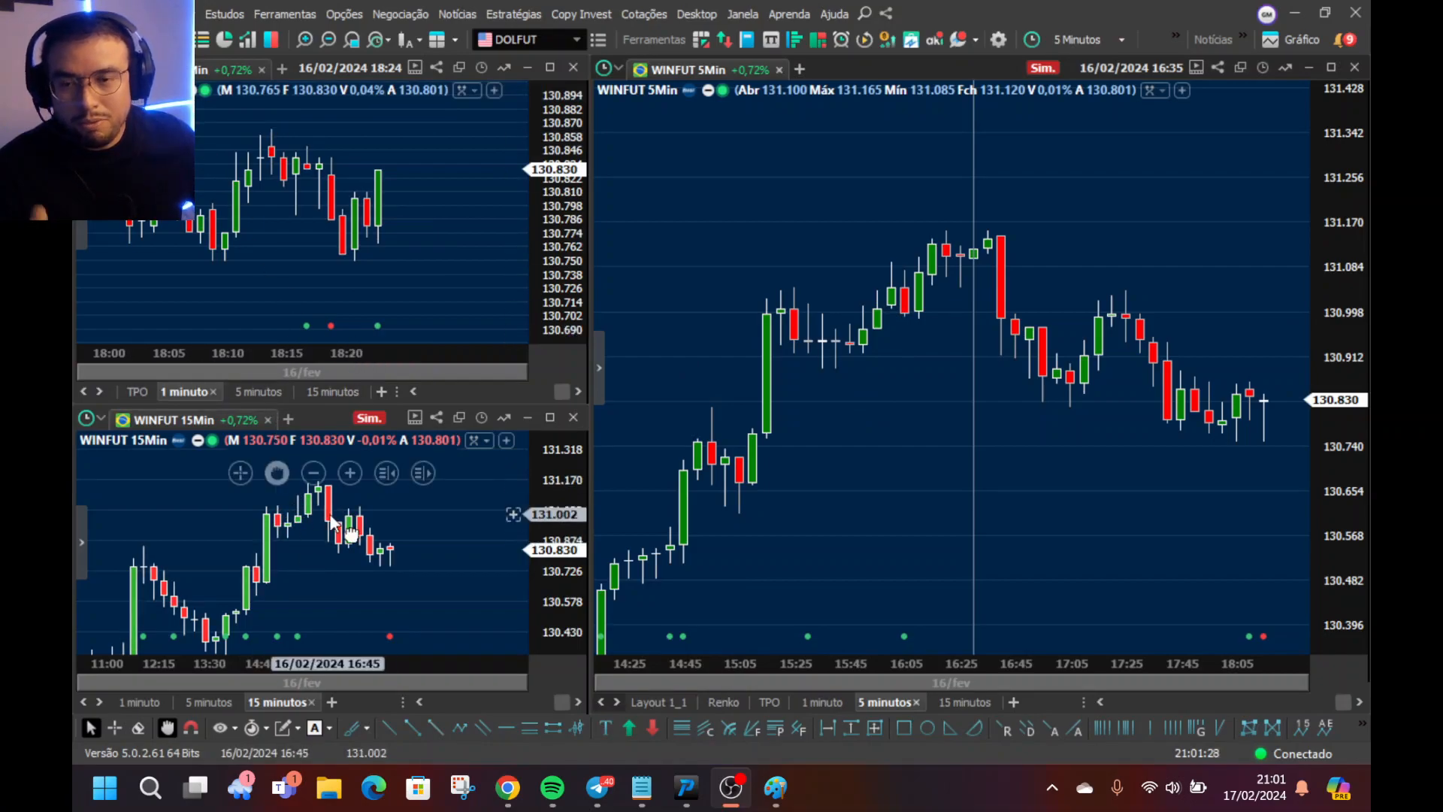
- Close the three open chart windows, including the WINFUT 15-minute and 5-minute charts
mouse_move(351, 533)
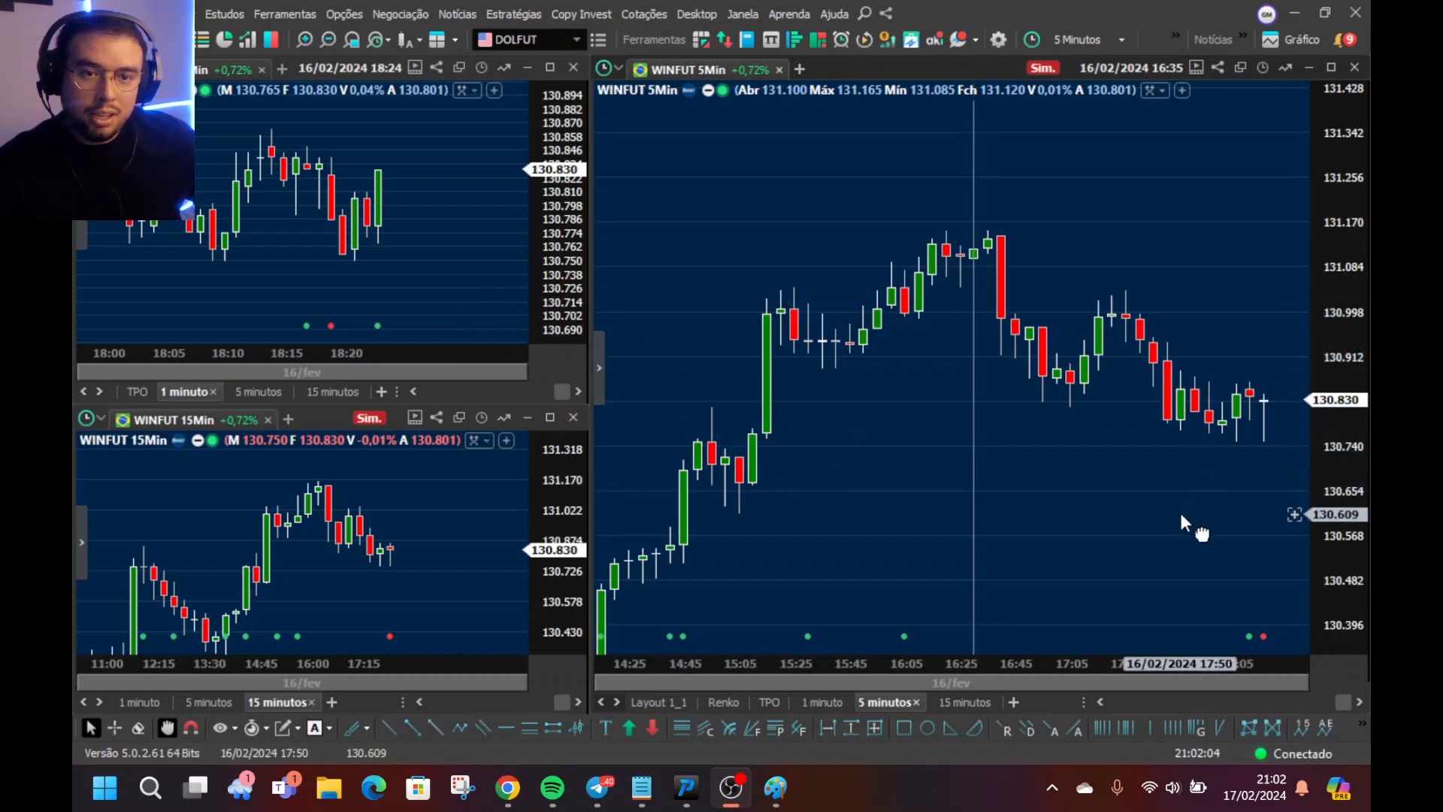
click(575, 67)
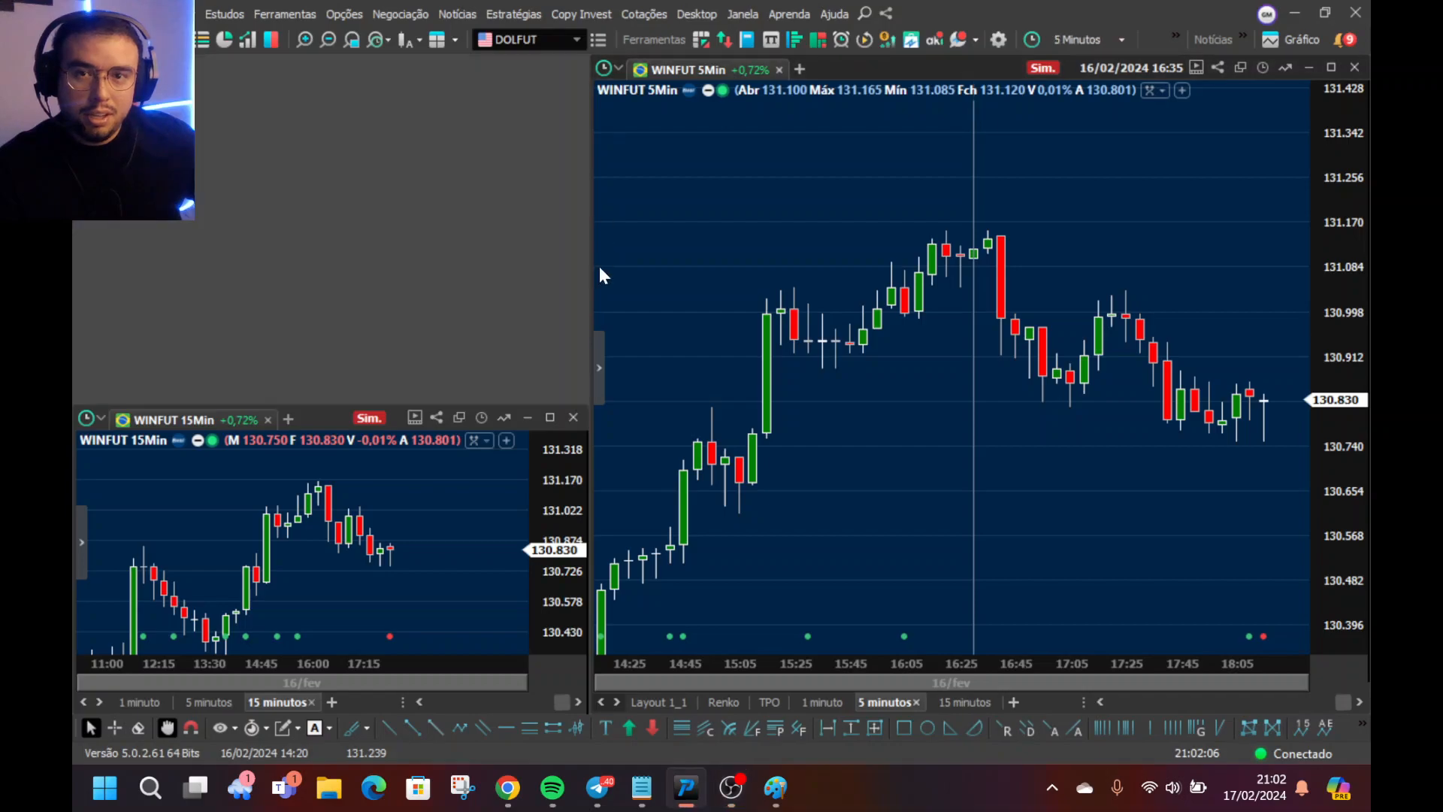
click(573, 418)
click(1355, 67)
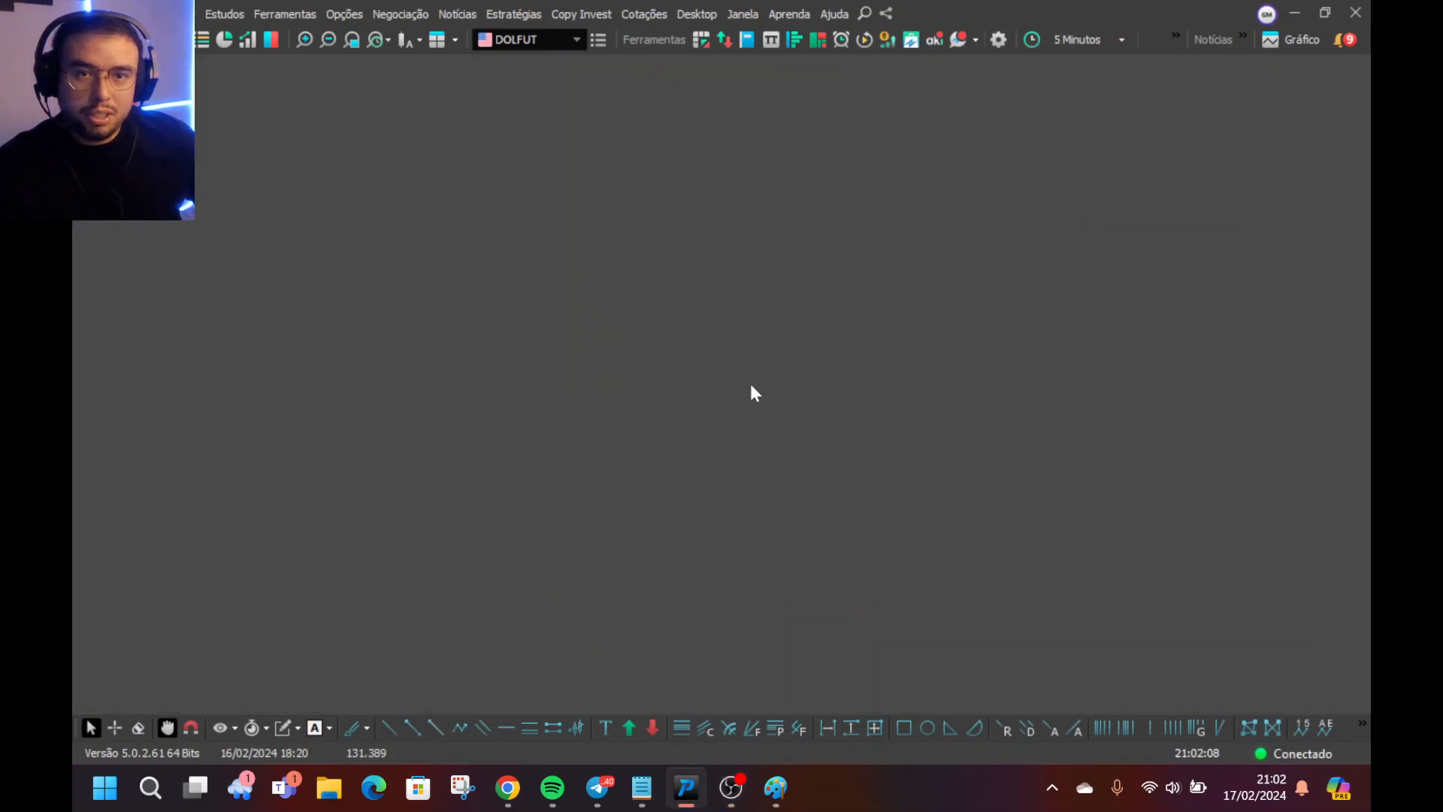
- Open a new chart window for DOLFUT and maximize it in the workspace
click(1301, 39)
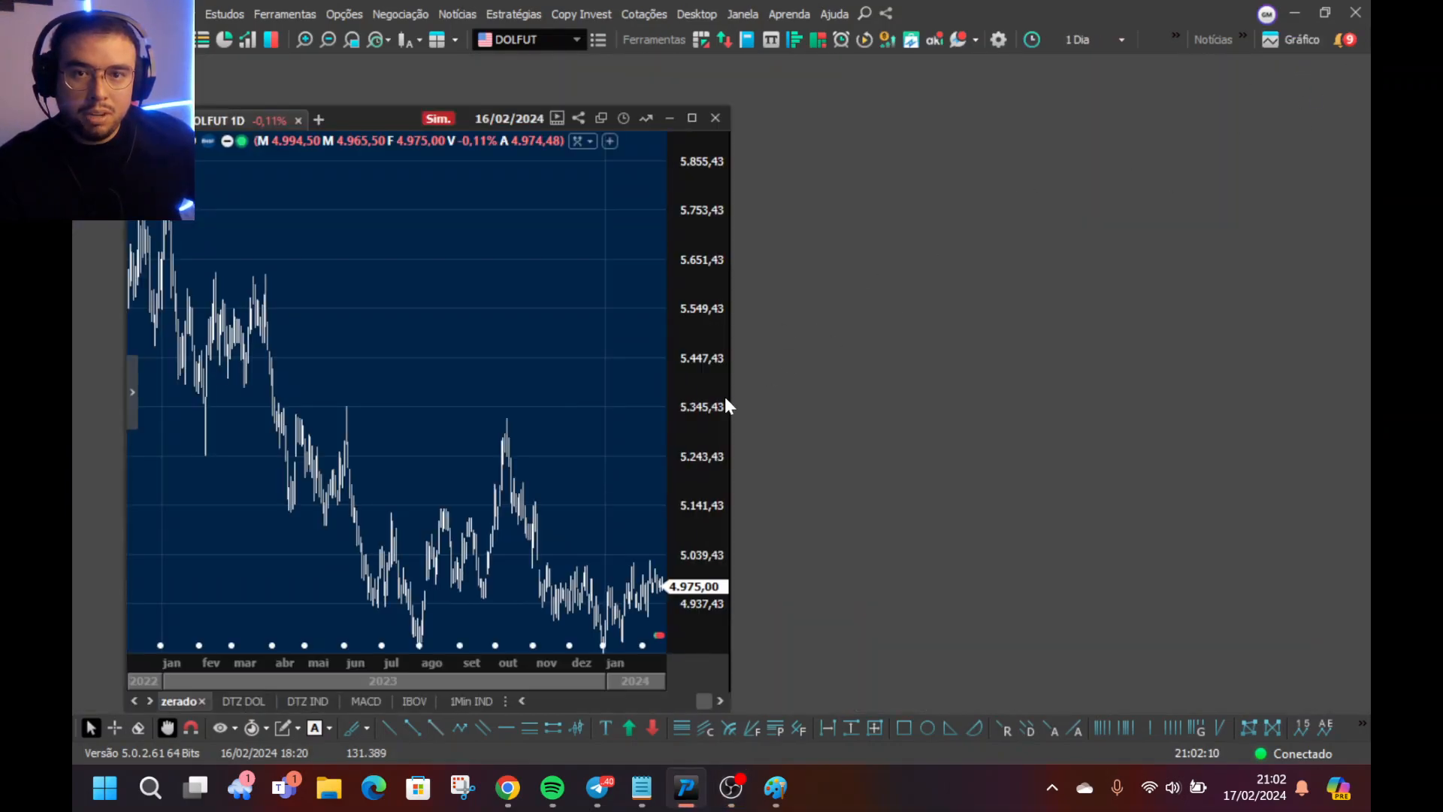
click(692, 118)
scroll(540, 376, down, 3)
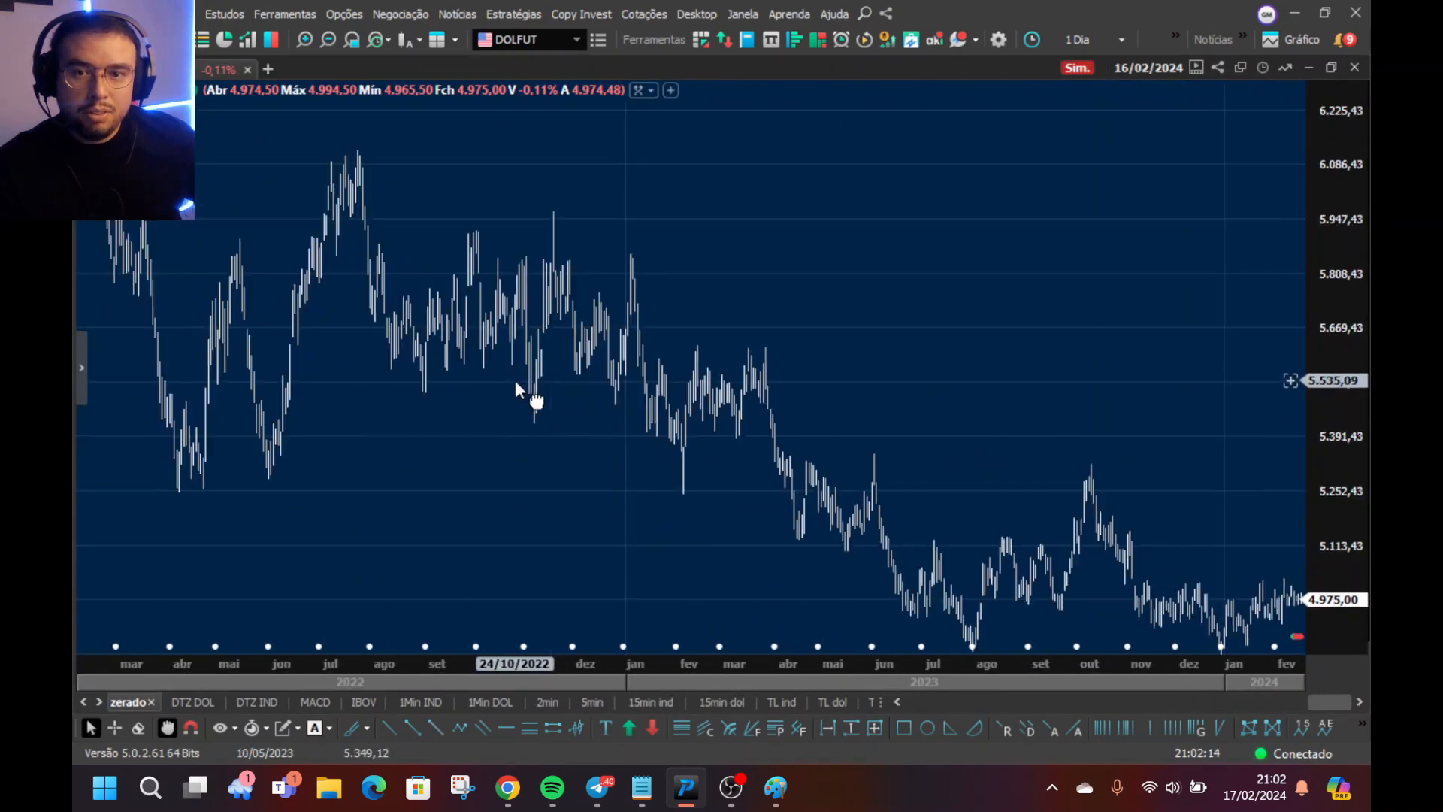
scroll(1024, 437, up, 5)
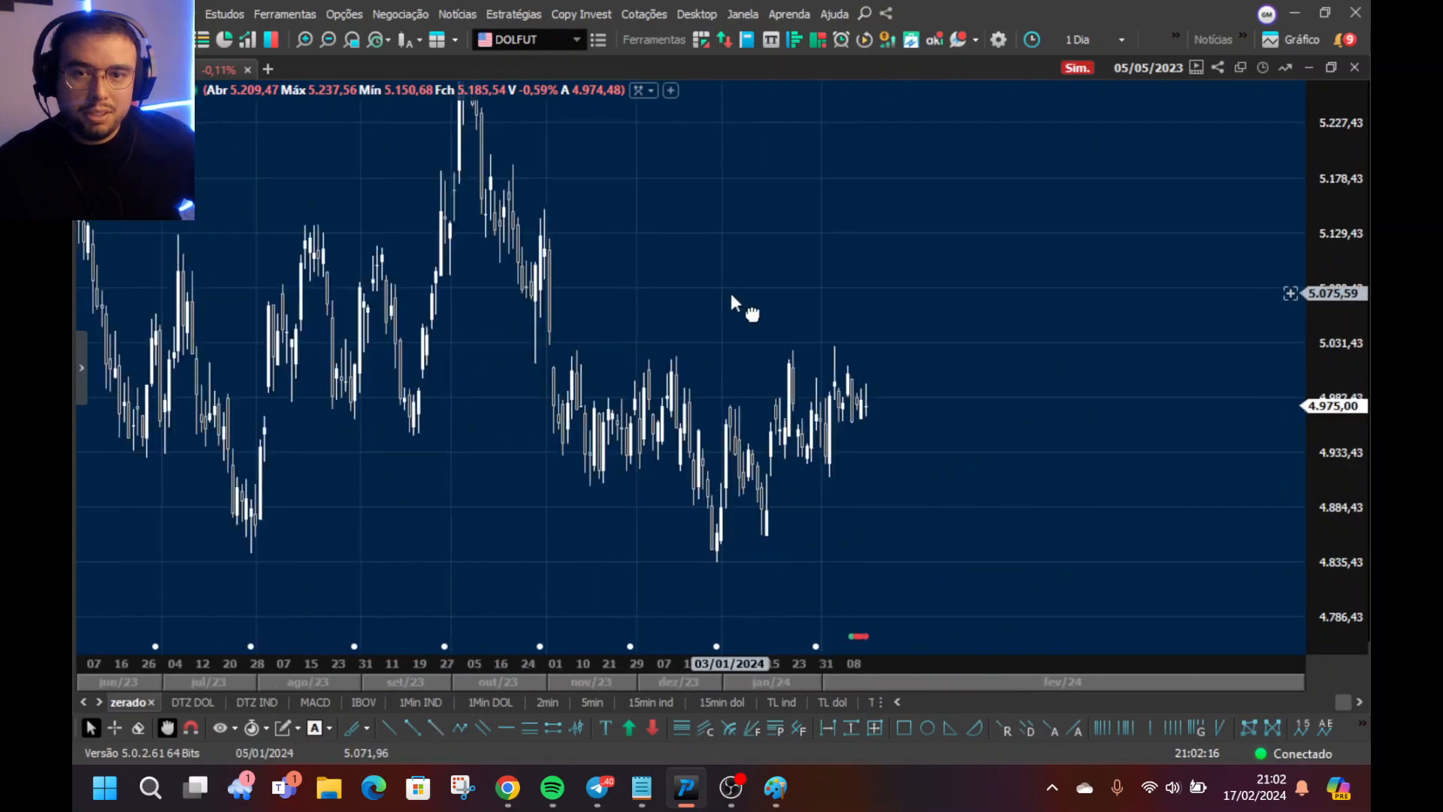
scroll(541, 287, up, 2)
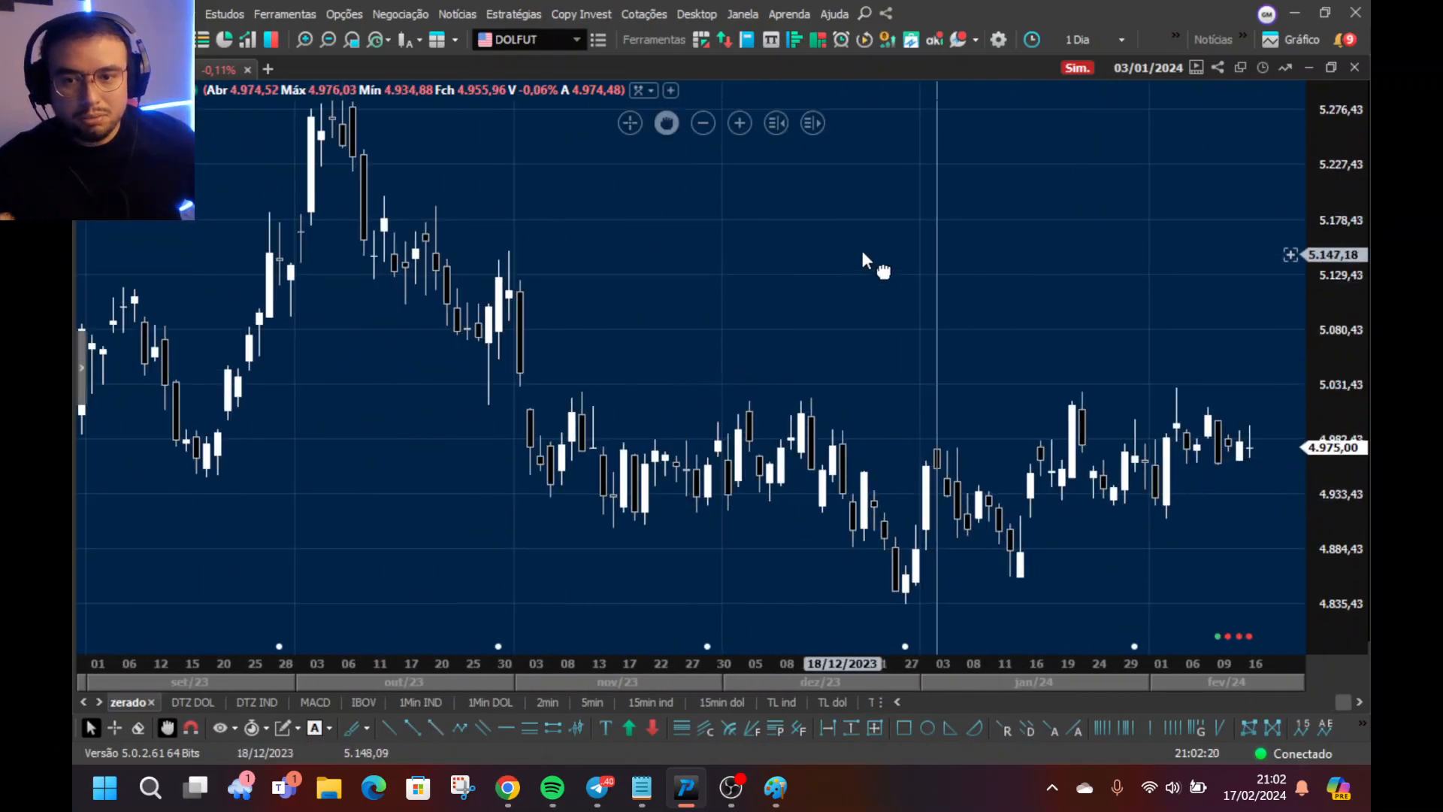
click(1332, 67)
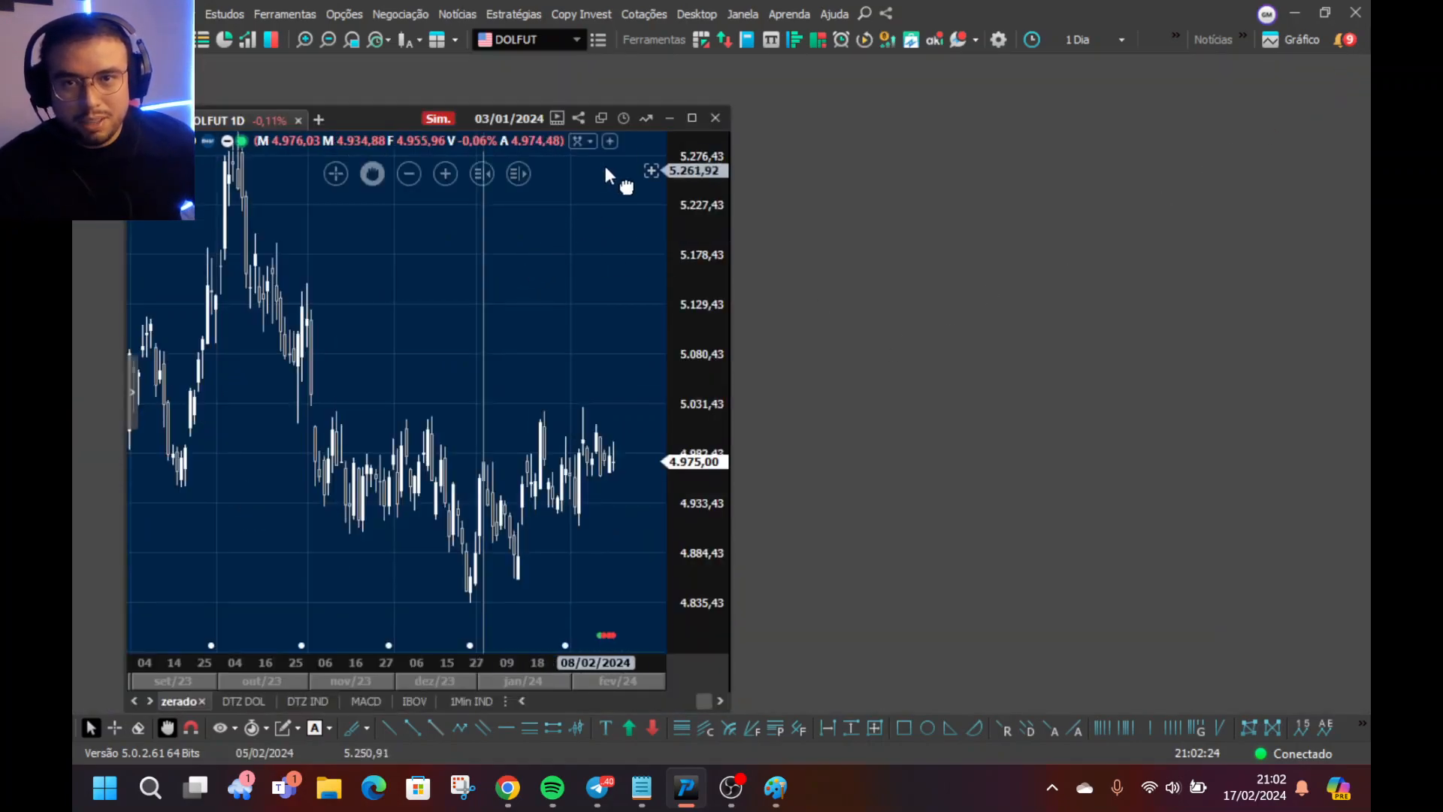
click(690, 119)
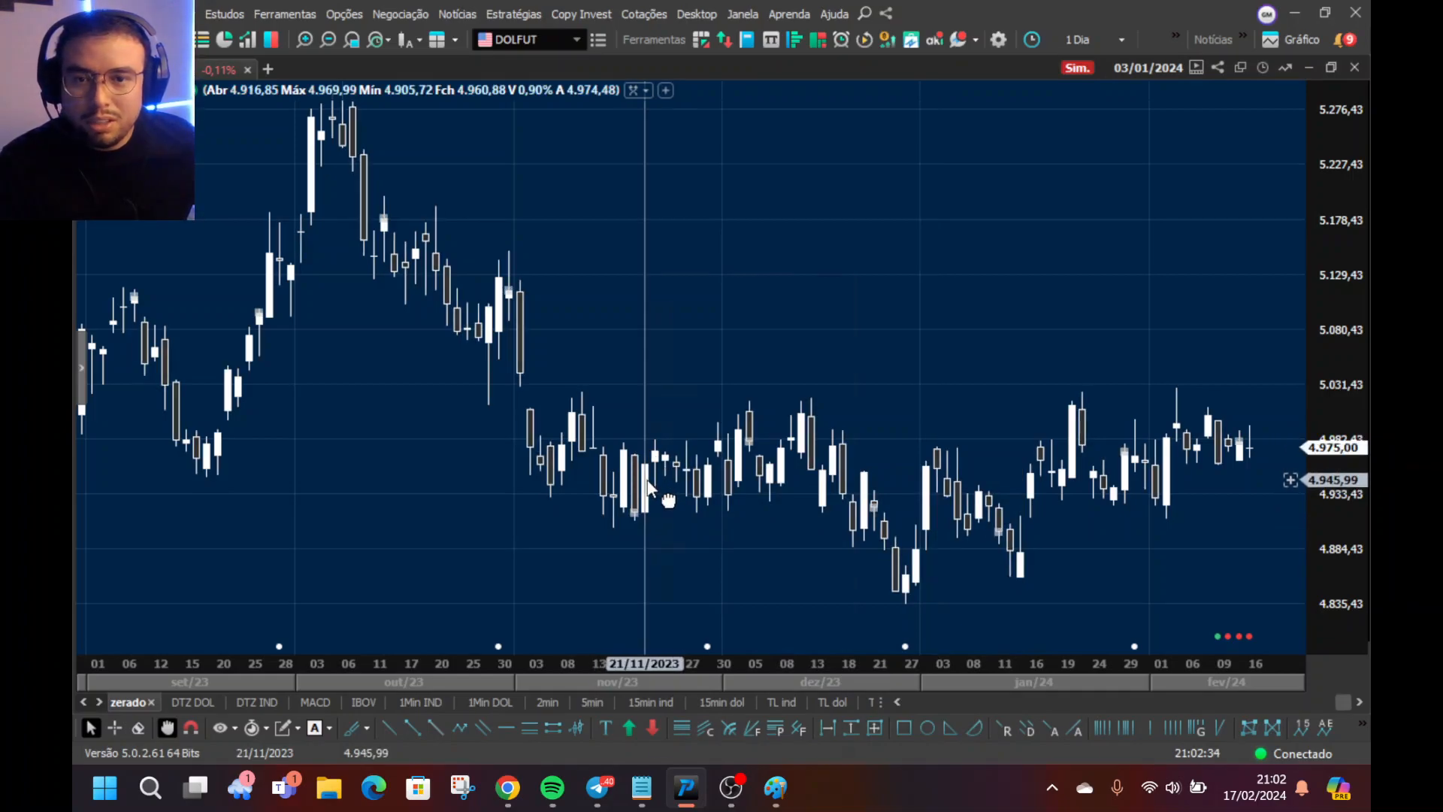
right_click(647, 272)
click(751, 287)
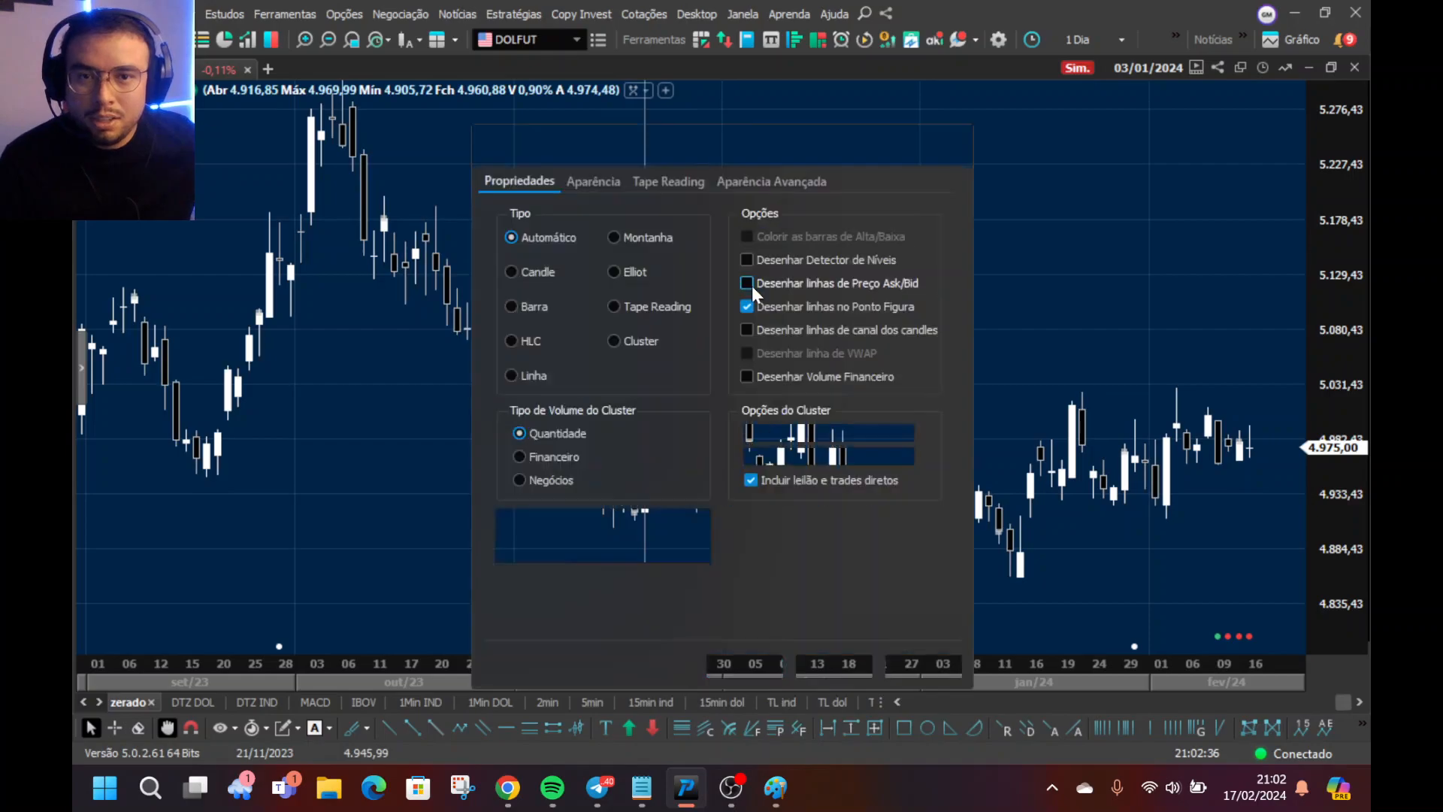
click(959, 143)
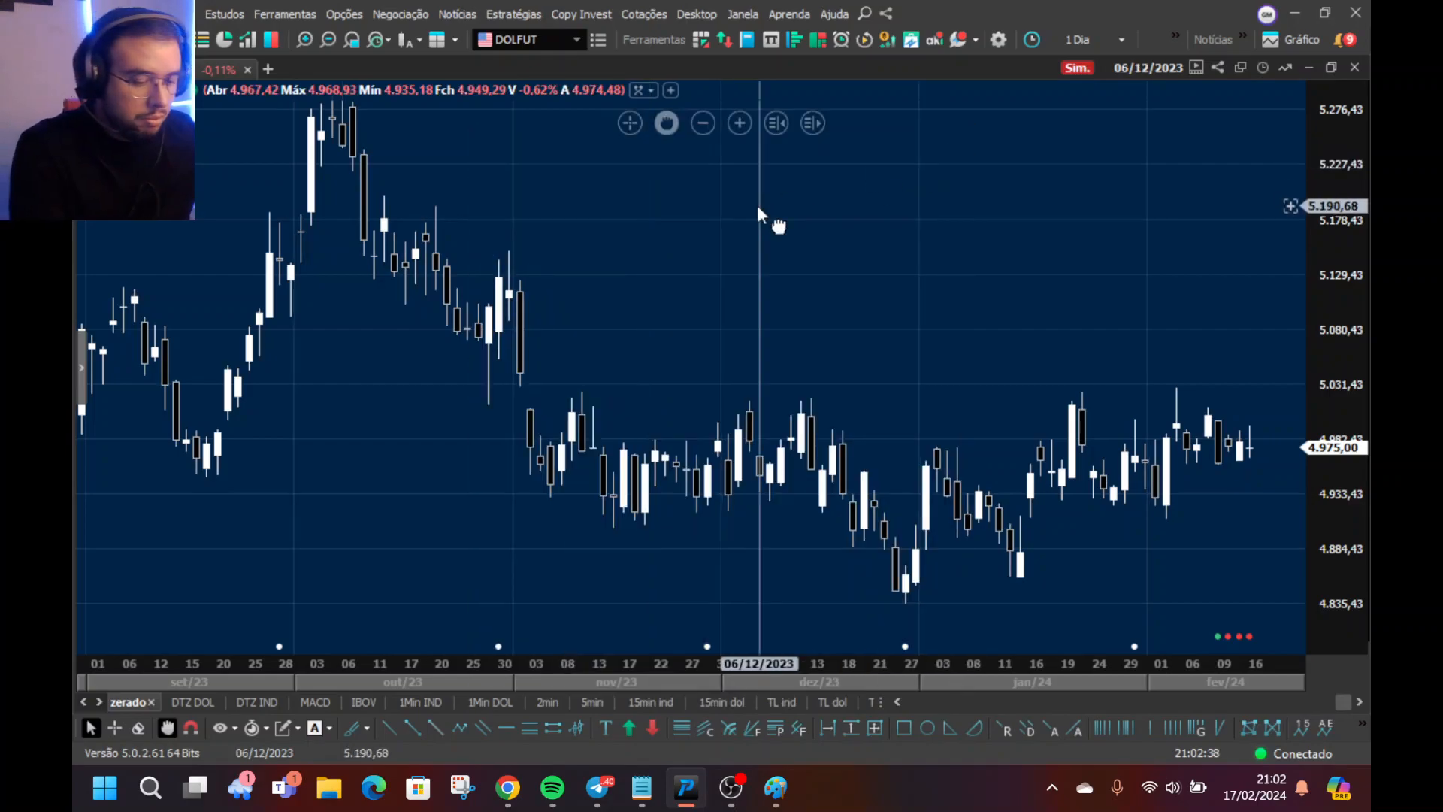
- Switch the chart's asset to WINFUT
text(WINFUT)
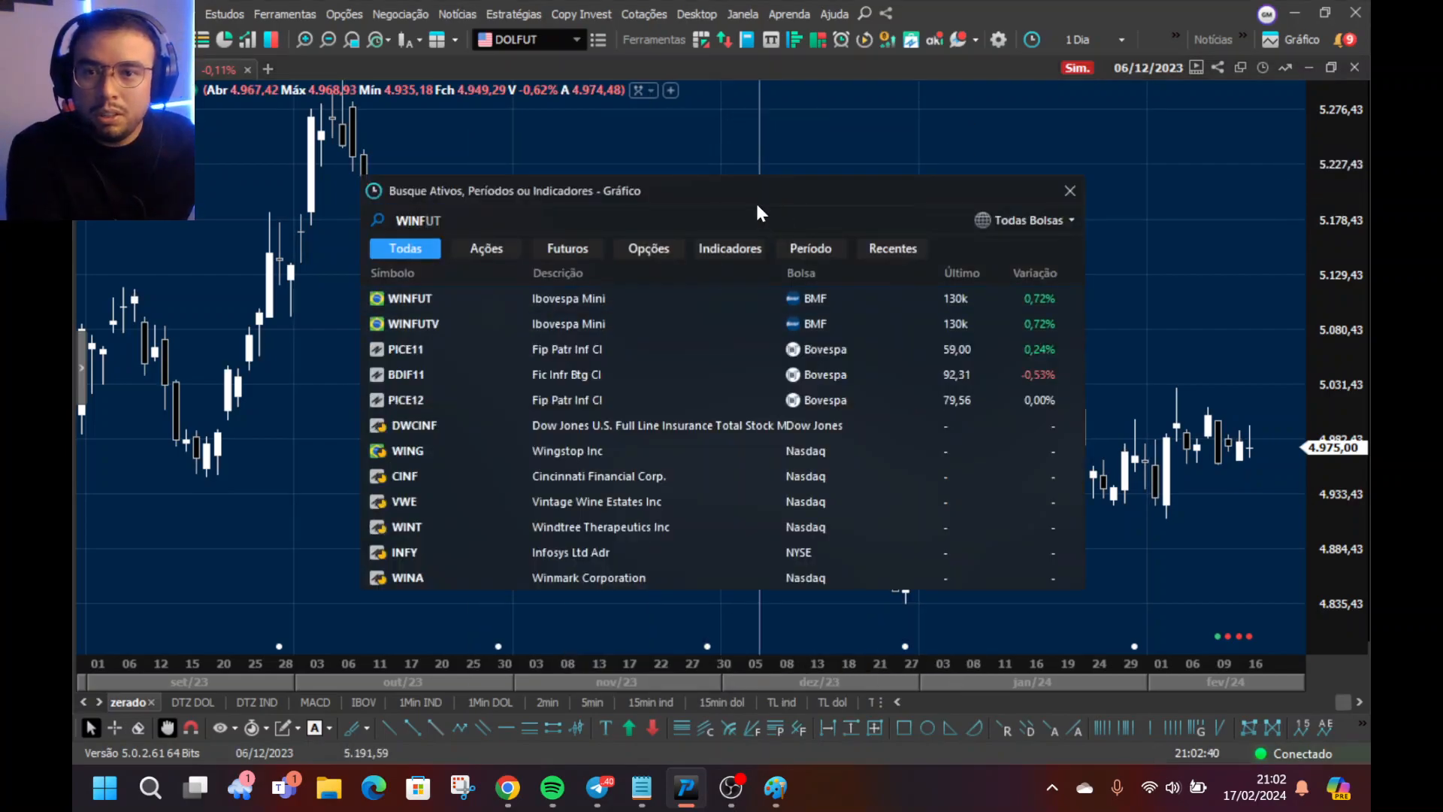
key(Return)
scroll(603, 317, up, 4)
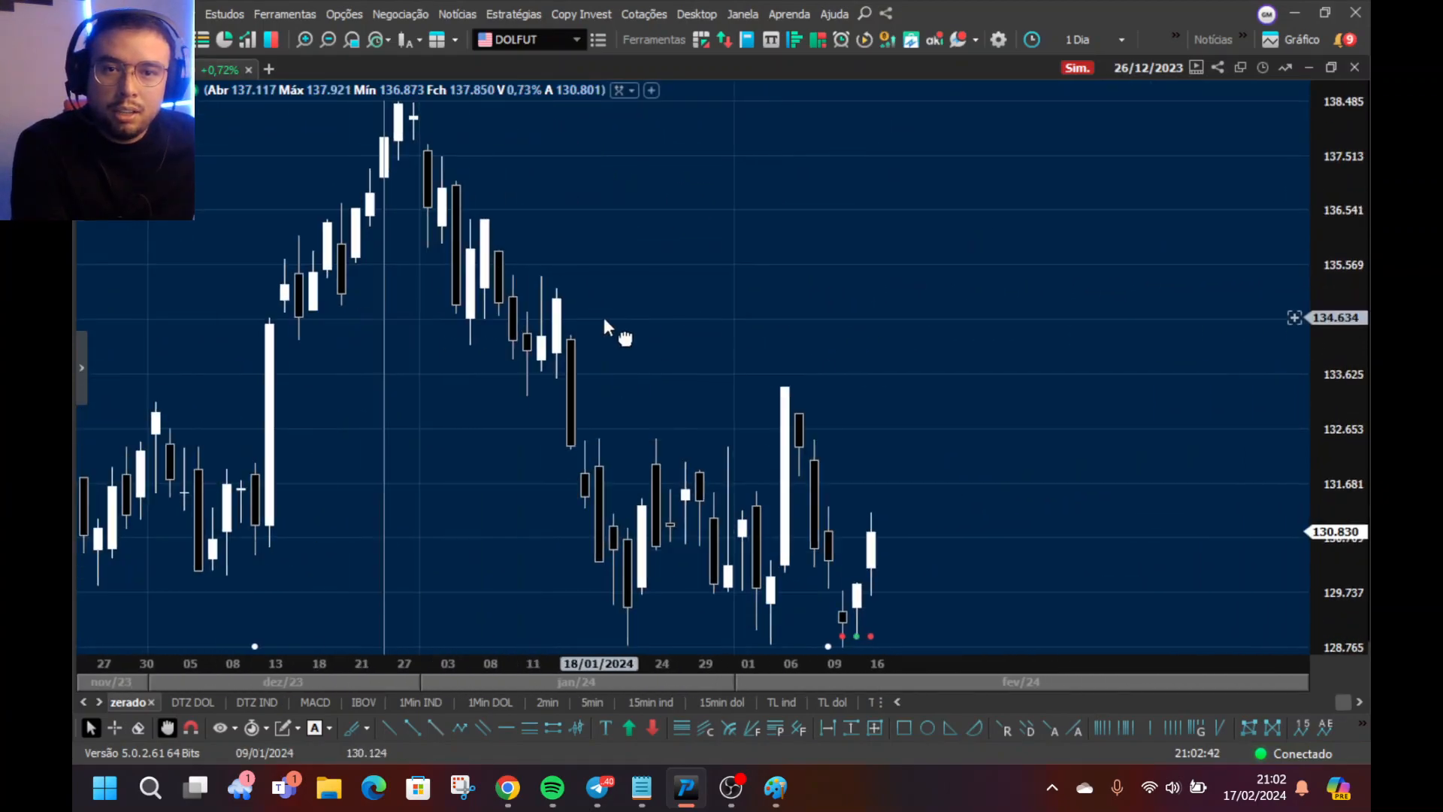
- Open the WINFUT price properties and set the positive candle colour to Verde in the appearance settings
right_click(785, 443)
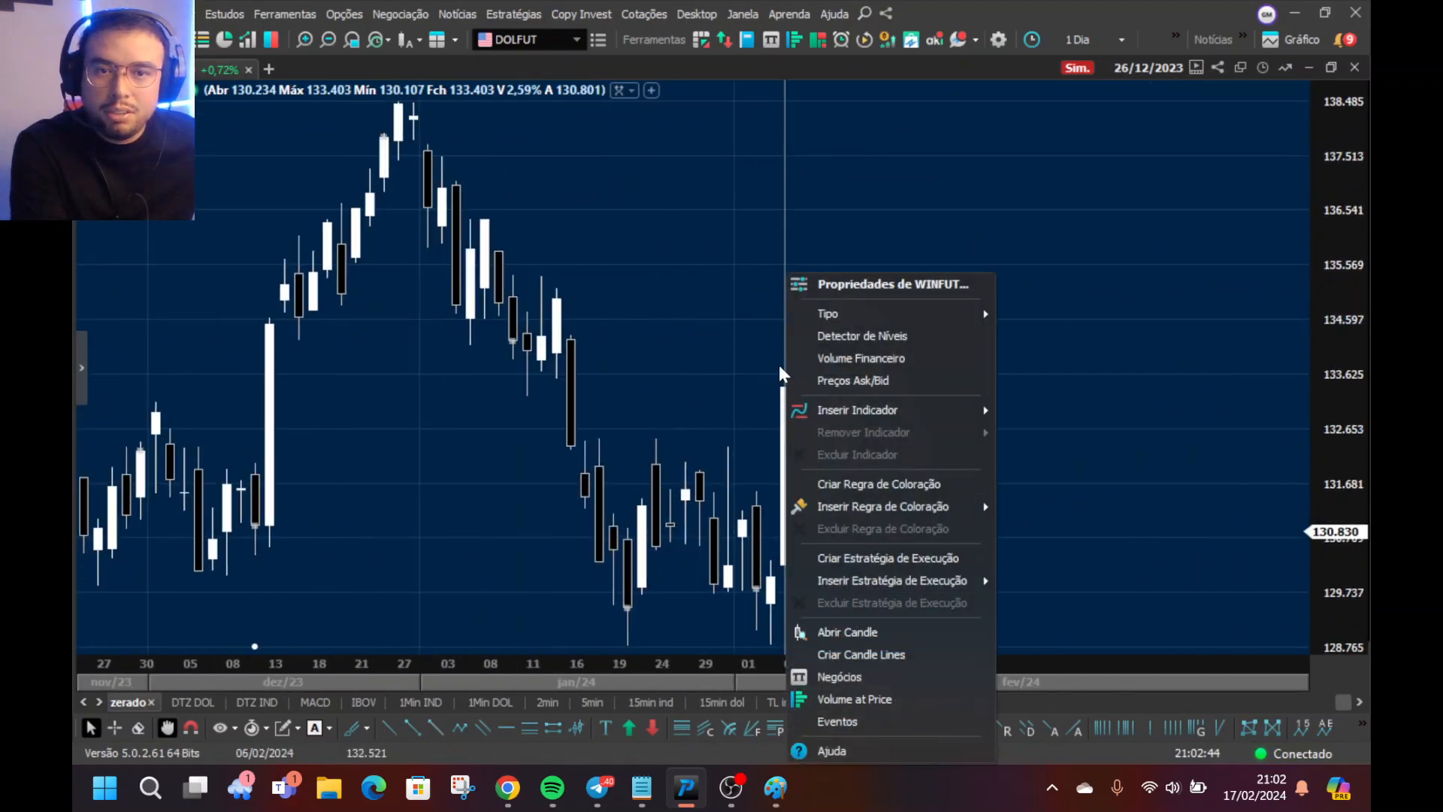
click(782, 449)
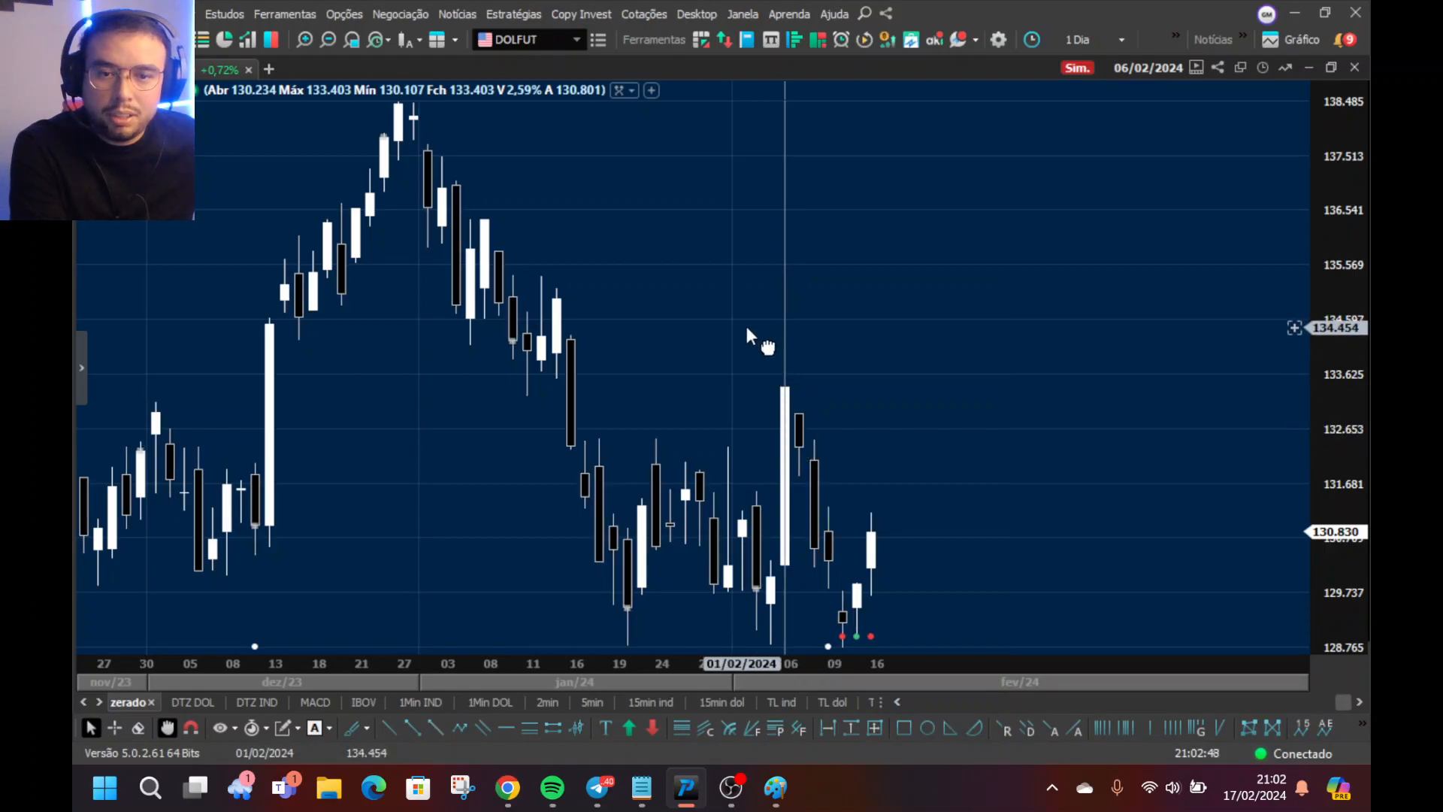
right_click(788, 427)
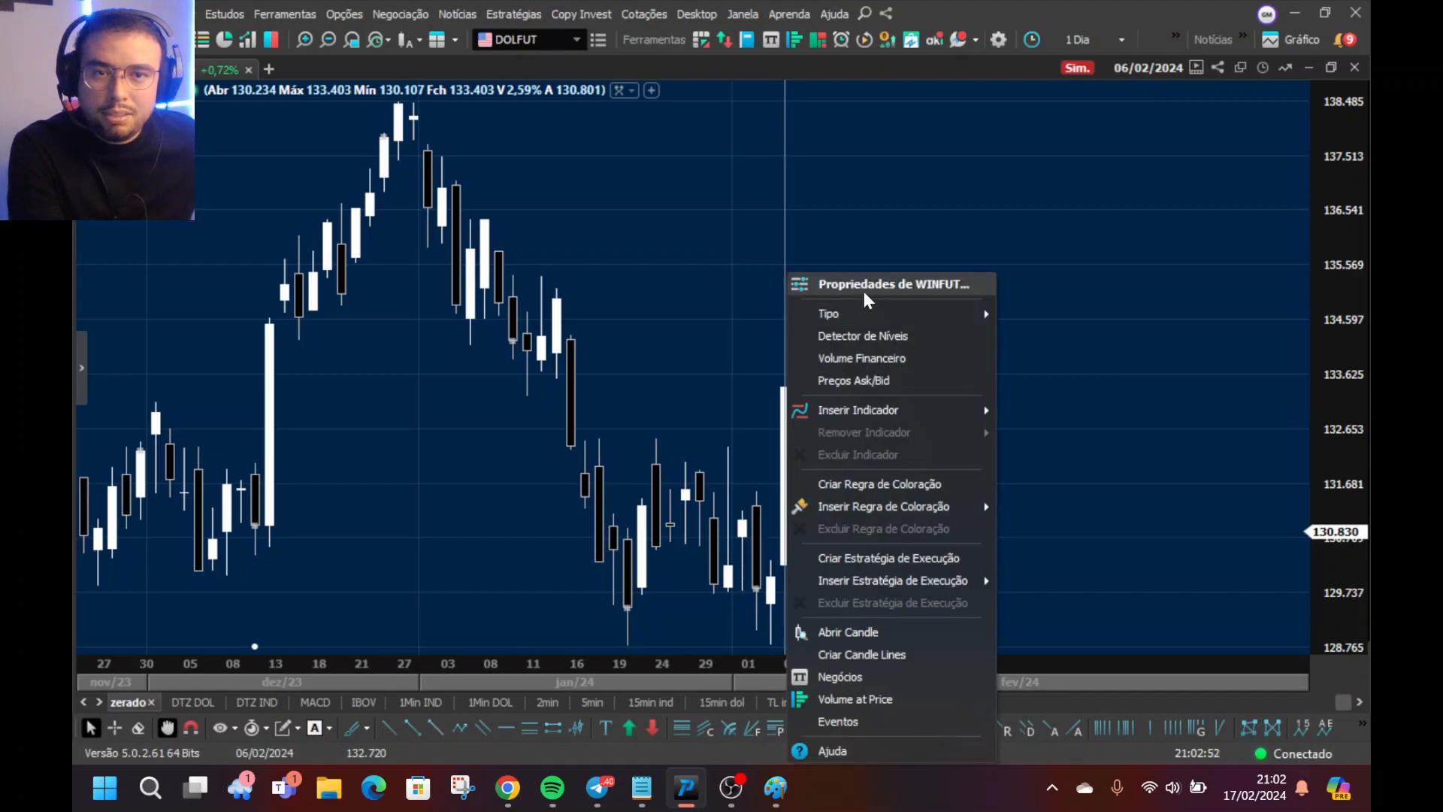
click(918, 290)
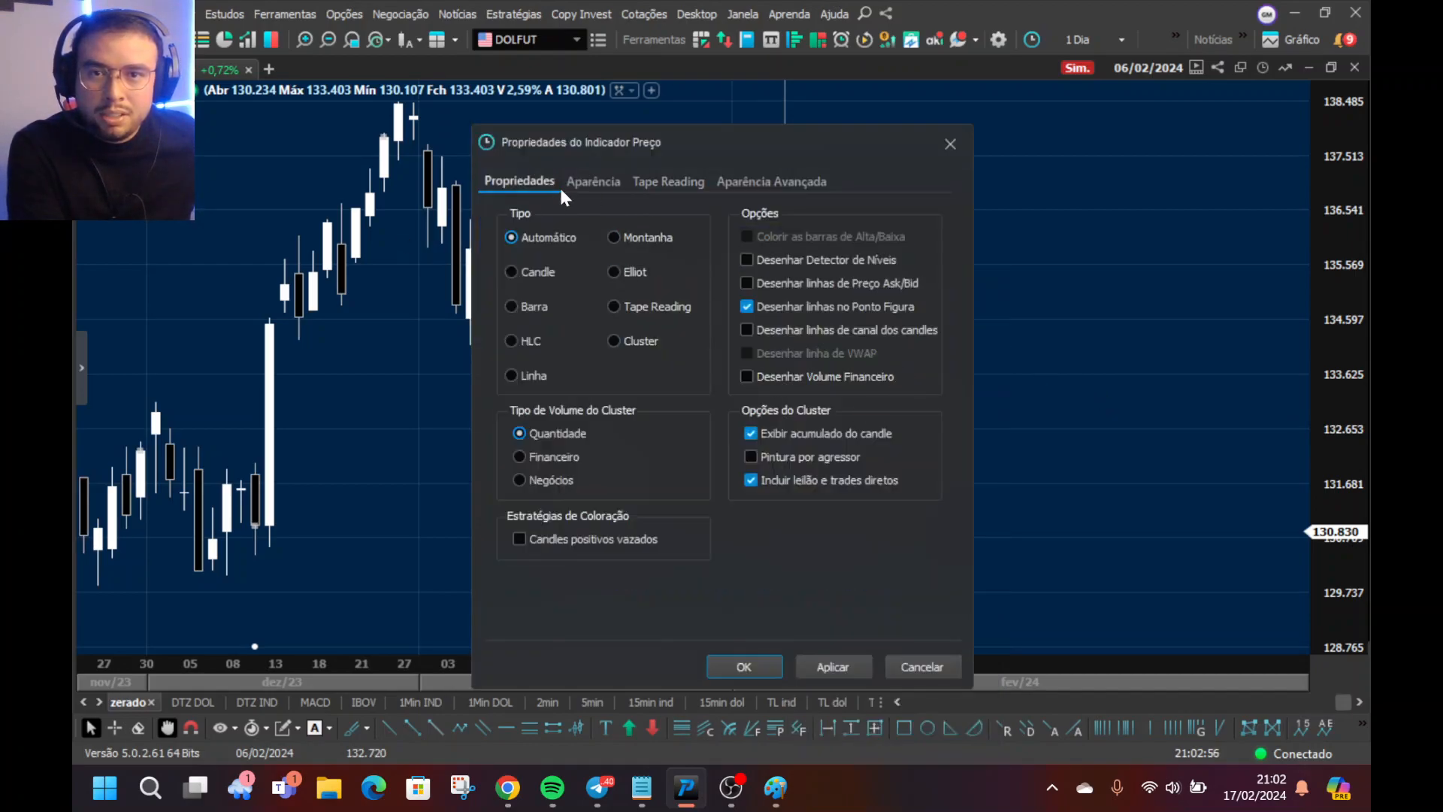
click(615, 185)
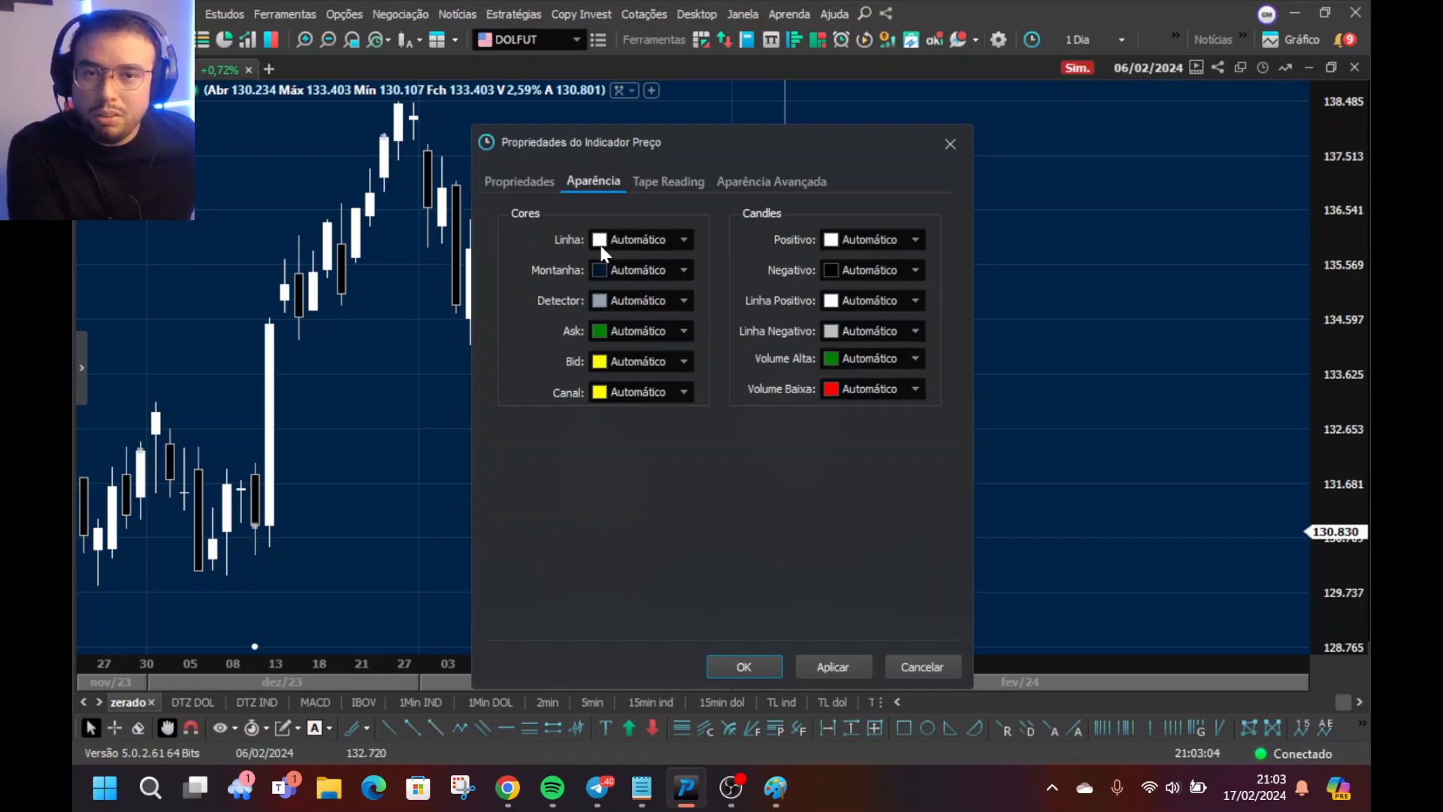
click(914, 239)
scroll(856, 308, up, 4)
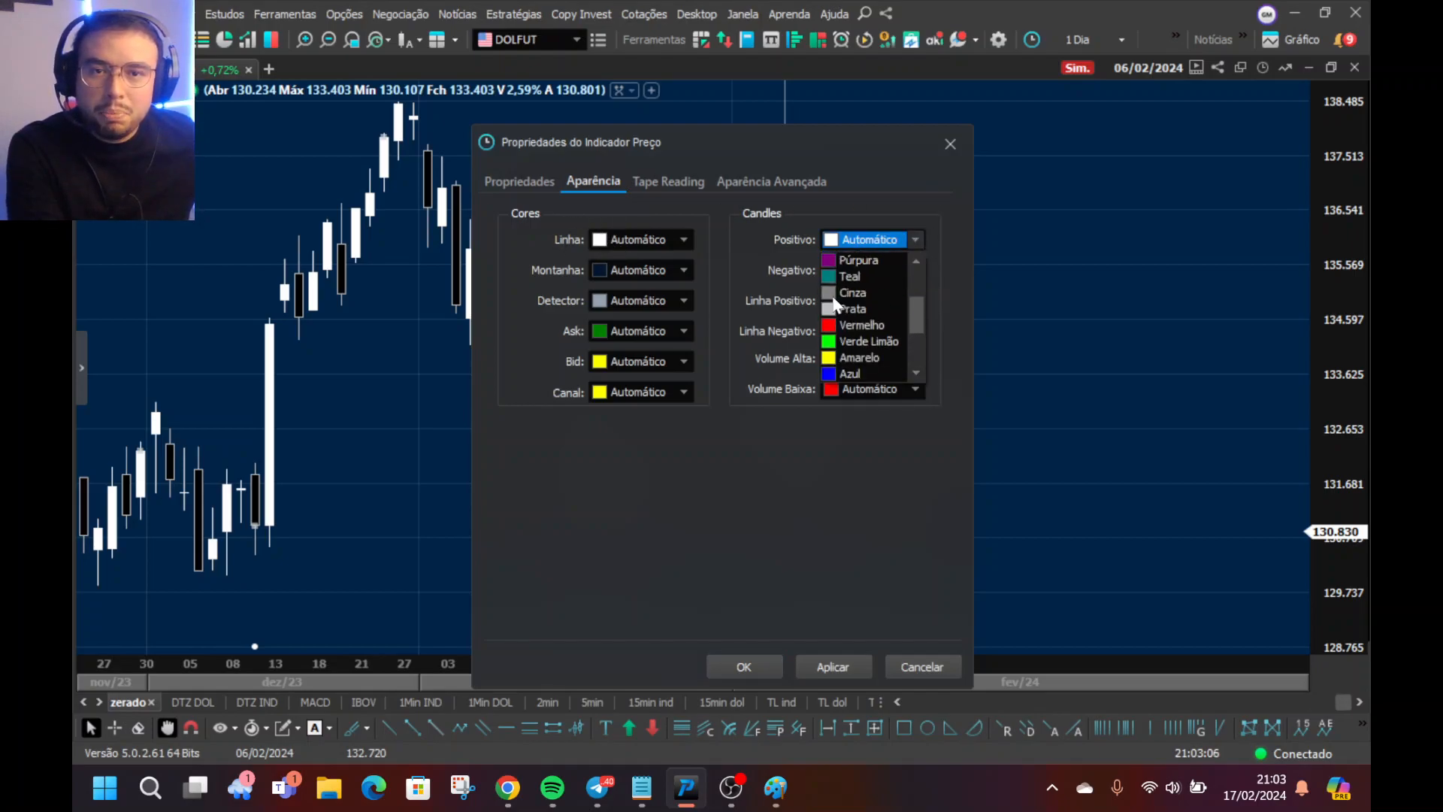
click(864, 308)
- Set the negative candle colour to Vermelho, apply the appearance changes and close the price properties
click(906, 269)
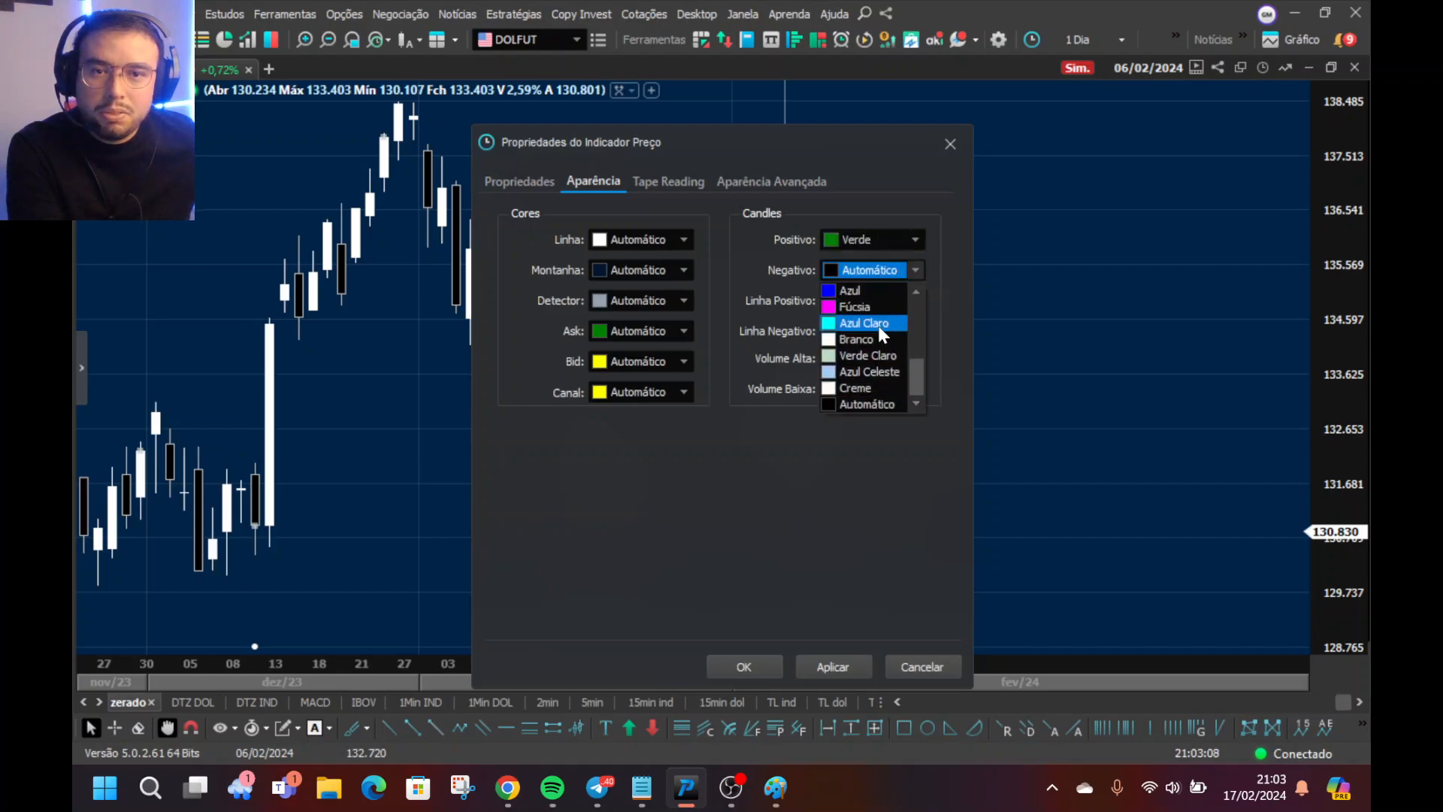
scroll(868, 371, up, 3)
click(870, 372)
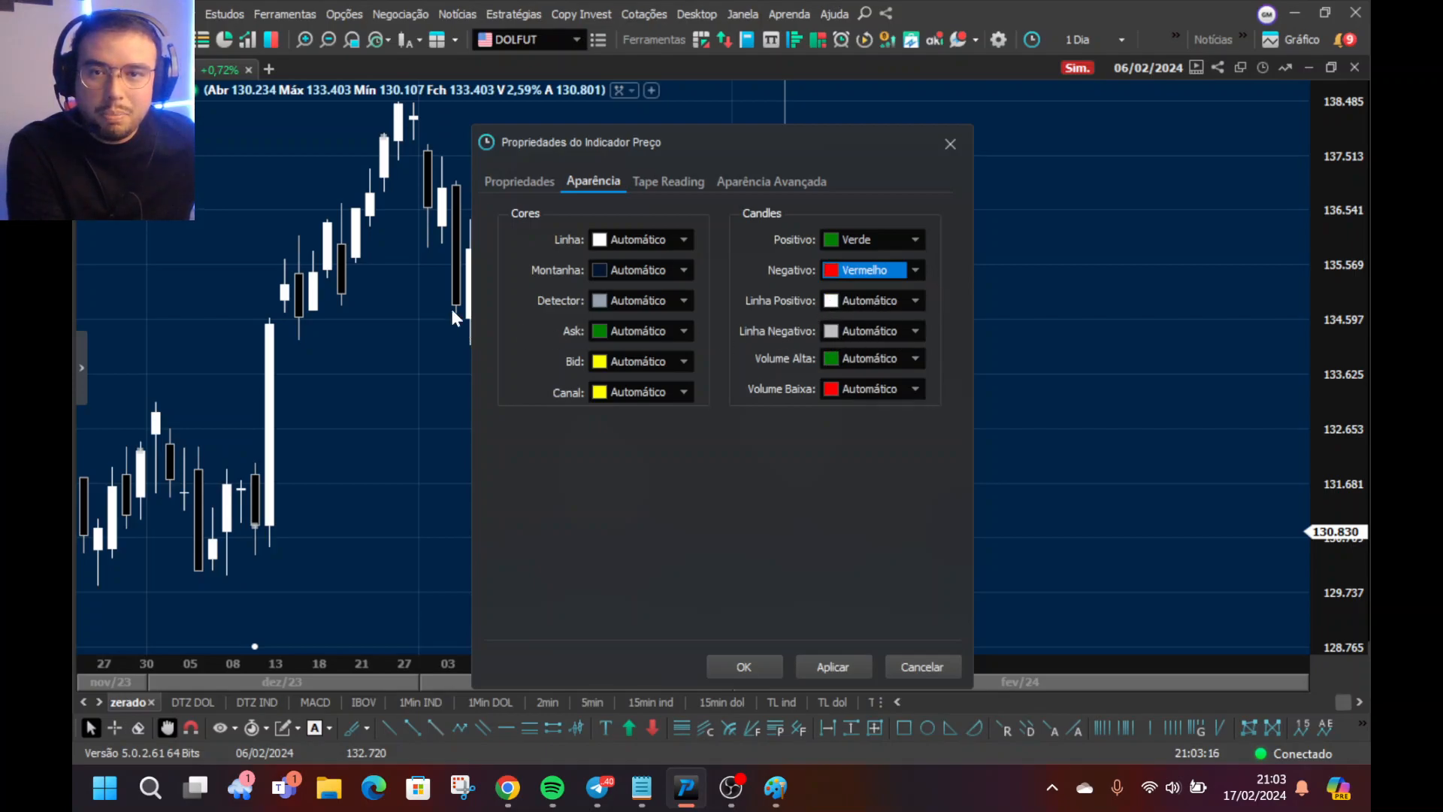
click(803, 669)
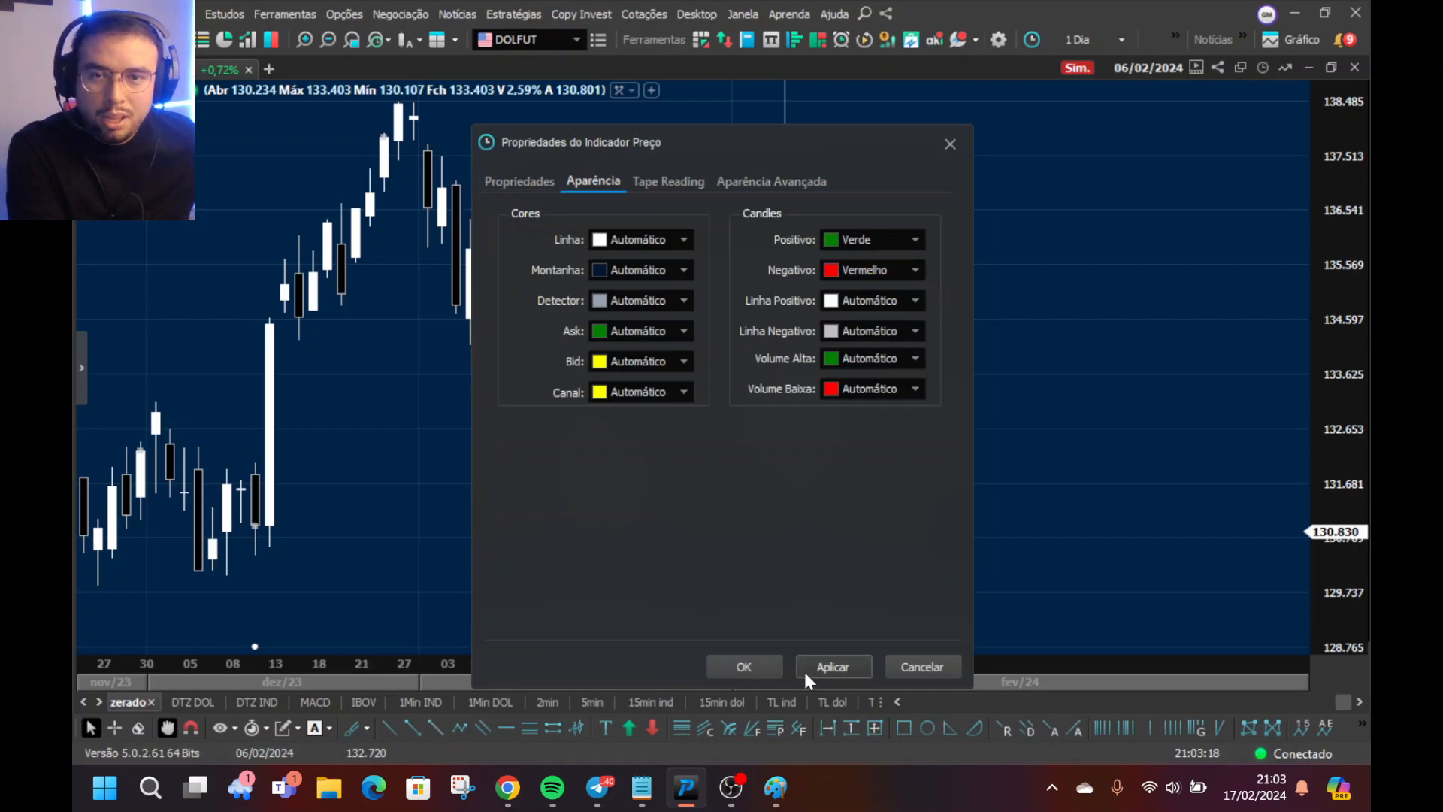
click(744, 667)
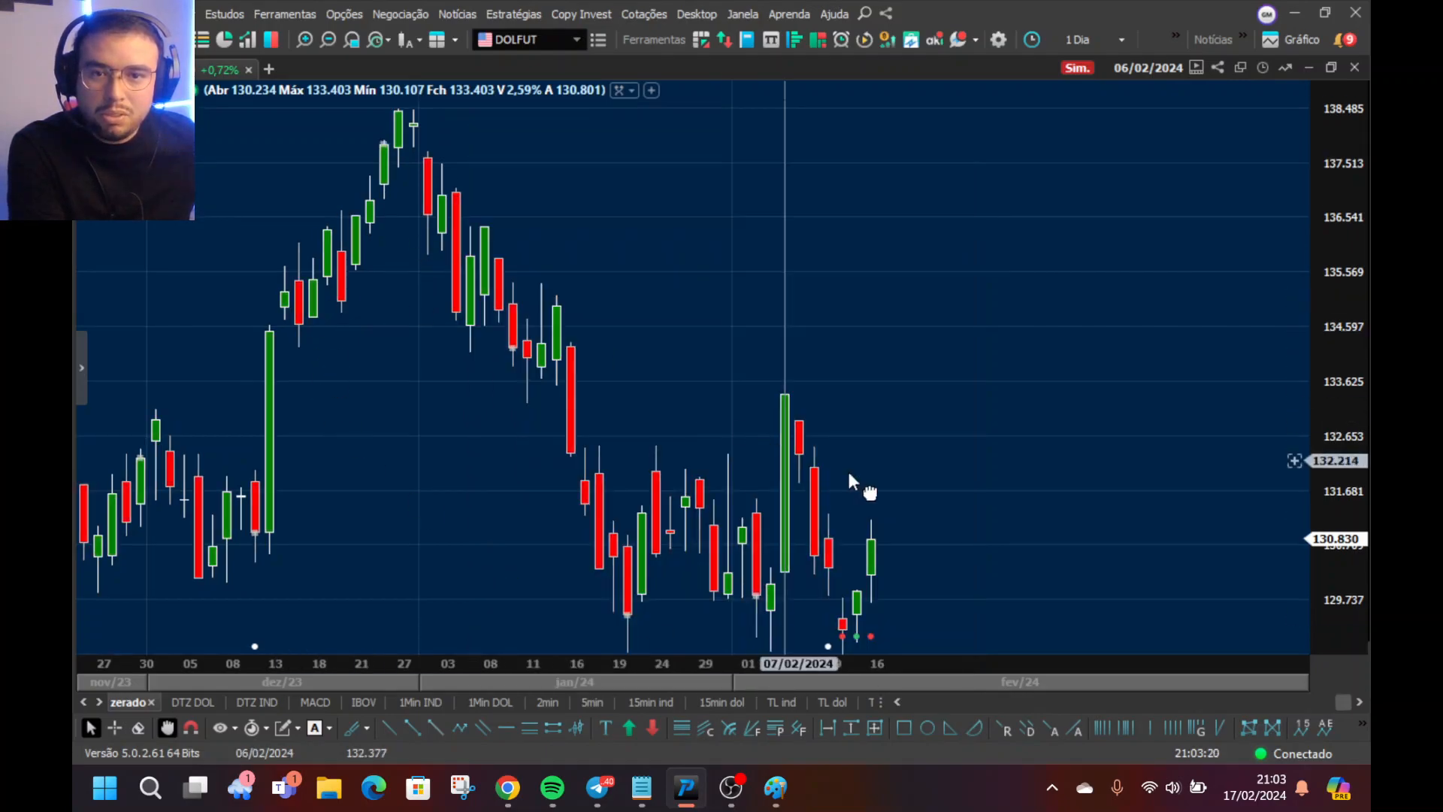
- Examine the recoloured daily WINFUT candles at different scales, from late 2023 through February 2024
drag(451, 315, 657, 398)
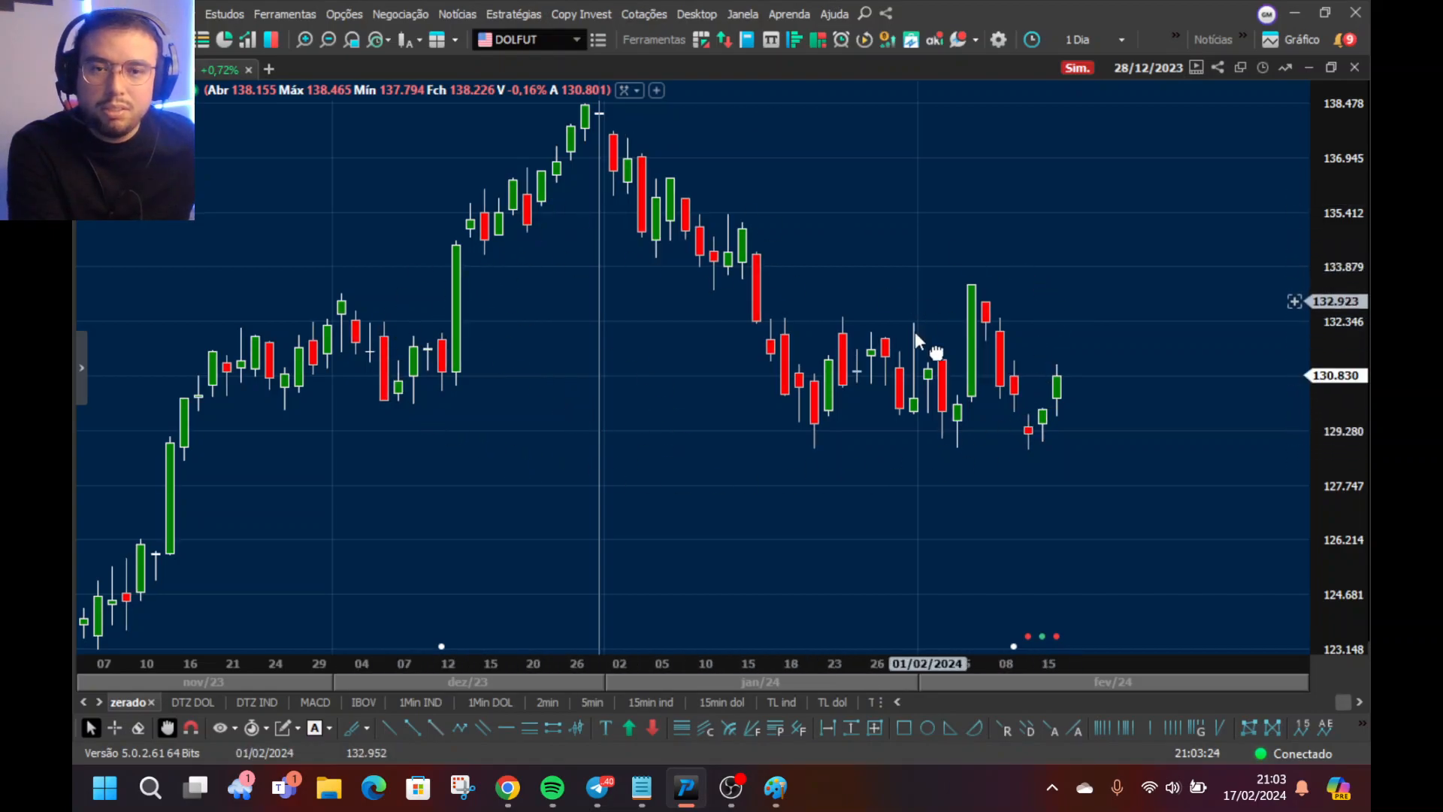
drag(856, 289, 815, 329)
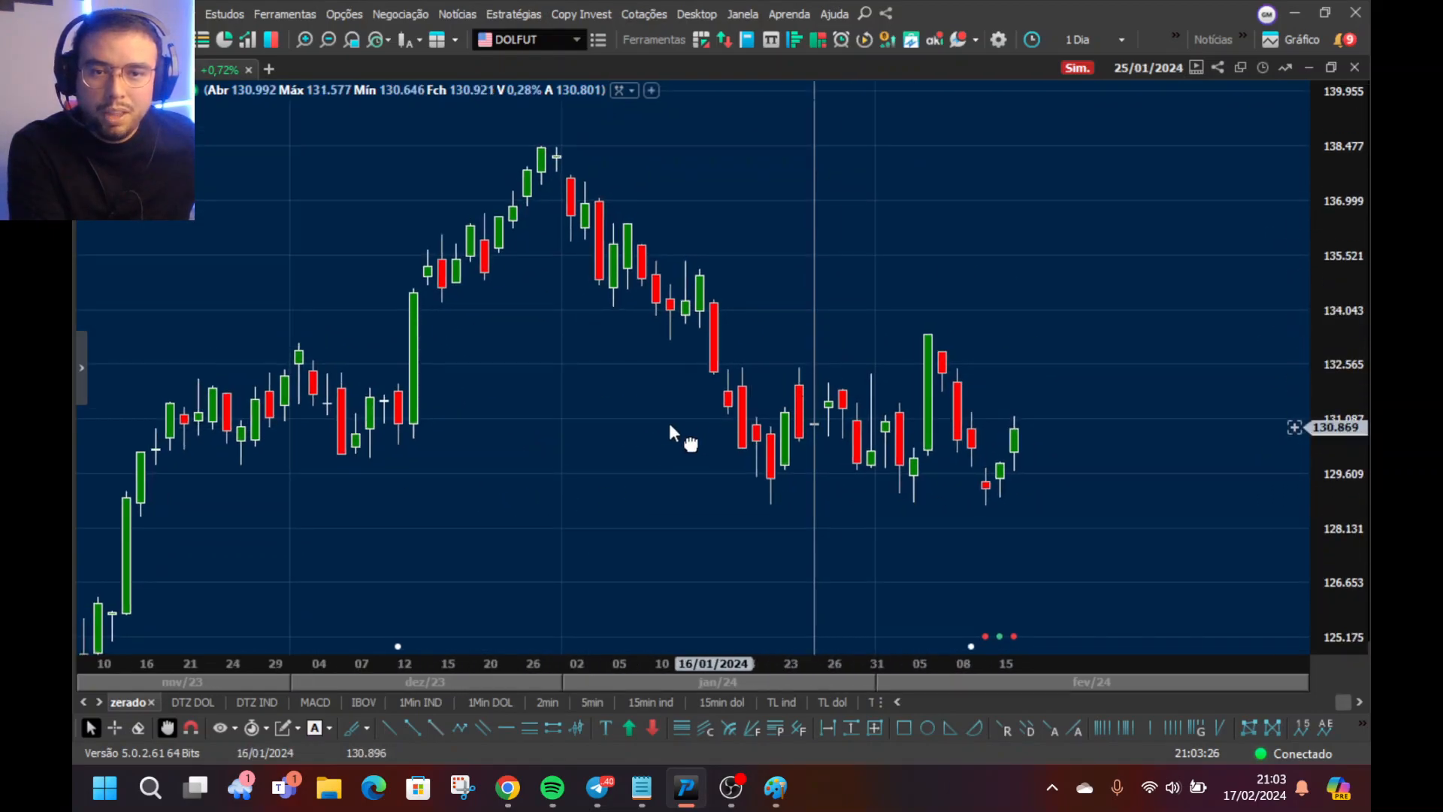
scroll(577, 367, down, 3)
drag(583, 445, 628, 446)
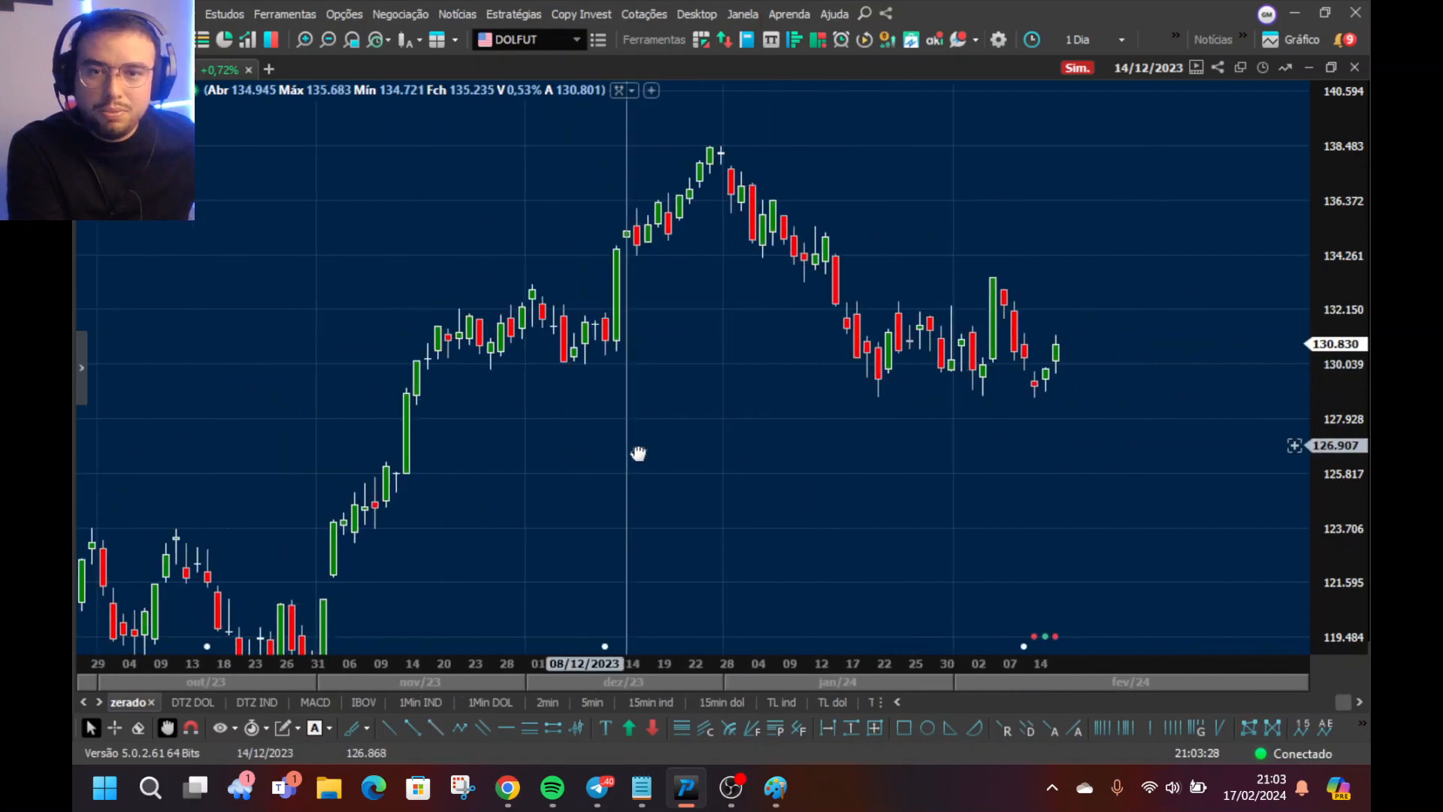
scroll(638, 453, up, 3)
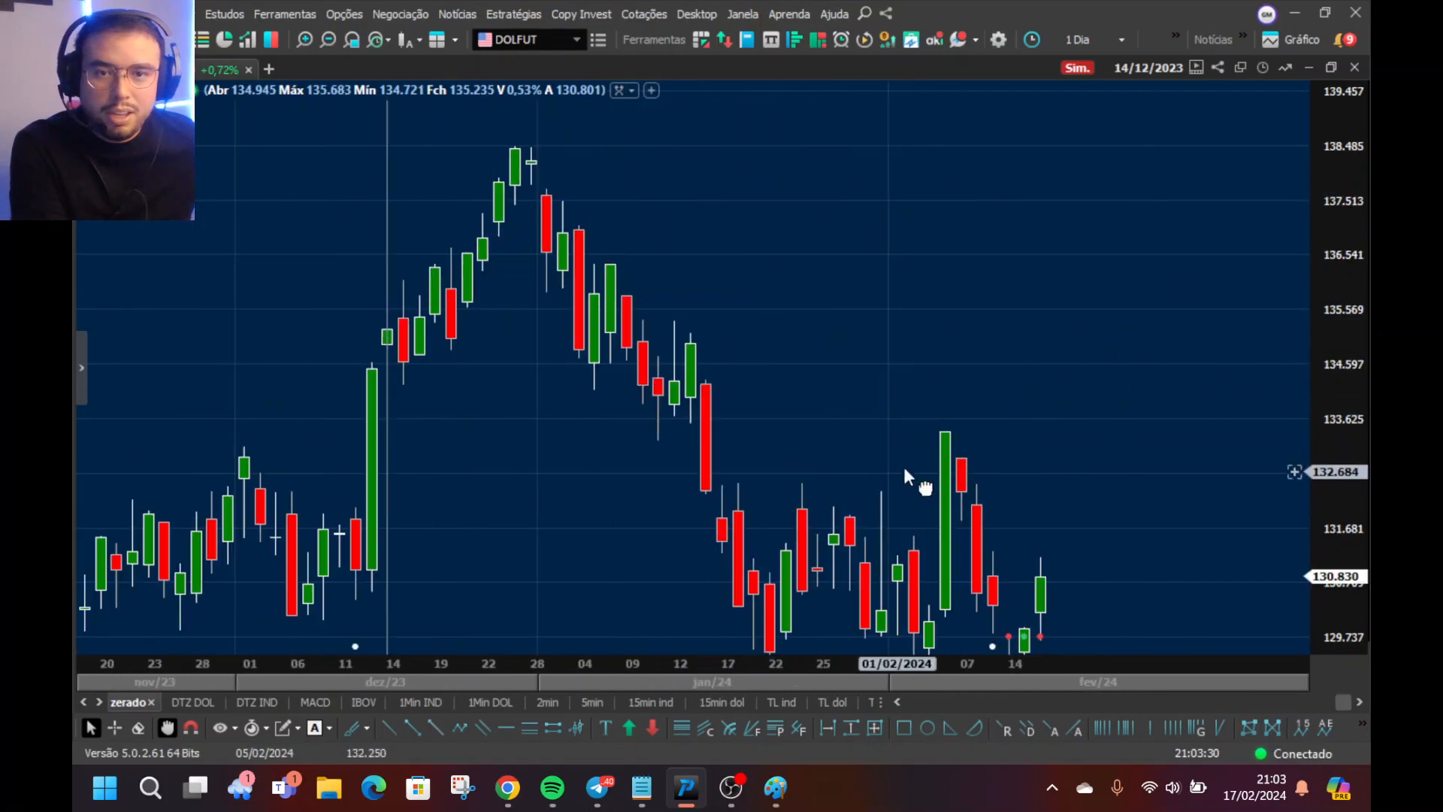
drag(906, 475, 919, 300)
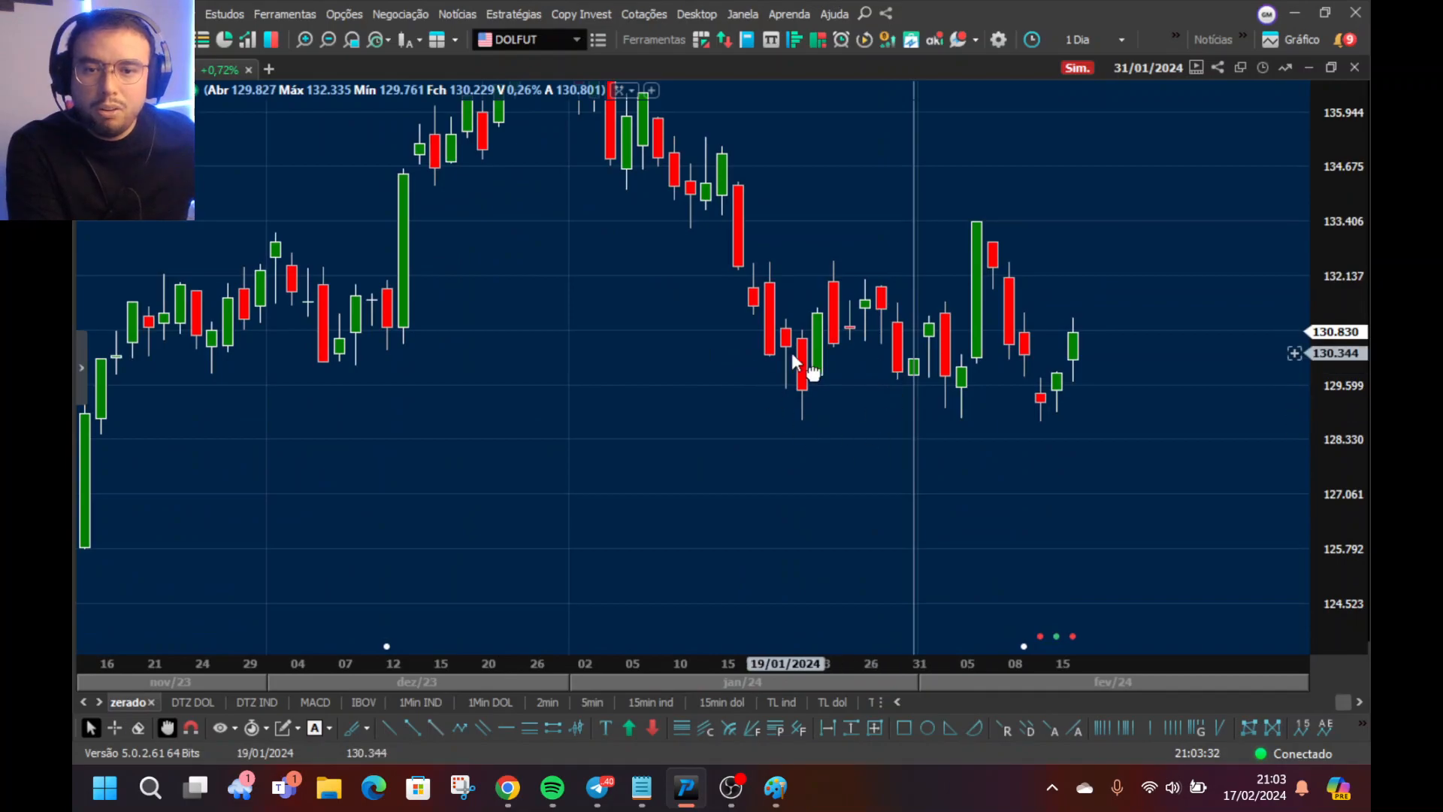
drag(608, 398, 671, 419)
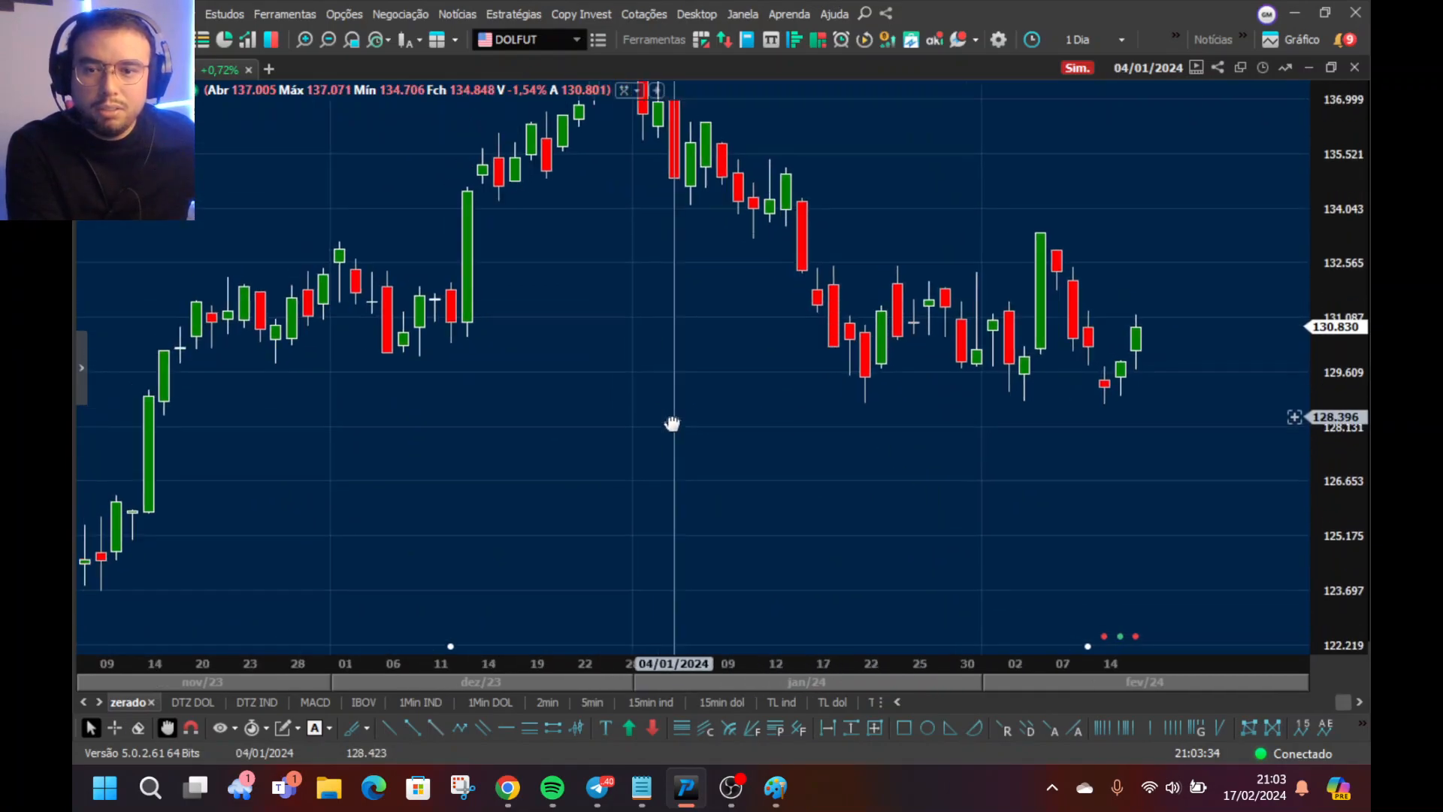
right_click(127, 703)
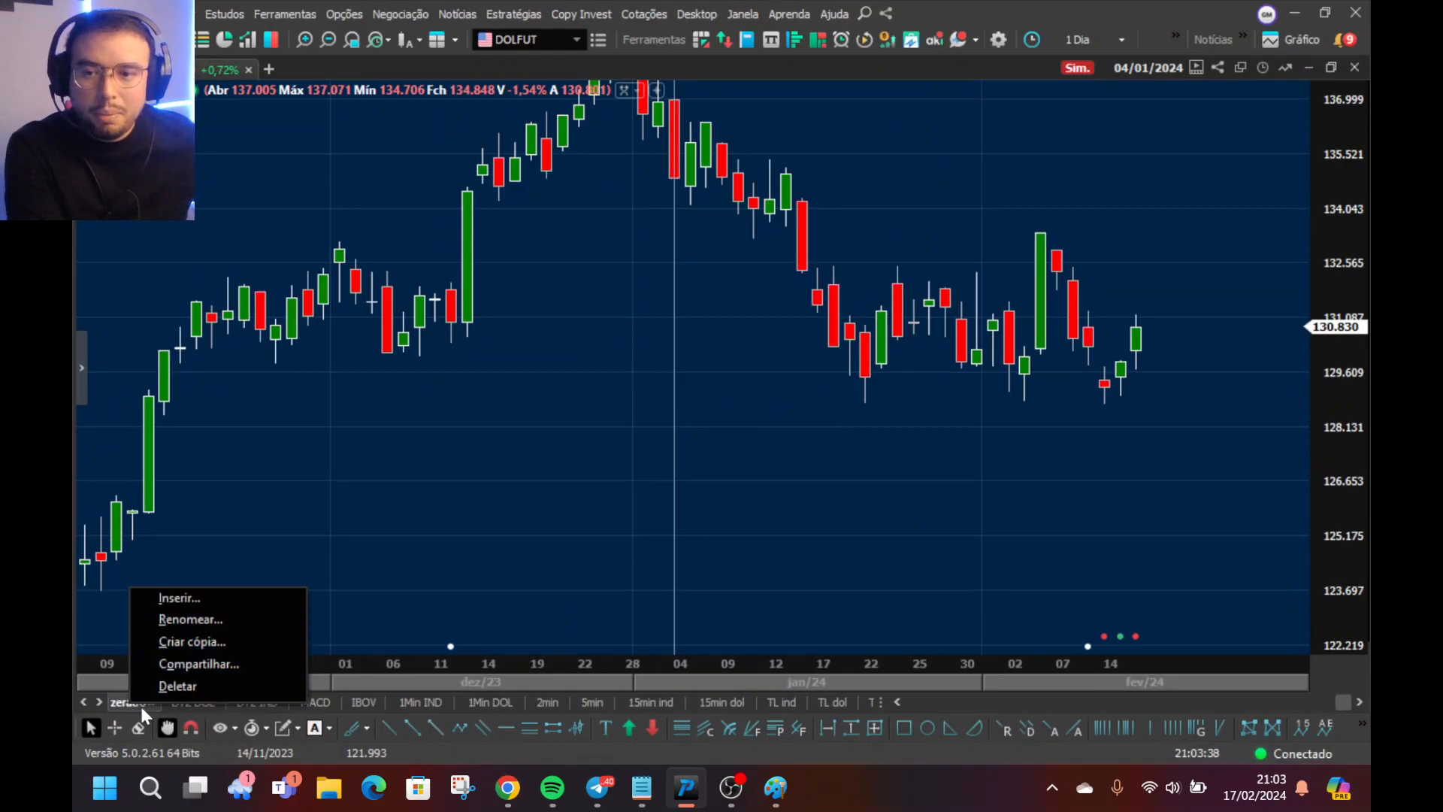
click(126, 702)
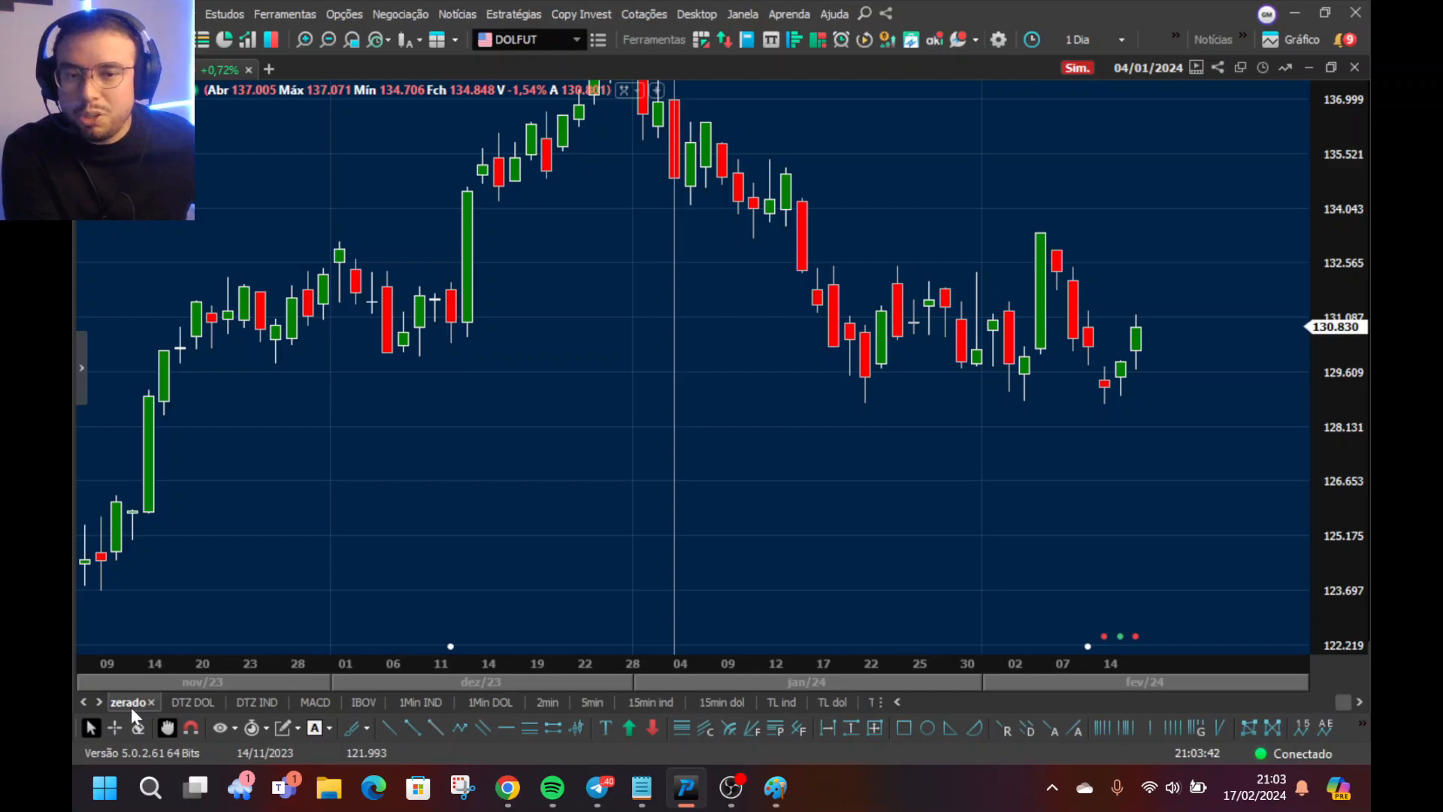
right_click(124, 701)
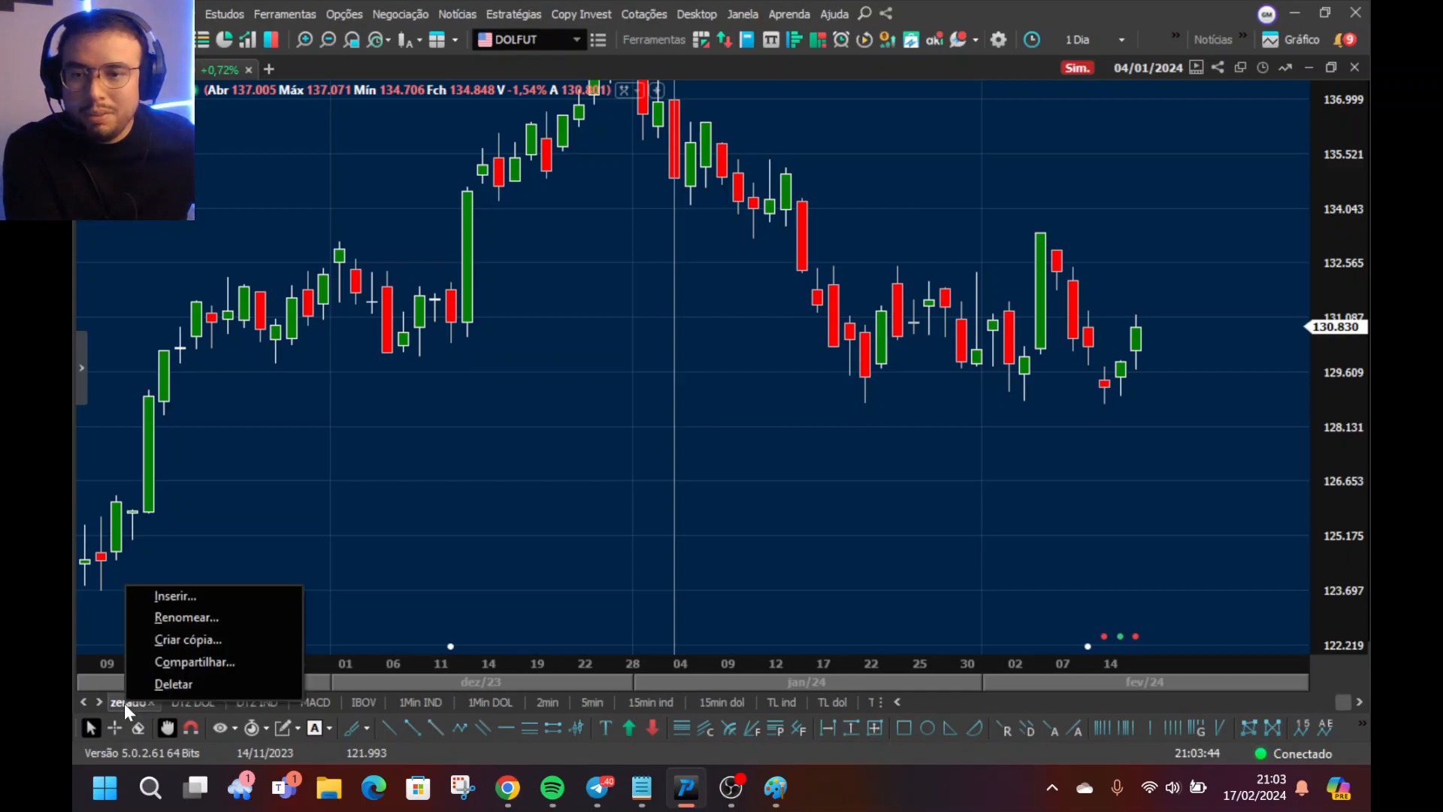
click(180, 621)
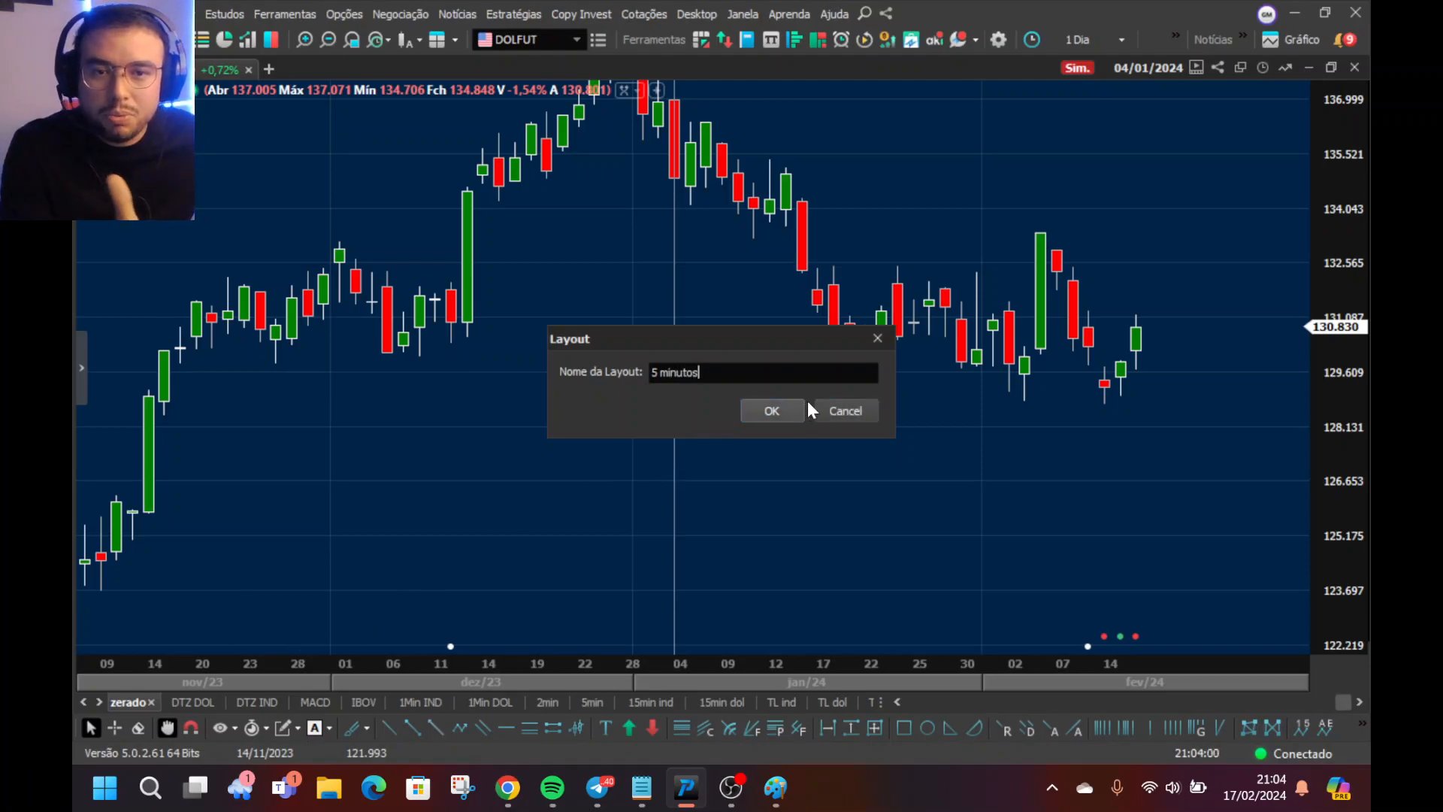
click(843, 408)
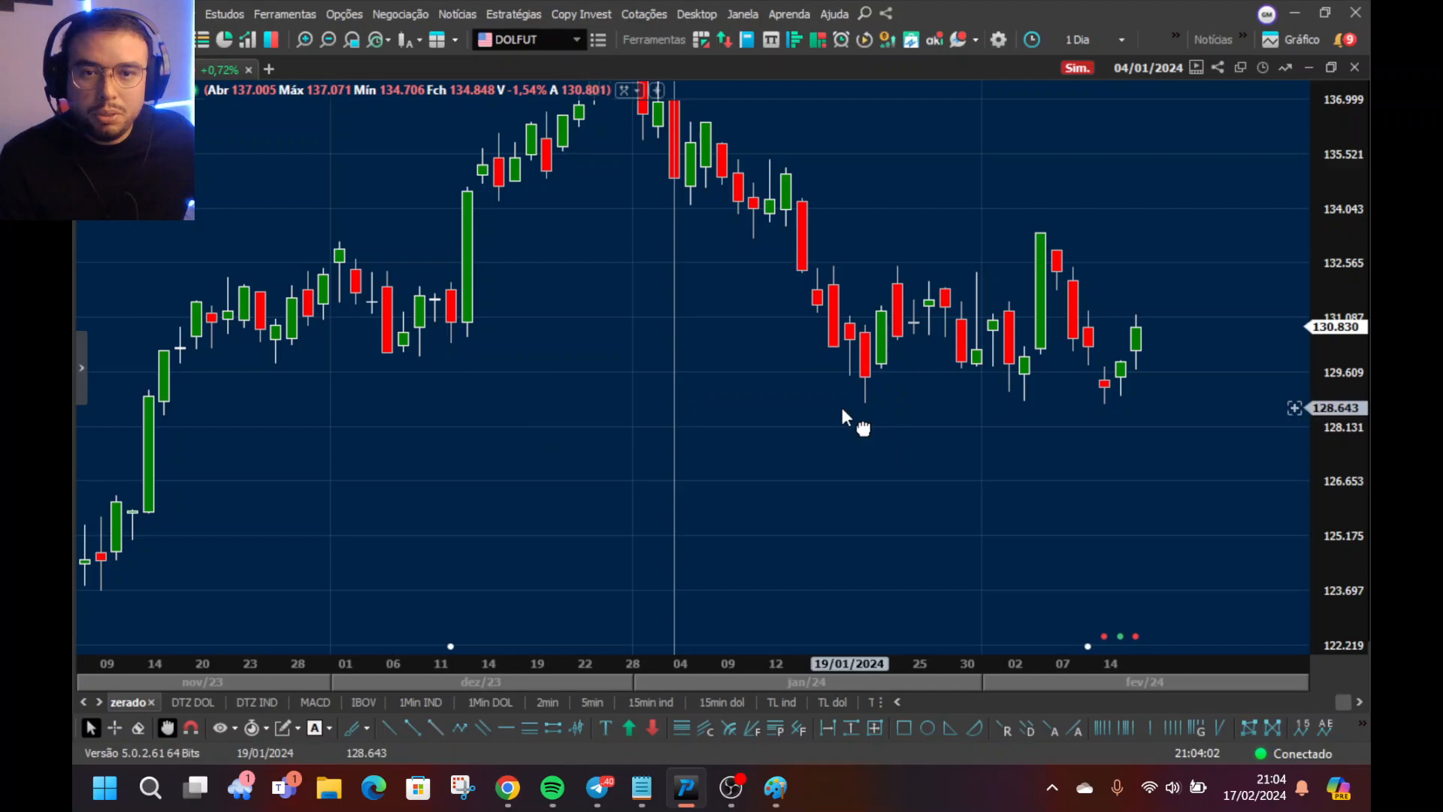
- Load the saved desktop "aula trader 1k" and collapse the order-entry panel on the 5-minute WINFUT chart
click(690, 14)
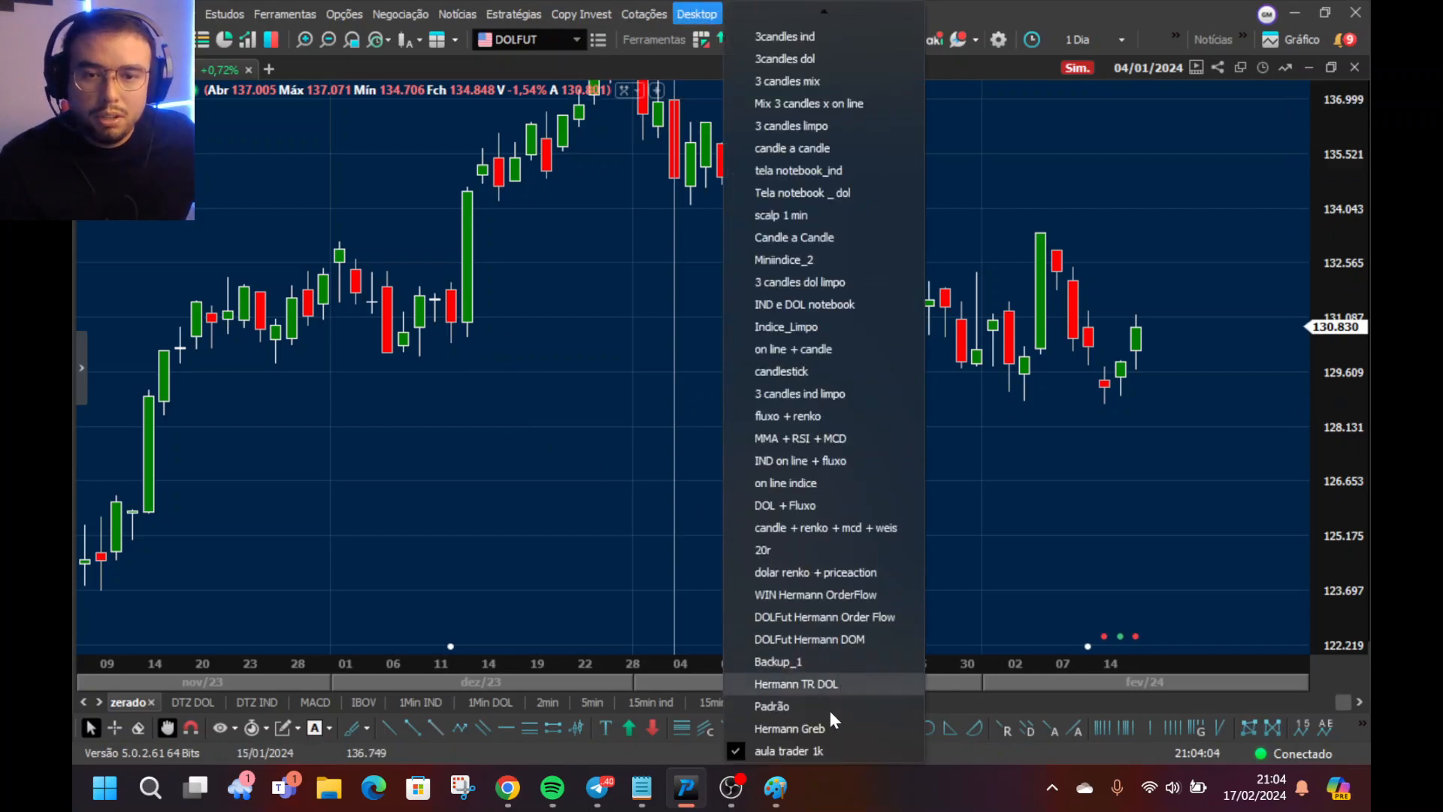
click(818, 750)
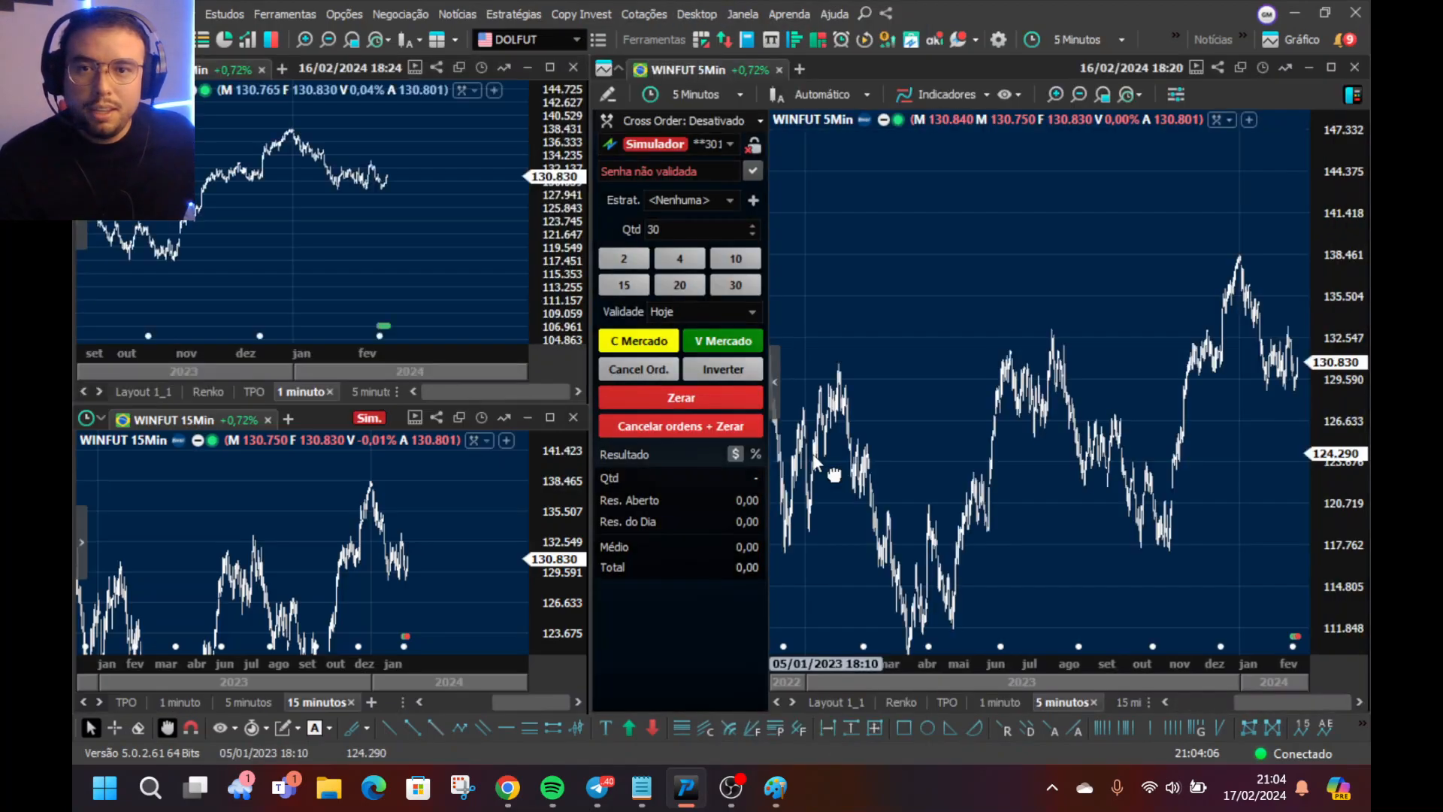
scroll(851, 467, up, 10)
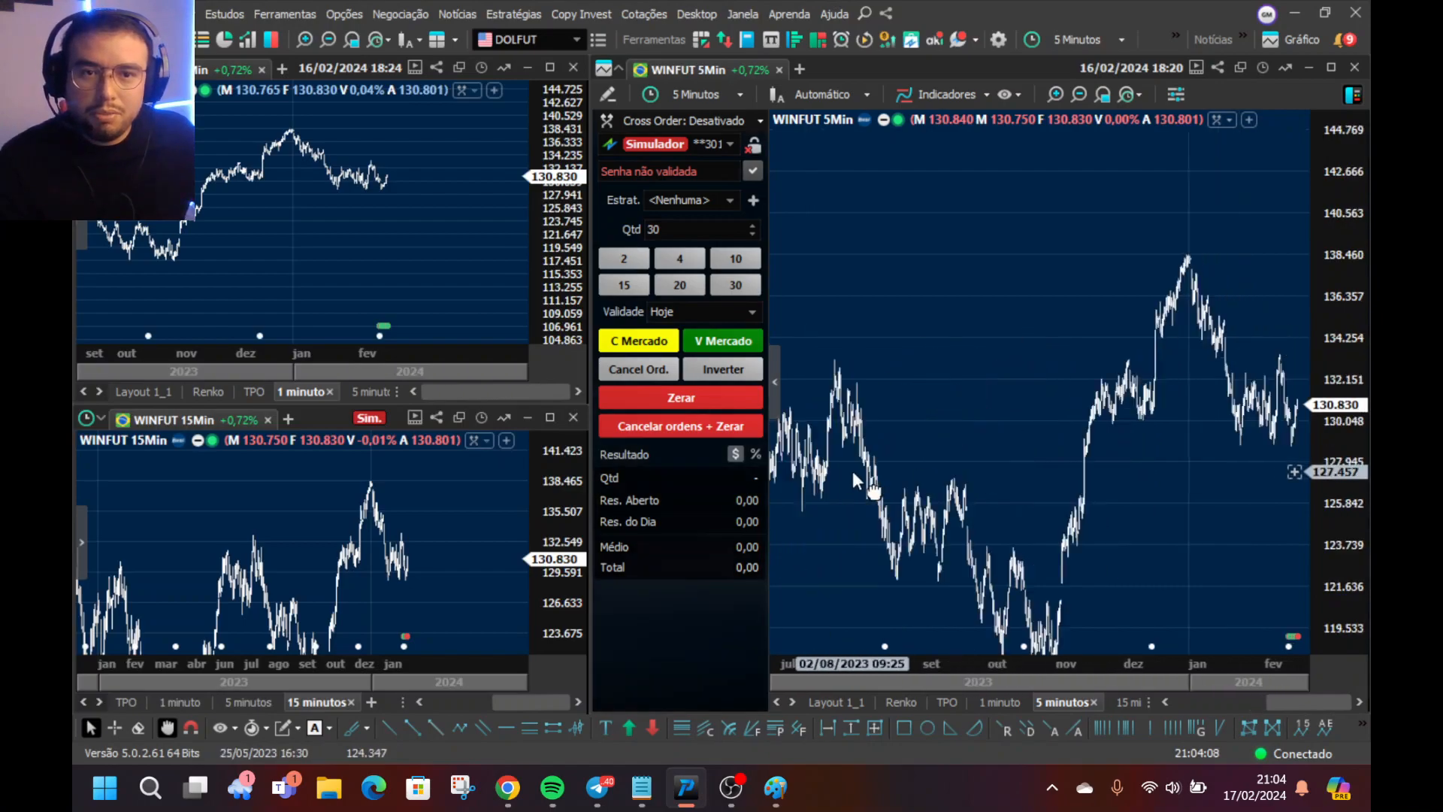
scroll(900, 368, up, 10)
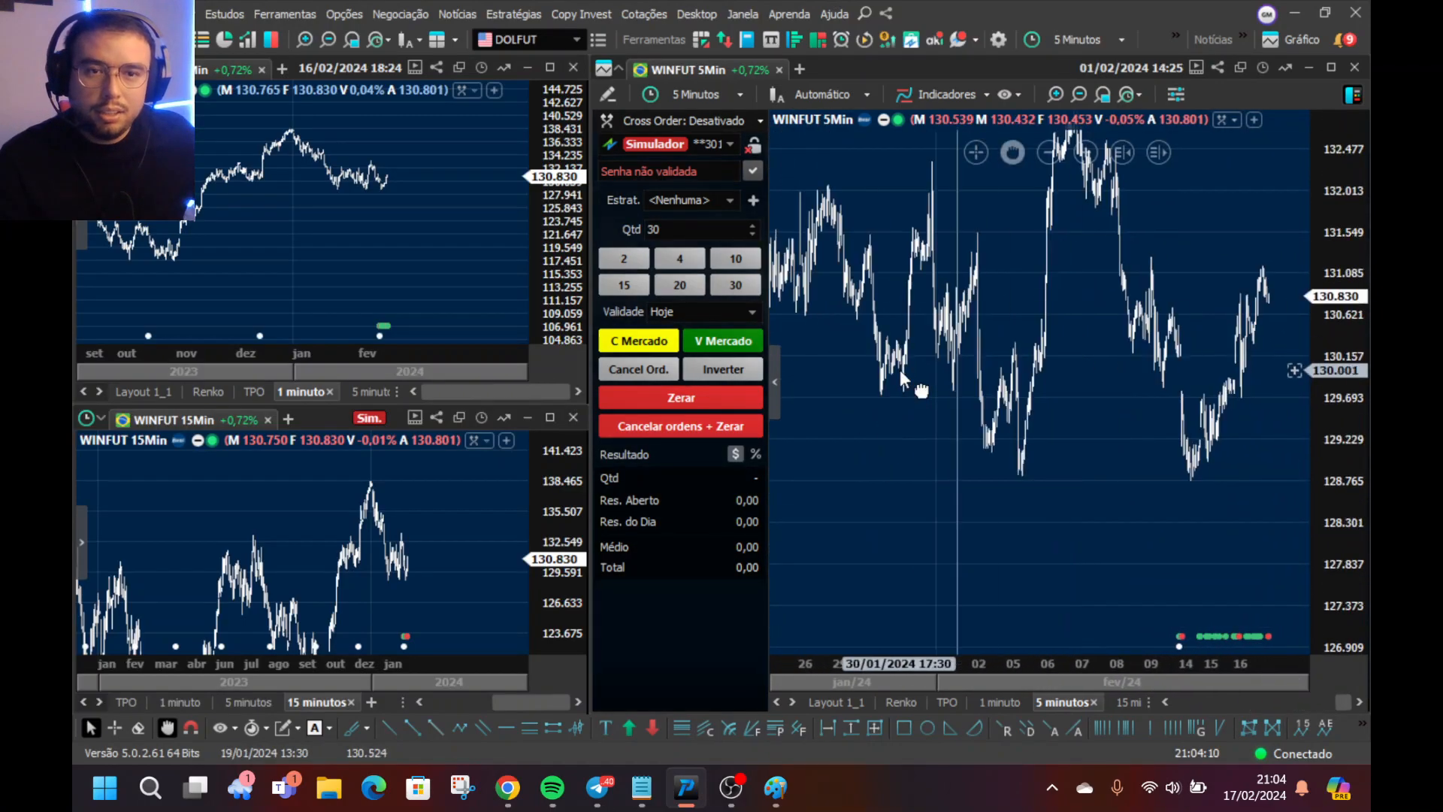
scroll(1052, 408, up, 8)
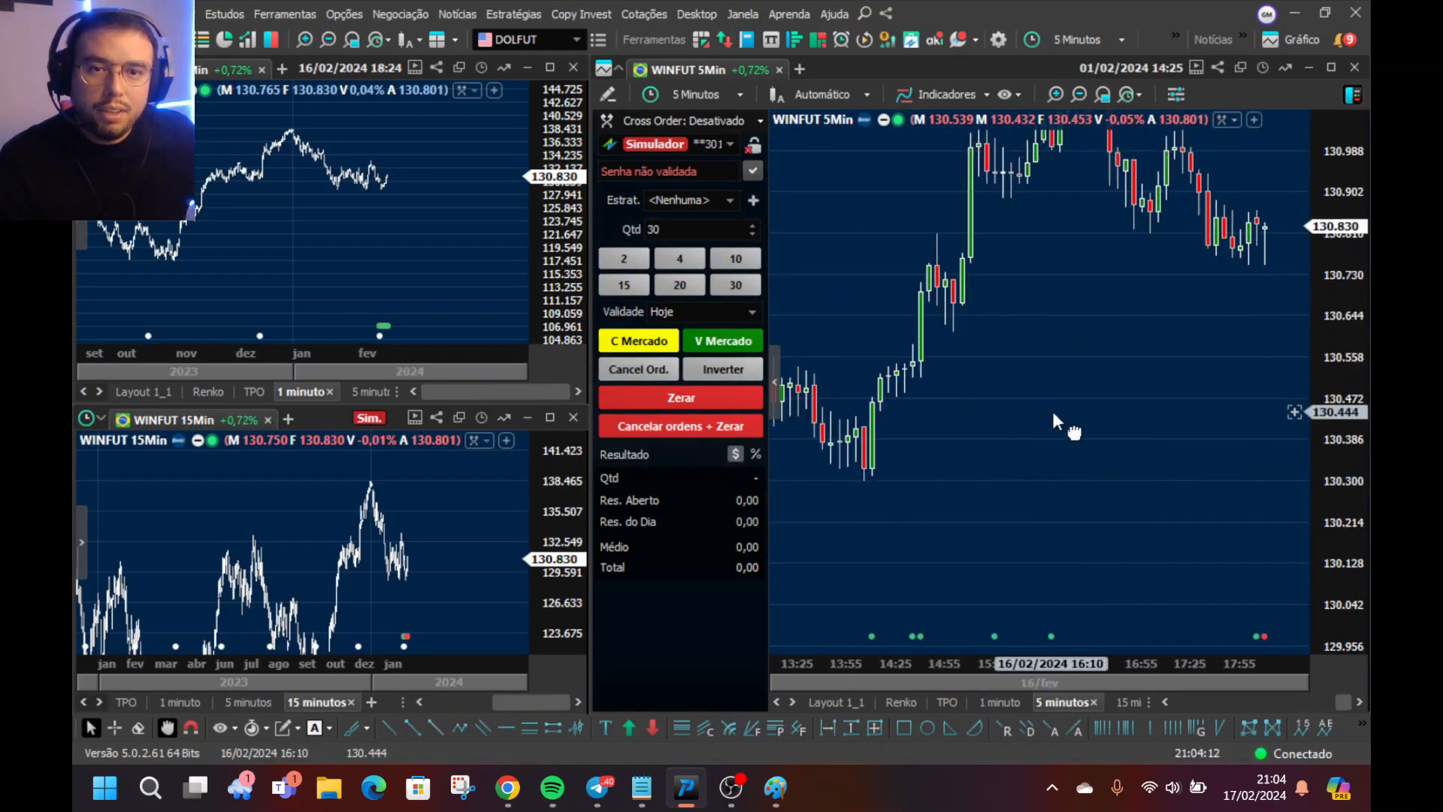
click(773, 389)
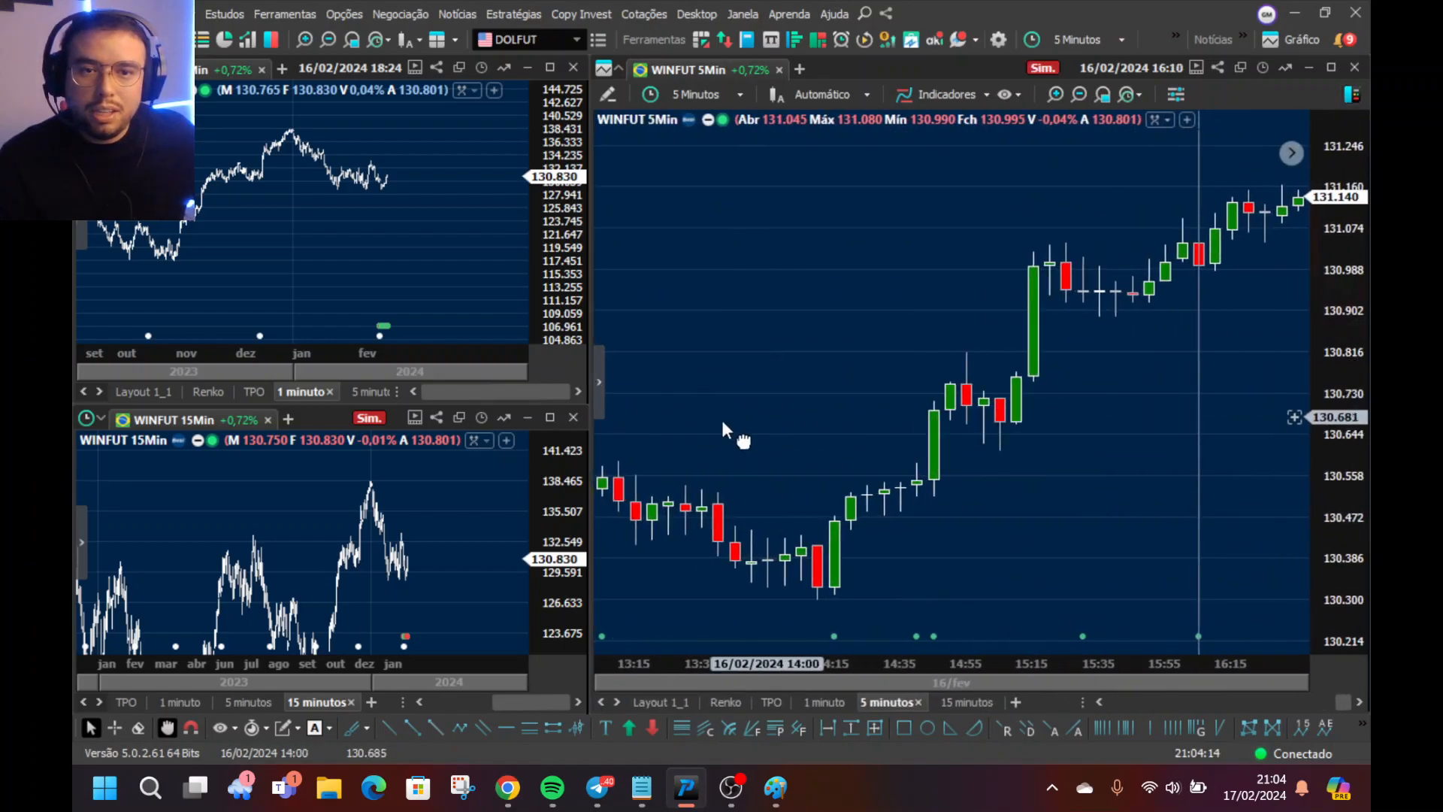
- Examine the candles of the 1-minute, 15-minute and 5-minute WINFUT charts at closer scale, along with their layout tabs
scroll(286, 250, up, 10)
scroll(285, 250, up, 10)
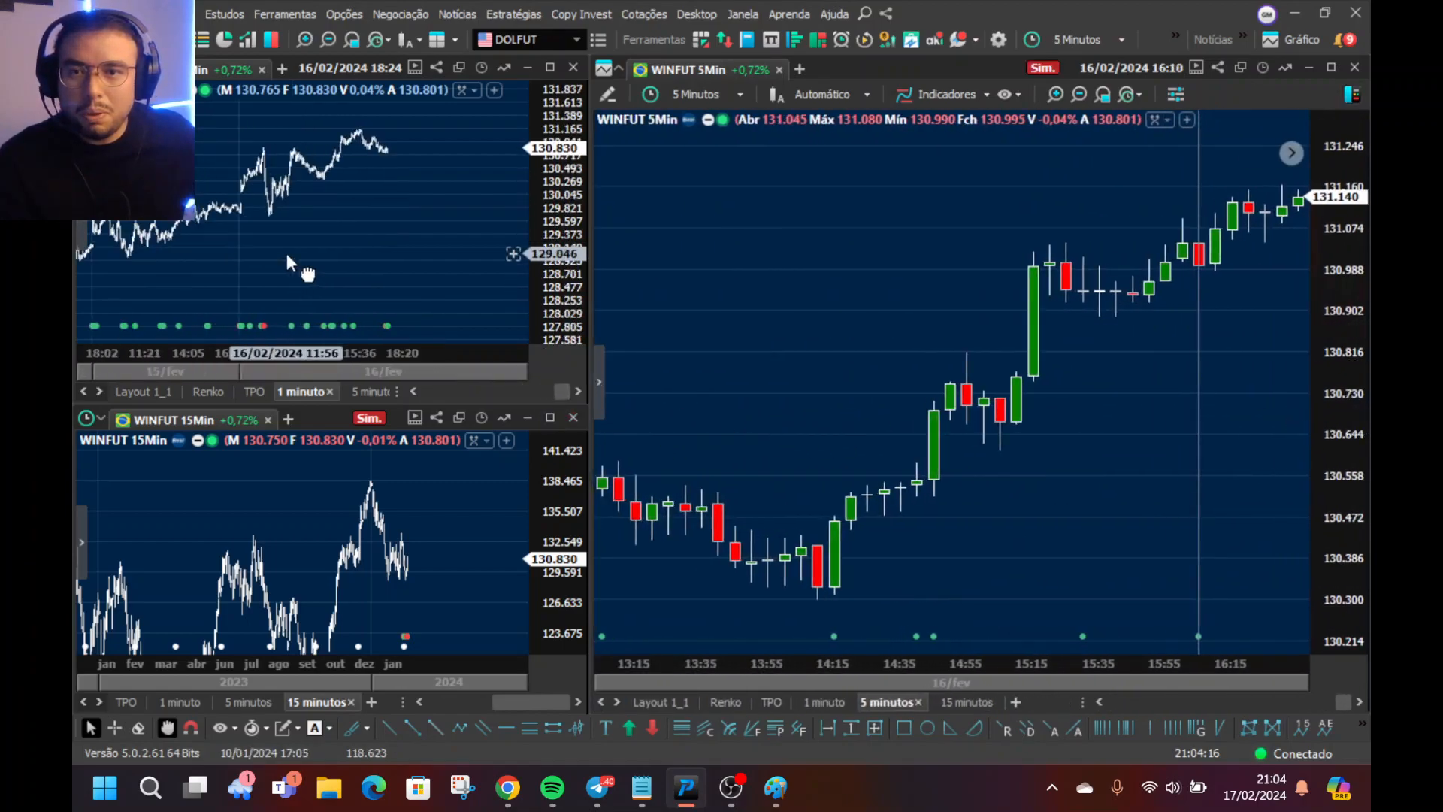
scroll(286, 249, up, 3)
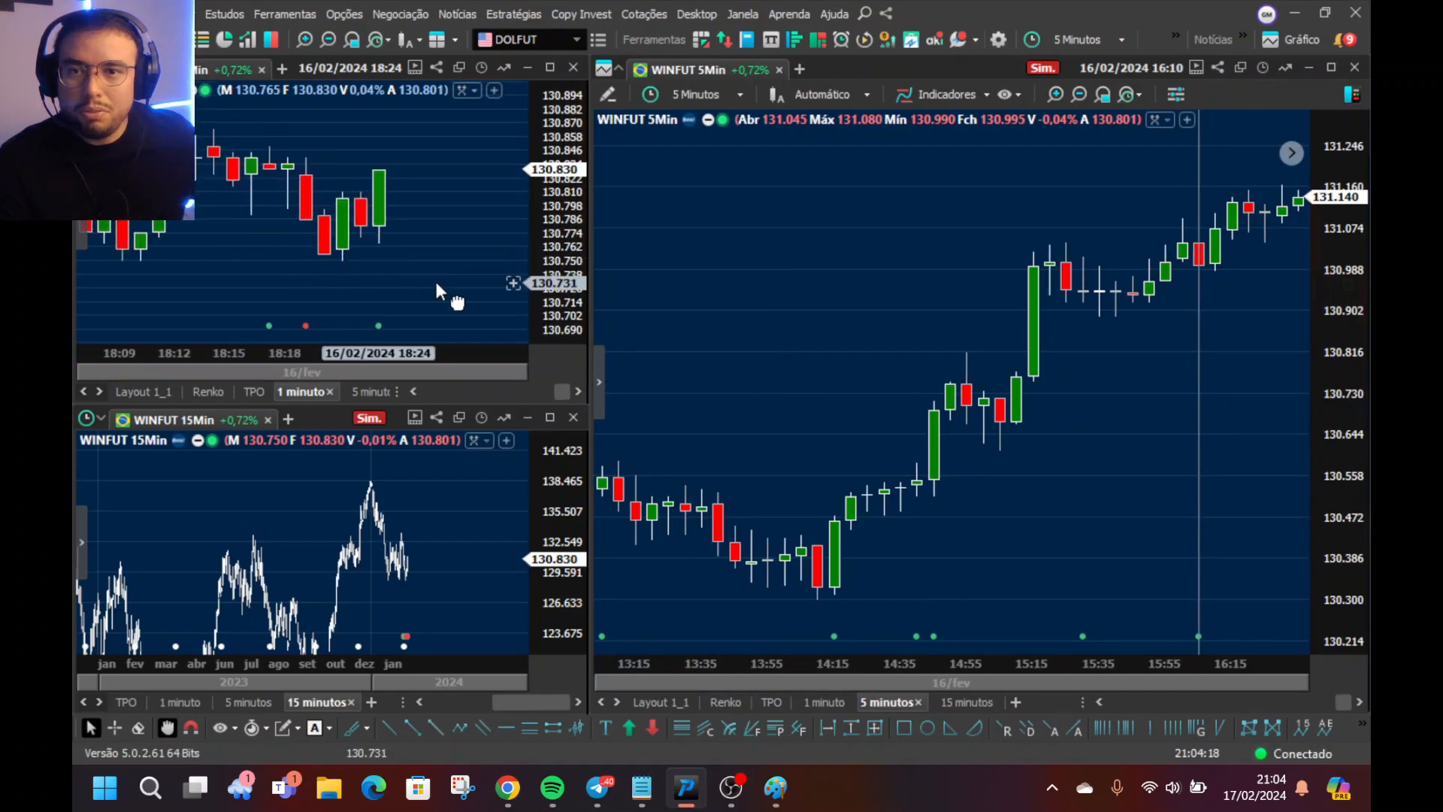
scroll(359, 551, up, 10)
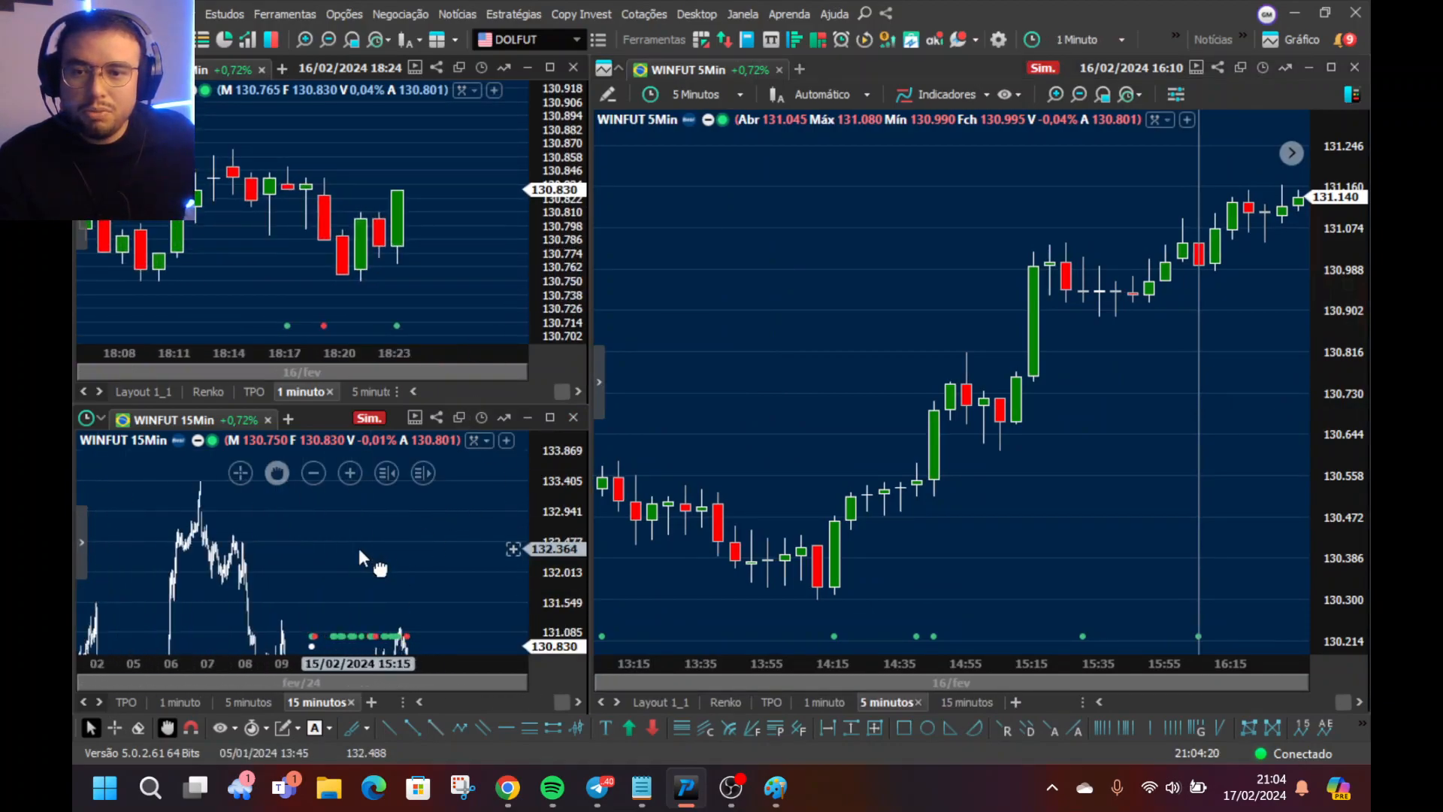
scroll(406, 548, down, 2)
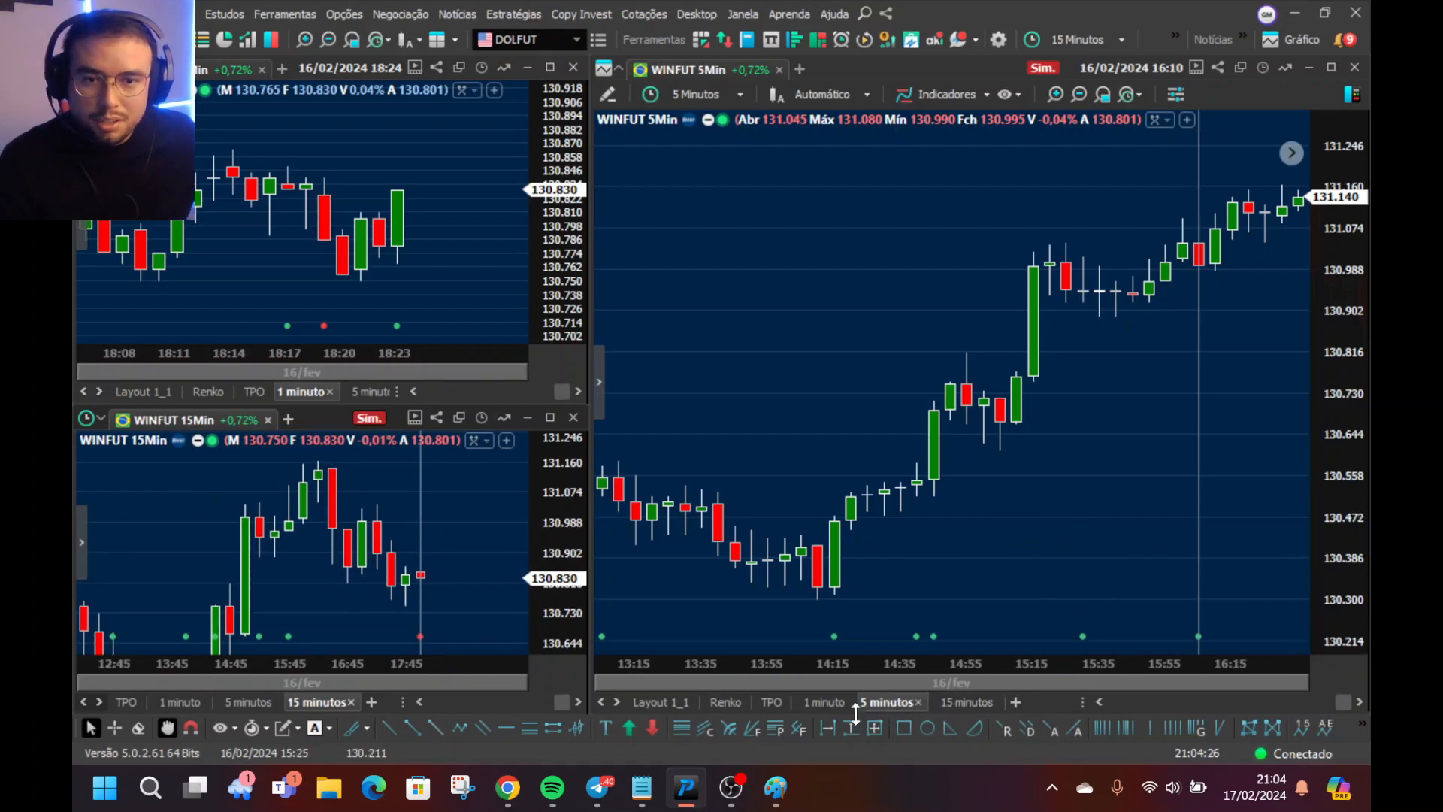
drag(1136, 434, 1021, 489)
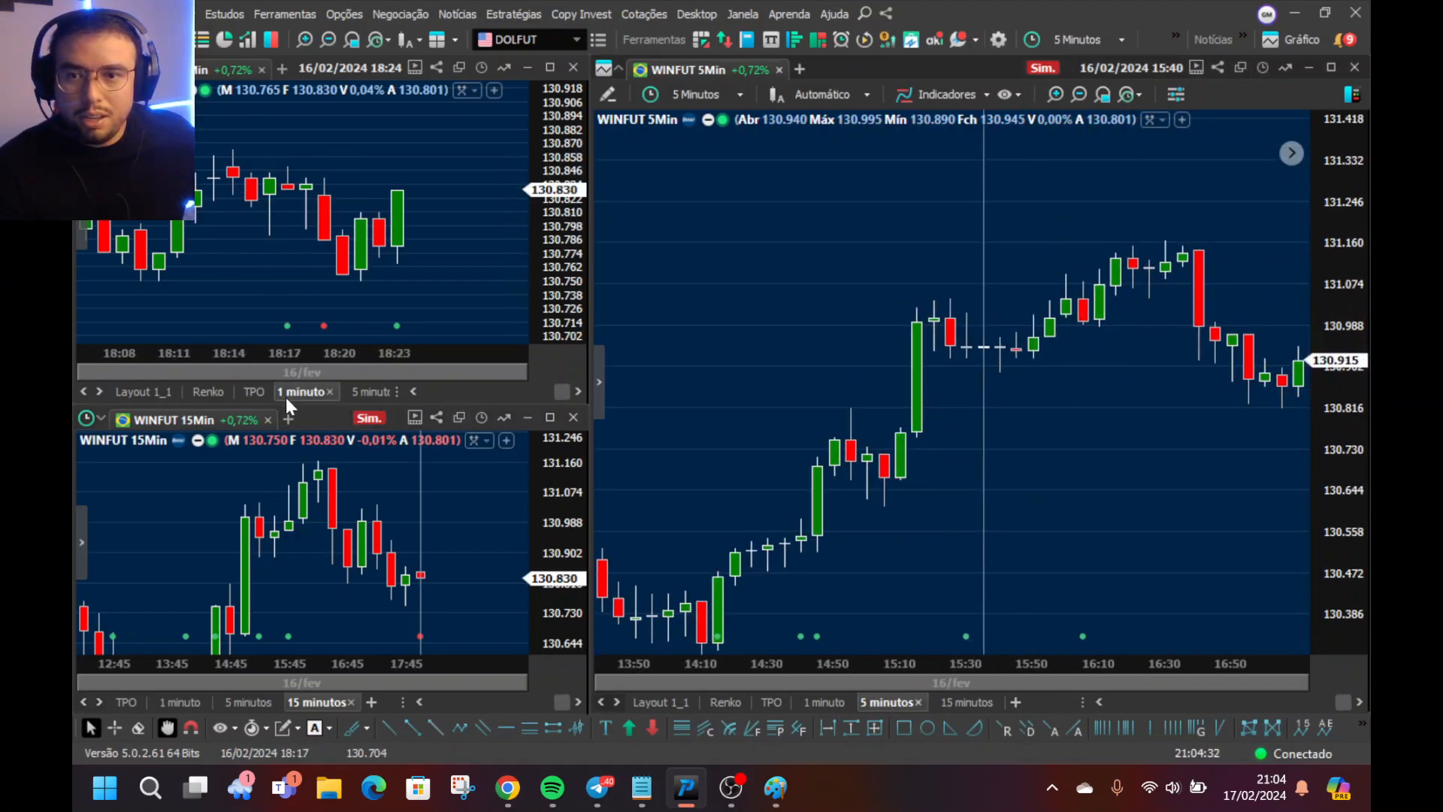
click(100, 392)
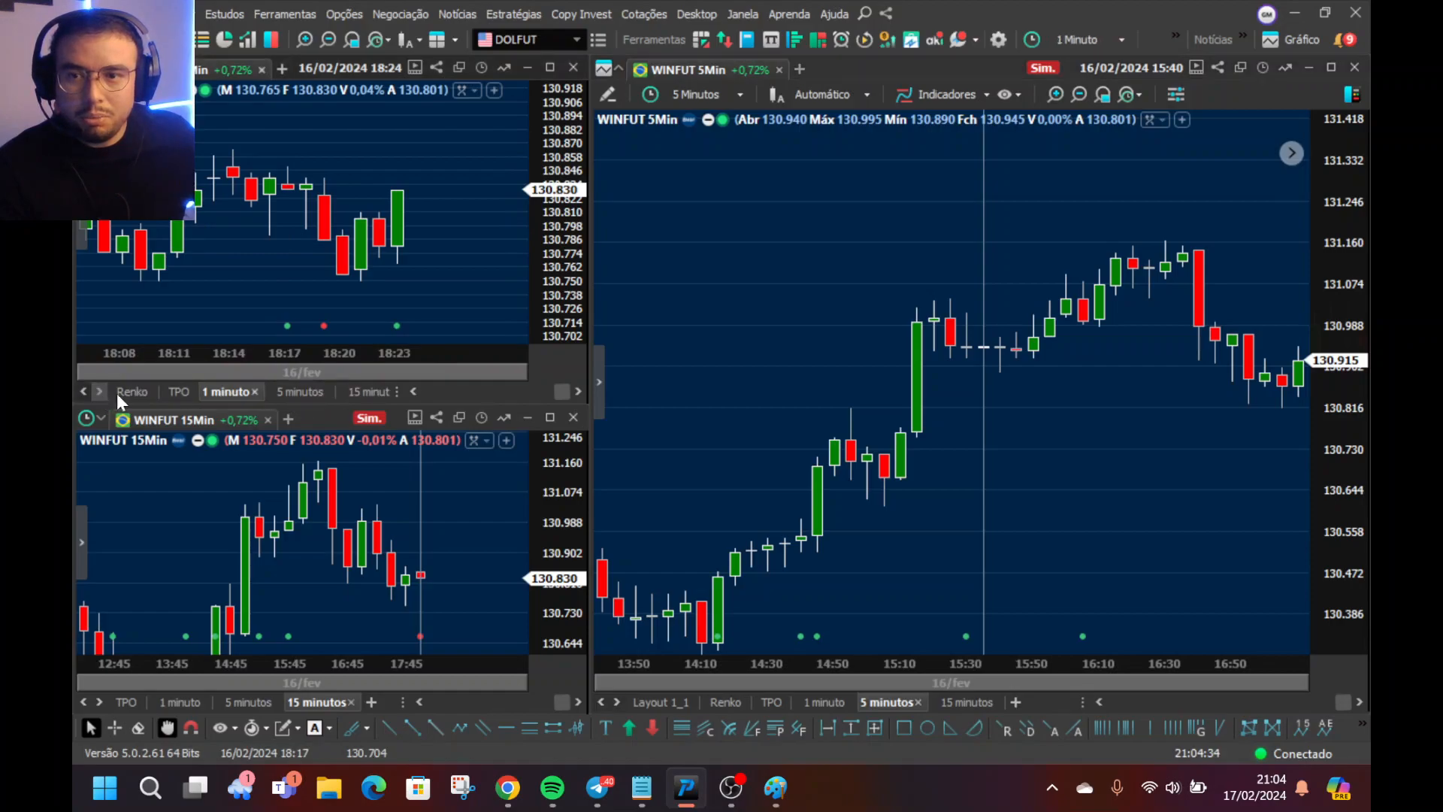
click(99, 393)
click(100, 703)
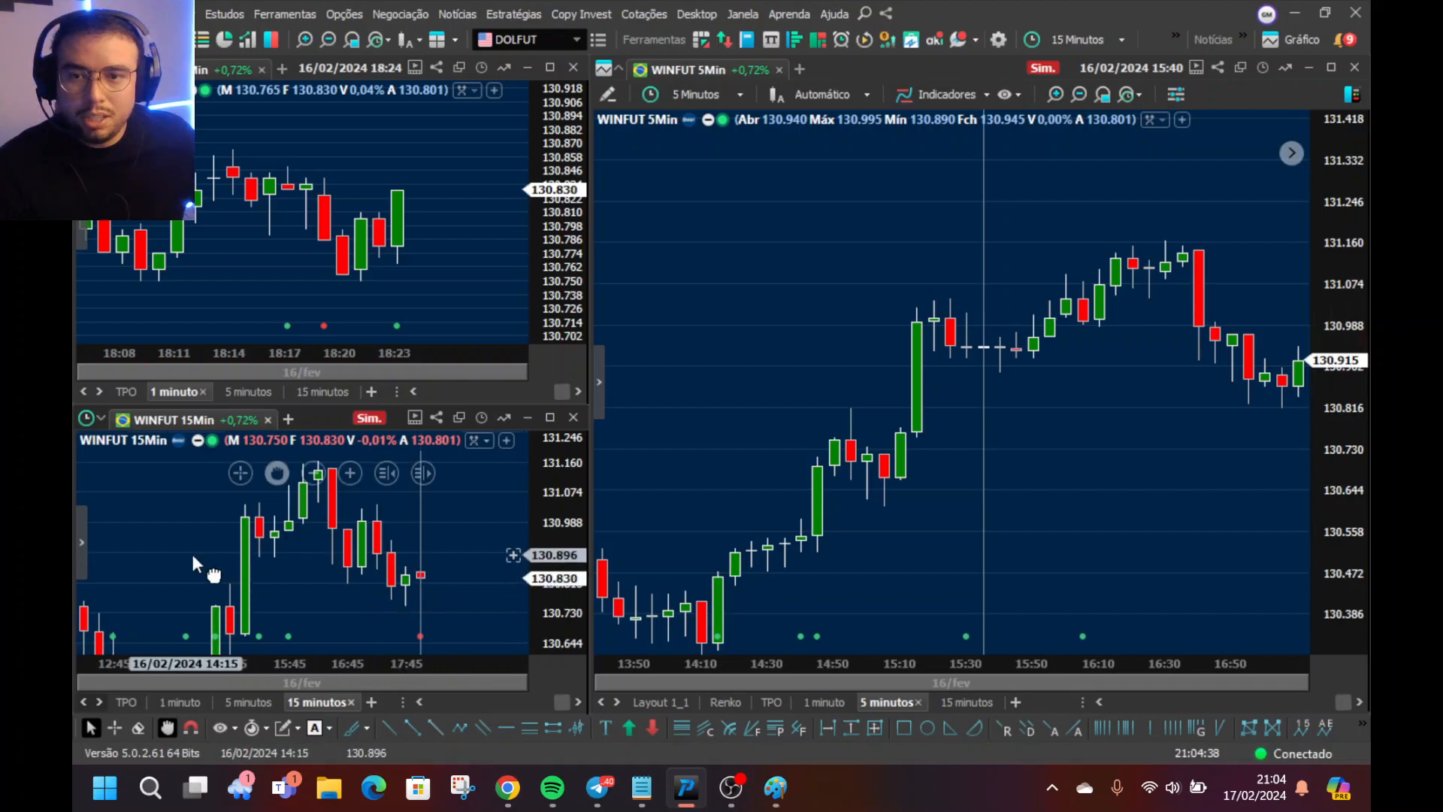
scroll(193, 553, down, 3)
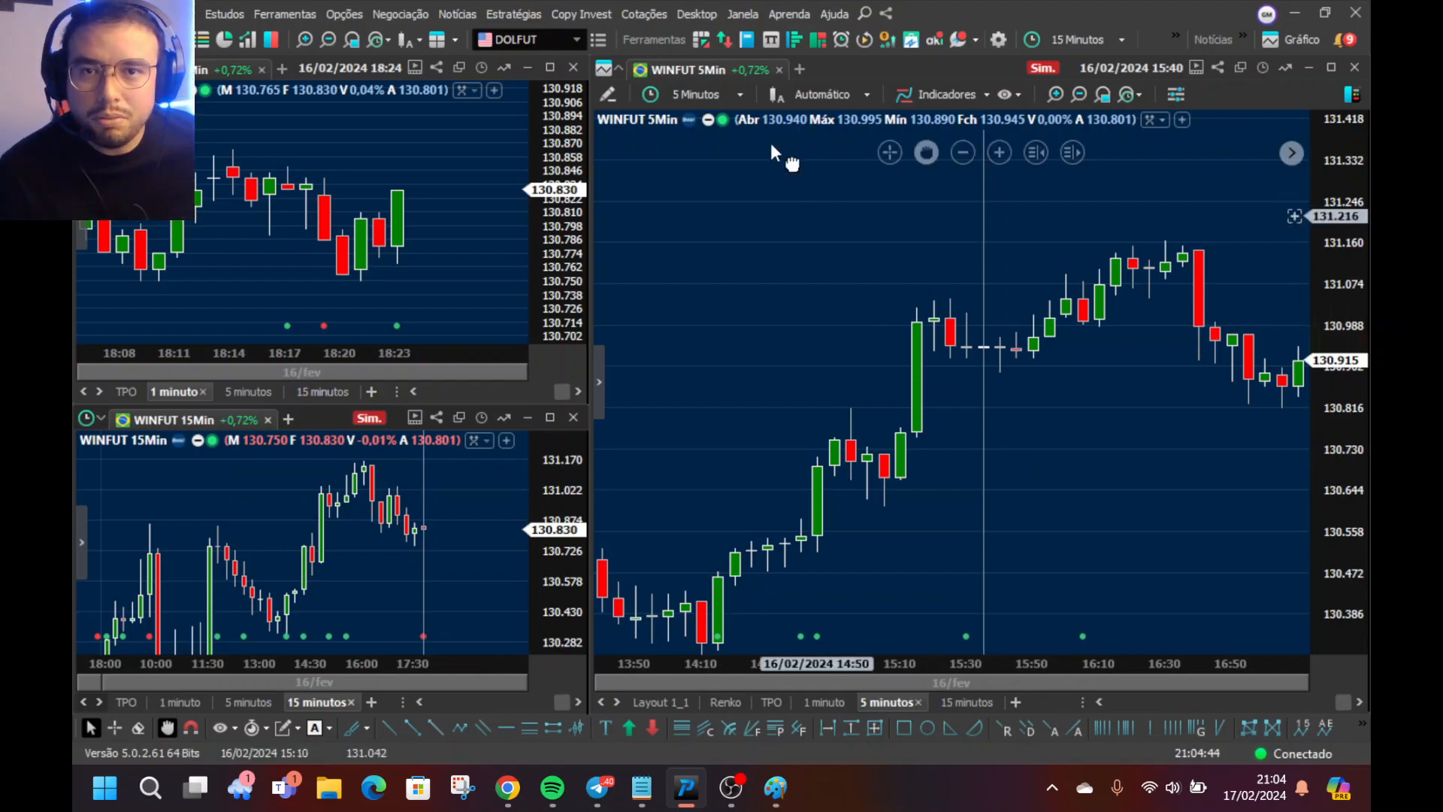
- Hide the chart toolbar above the 5-minute WINFUT chart
click(619, 68)
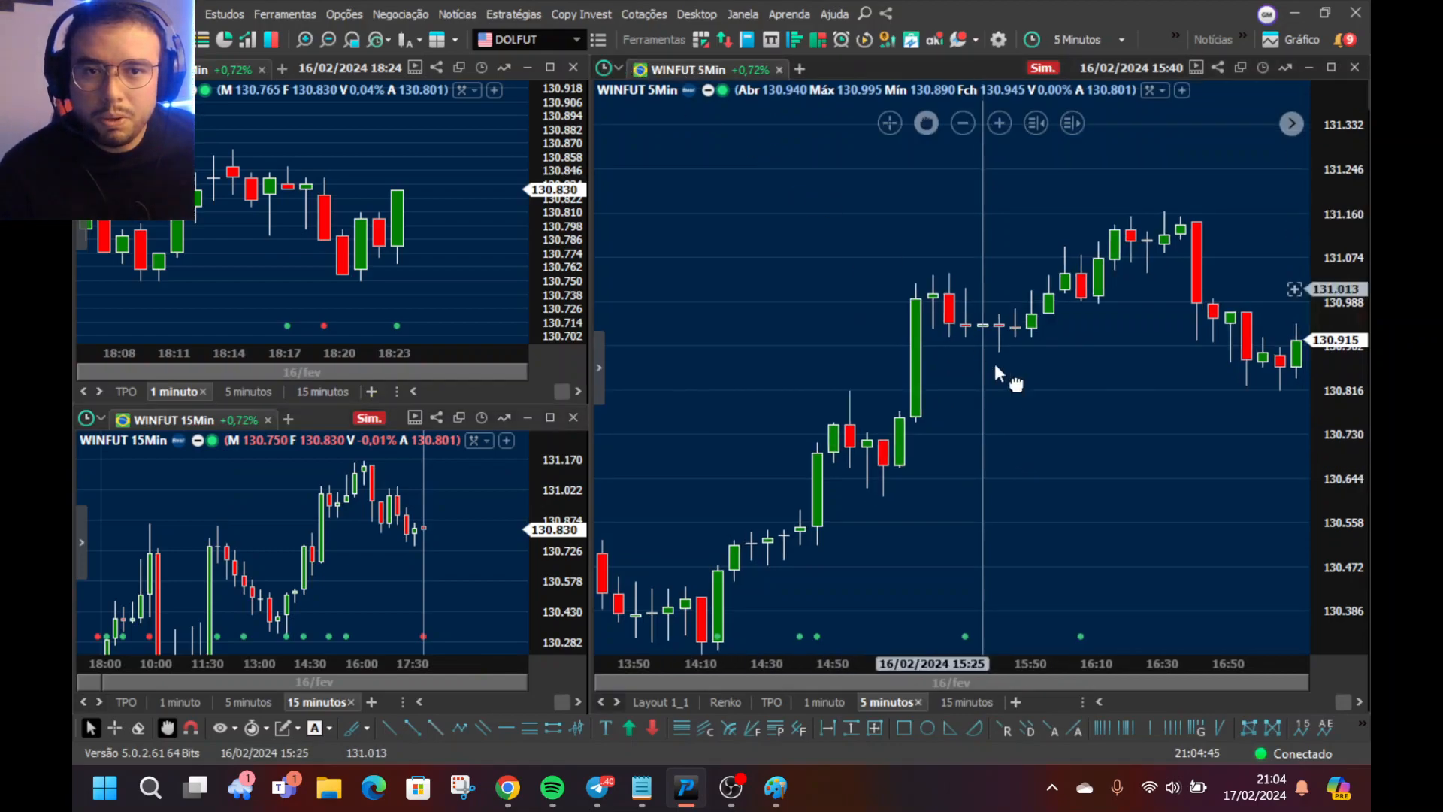
right_click(1016, 440)
click(939, 496)
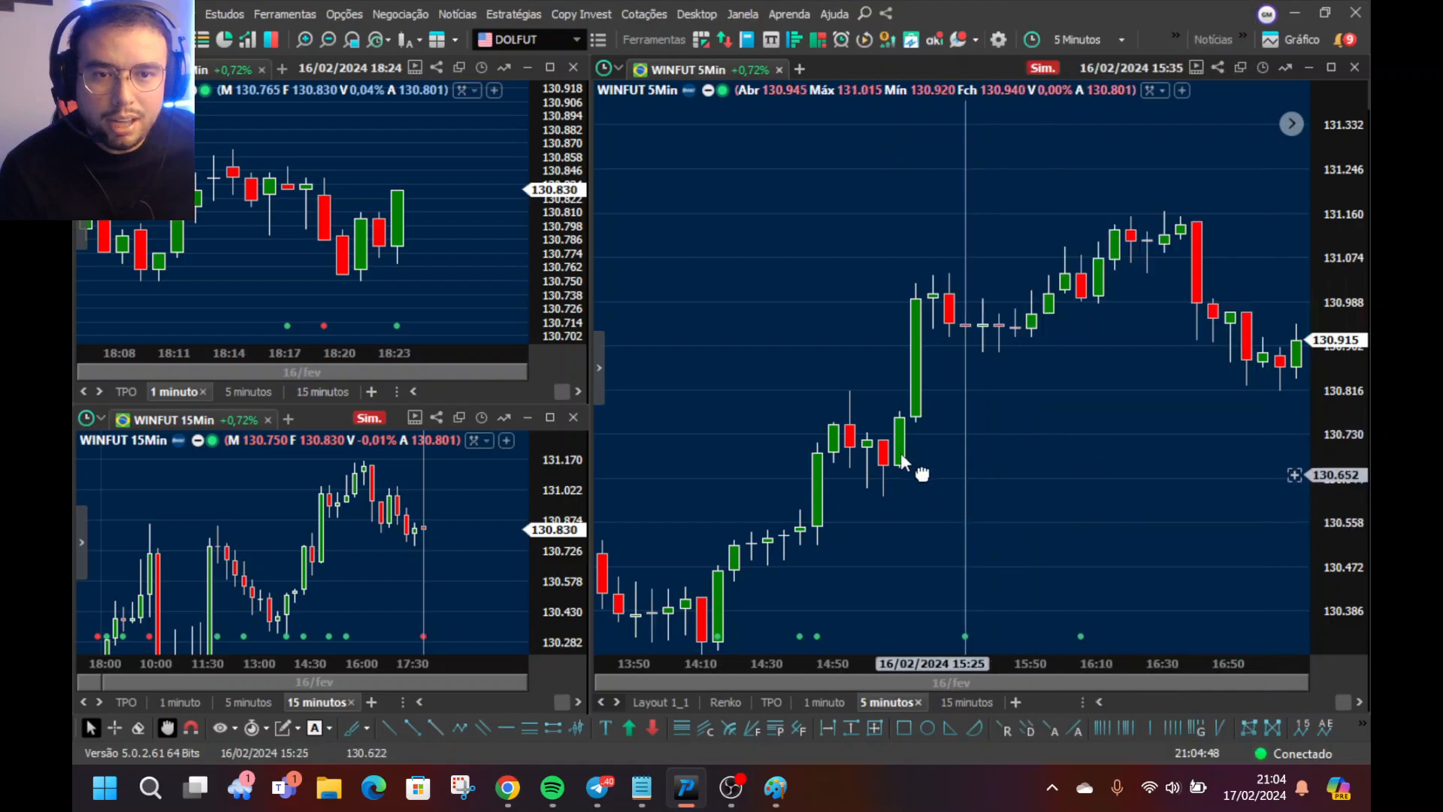
- Search the indicators for "prior" and insert Prior Cote into the price window of the 5-minute WINFUT chart
scroll(899, 465, down, 3)
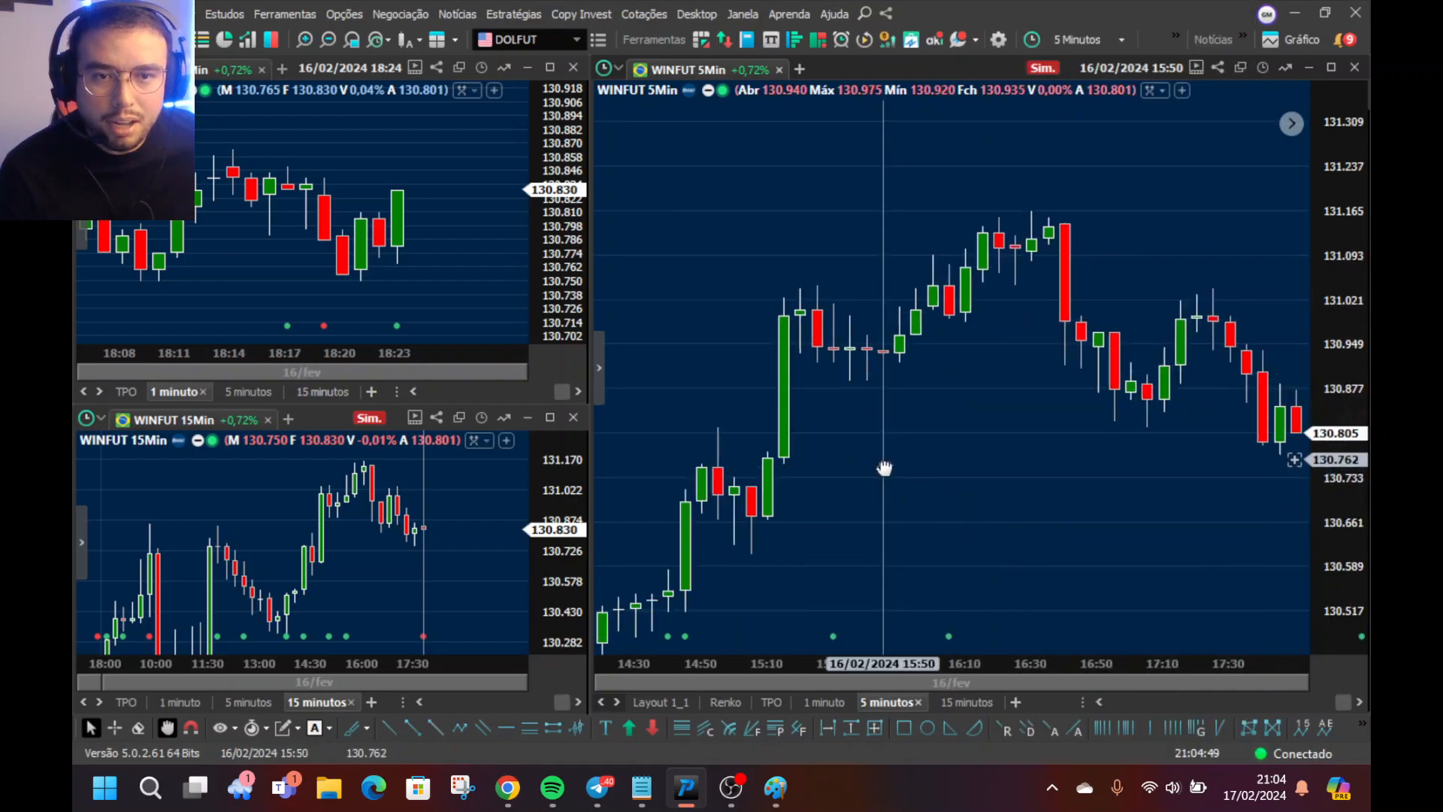
right_click(967, 475)
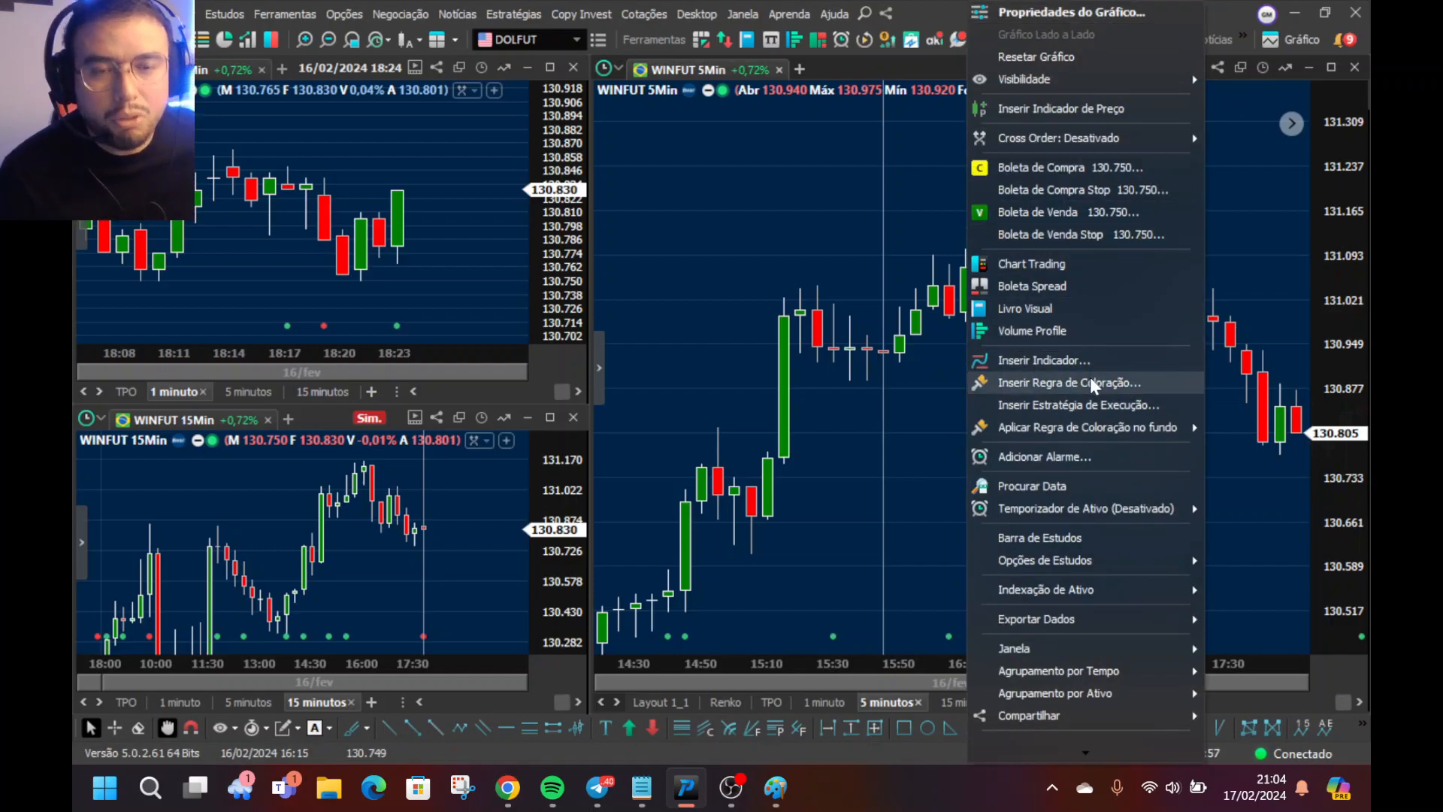
right_click(941, 470)
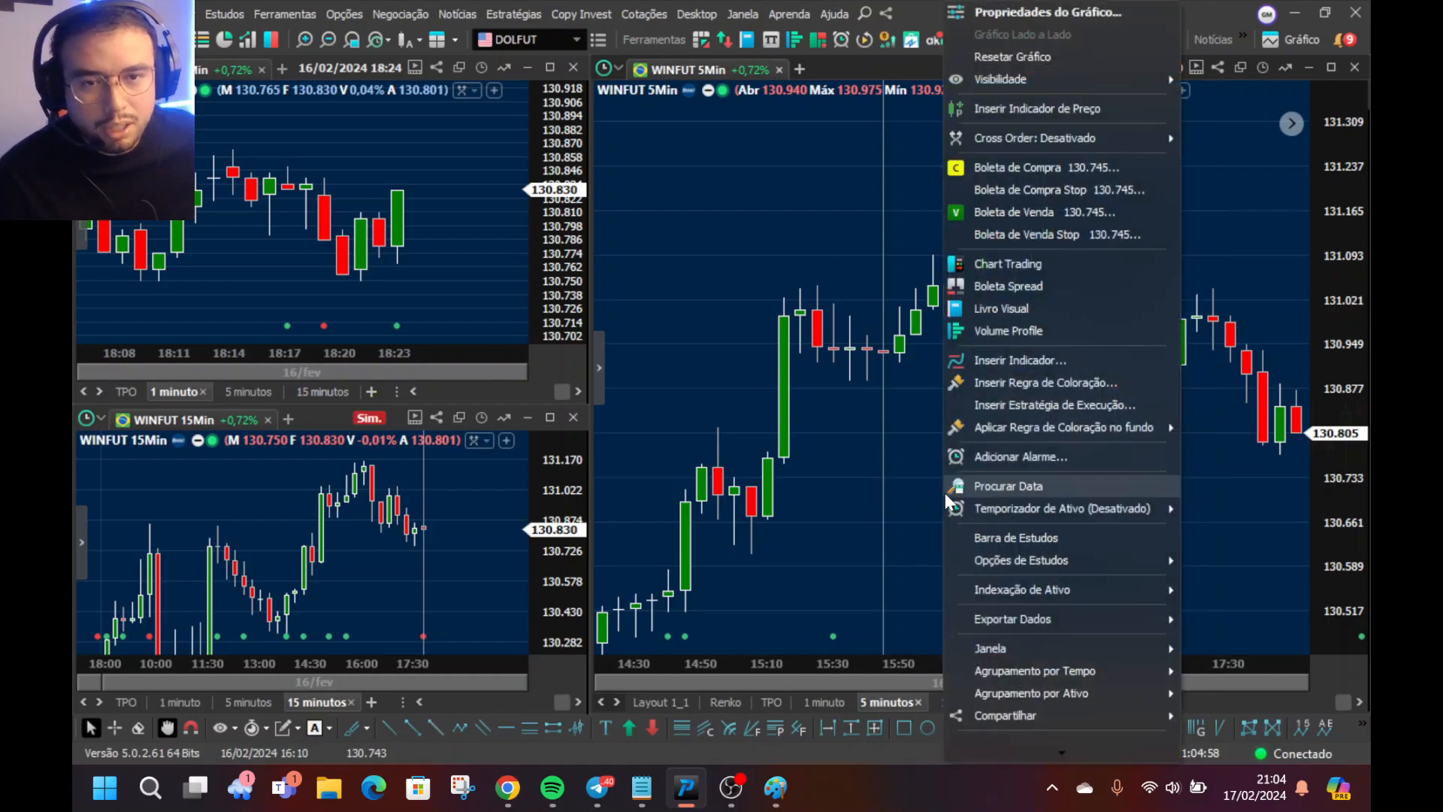
click(982, 364)
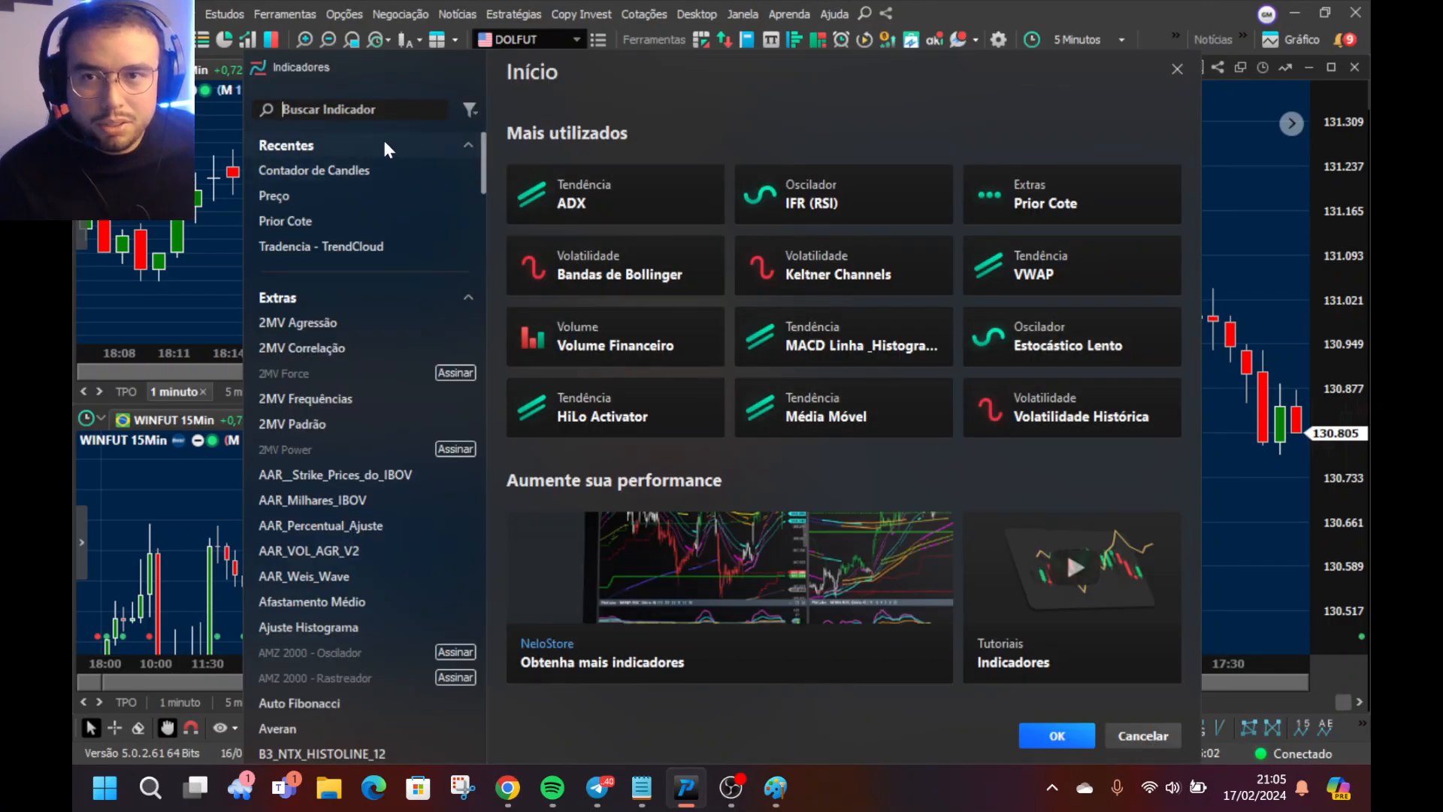
text(prior)
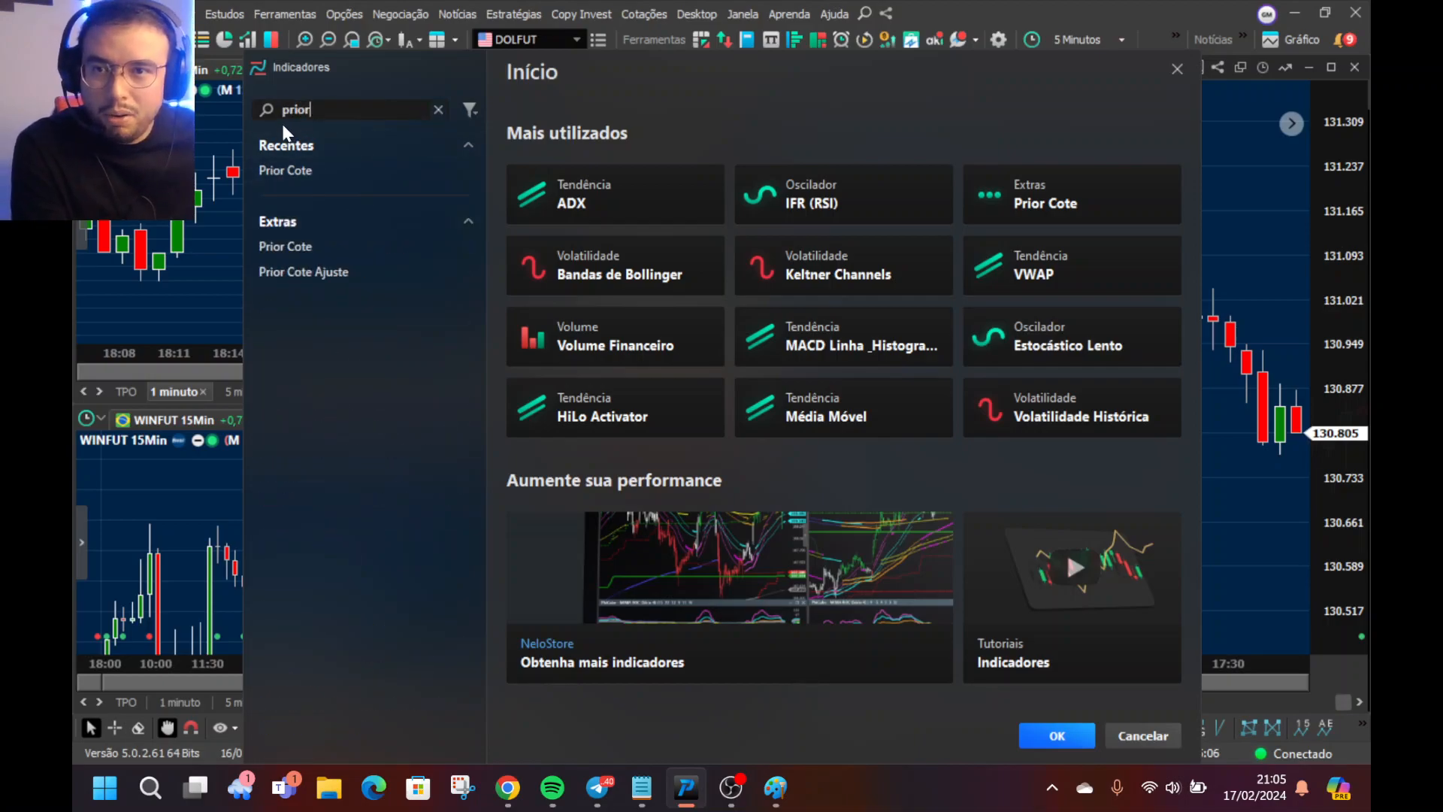
click(299, 169)
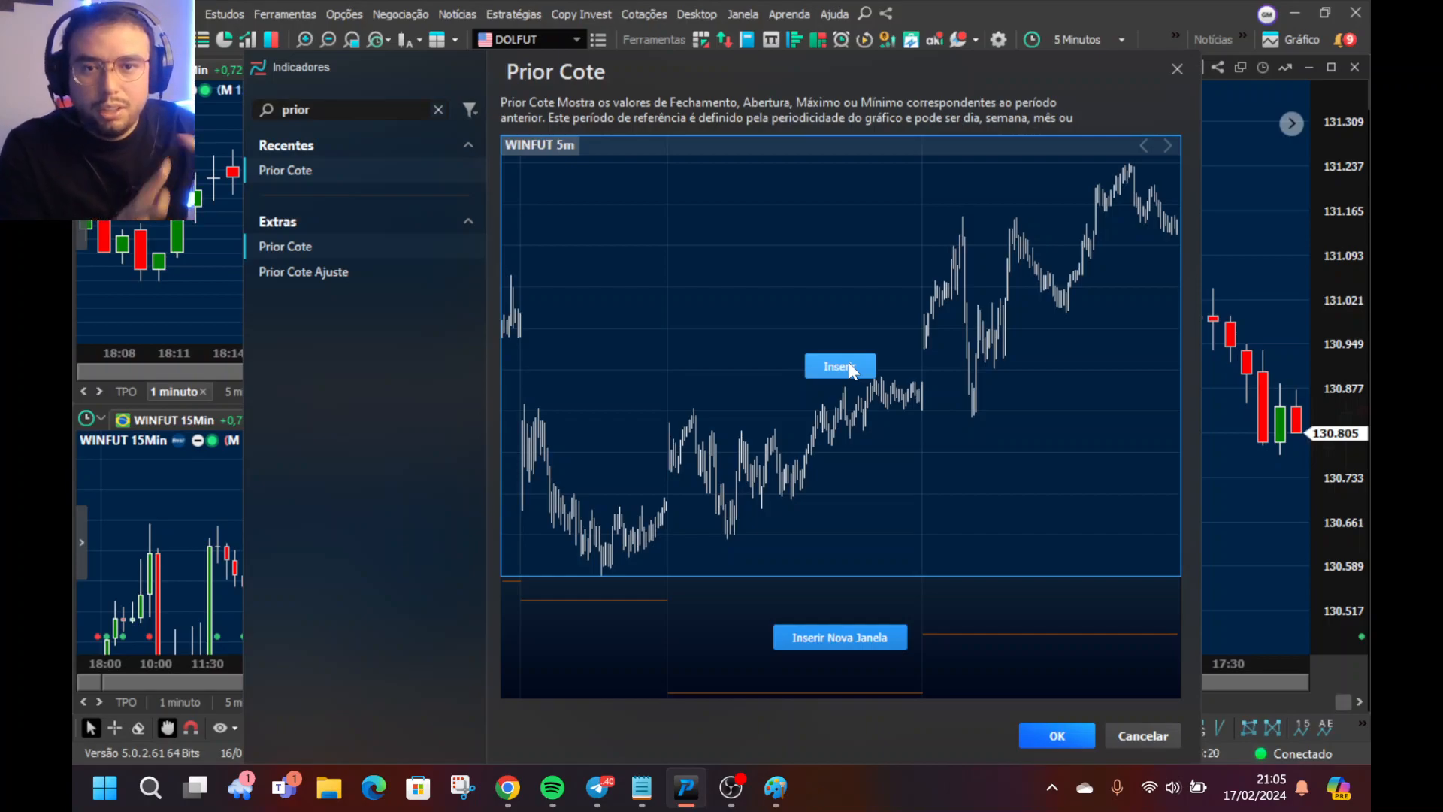
click(849, 366)
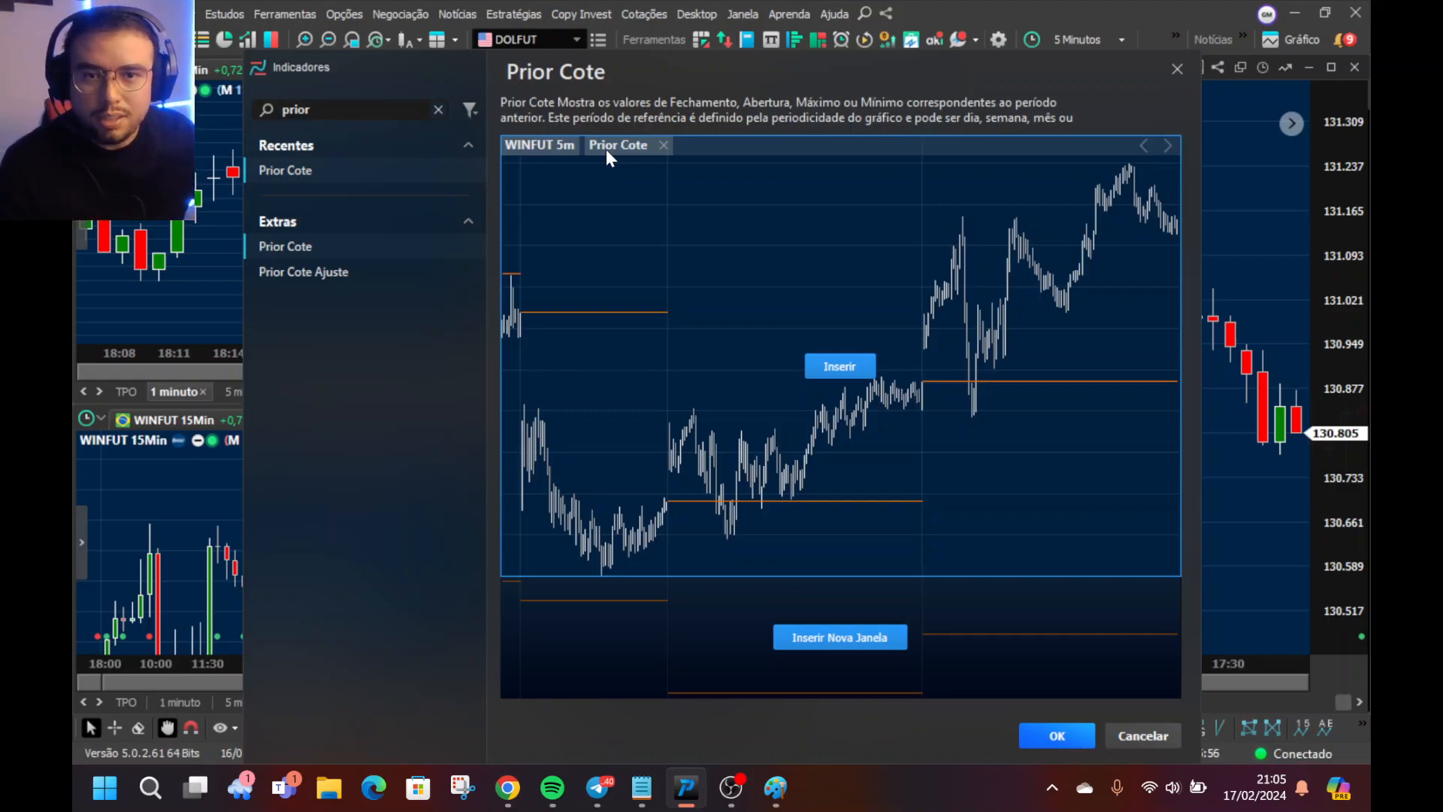
- Add three more Prior Cote indicators to the same price window, accepting the duplicates, and confirm the indicator selection
click(834, 371)
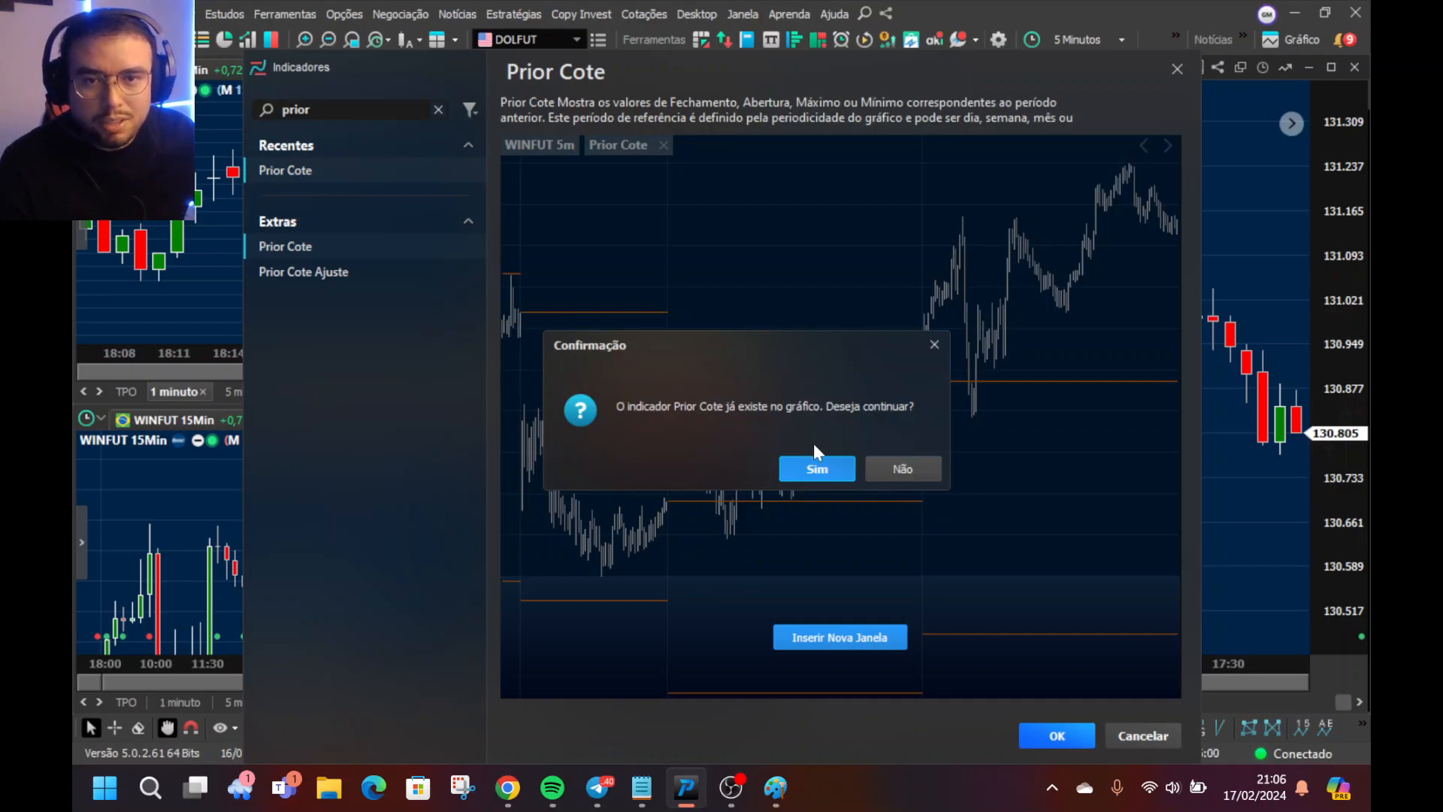
click(819, 470)
click(838, 365)
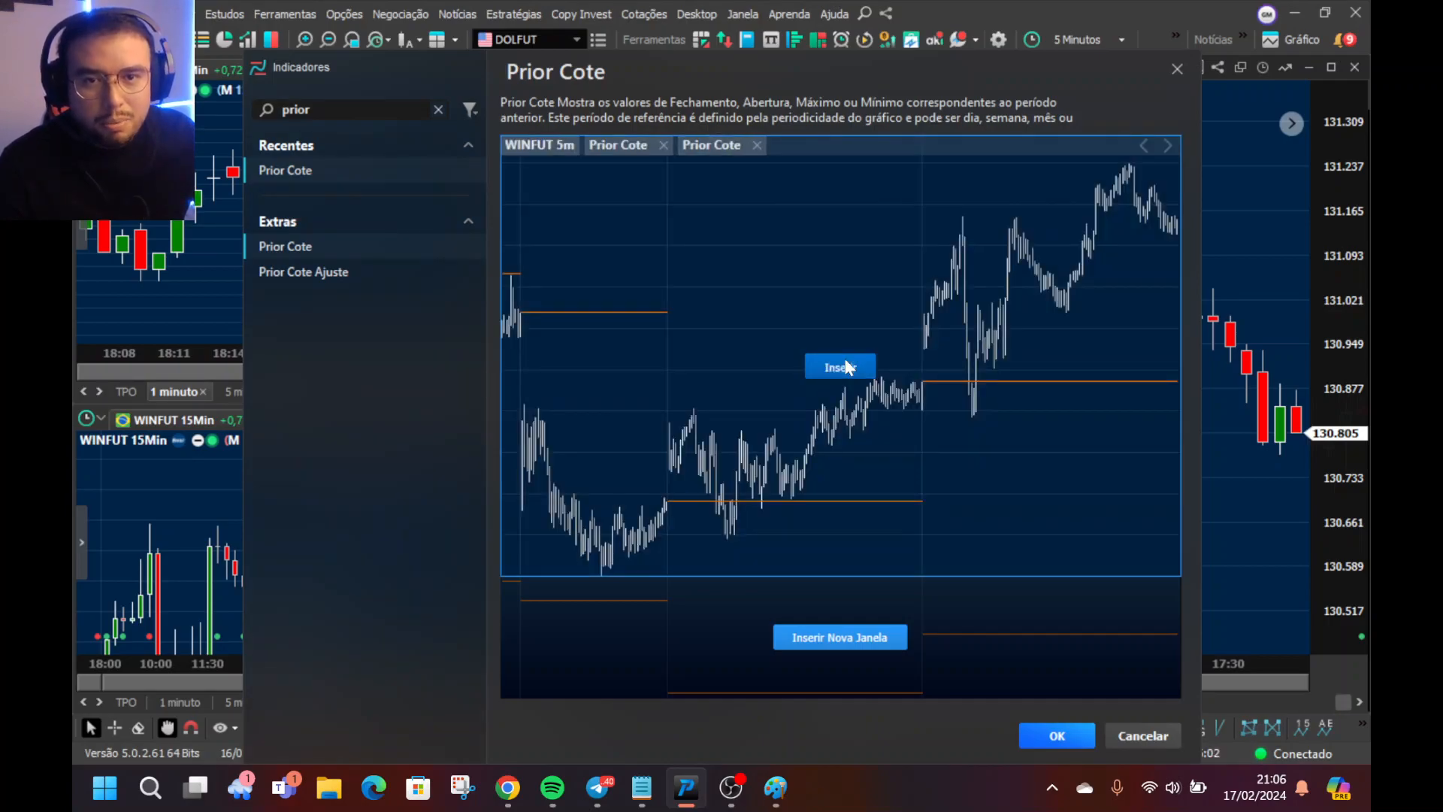
click(843, 467)
click(845, 367)
click(840, 466)
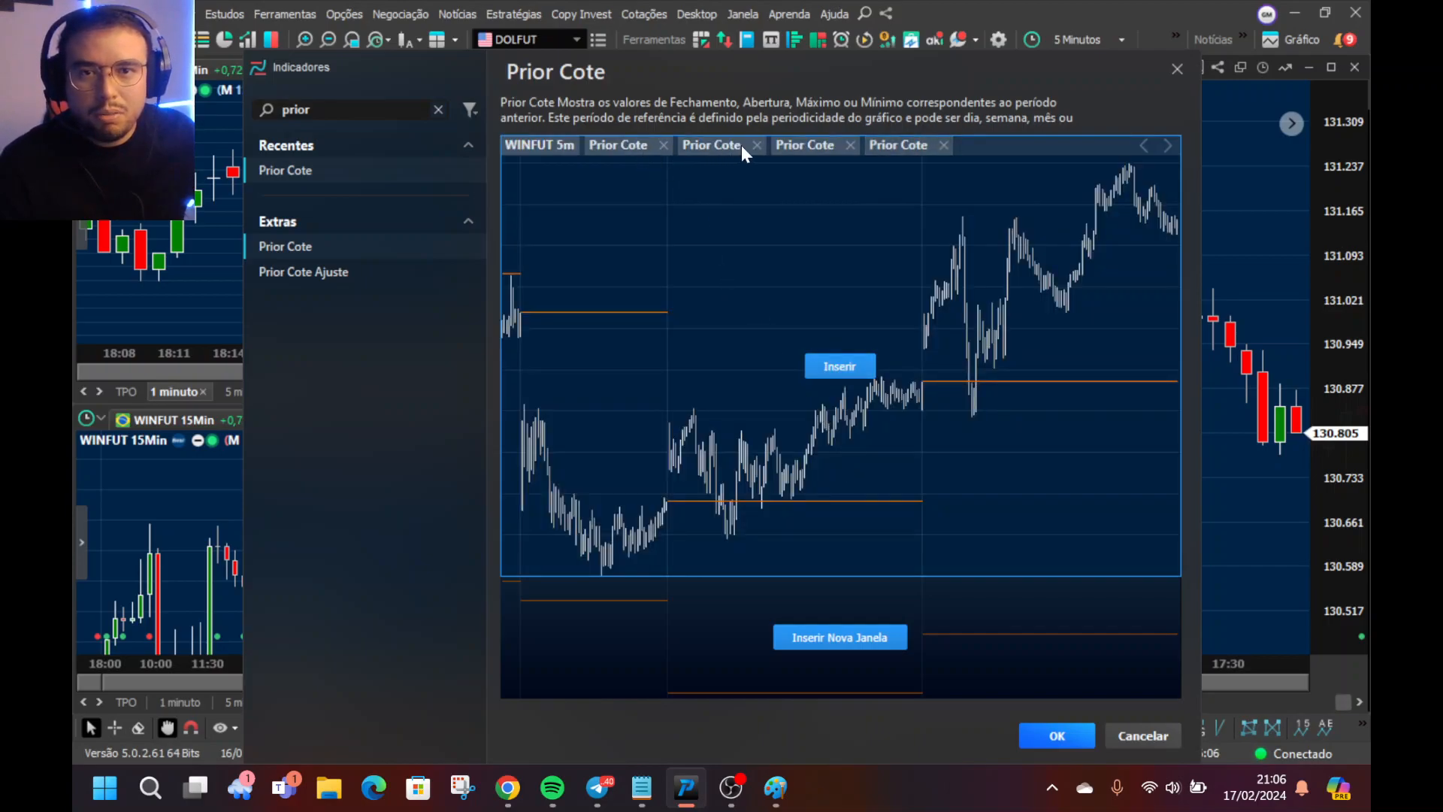
click(1056, 735)
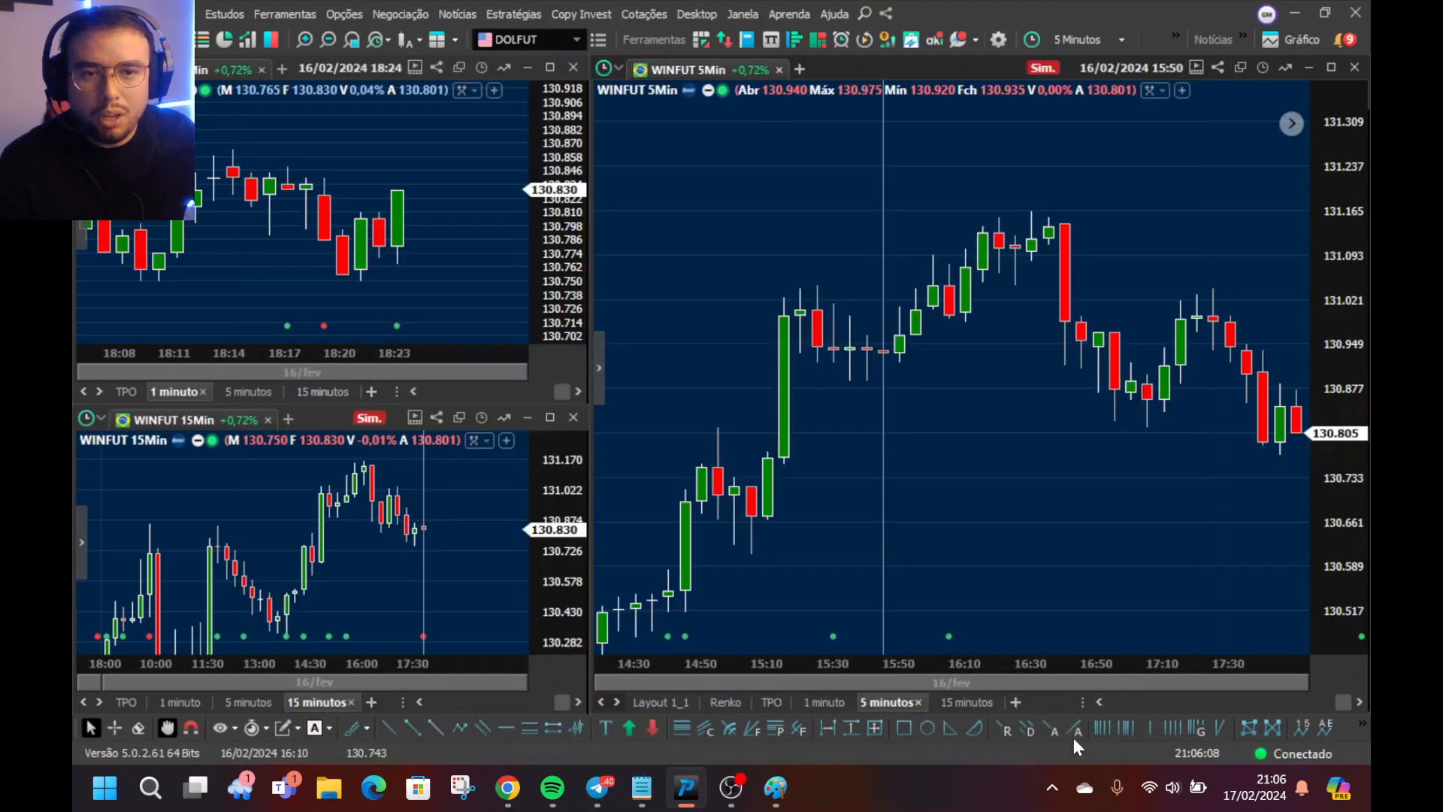
- Open the properties of the Prior Cote line on the 5-minute chart and set it to calculate on Máxima
drag(998, 489, 964, 442)
scroll(927, 285, down, 5)
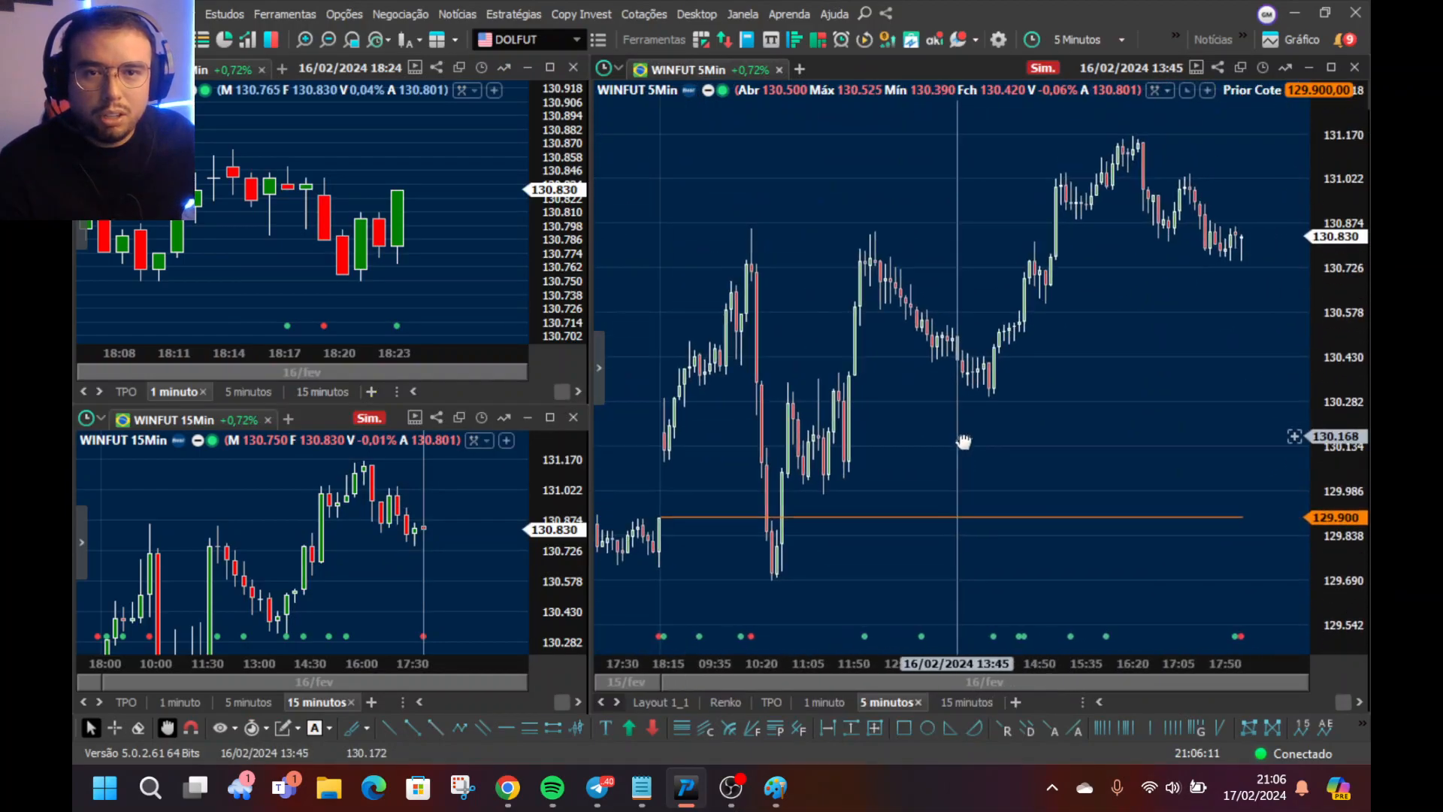
double_click(863, 518)
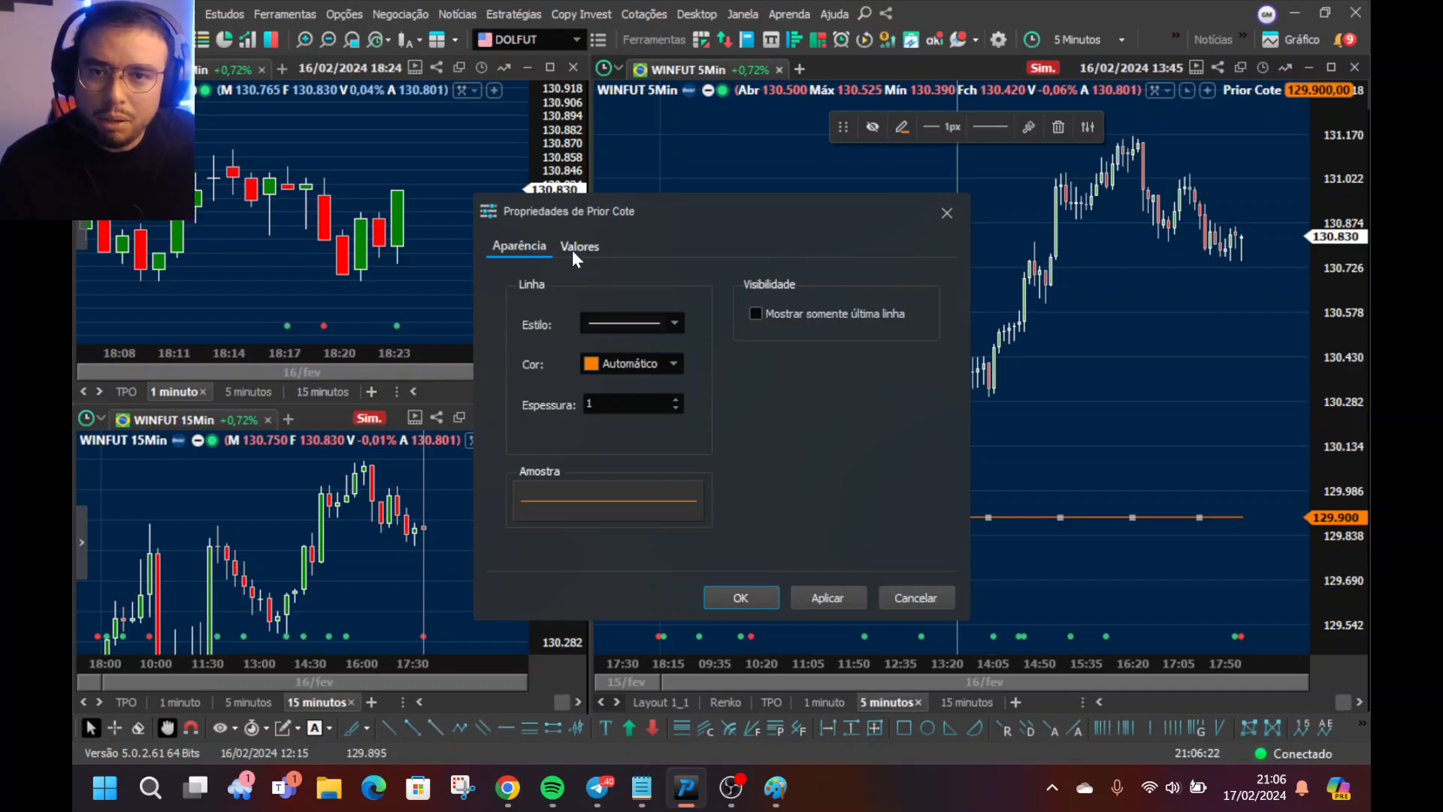
click(578, 247)
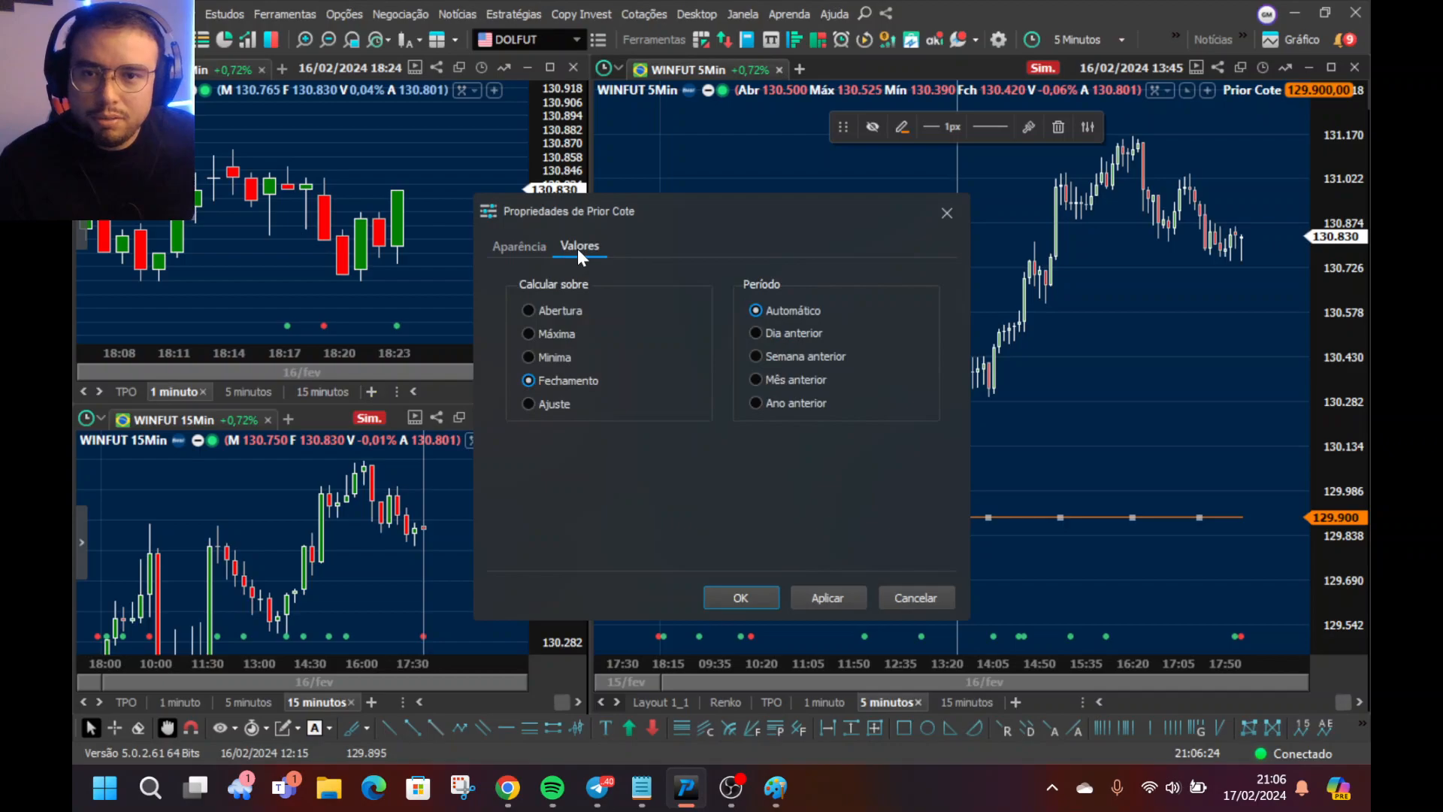
click(528, 335)
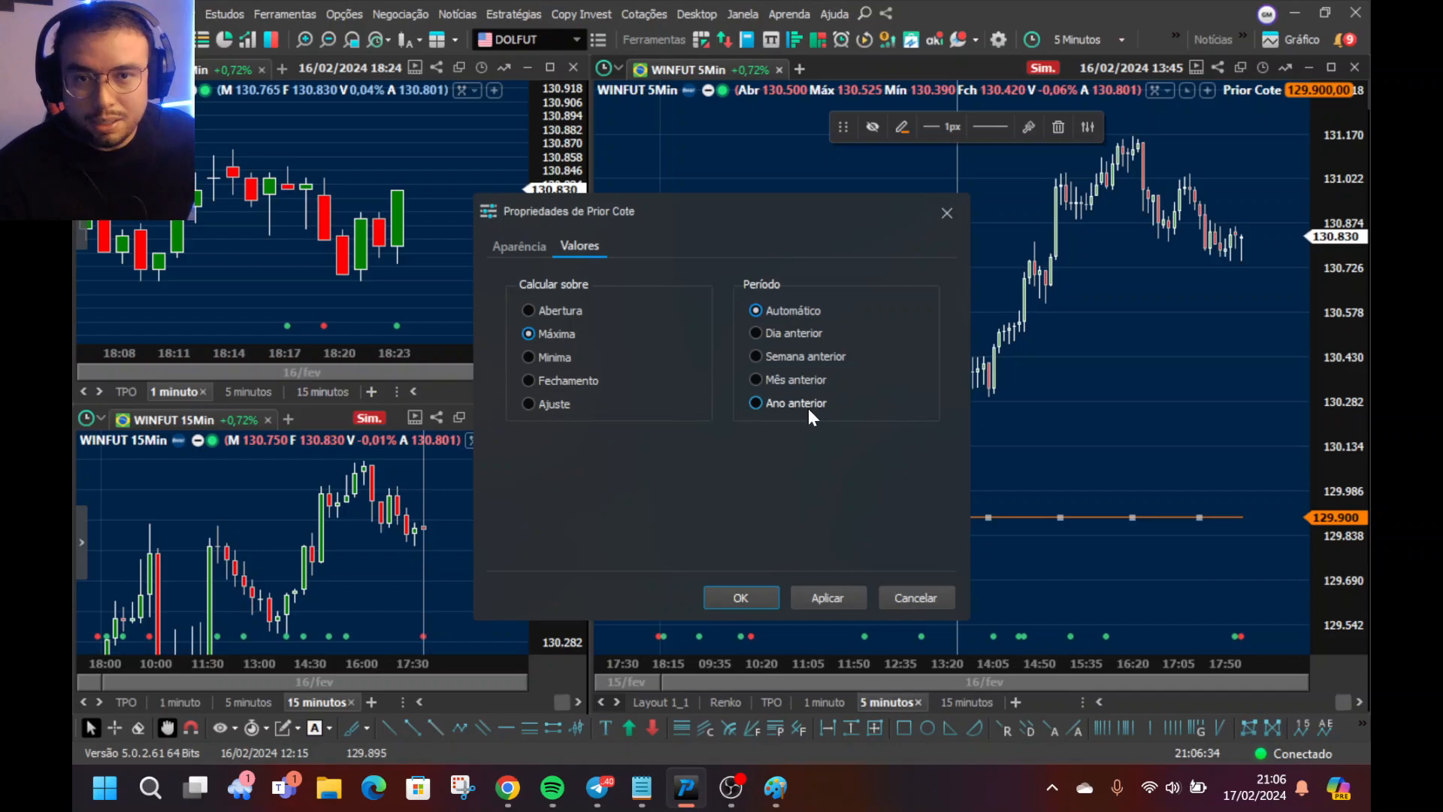
- Set the Máxima Prior Cote line's color to Vermelho and its thickness to 2, and confirm its properties
click(522, 248)
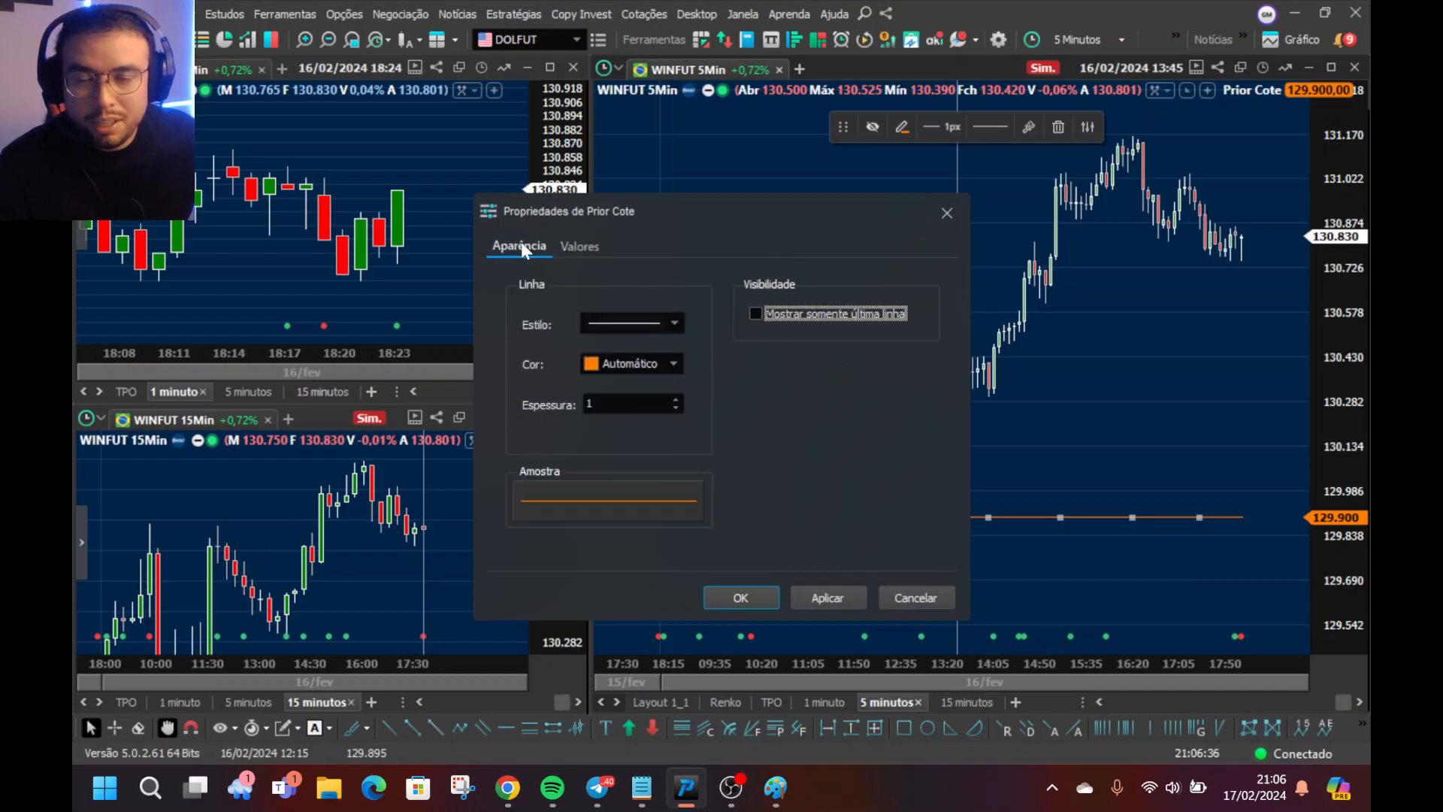
click(612, 364)
drag(678, 478, 671, 445)
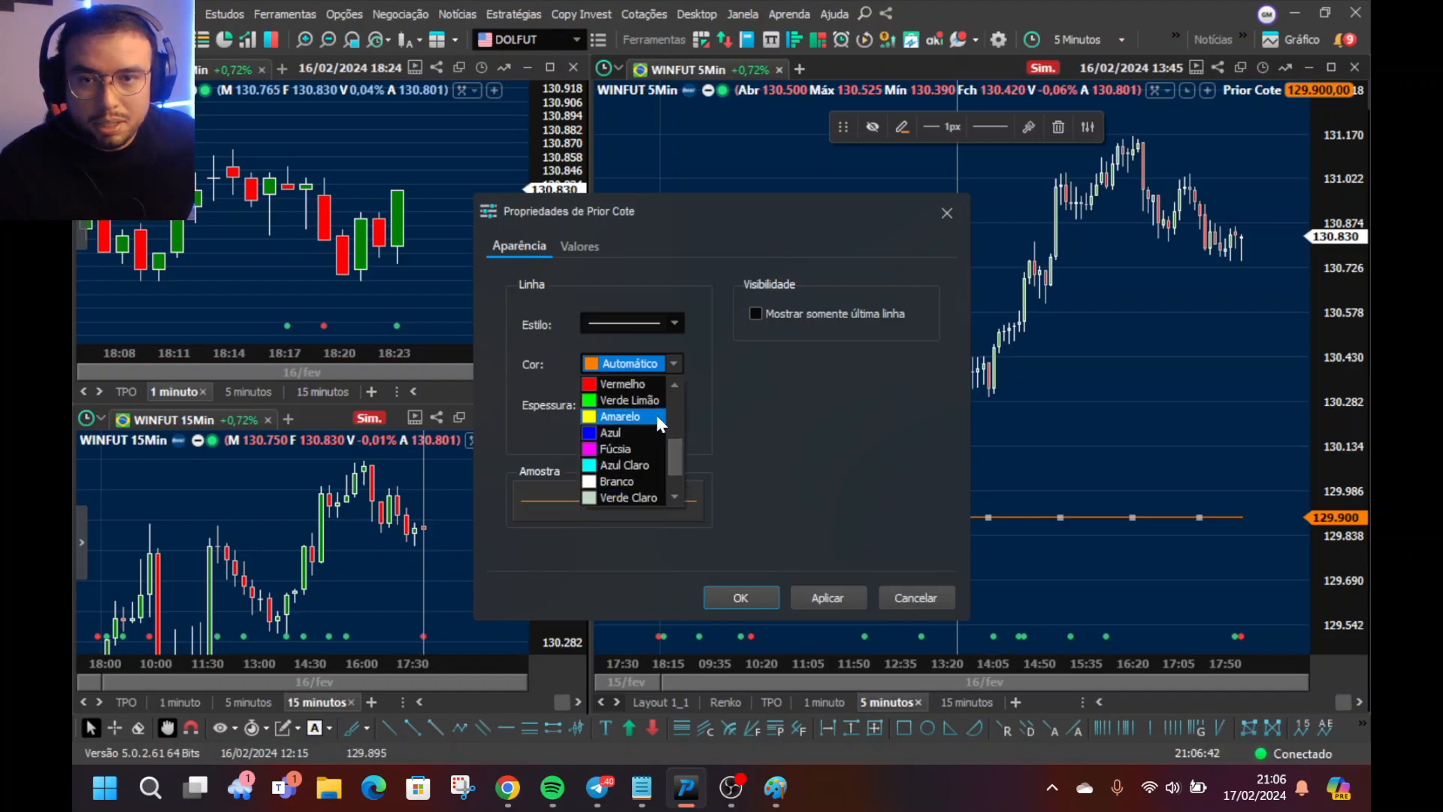
click(638, 385)
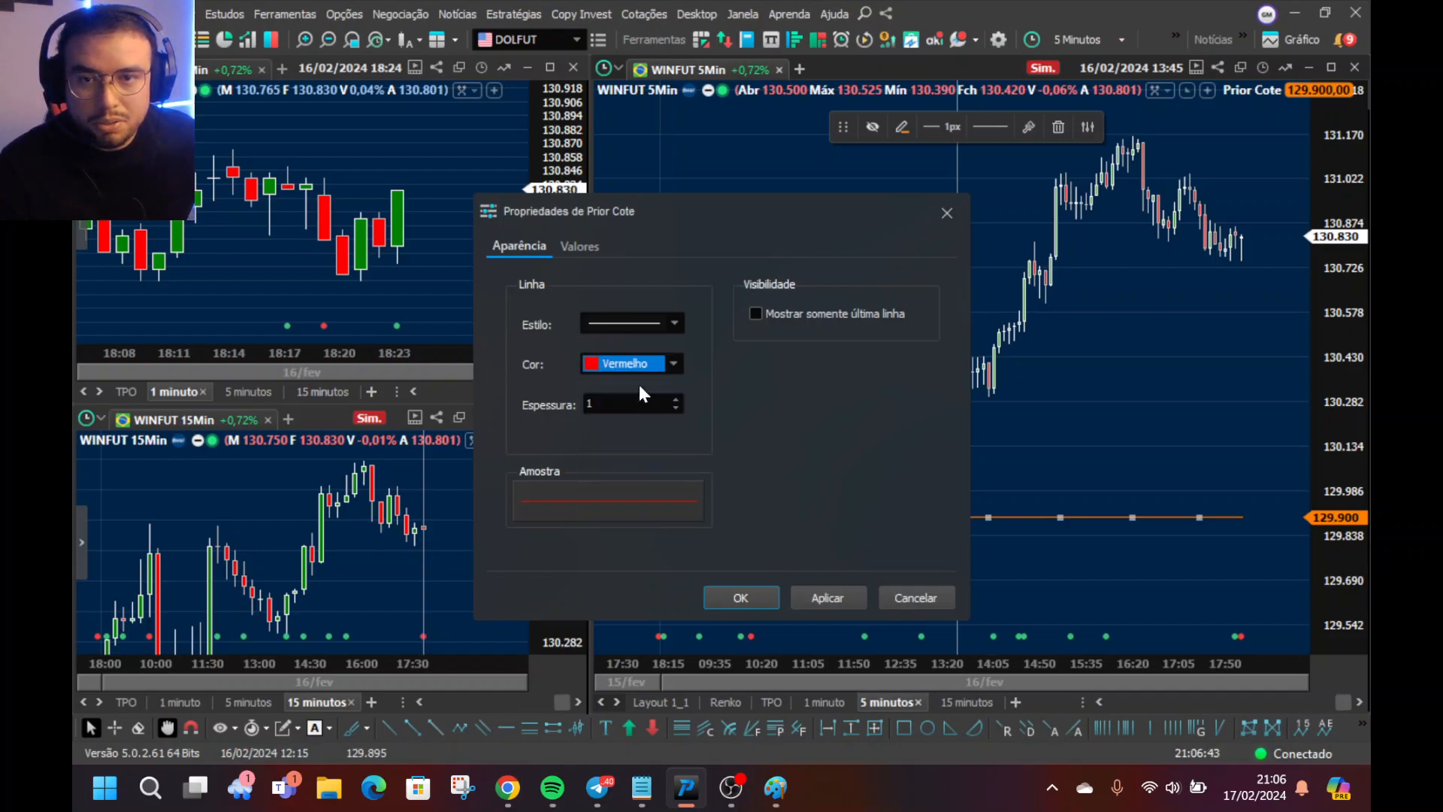
click(677, 399)
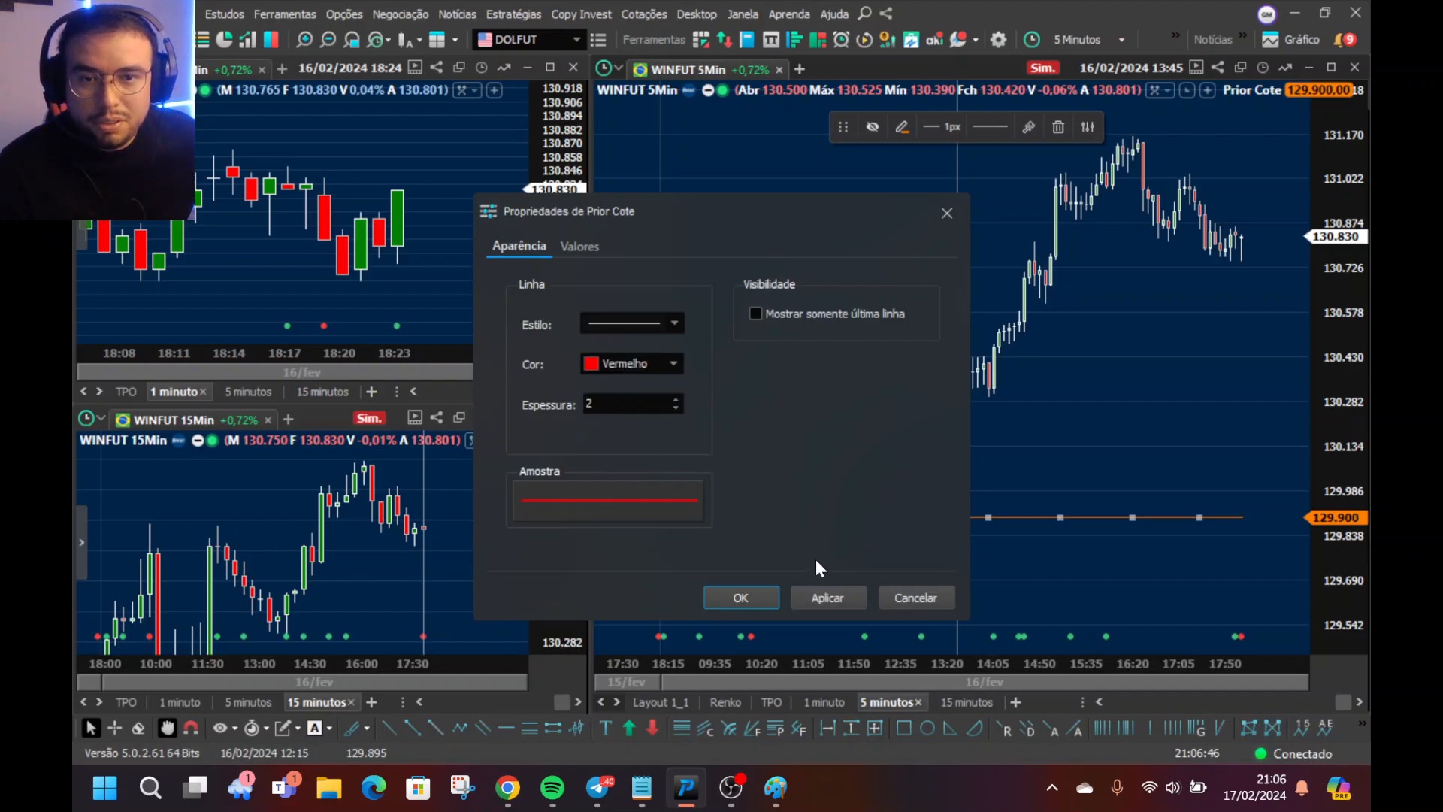
click(836, 598)
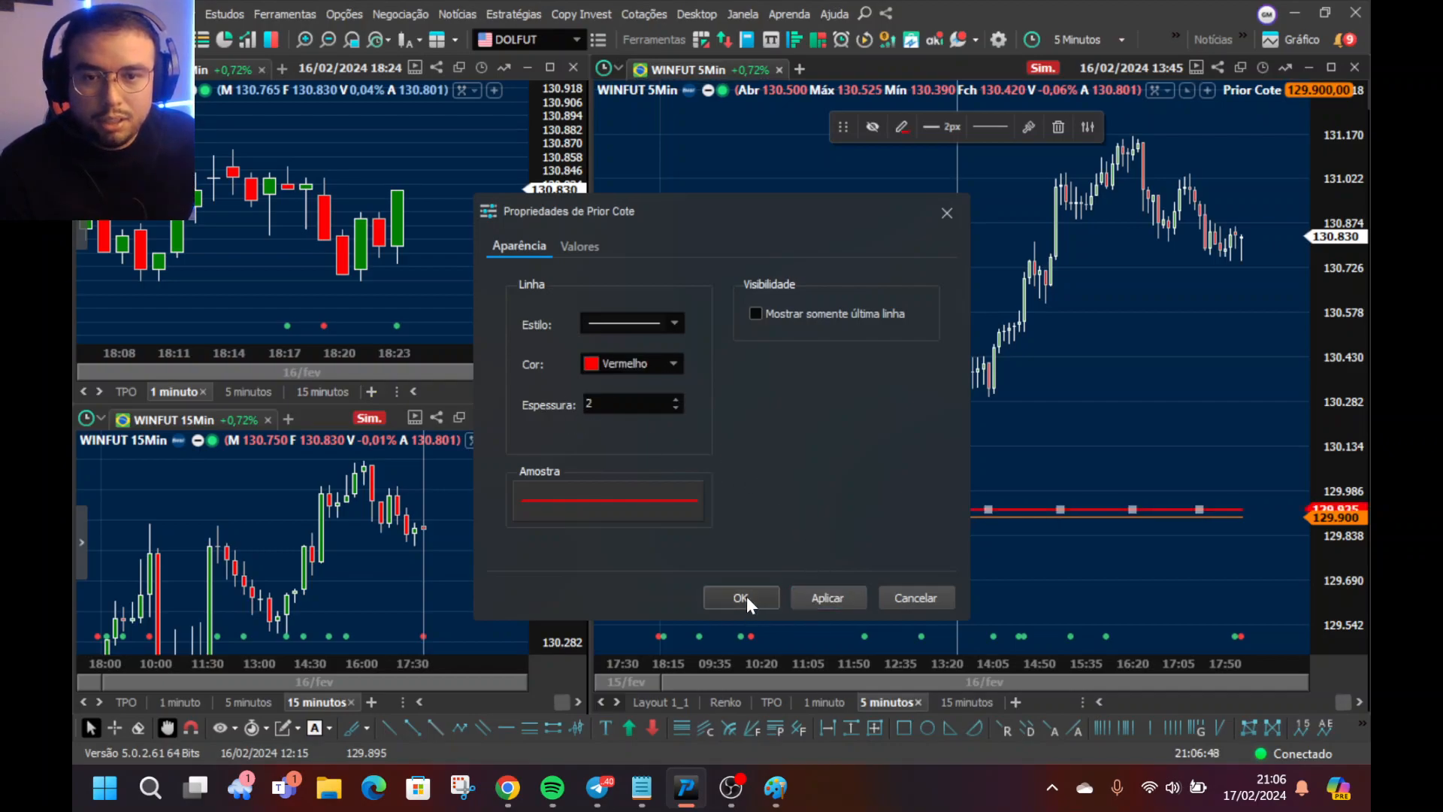
click(747, 598)
- Open the properties of another orange Prior Cote line on the 5-minute chart and set it to calculate on Mínima
scroll(831, 486, up, 2)
click(974, 445)
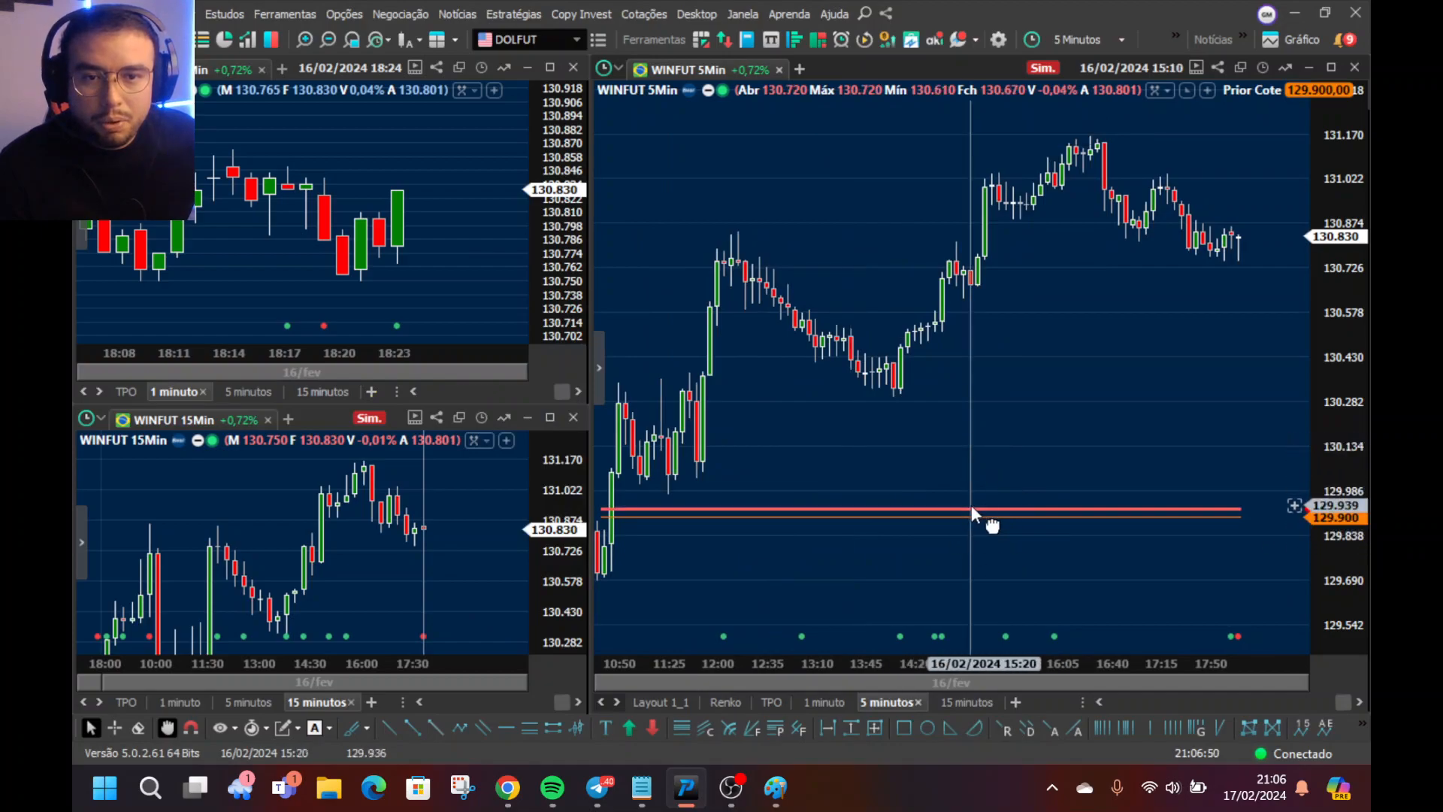
drag(815, 534, 896, 552)
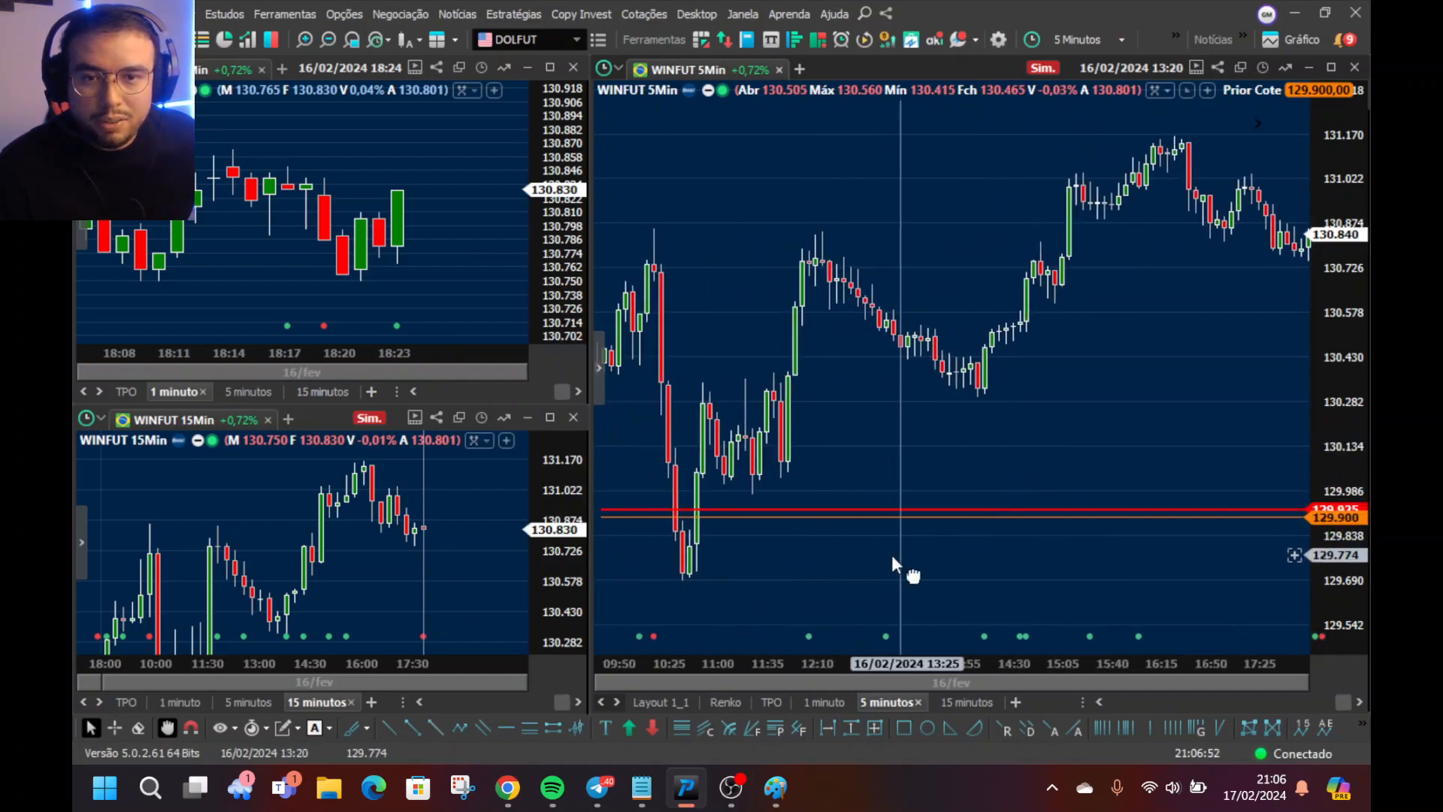
double_click(796, 519)
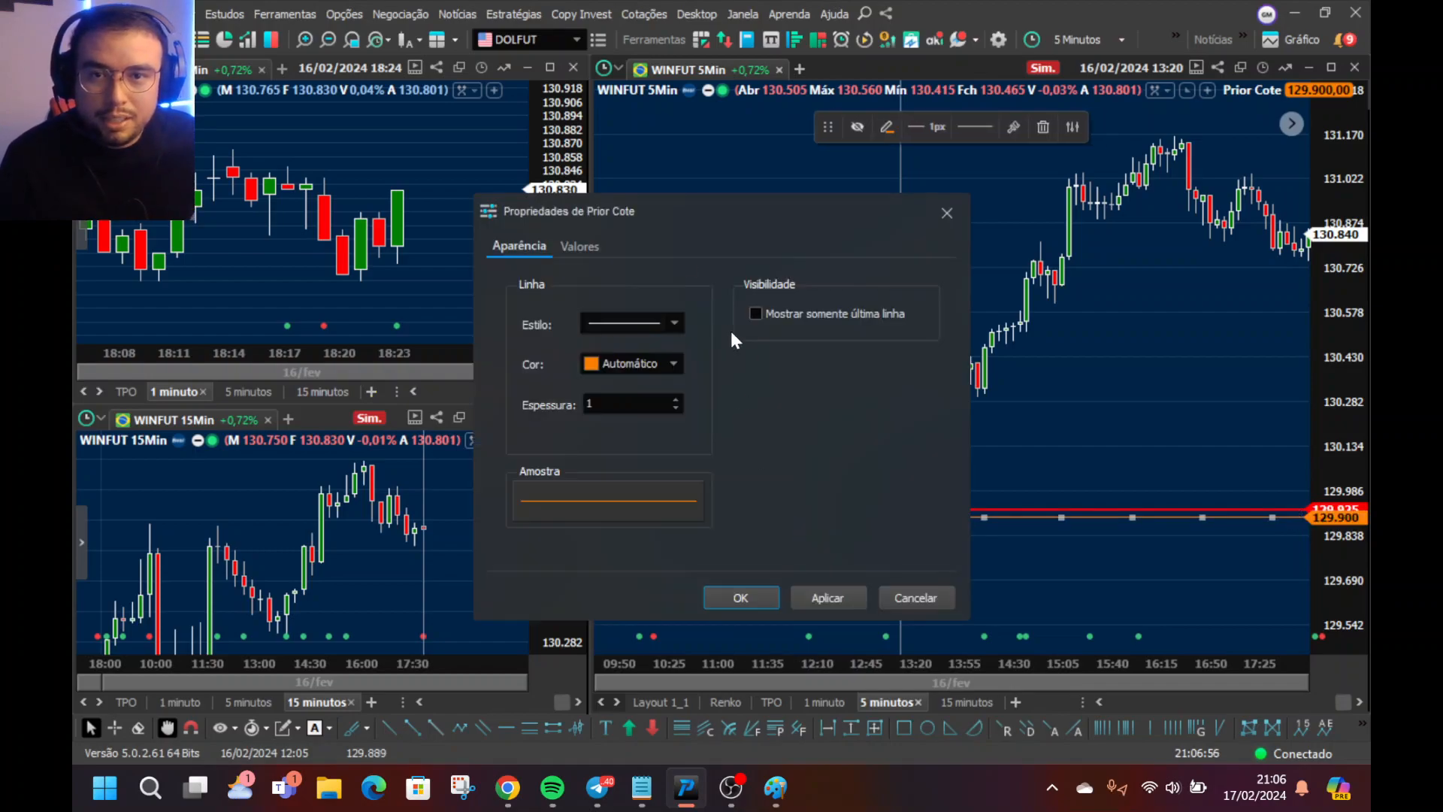
click(584, 246)
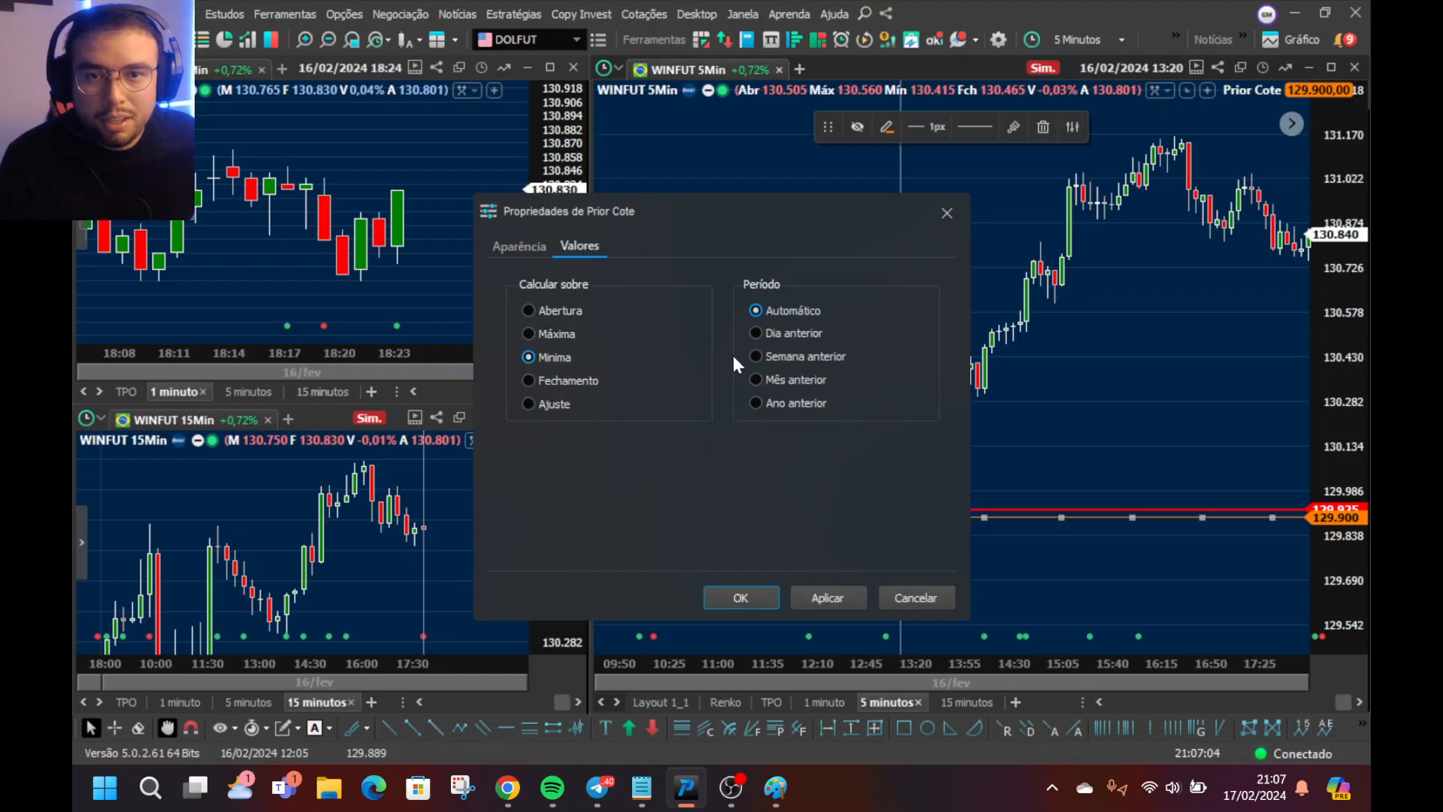
- Set the Mínima Prior Cote line's color to Azul Celeste and its thickness to 2, and confirm its properties
click(518, 247)
click(620, 363)
scroll(618, 436, up, 3)
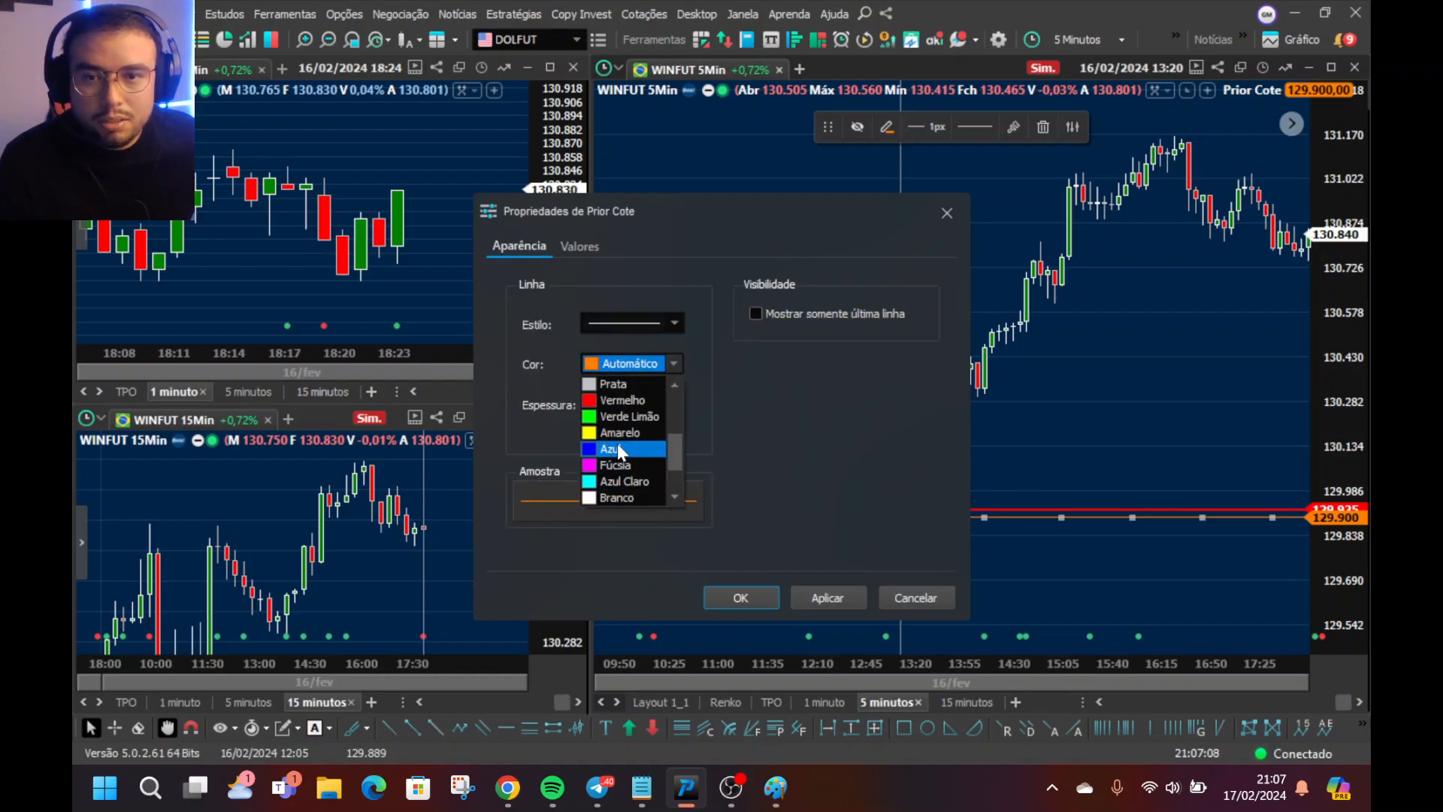
scroll(618, 455, down, 3)
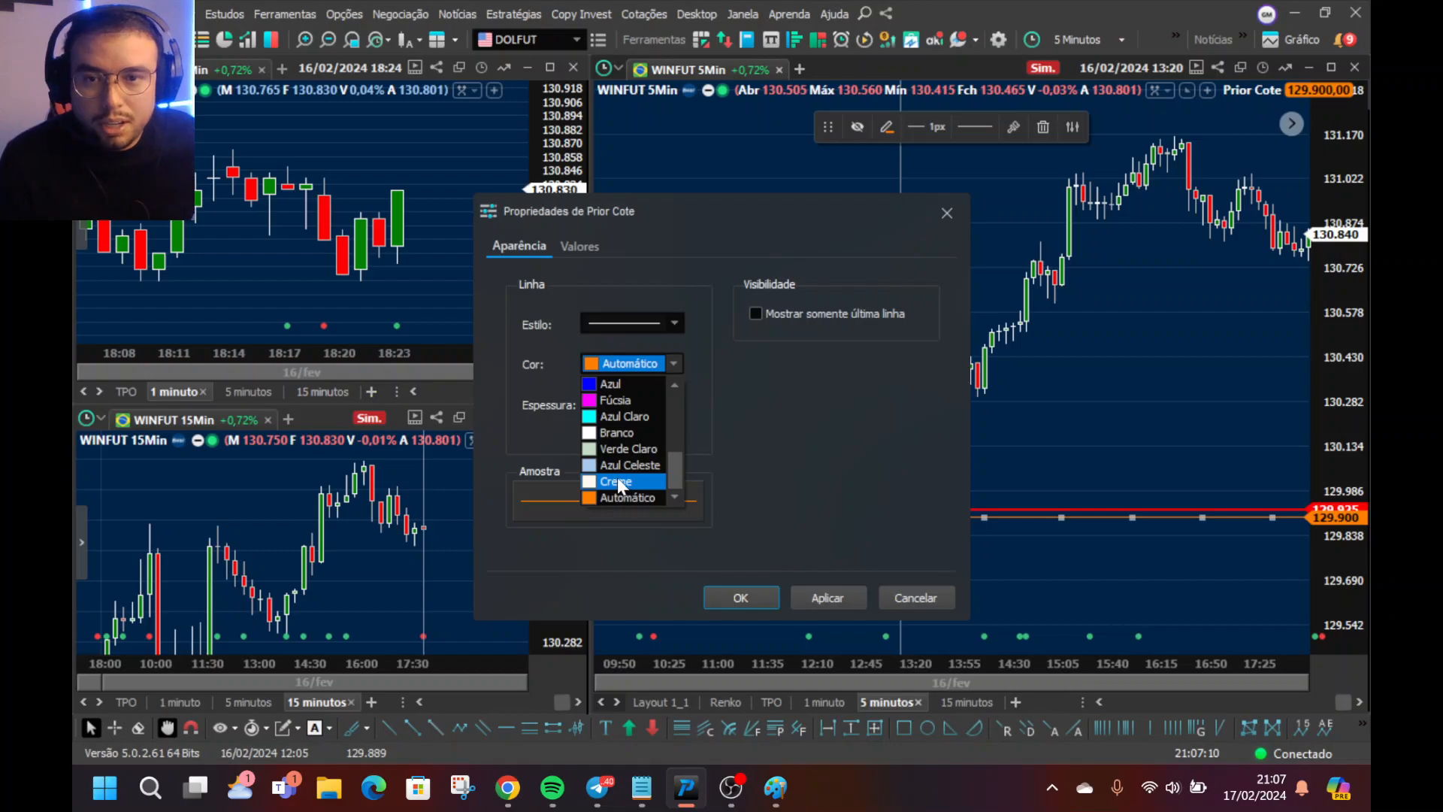
click(618, 465)
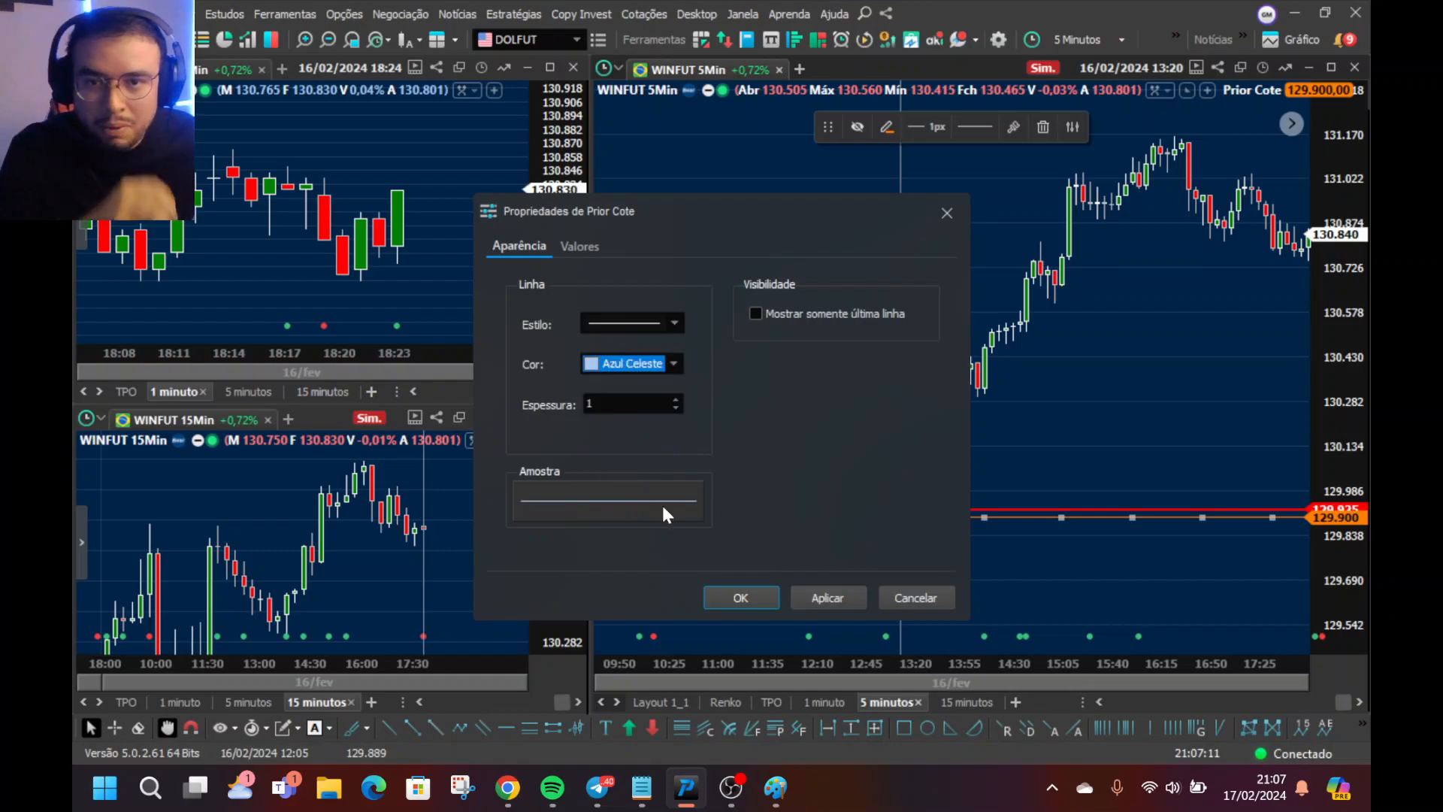
click(670, 403)
click(806, 592)
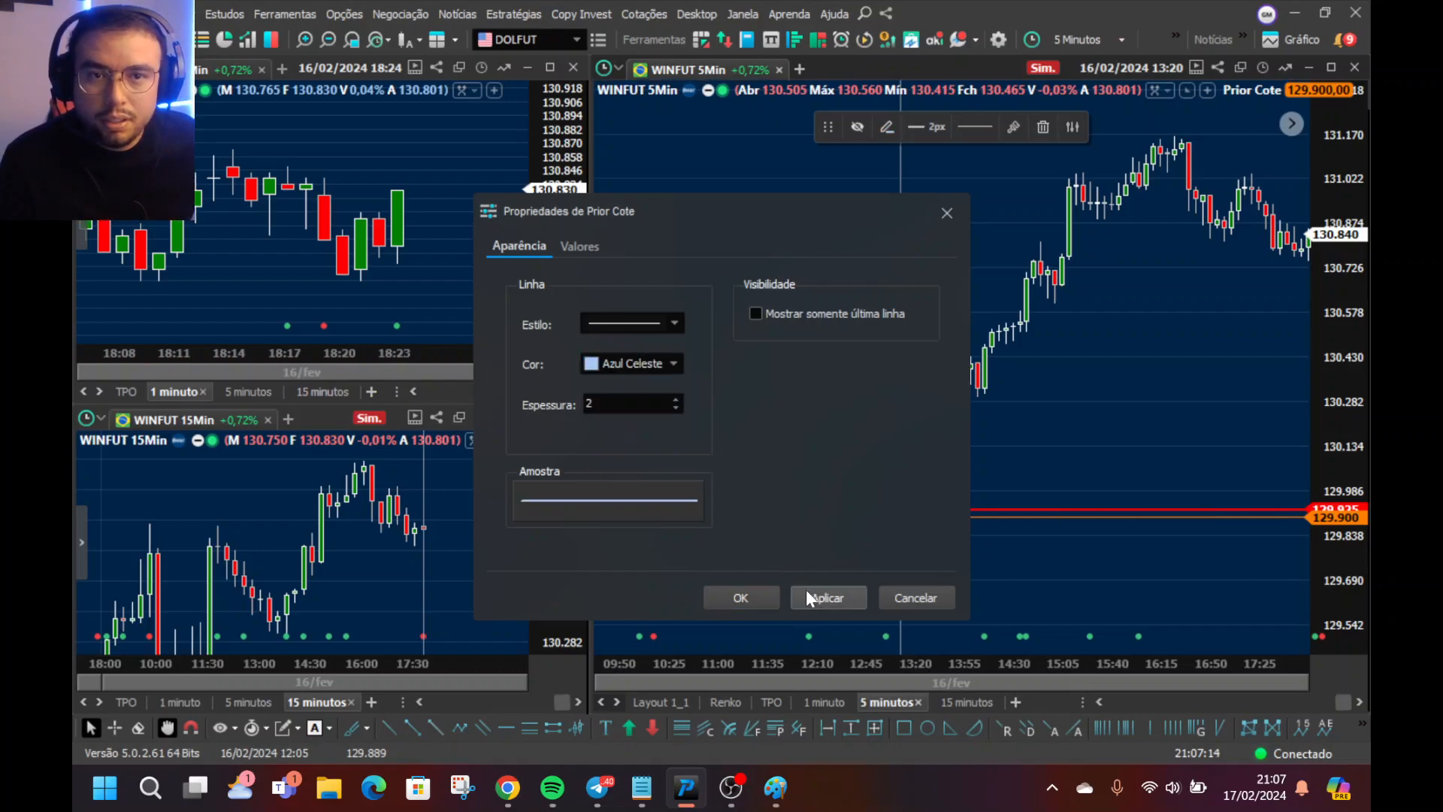
click(757, 603)
- Open the properties of one of the remaining orange Prior Cote lines and set it to calculate on Ajuste
scroll(855, 502, down, 3)
drag(1054, 492, 989, 443)
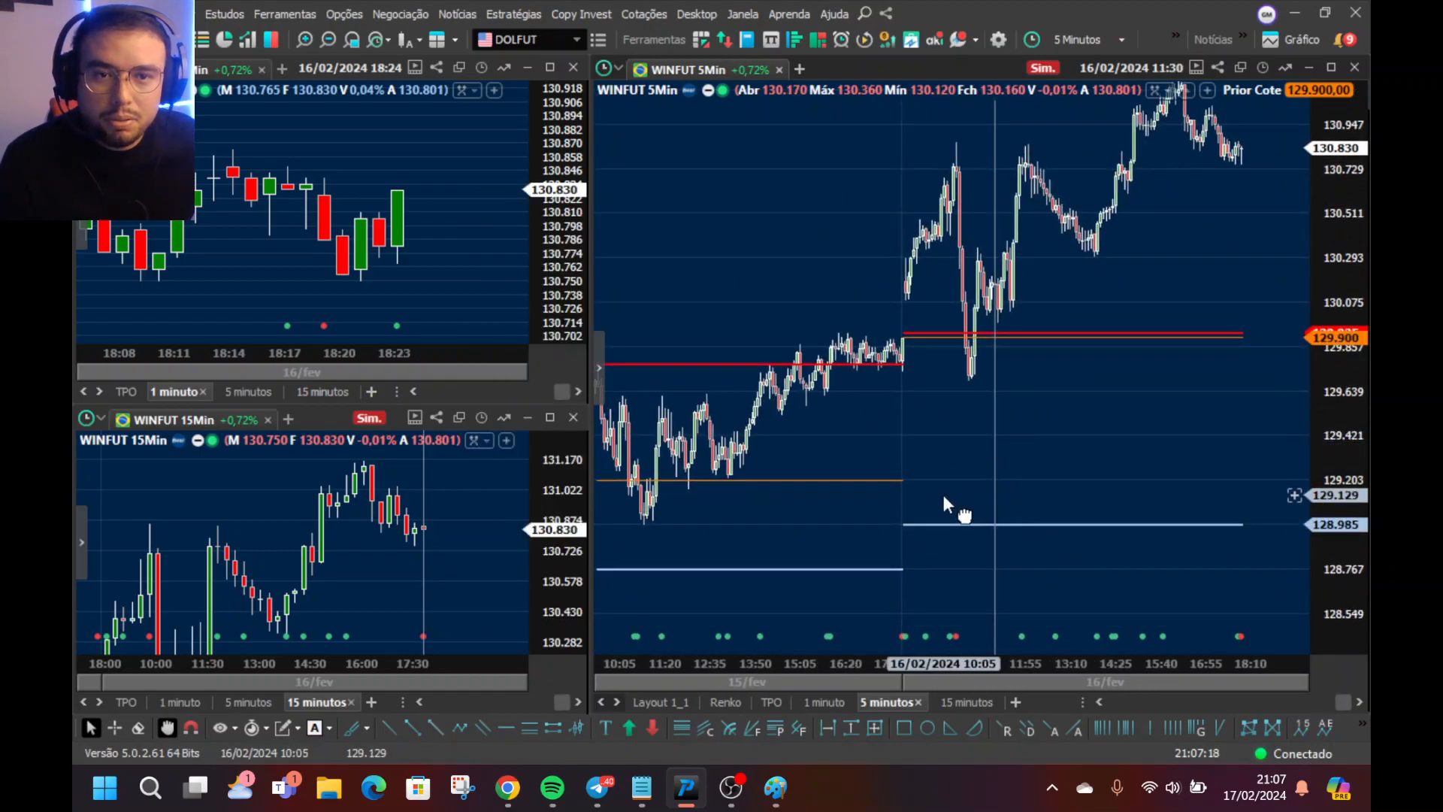
scroll(945, 503, up, 3)
double_click(820, 462)
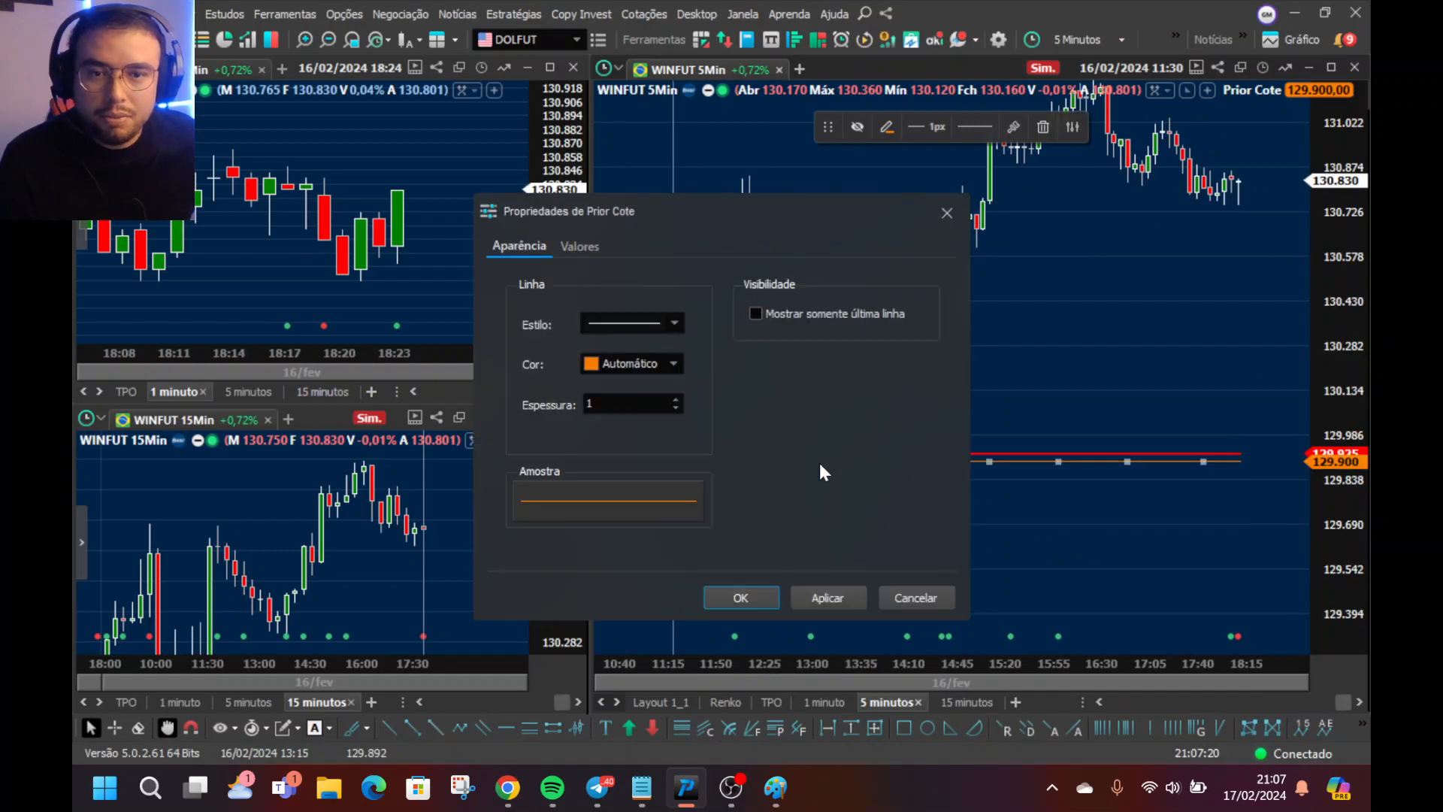
click(574, 254)
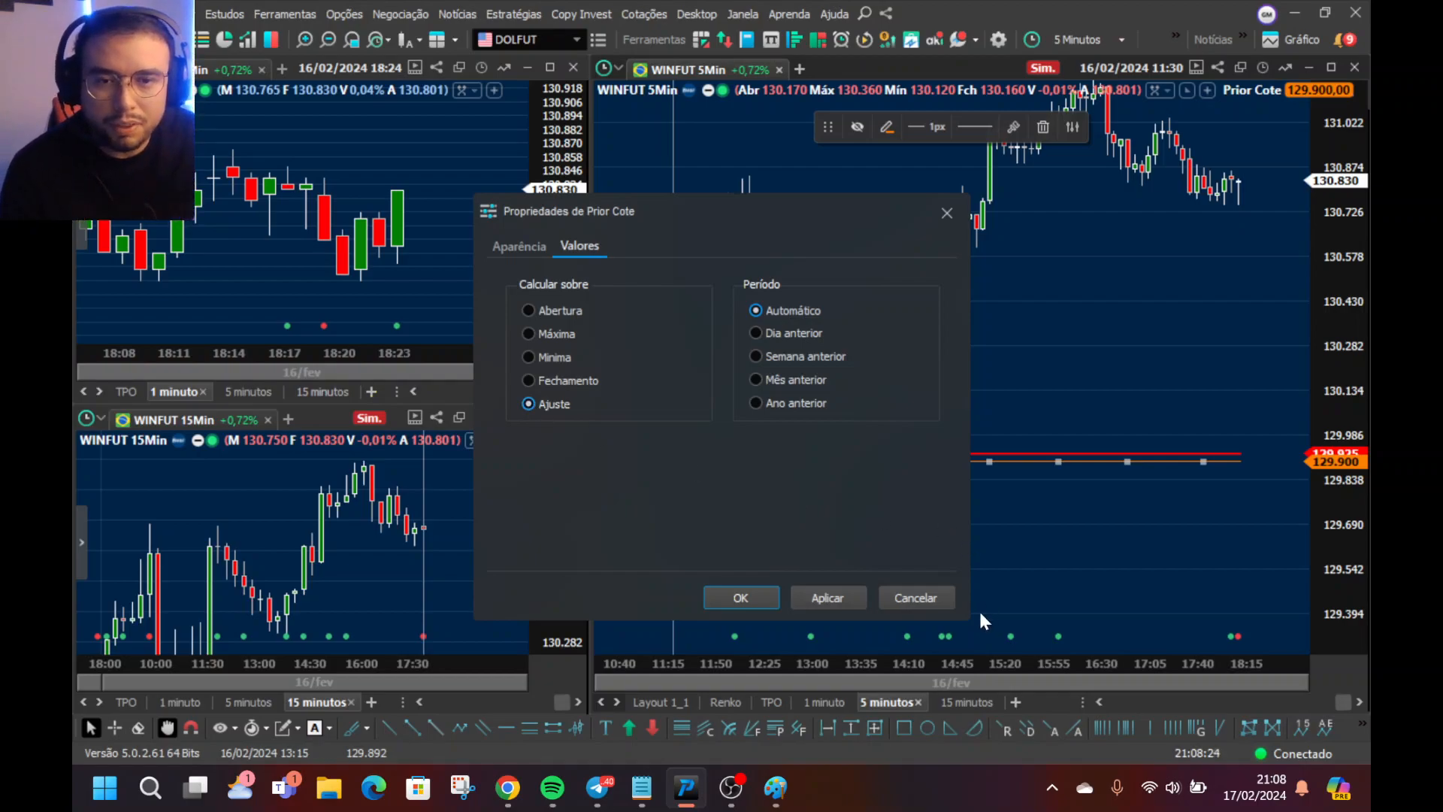
- Set the Ajuste Prior Cote line's color to Fúcsia and its thickness to 2, and confirm its properties
click(520, 248)
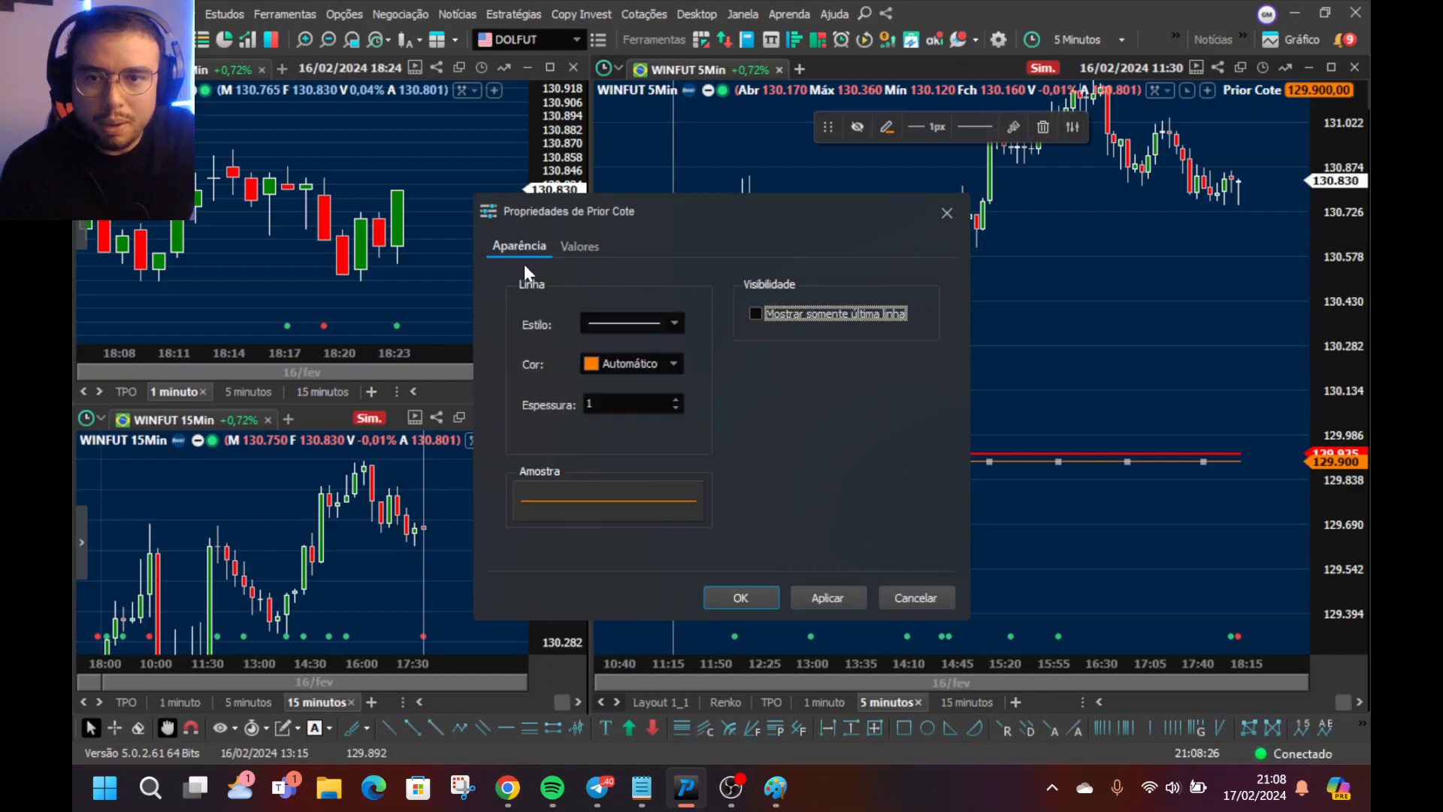
click(643, 366)
click(631, 450)
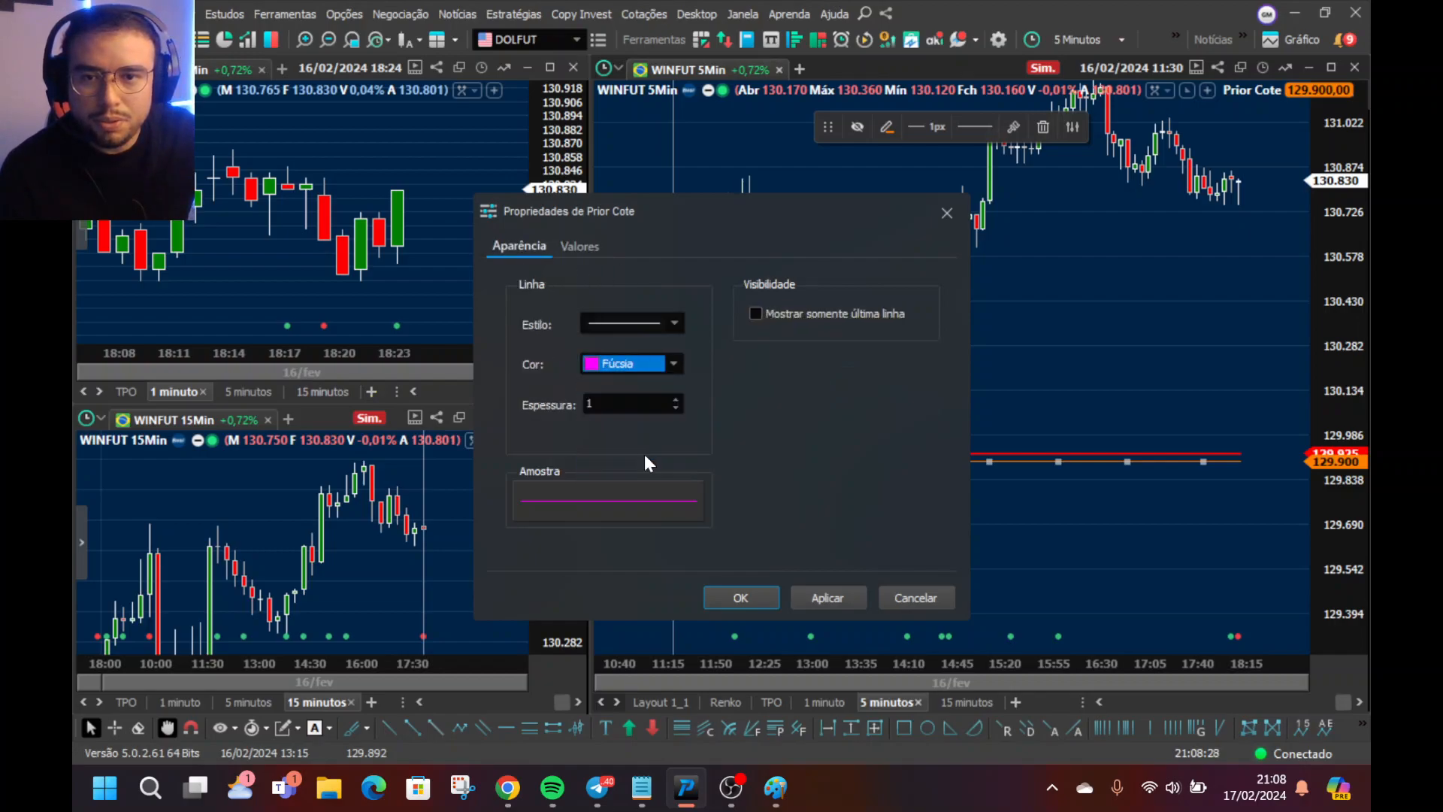
scroll(682, 412, up, 1)
click(813, 600)
click(752, 596)
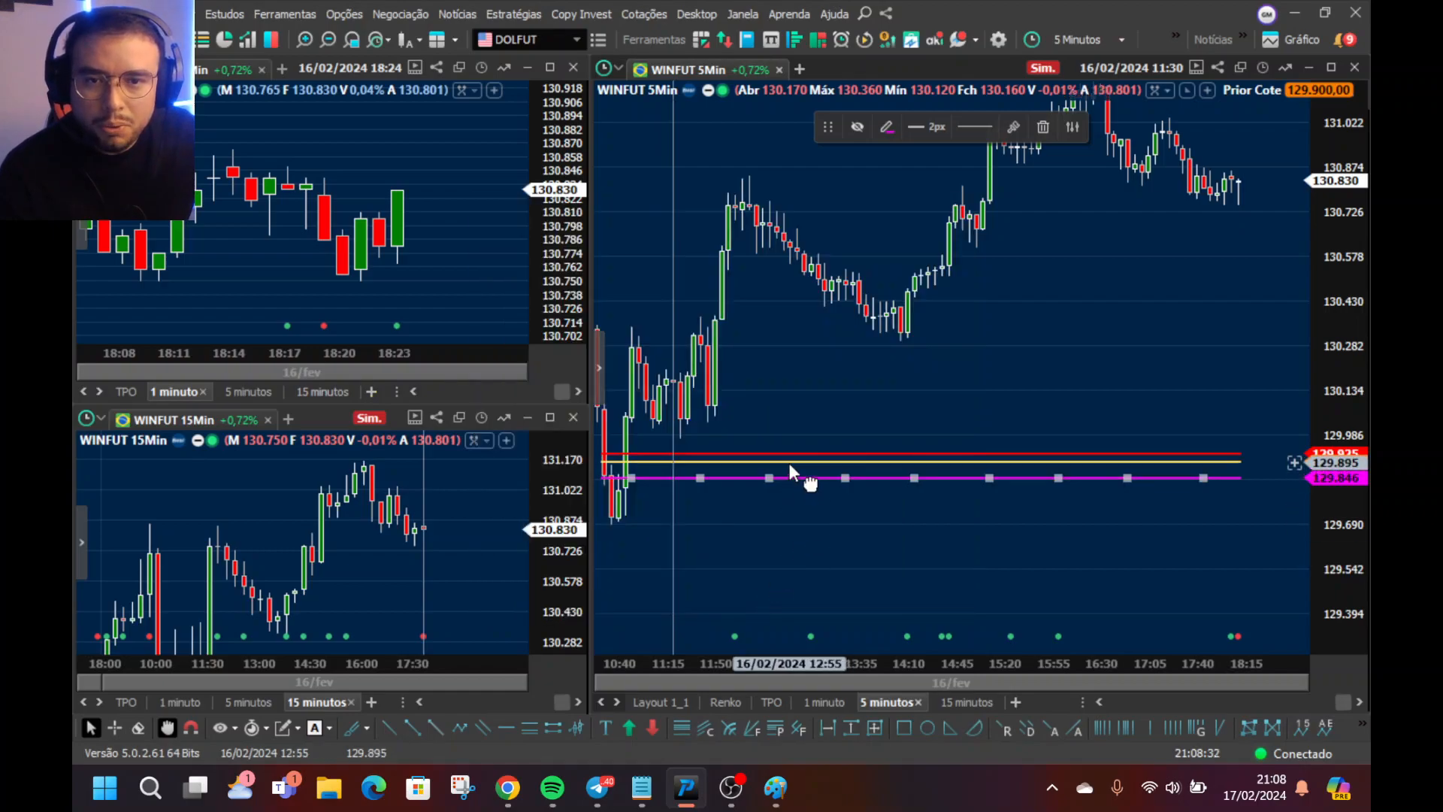
- Format the last orange Prior Cote line, calculated on Fechamento, with color Branco and thickness 2
click(789, 462)
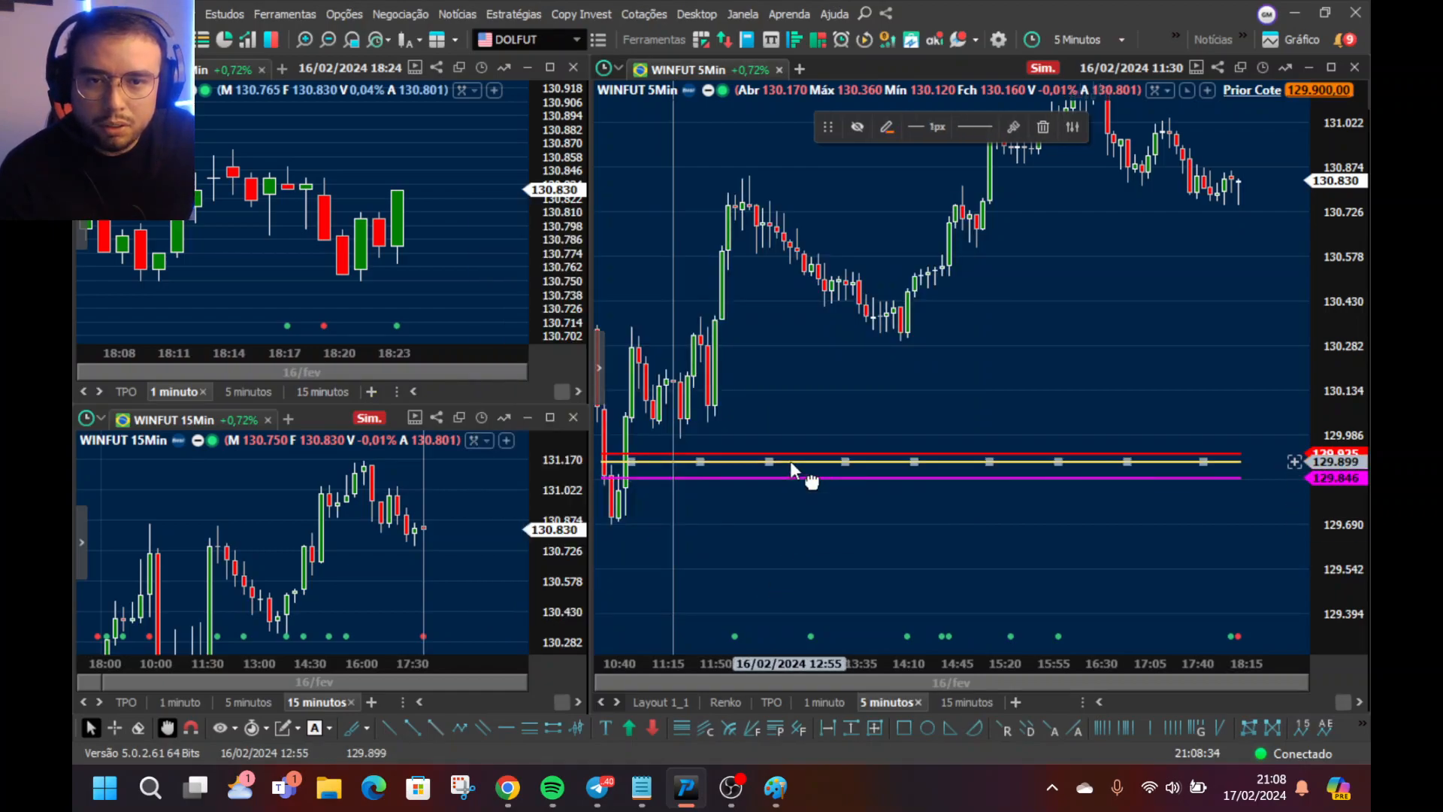
double_click(791, 461)
click(580, 246)
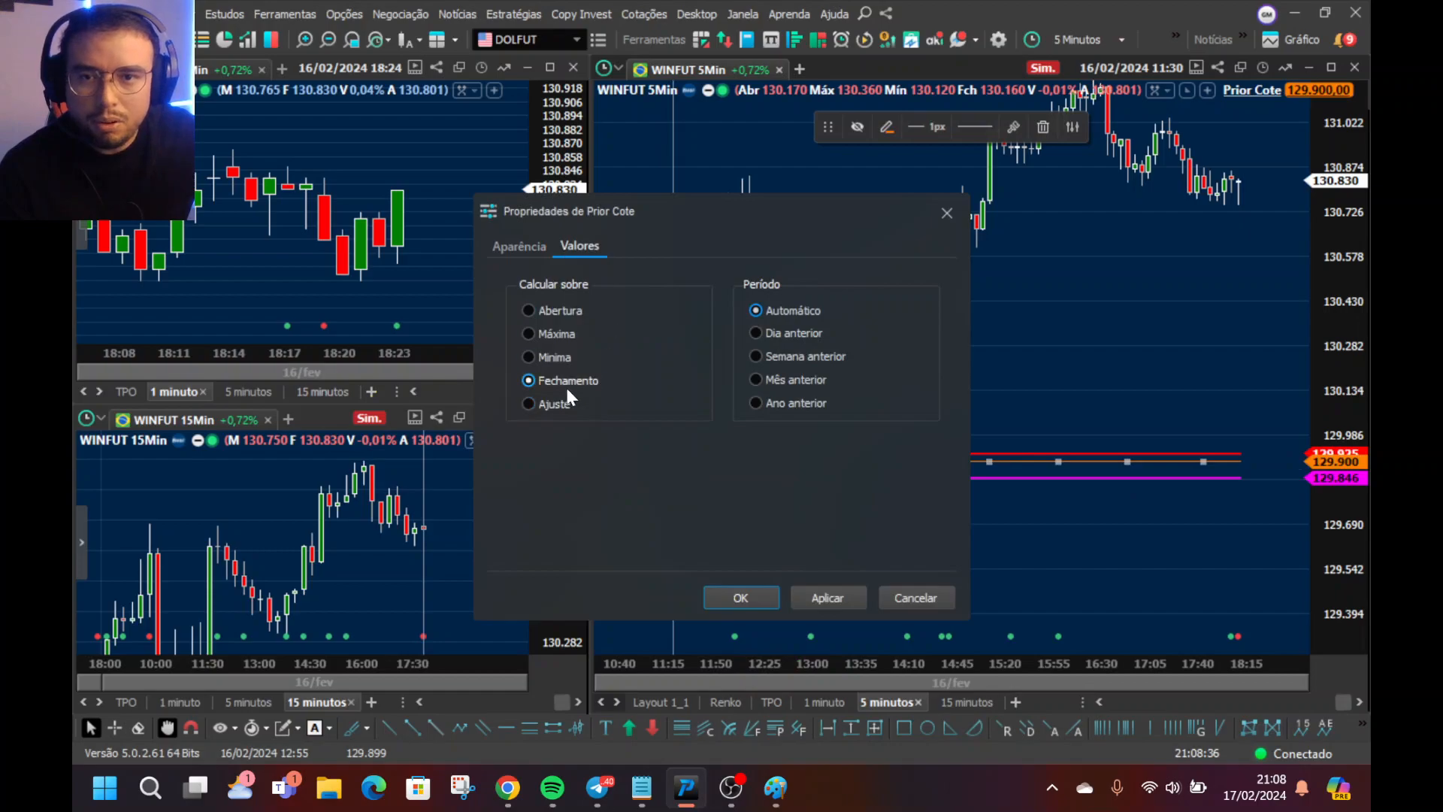
click(519, 247)
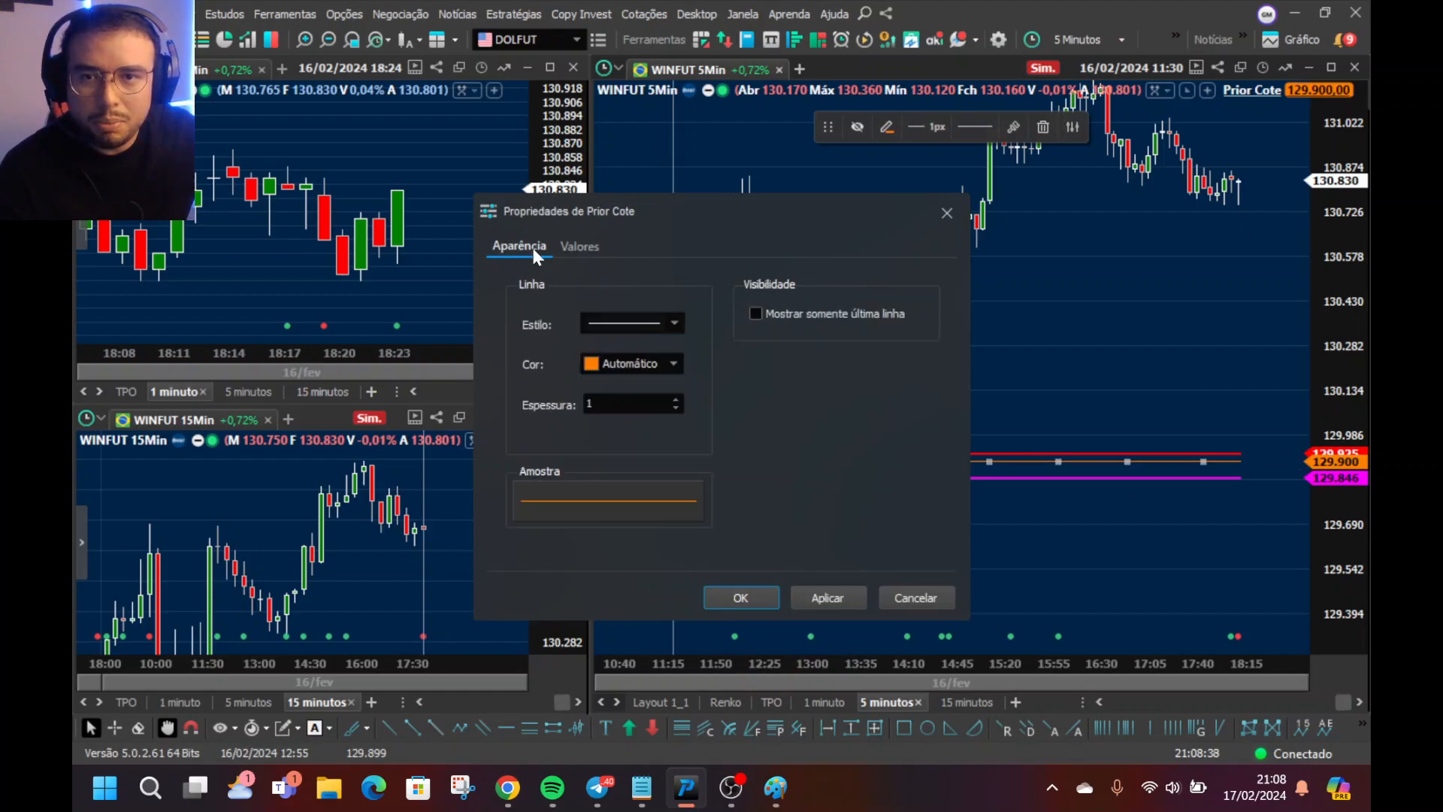
click(632, 365)
click(624, 451)
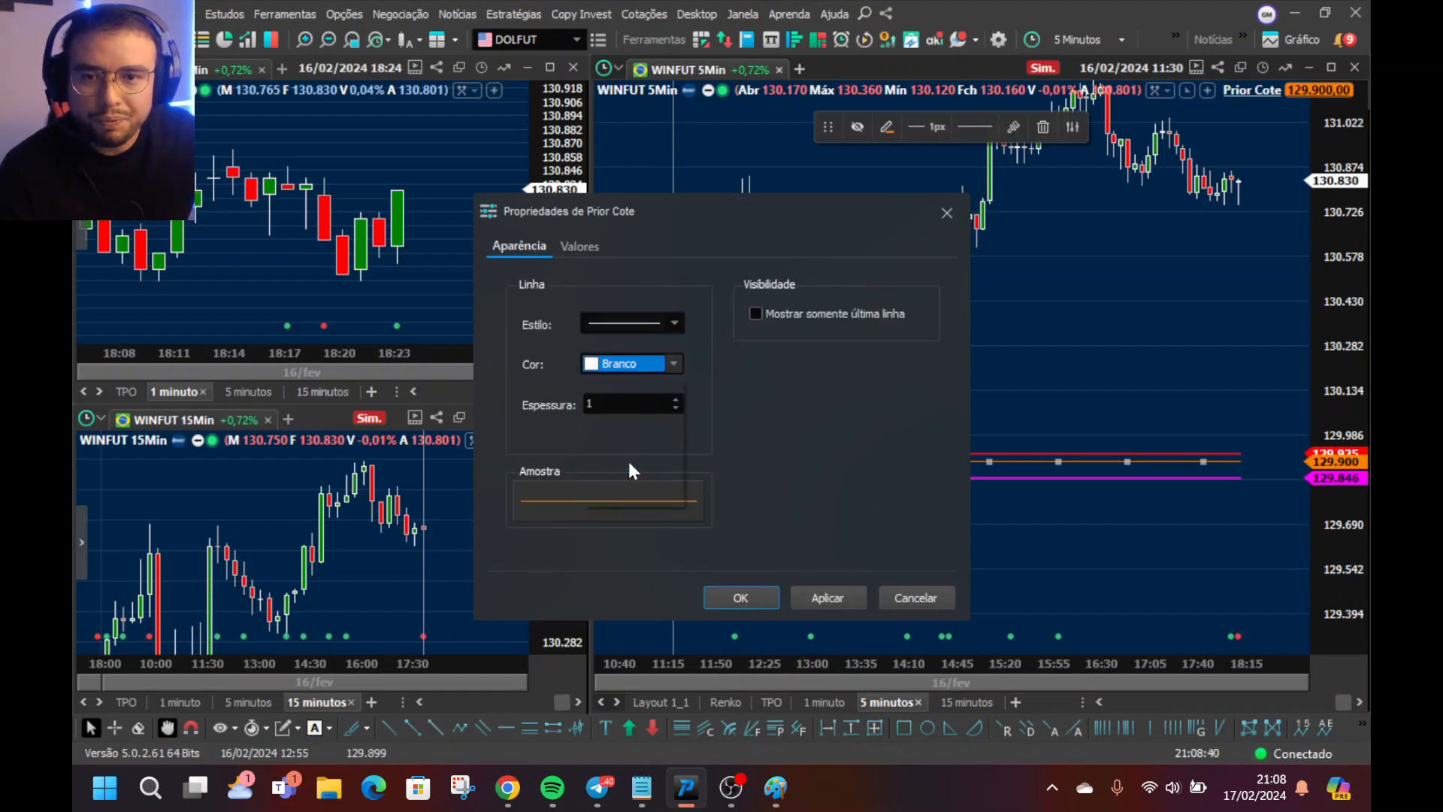
click(676, 400)
click(810, 595)
click(759, 597)
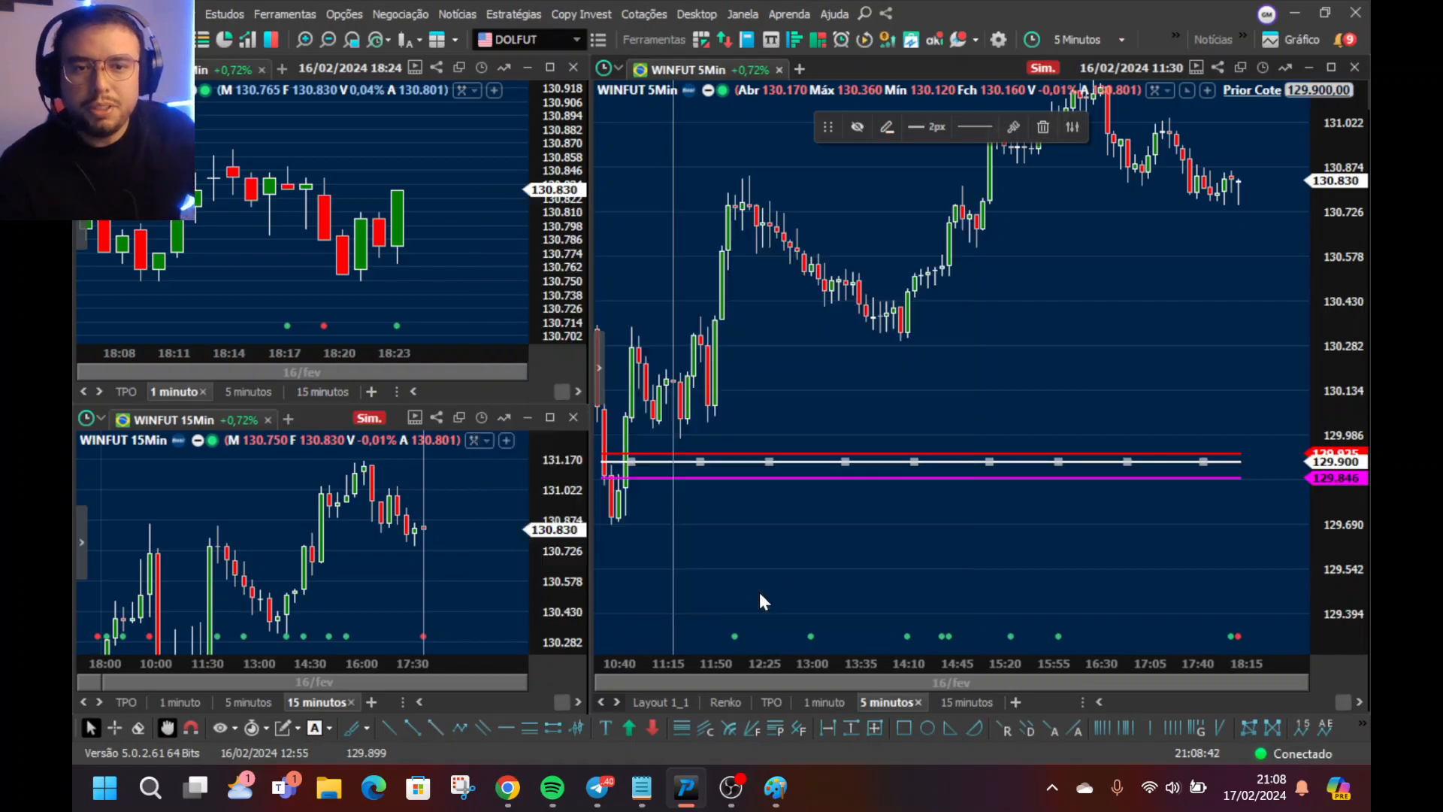
- Examine the four Prior Cote lines over the previous days and at the session change from 15/02 to 16/02
scroll(892, 273, down, 5)
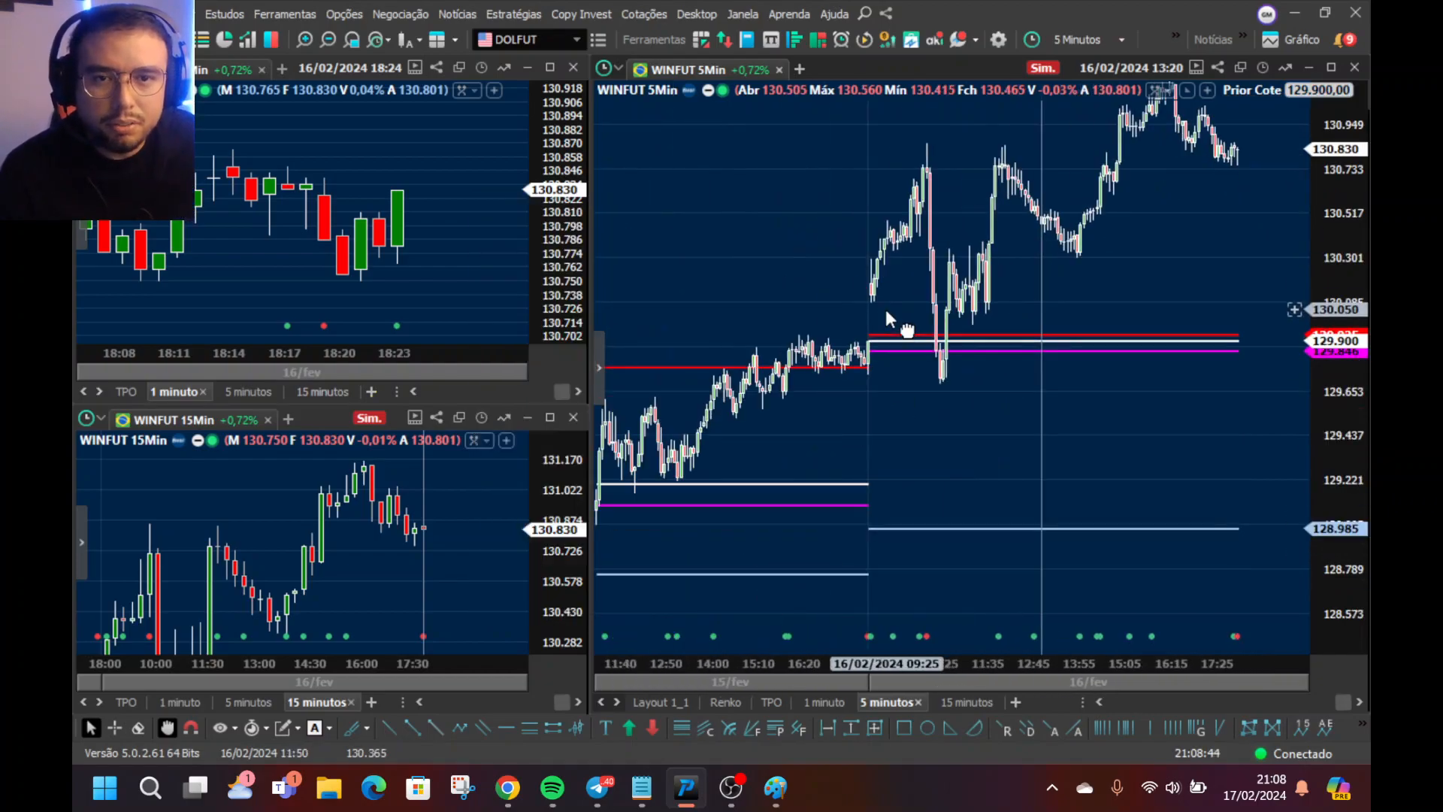
scroll(784, 405, down, 6)
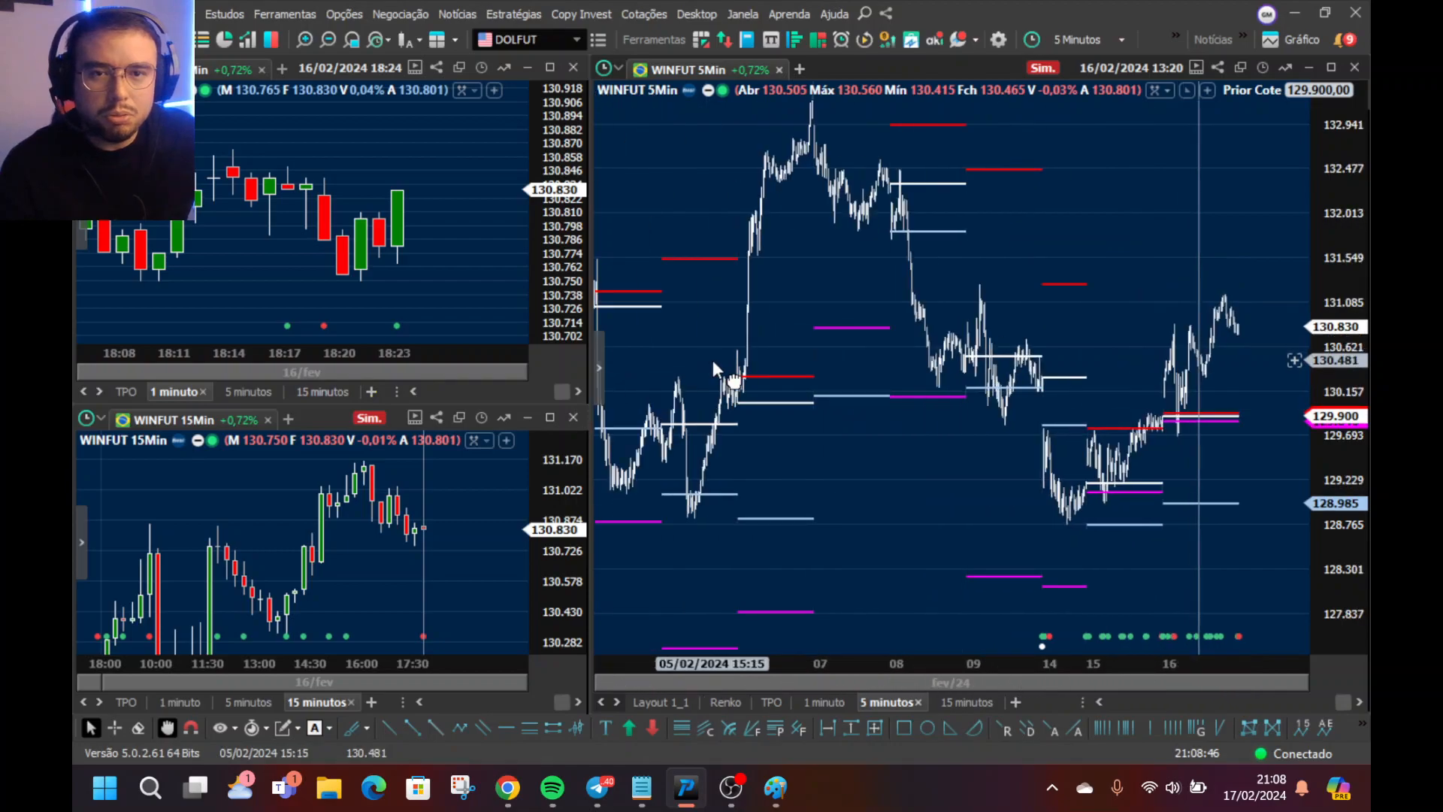
scroll(890, 445, up, 5)
scroll(890, 444, up, 5)
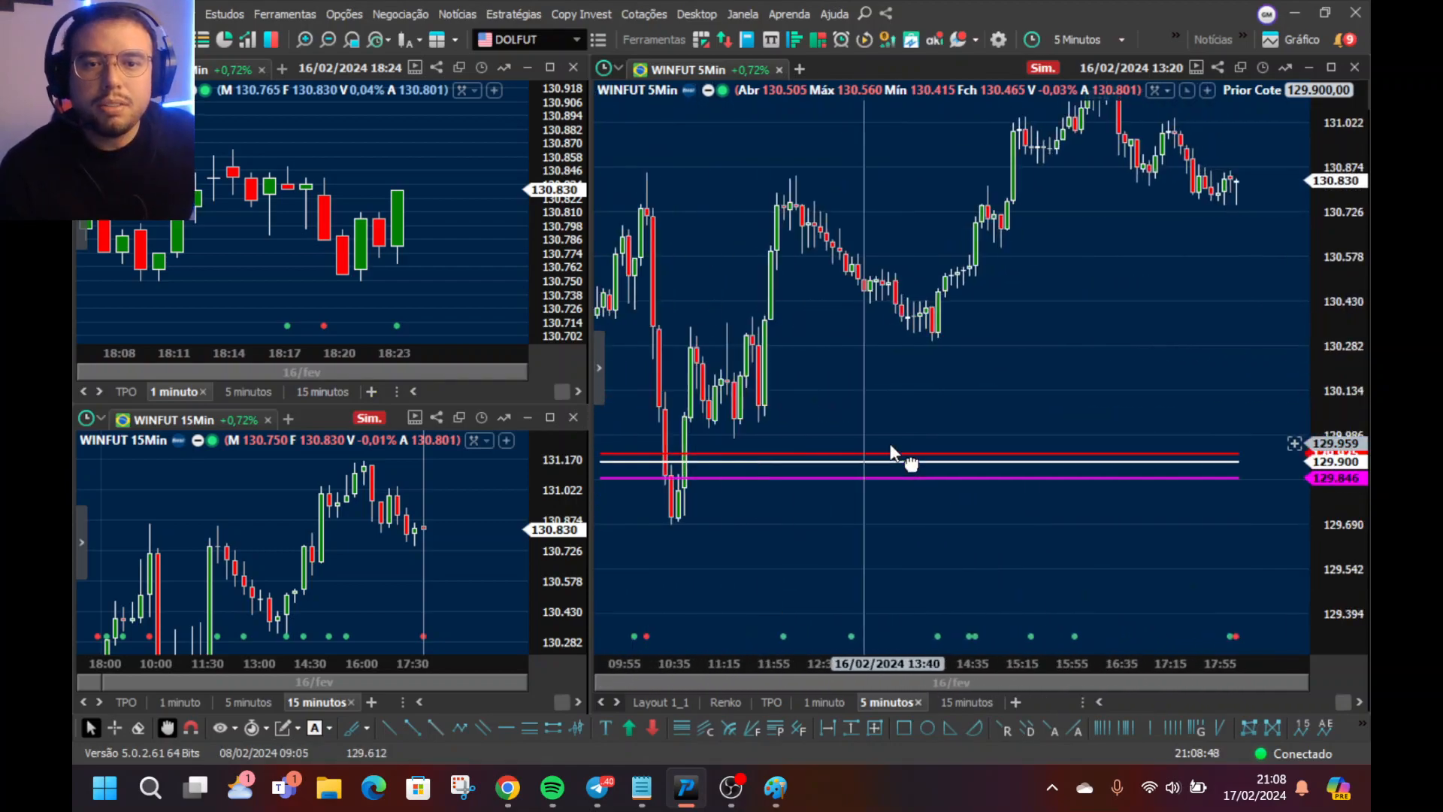
scroll(793, 419, up, 2)
scroll(858, 472, up, 2)
drag(872, 485, 954, 531)
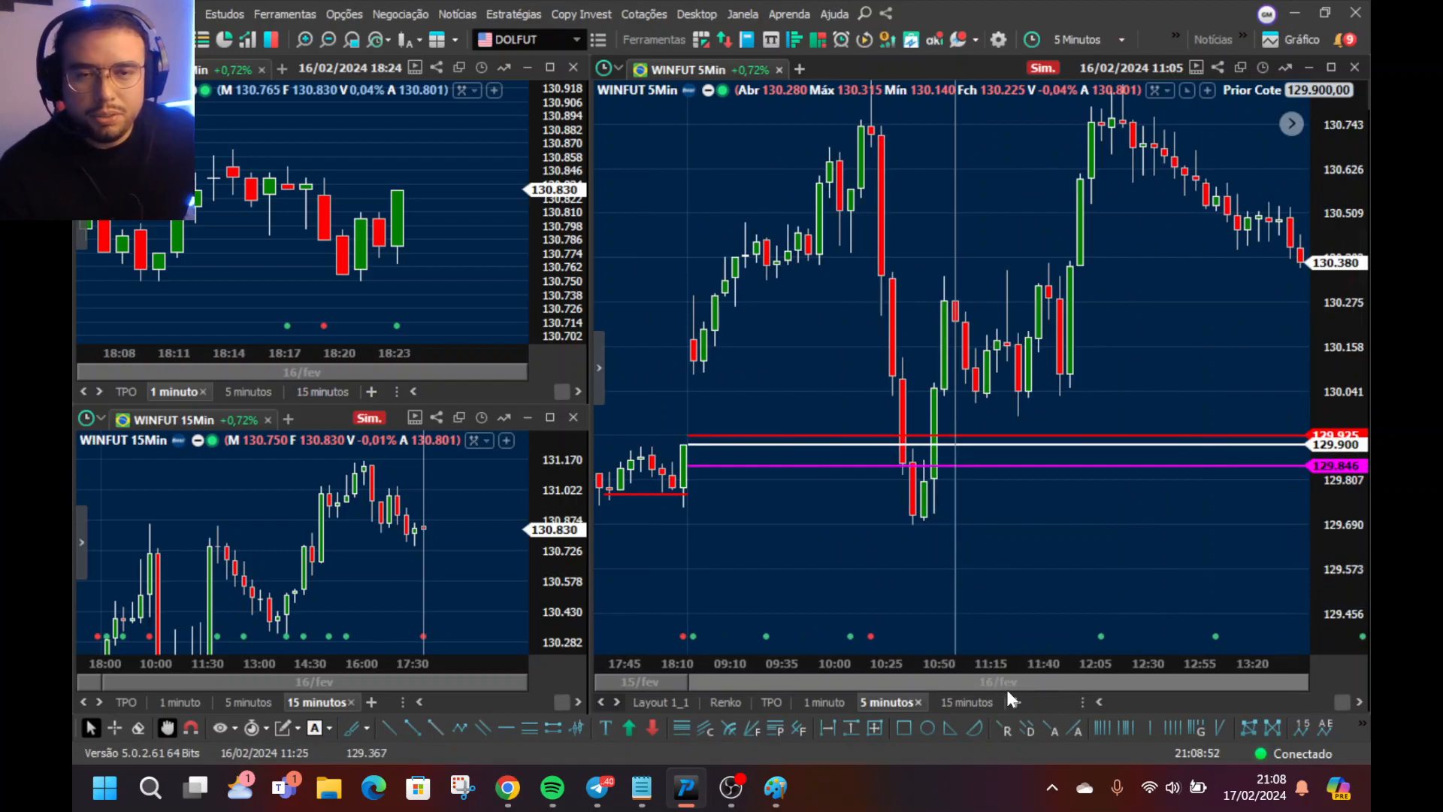
drag(818, 554, 1007, 586)
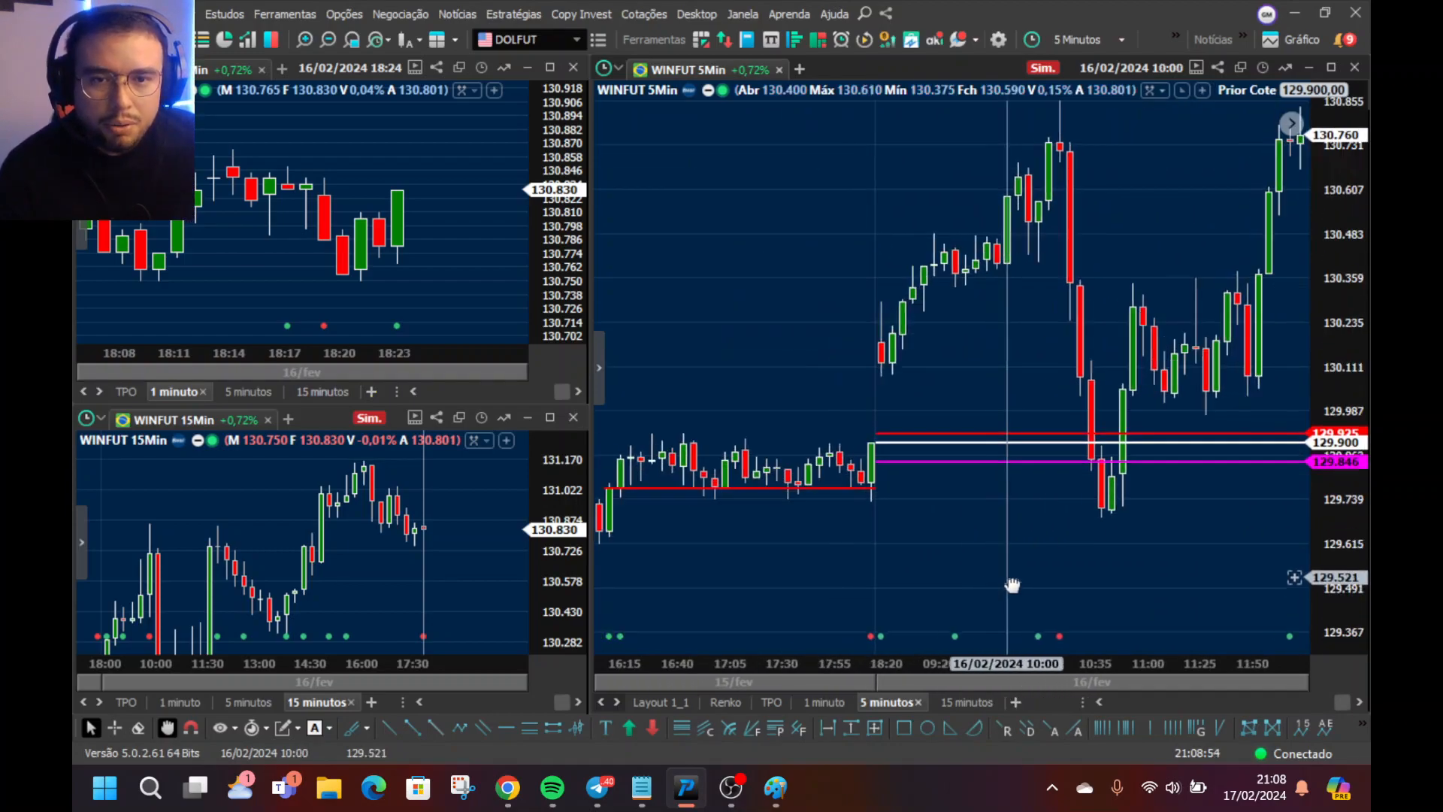
scroll(752, 452, up, 2)
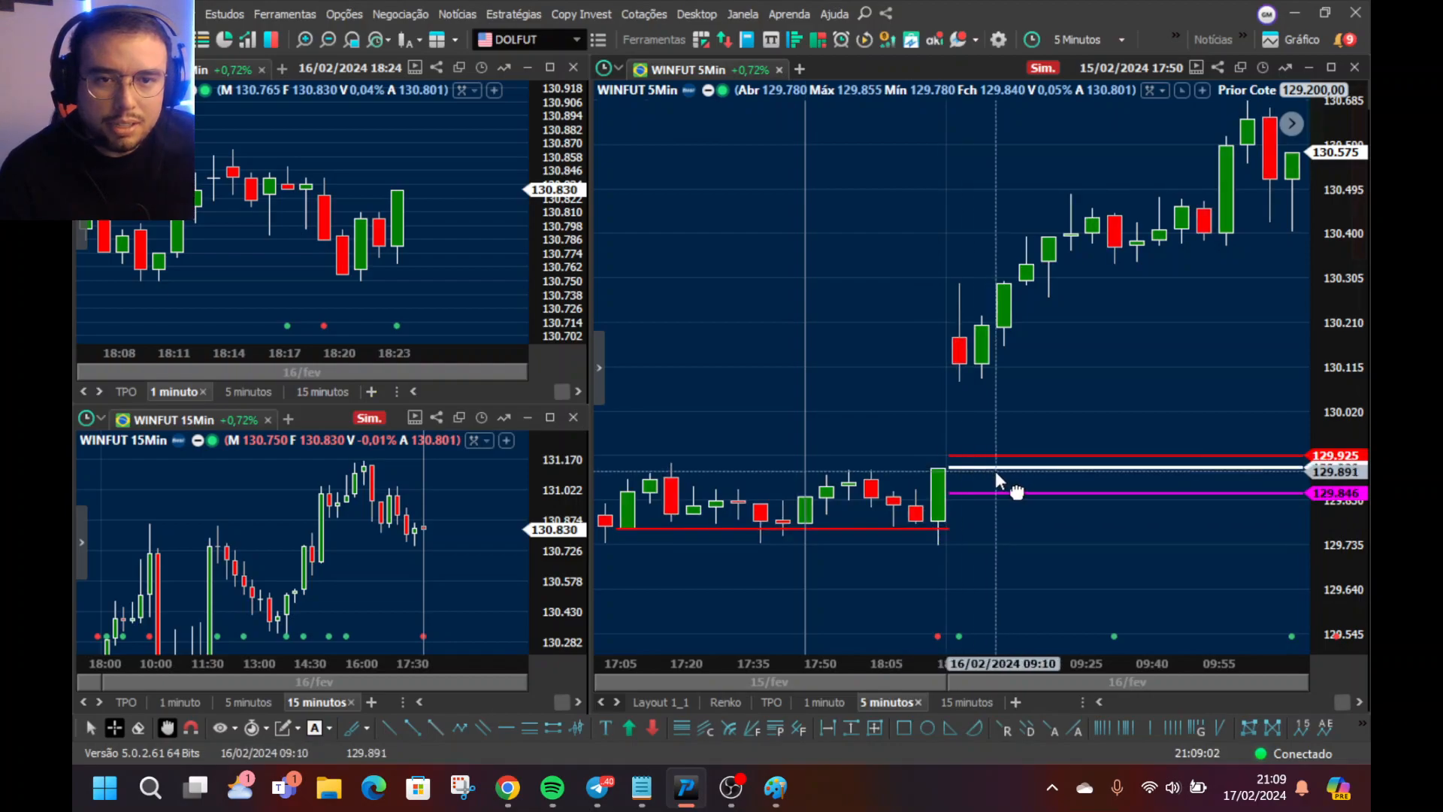
mouse_move(1009, 470)
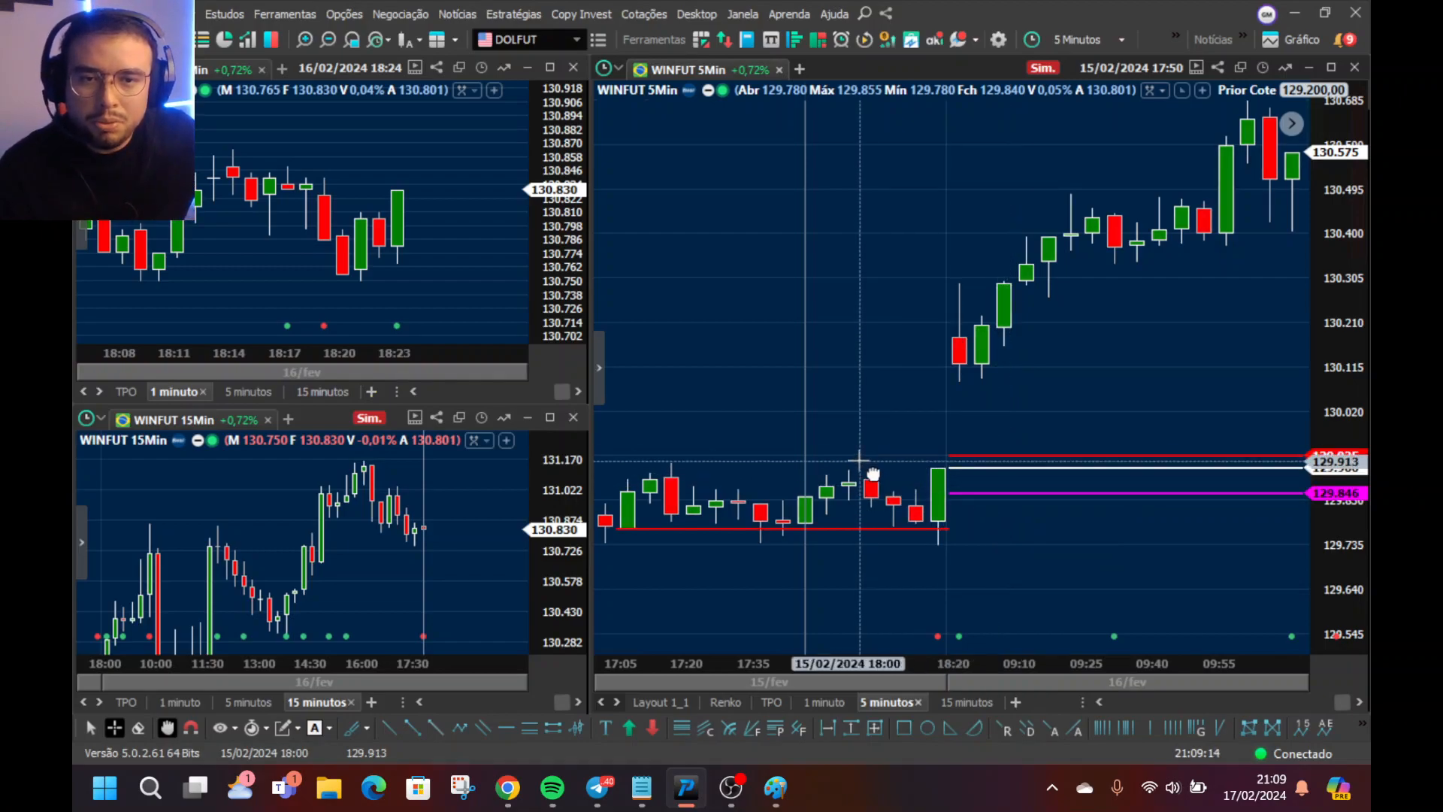
- Compare the 15/02 session's high and low with the Máxima and Mínima Prior Cote lines on the 5-minute chart
scroll(873, 473, down, 3)
scroll(873, 474, down, 5)
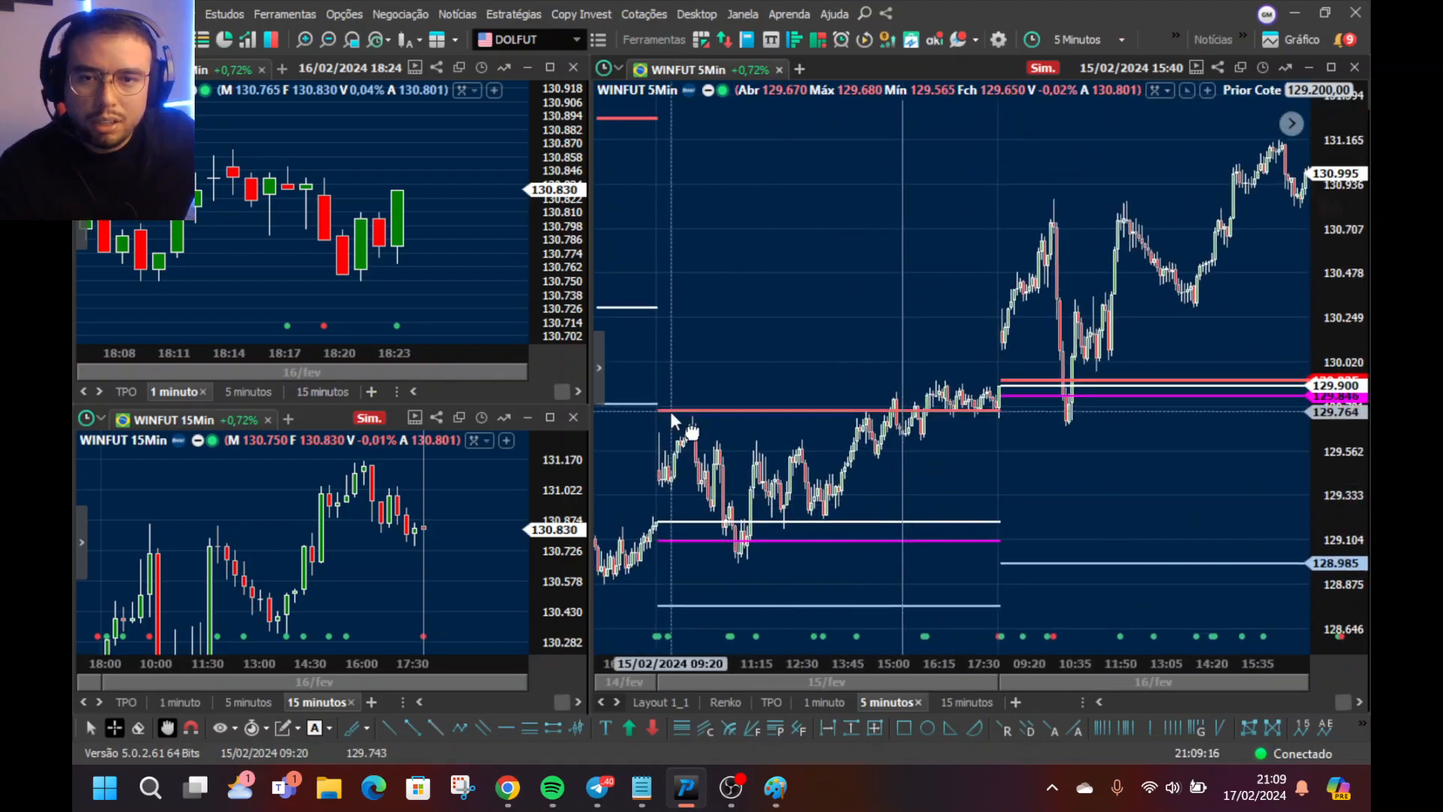
scroll(945, 415, up, 5)
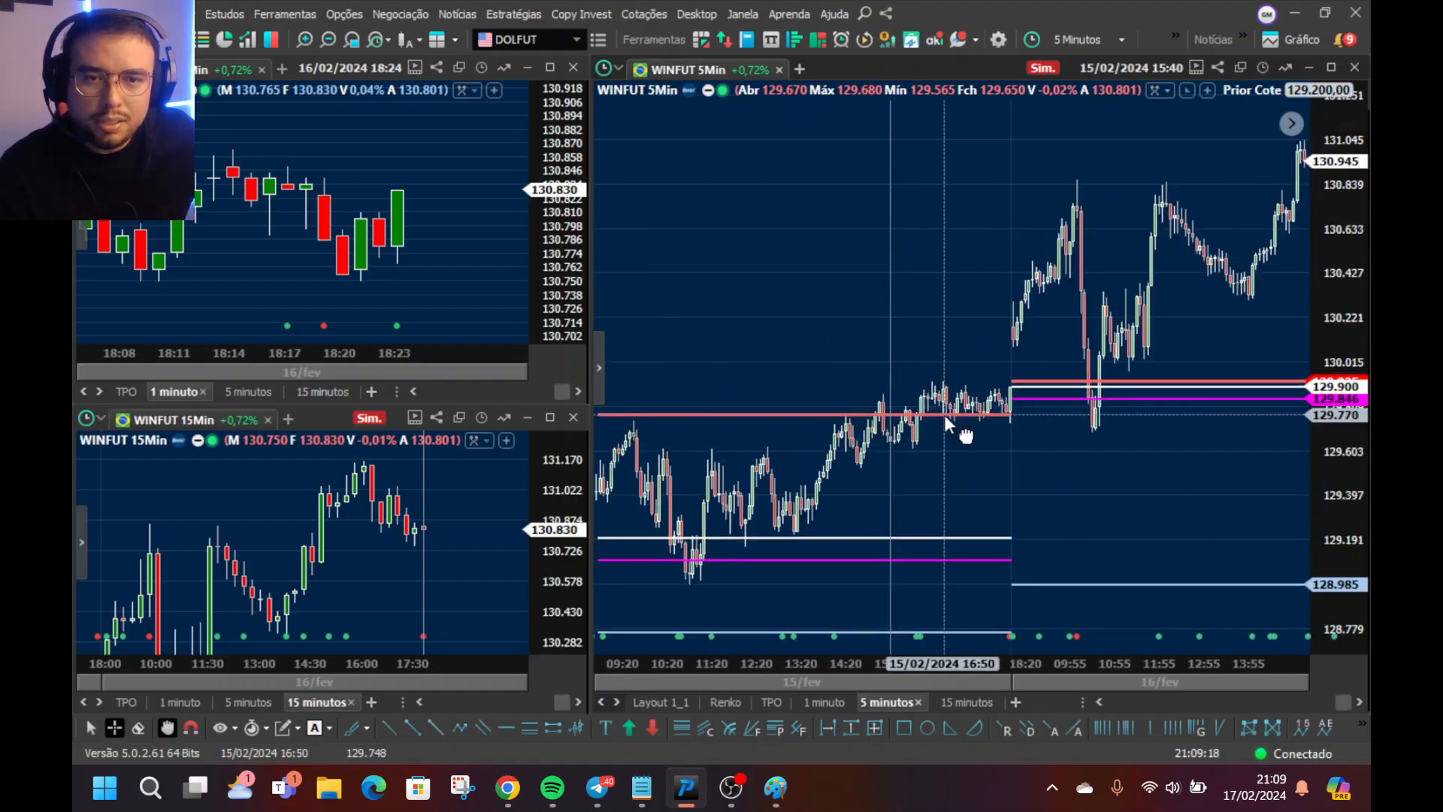
drag(1039, 410, 882, 414)
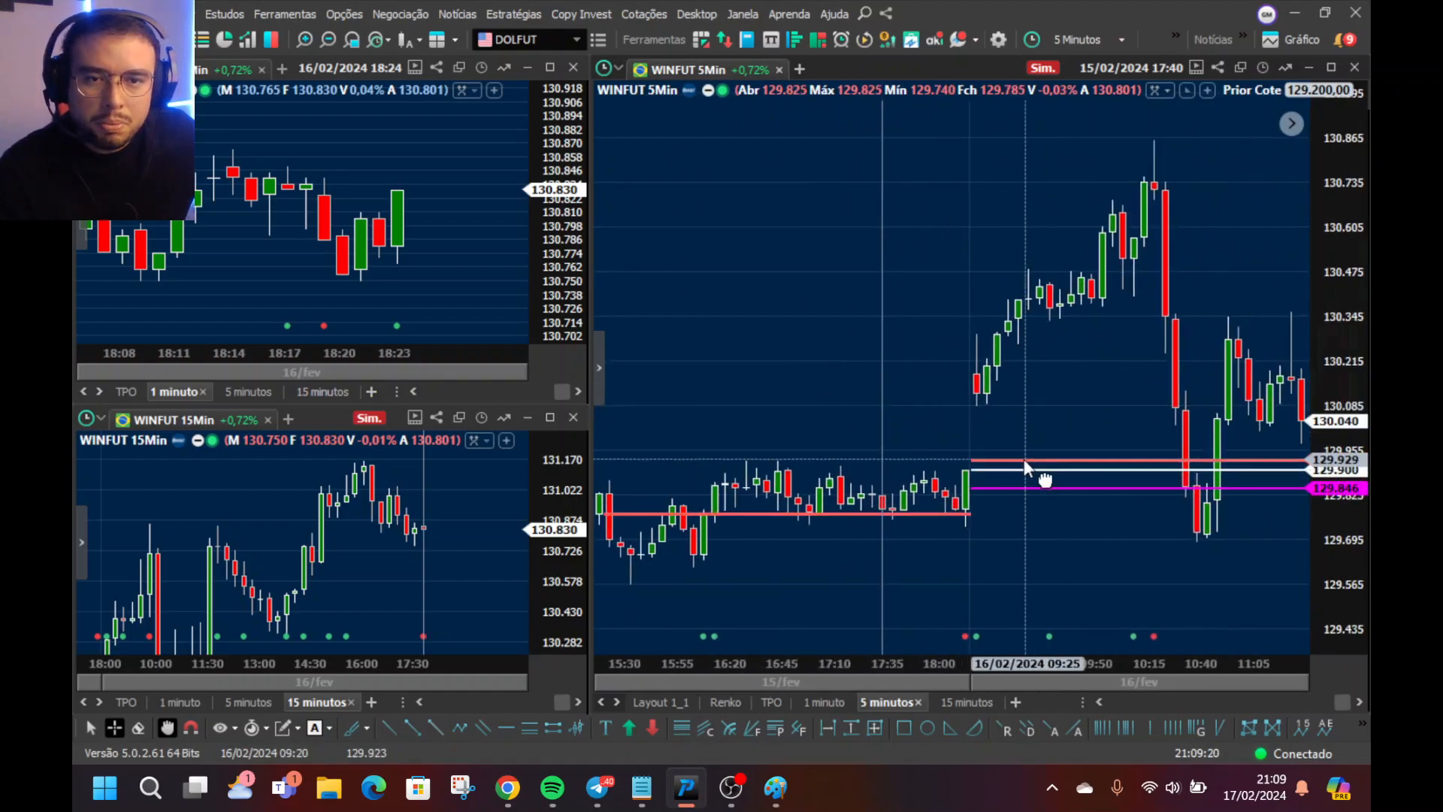
drag(1048, 526, 915, 444)
scroll(917, 445, down, 2)
drag(998, 487, 981, 225)
scroll(899, 360, down, 1)
drag(935, 367, 969, 470)
drag(794, 383, 1271, 473)
scroll(793, 376, up, 1)
scroll(793, 376, up, 1)
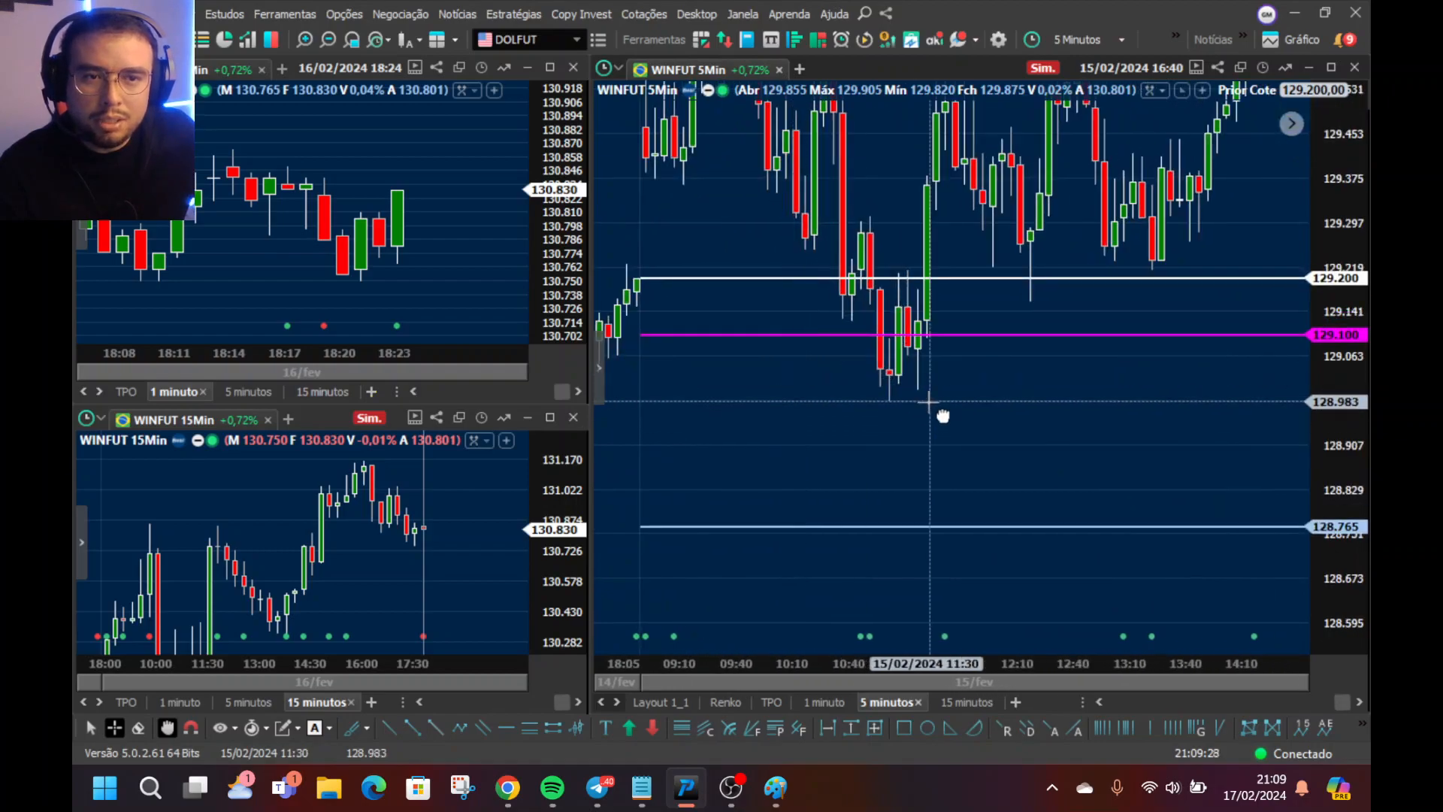
- Examine how the 16/02 session's candles move around the Prior Cote lines on the 5-minute chart
drag(958, 397, 598, 520)
scroll(995, 475, down, 3)
drag(1061, 436, 901, 473)
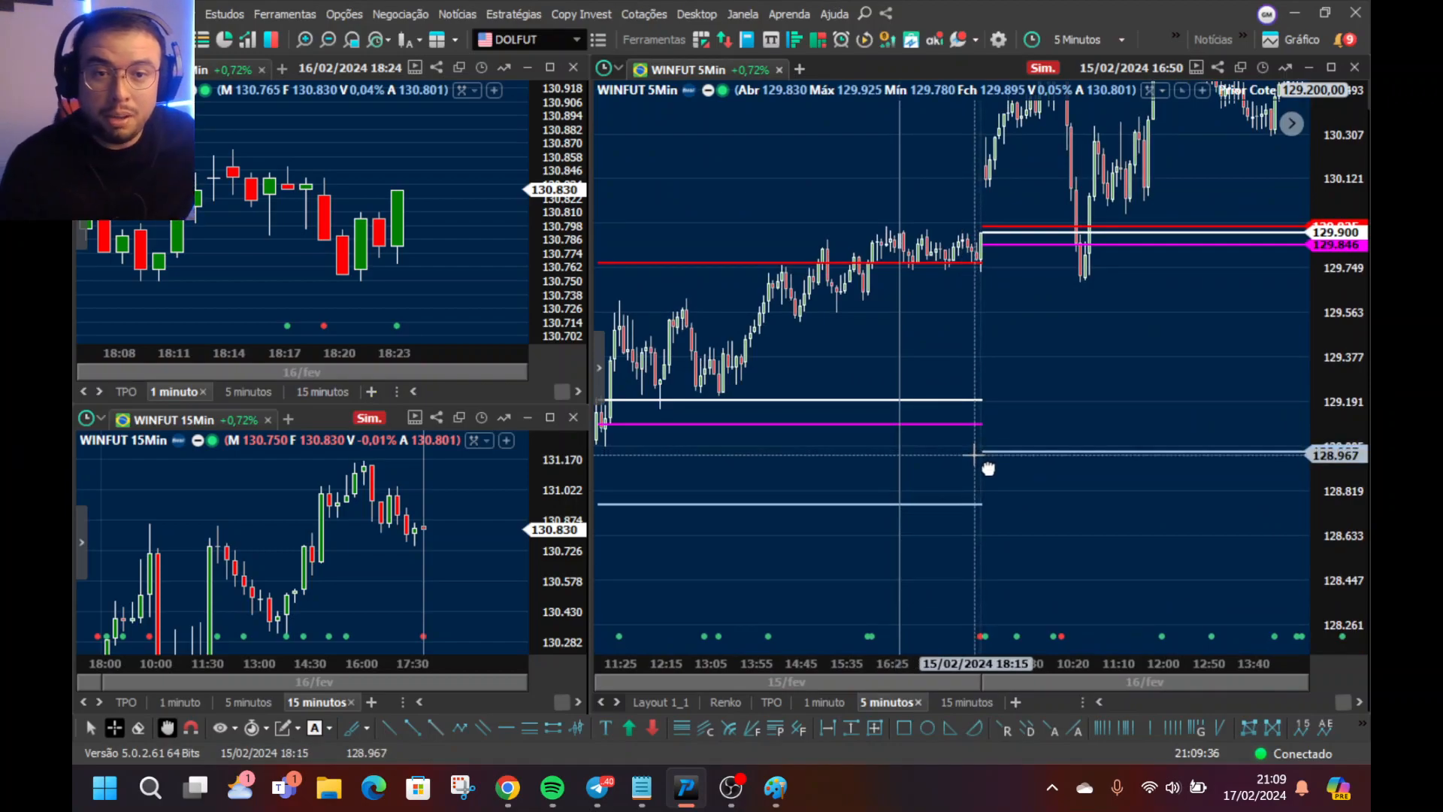
scroll(975, 425, down, 2)
drag(1152, 359, 767, 483)
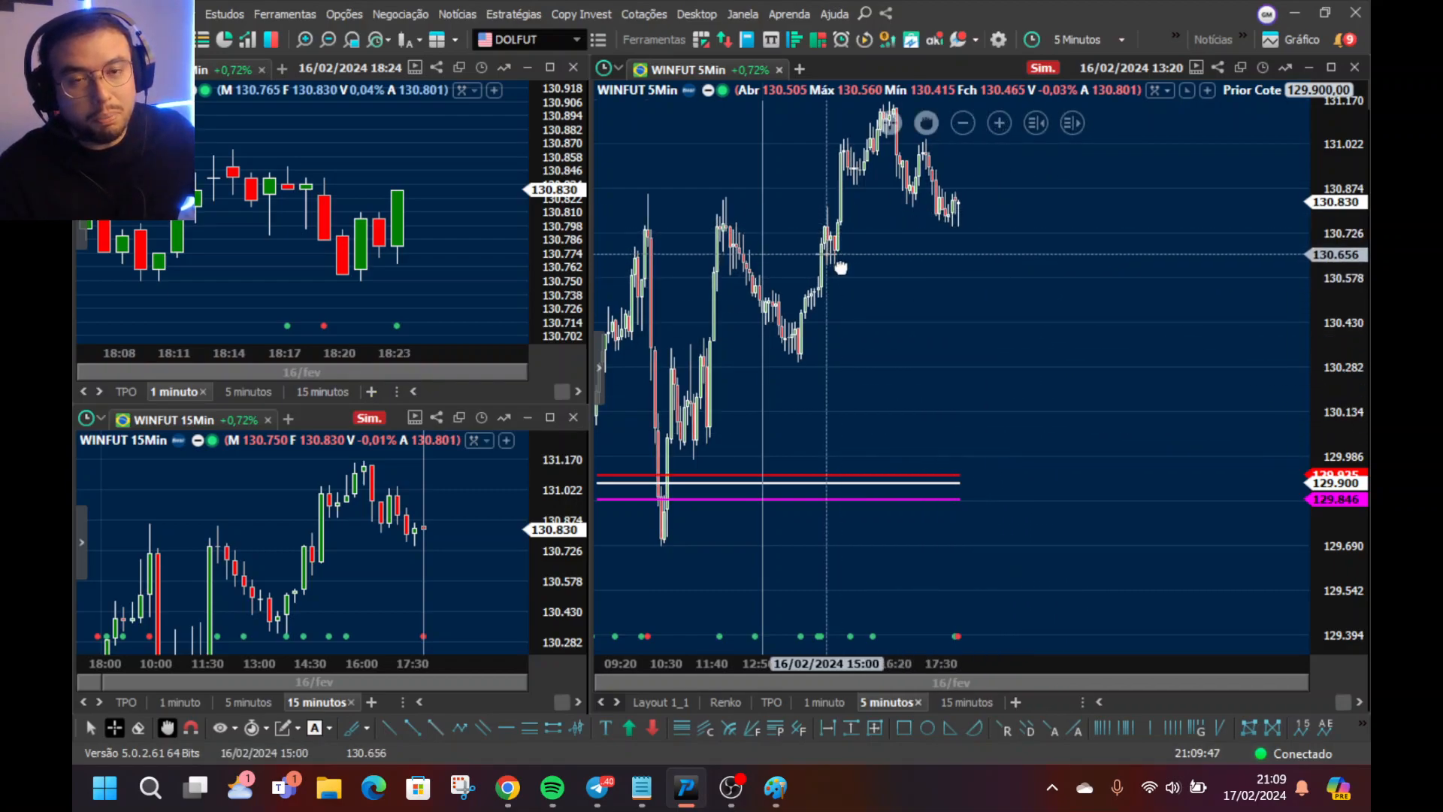
drag(950, 285, 1118, 316)
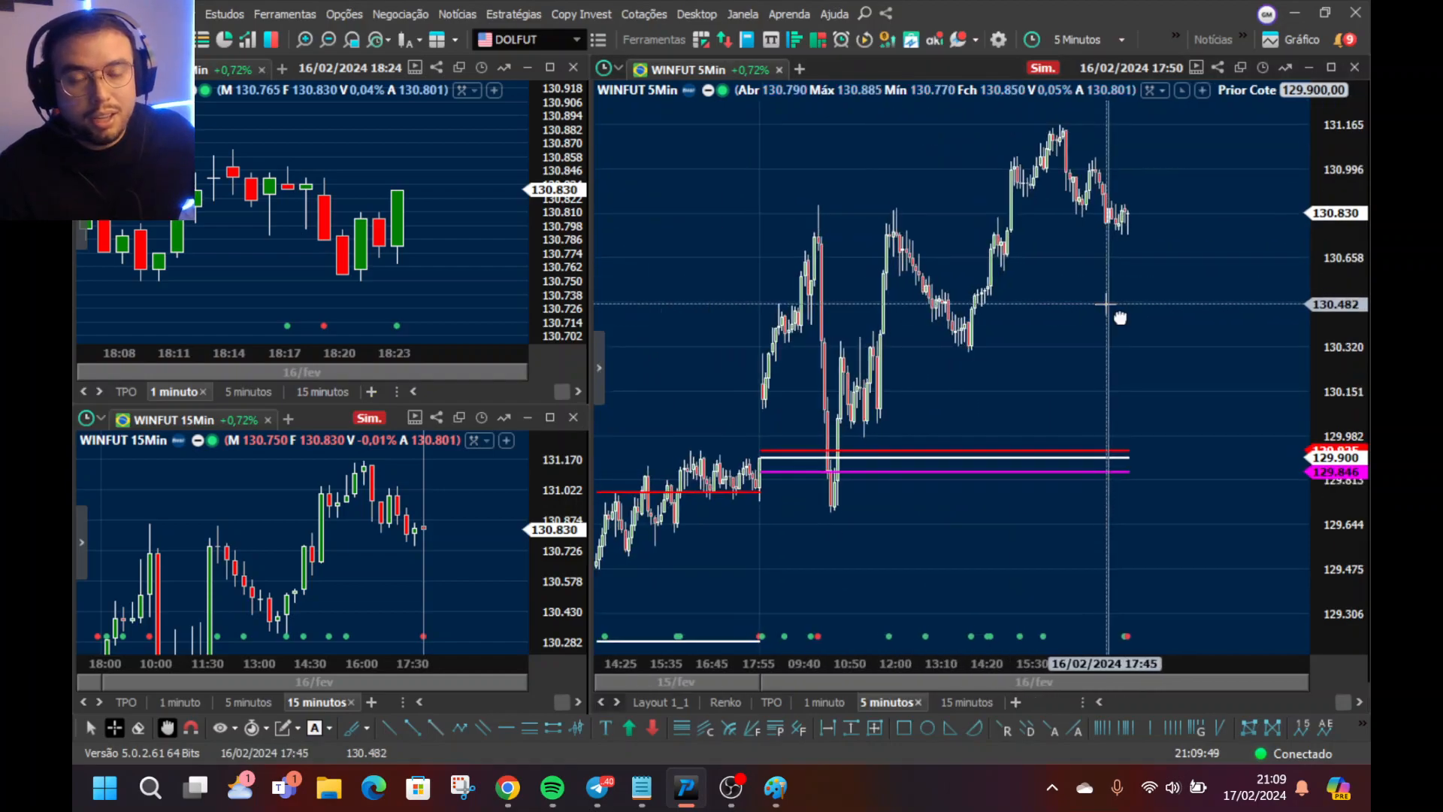
scroll(849, 357, up, 2)
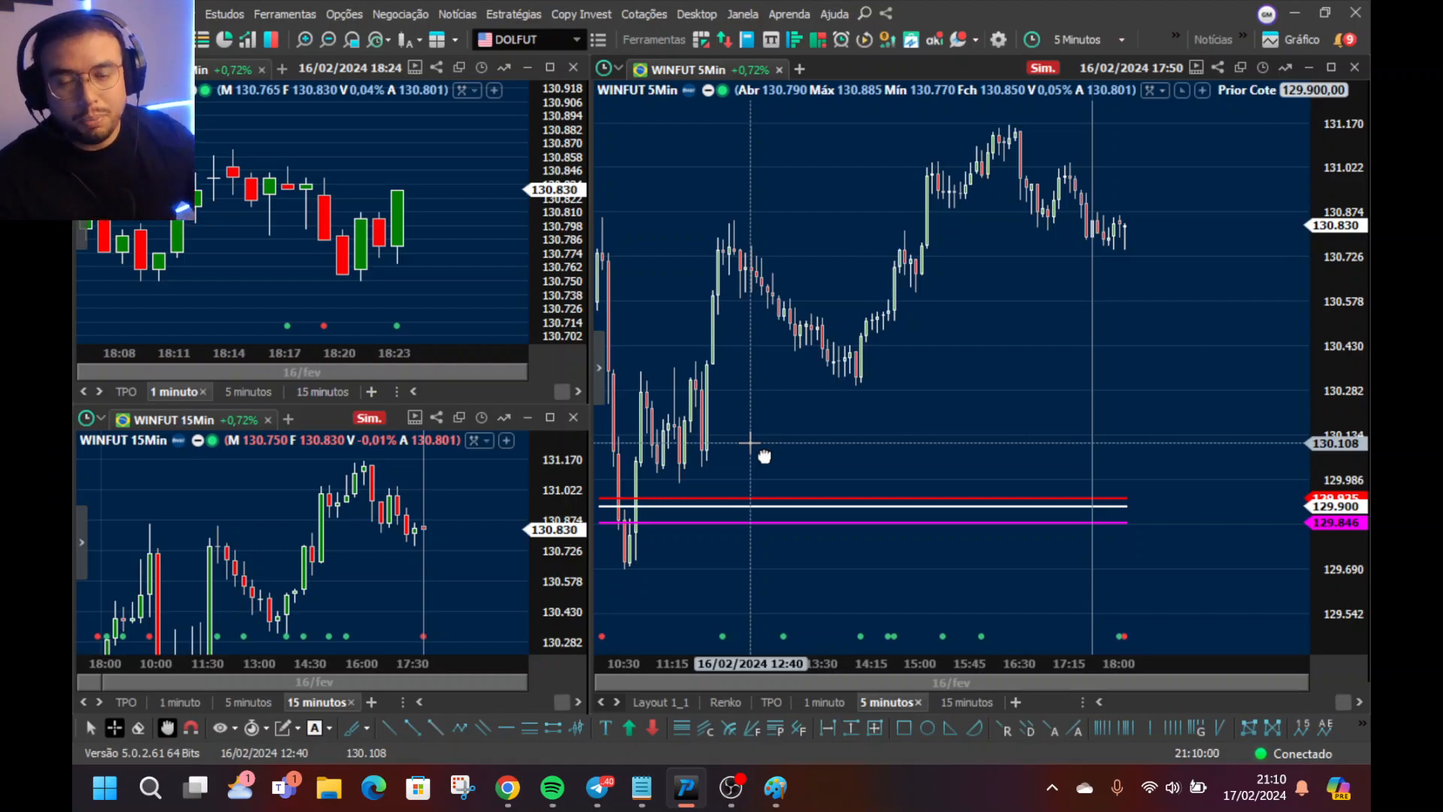
drag(764, 456, 912, 458)
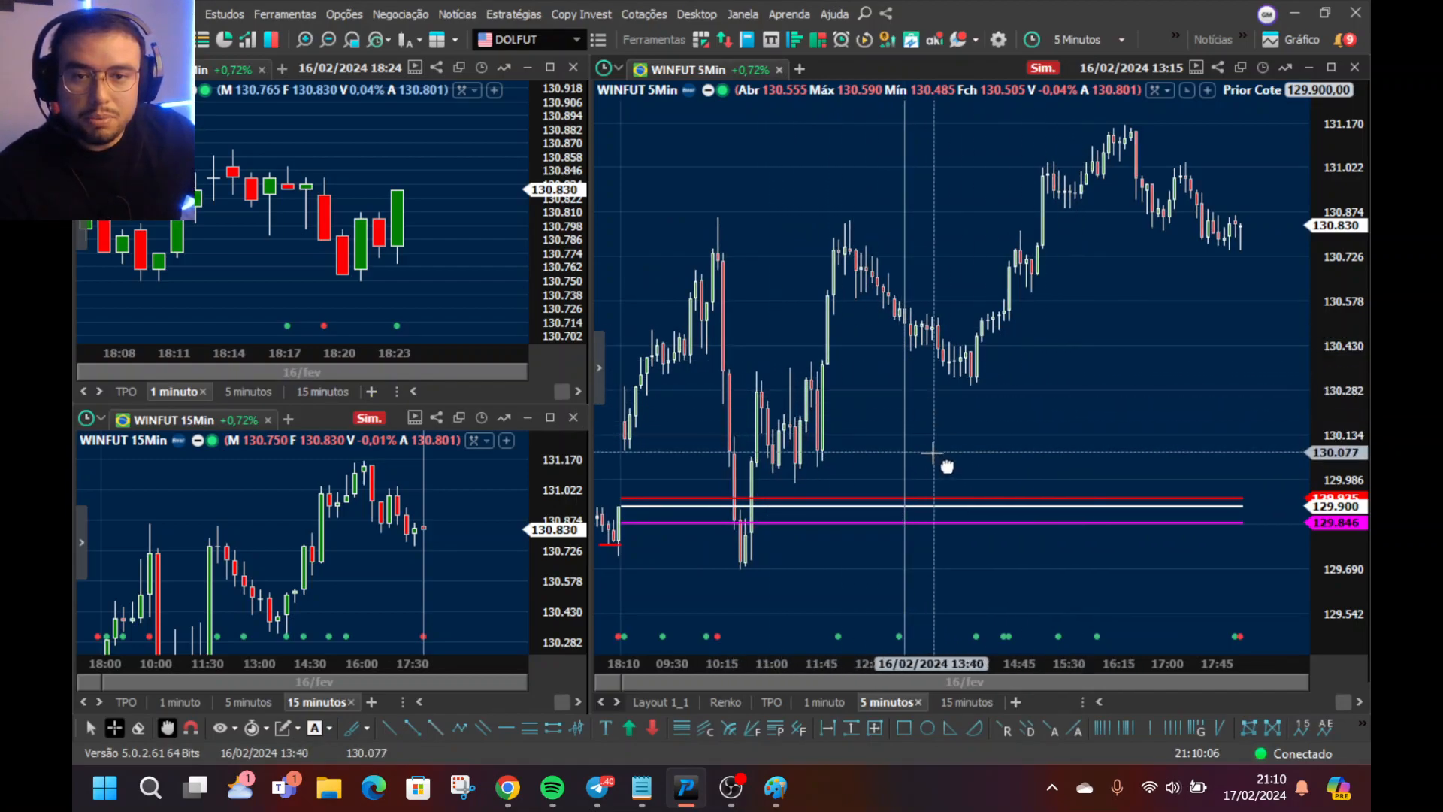
- View a longer stretch of the 16/02 session's final candles on the 1-minute chart
scroll(278, 197, down, 3)
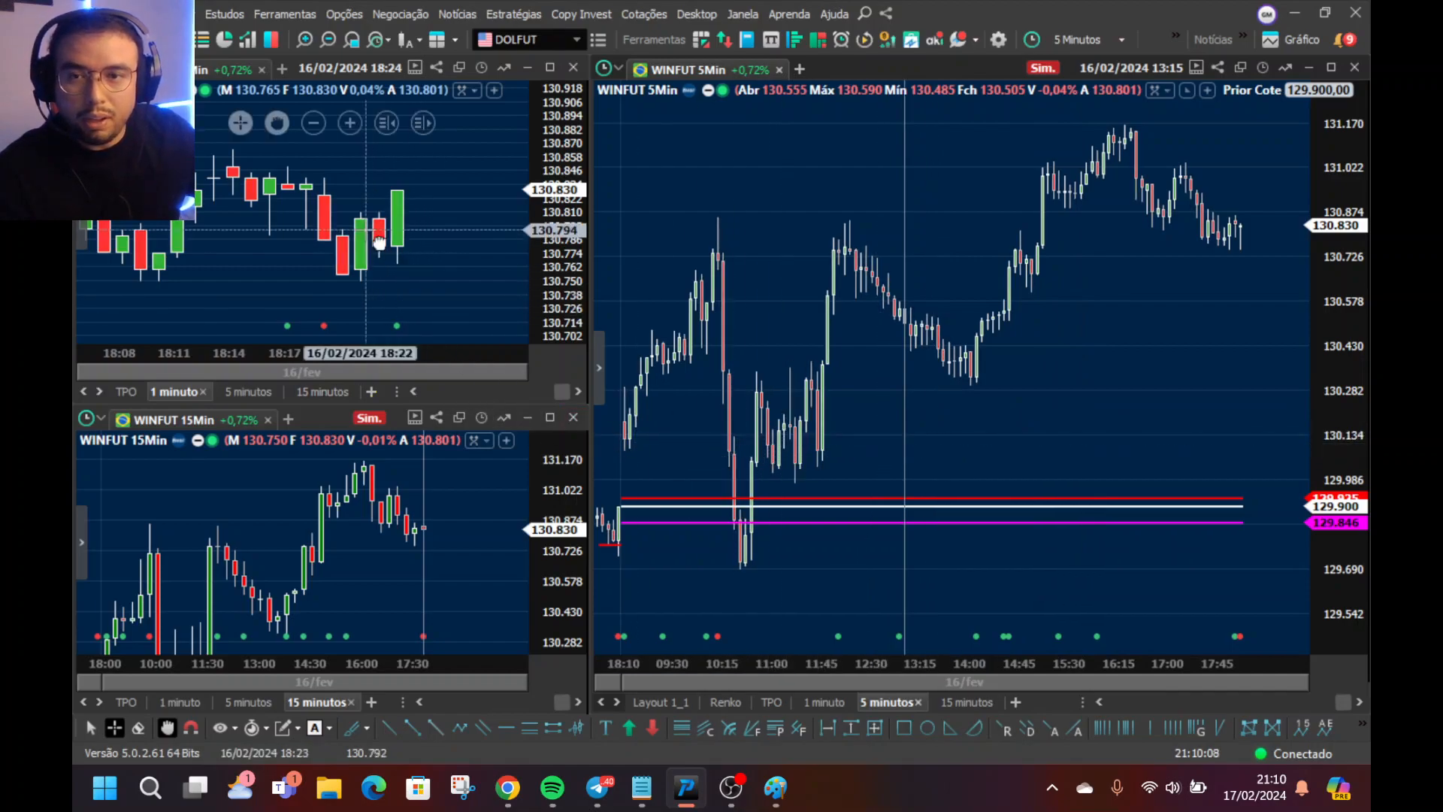
scroll(278, 197, down, 2)
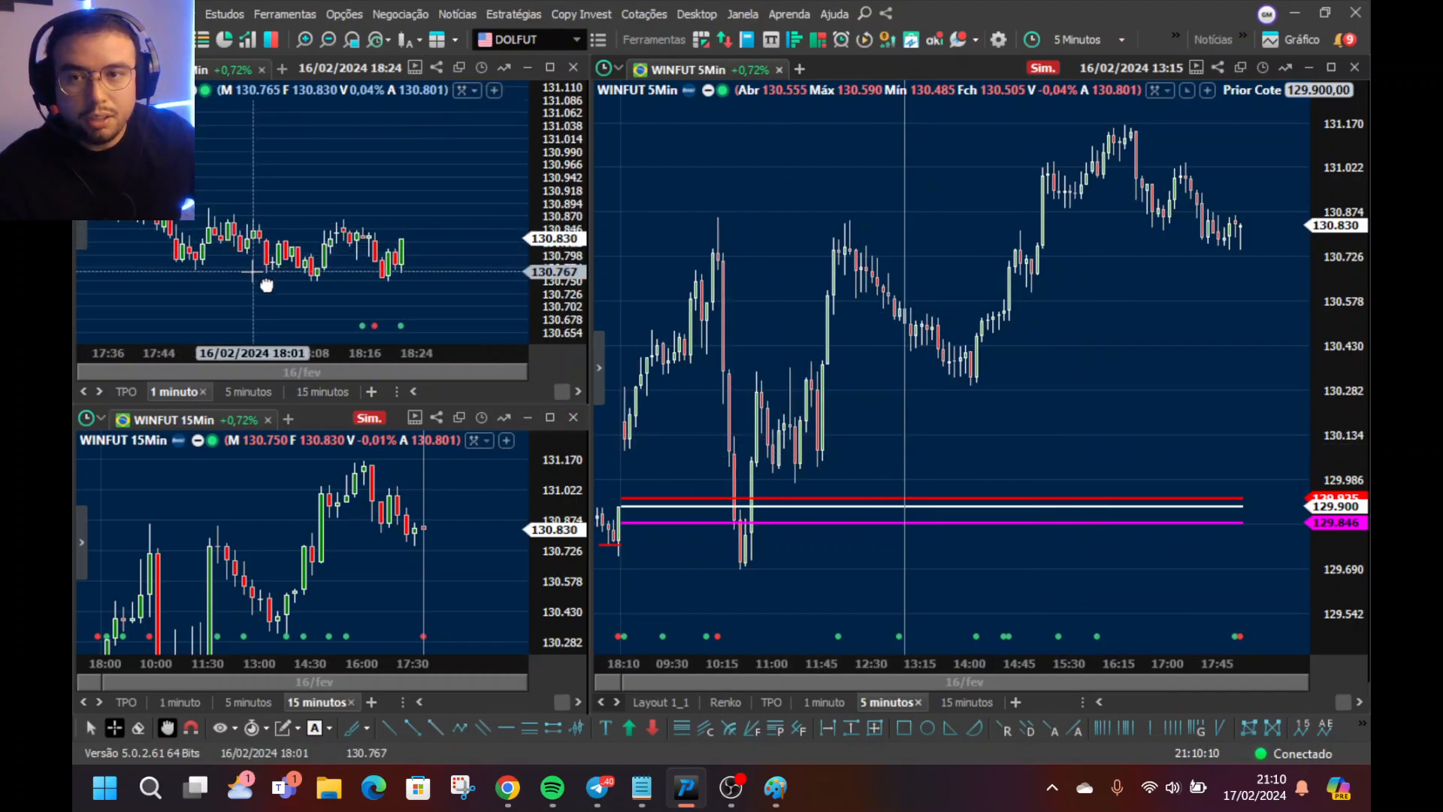
drag(448, 277, 459, 199)
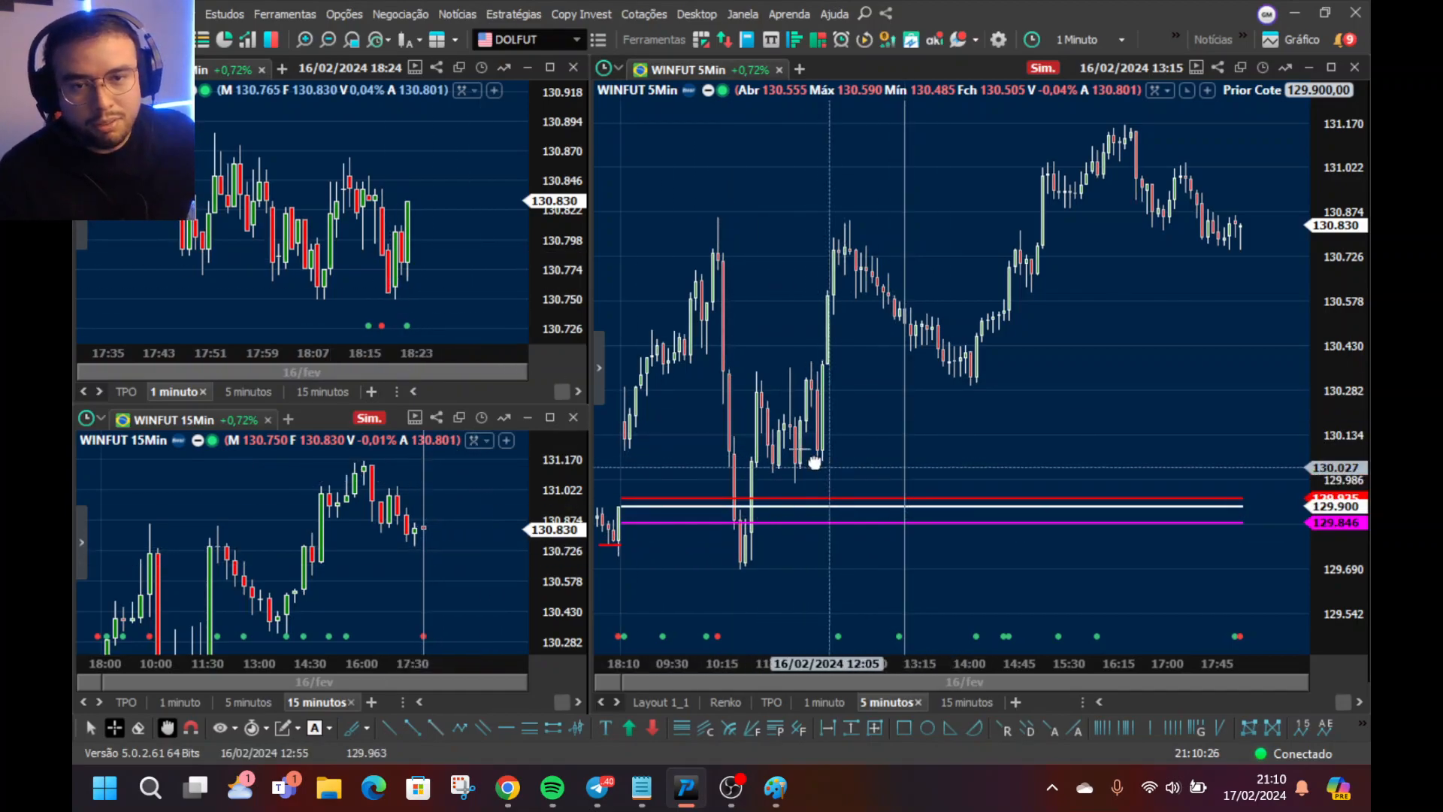
- Insert the Contador de Candles indicator into the WINFUT 5-minute chart
scroll(813, 463, up, 3)
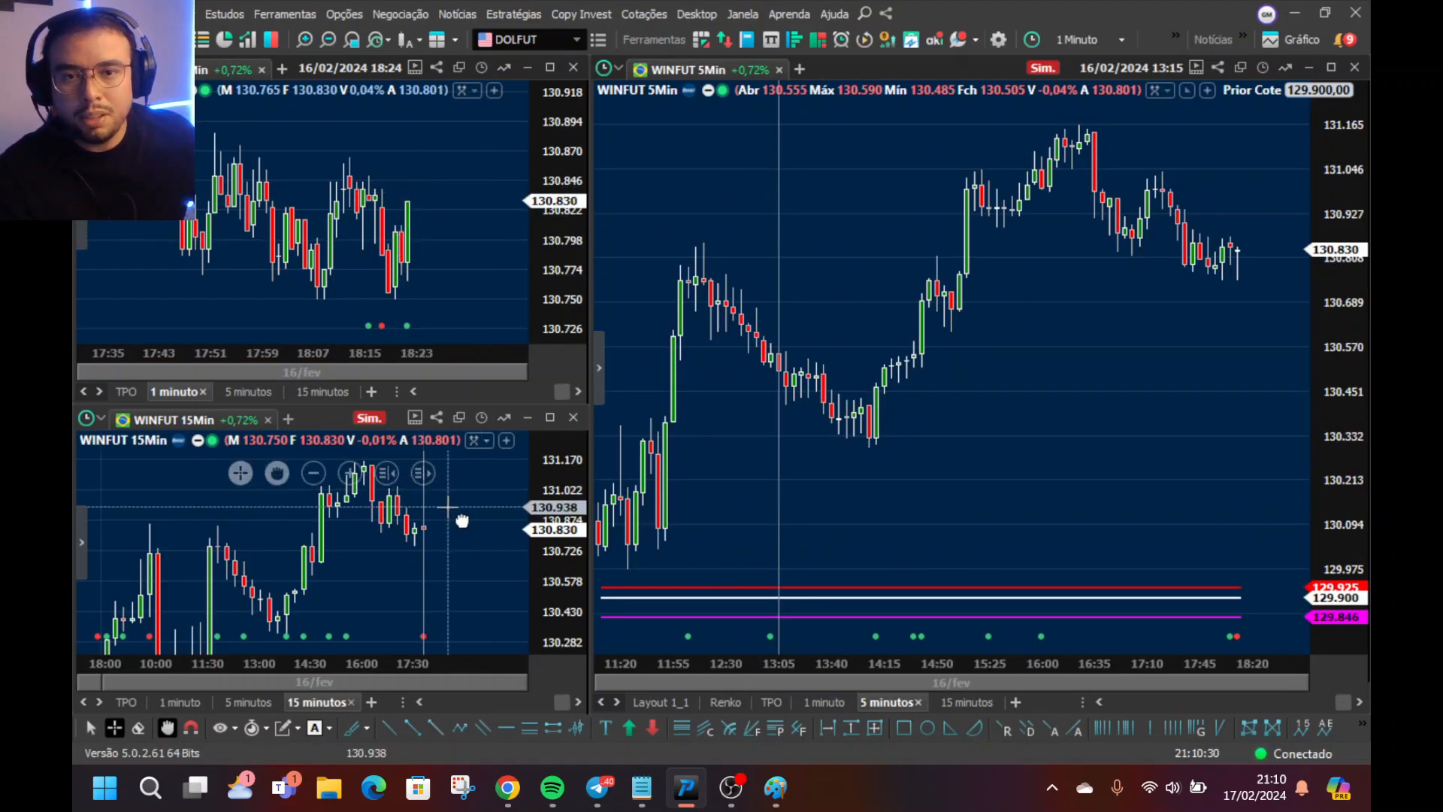
drag(796, 425, 1047, 457)
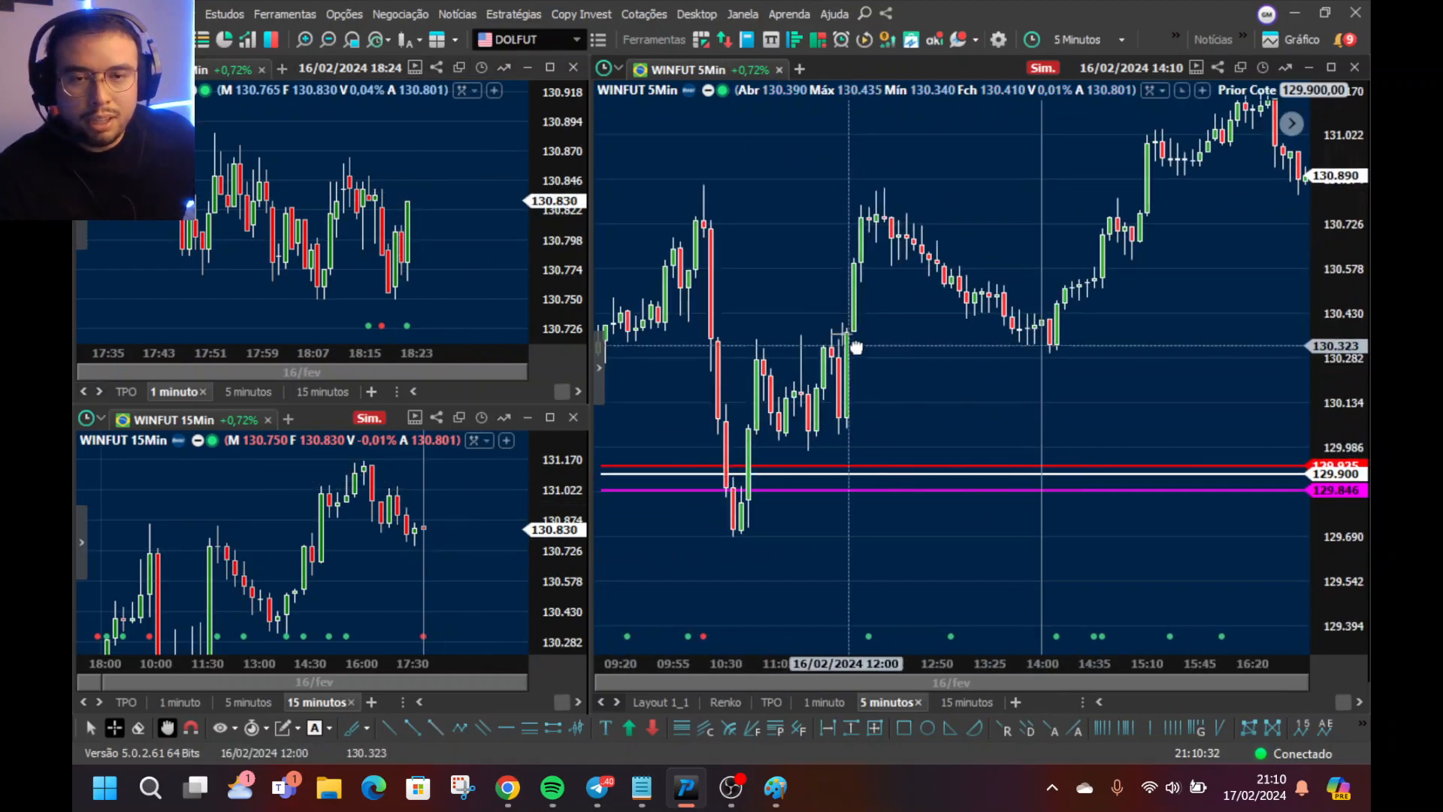
right_click(905, 387)
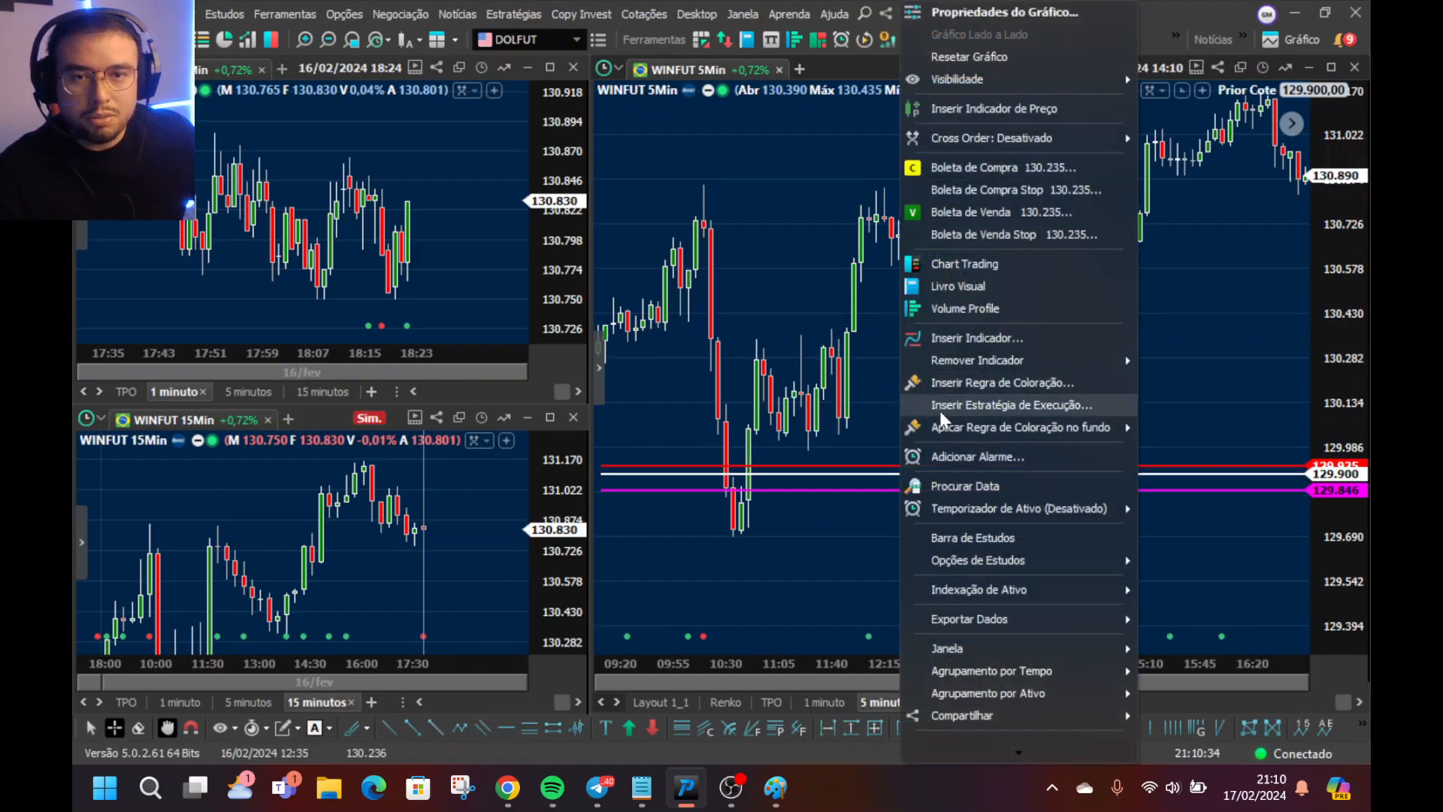
mouse_move(948, 355)
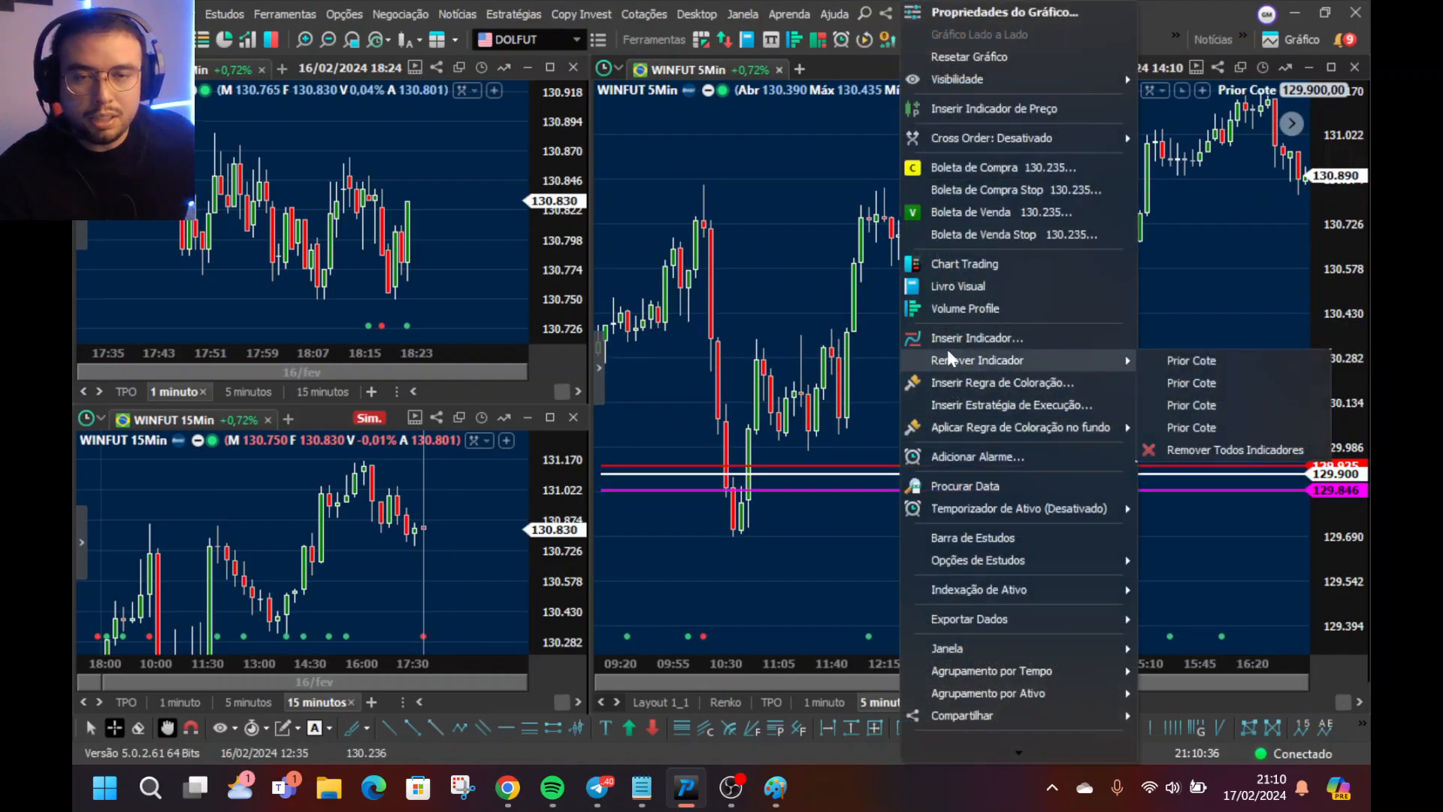
click(950, 343)
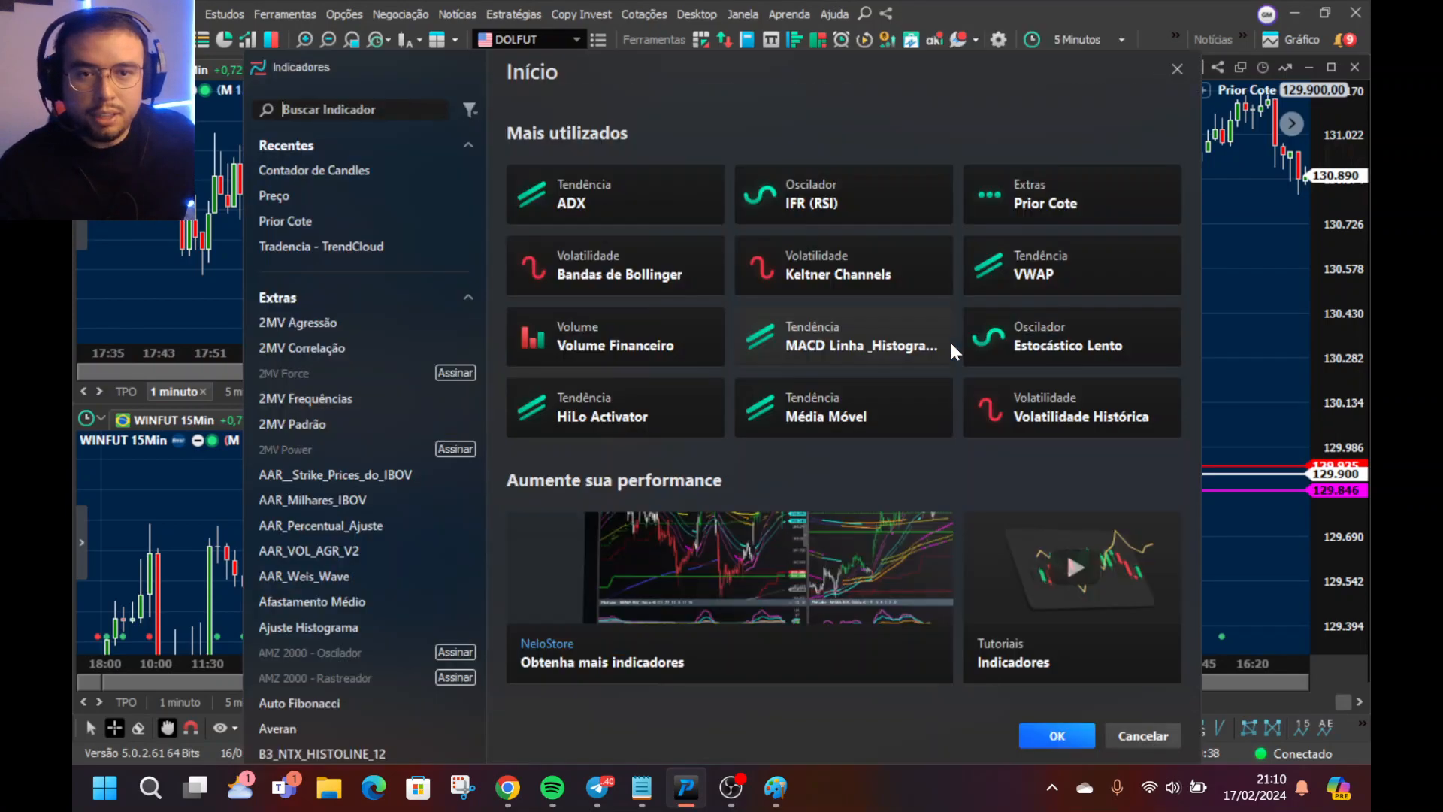
text(conta)
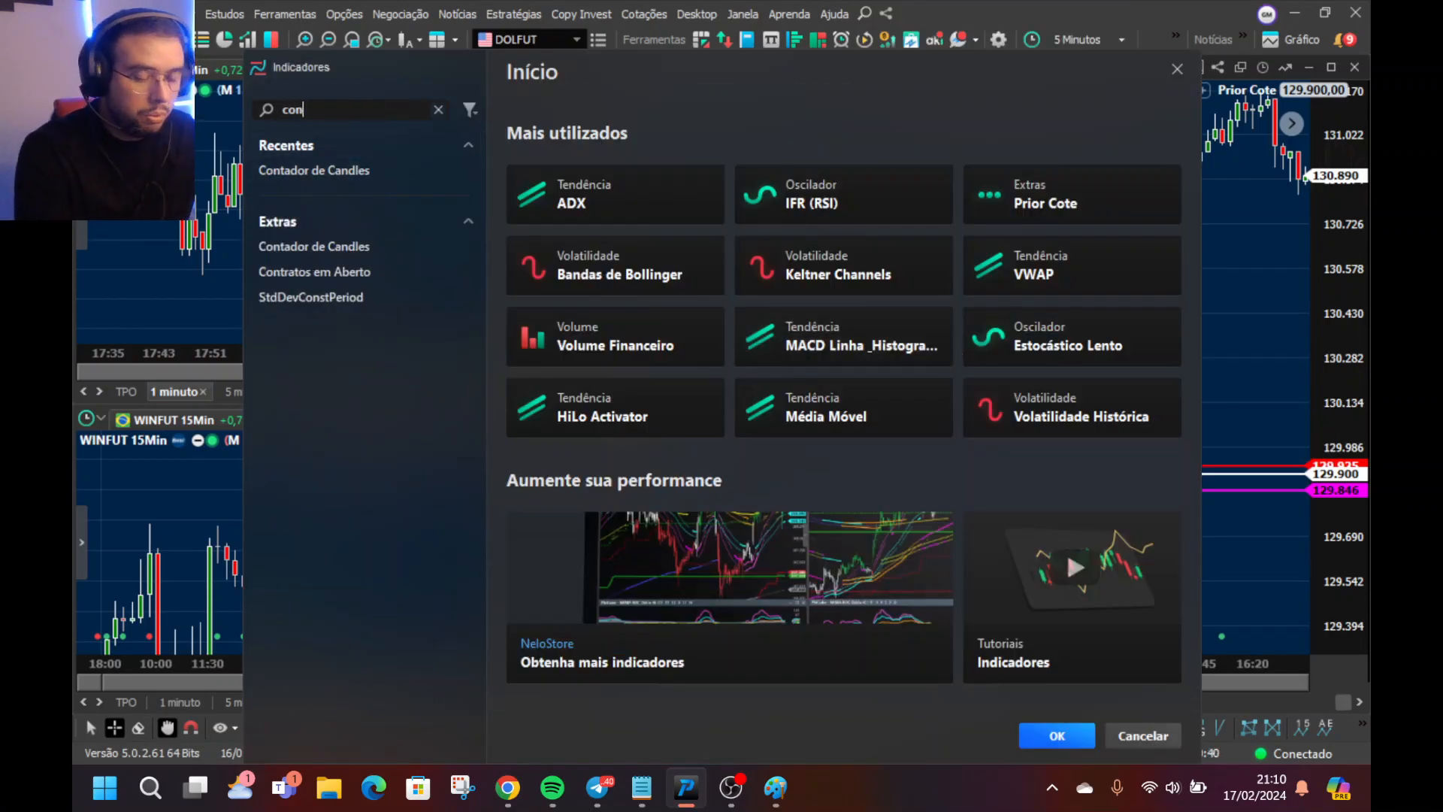
click(322, 169)
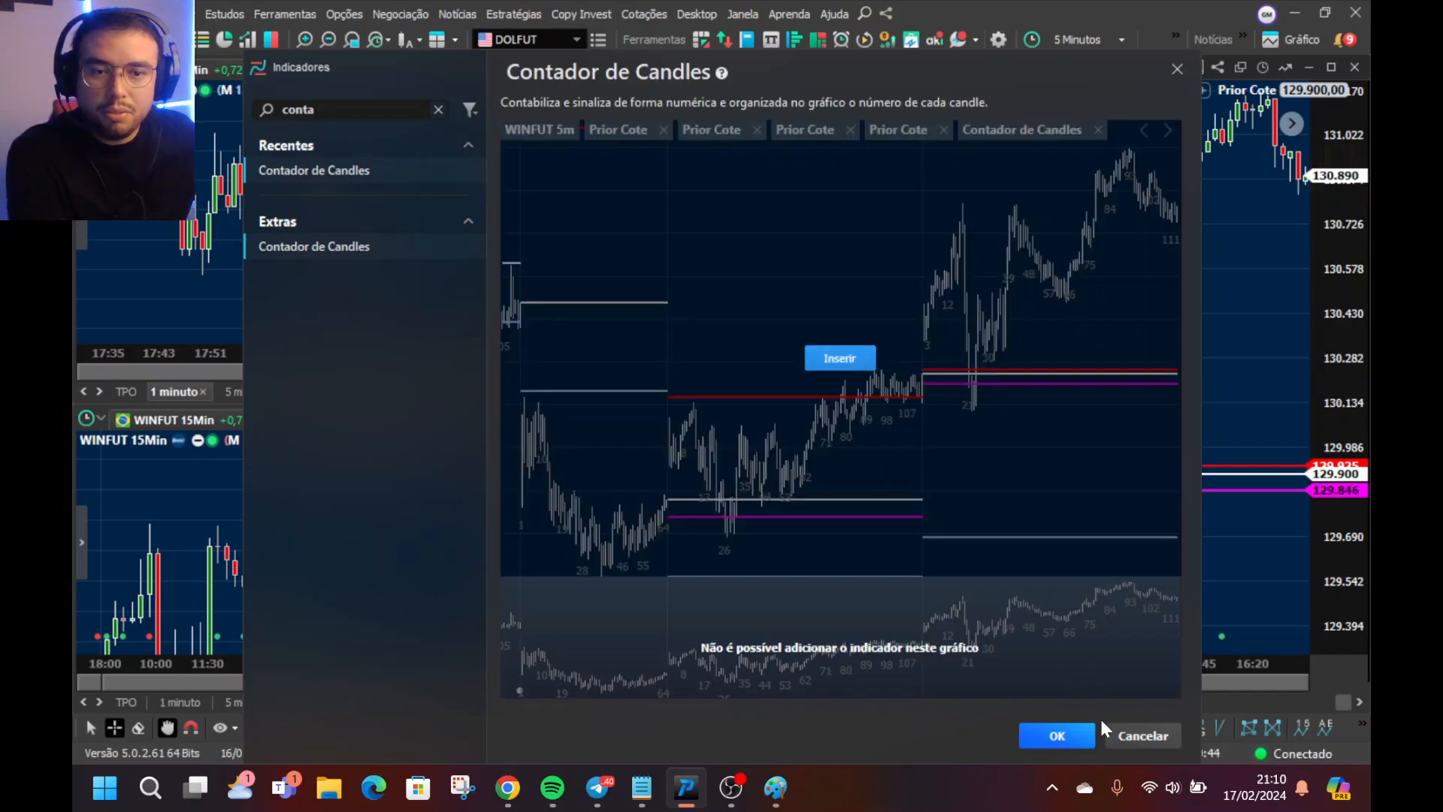
click(1060, 734)
- Examine the candle numbering from the start of the 16/02 session on the 5-minute chart
drag(934, 516, 1143, 419)
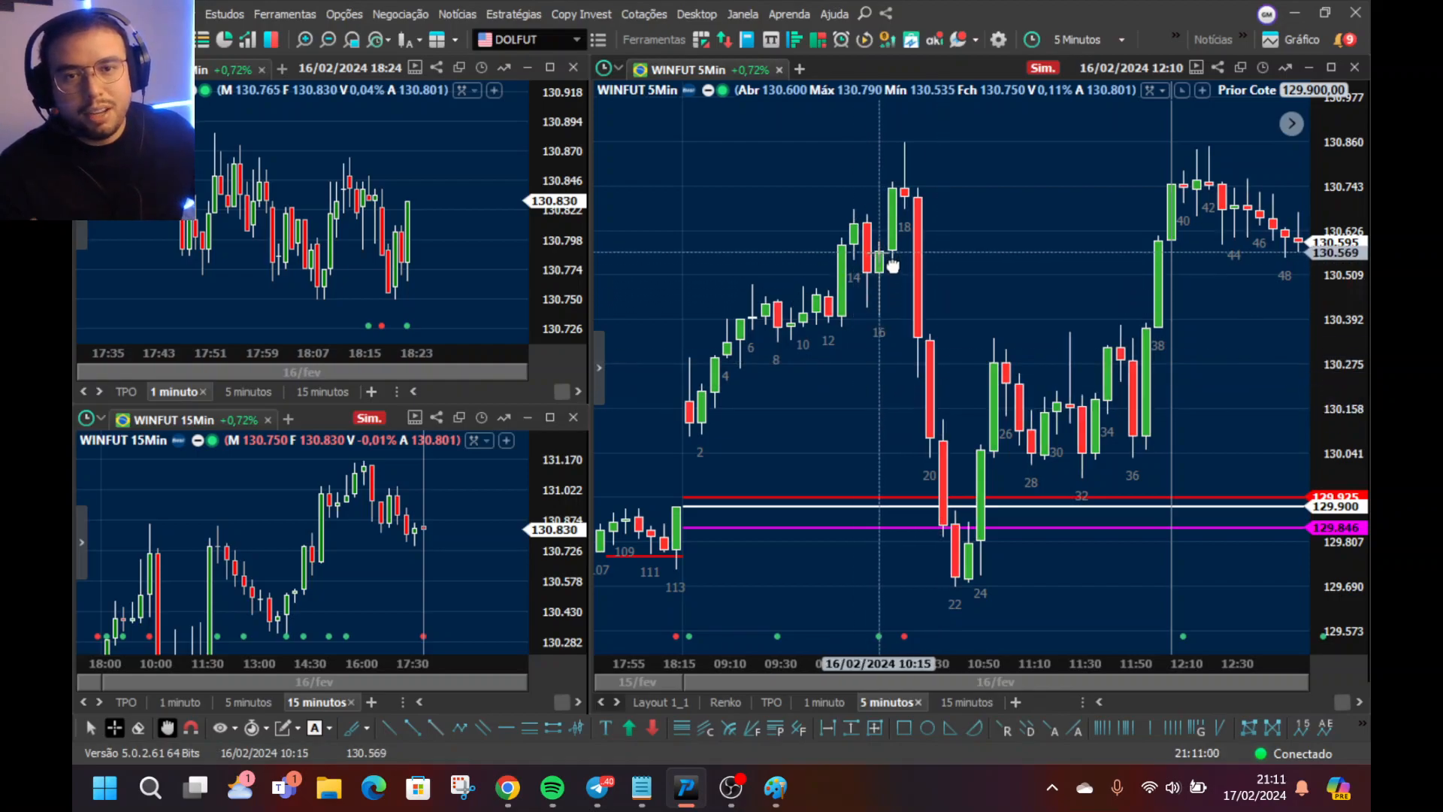
mouse_move(894, 260)
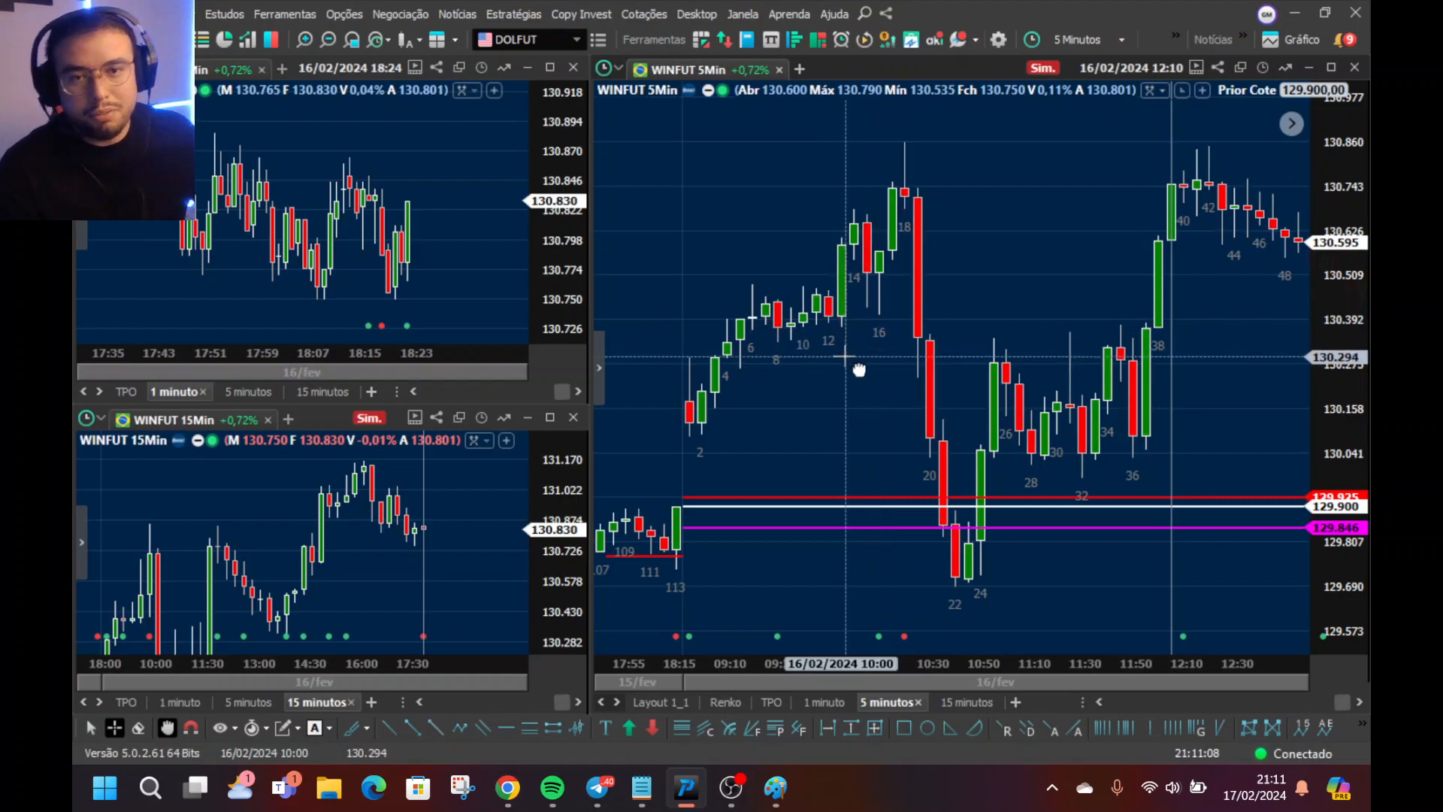
scroll(779, 343, up, 2)
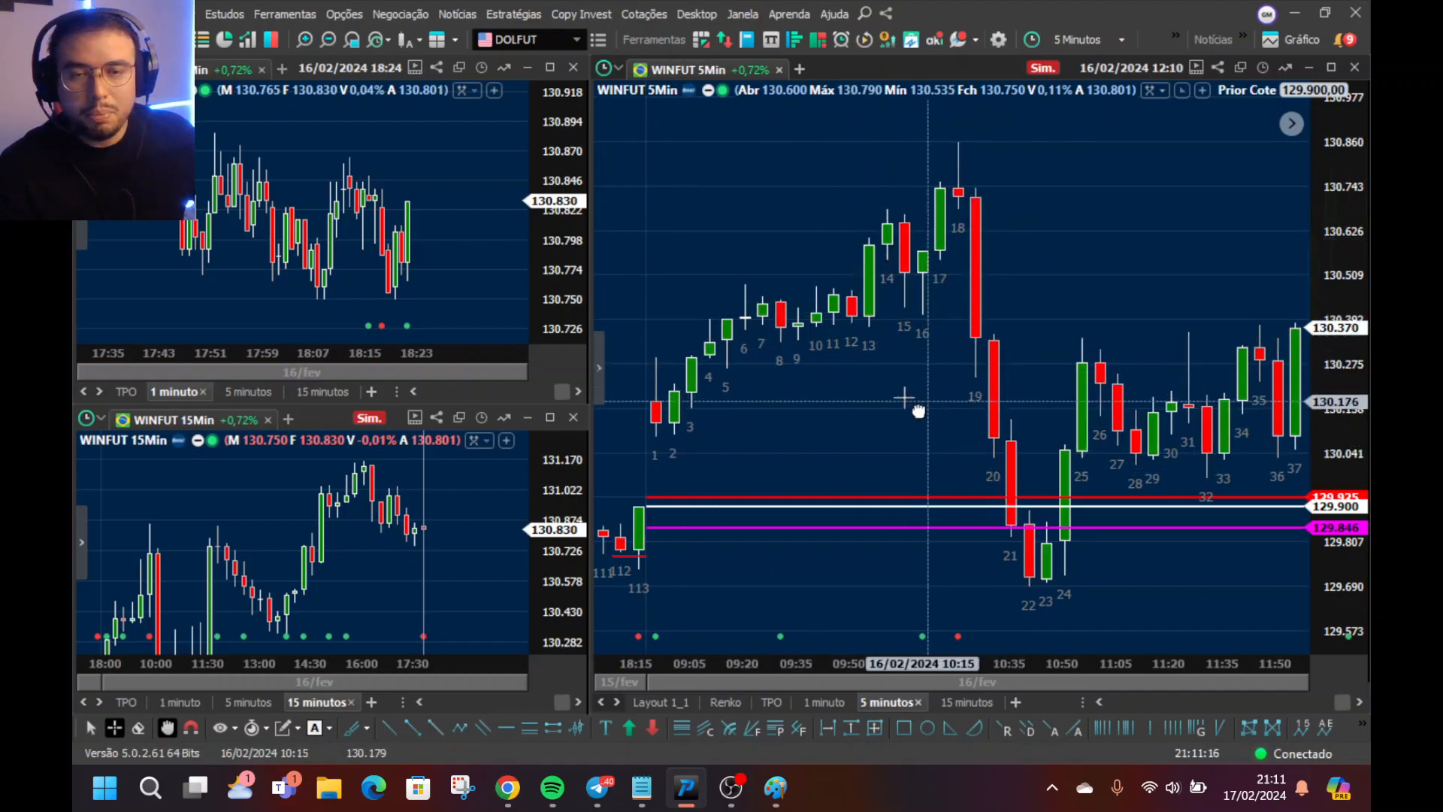
scroll(844, 384, down, 2)
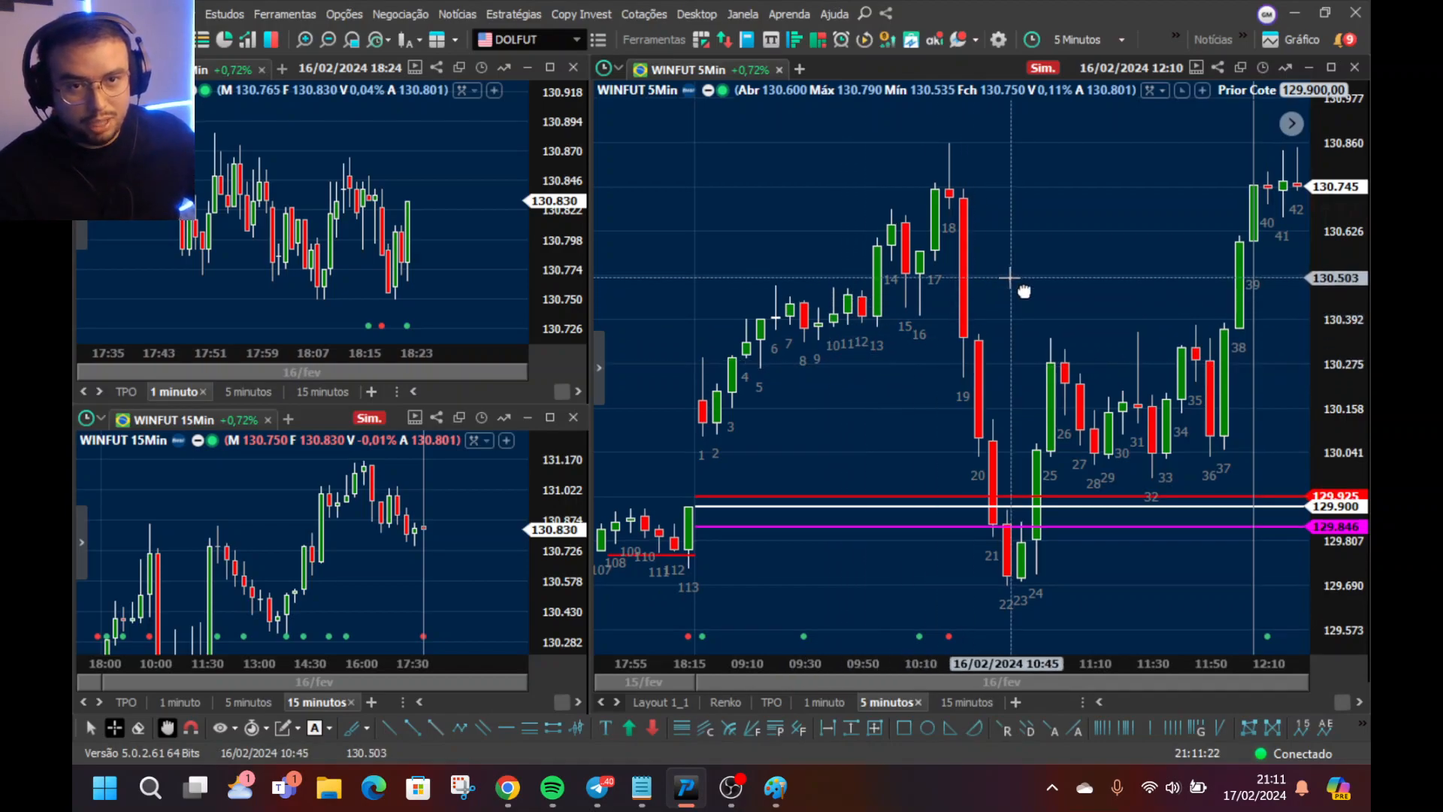
drag(1012, 278, 1015, 333)
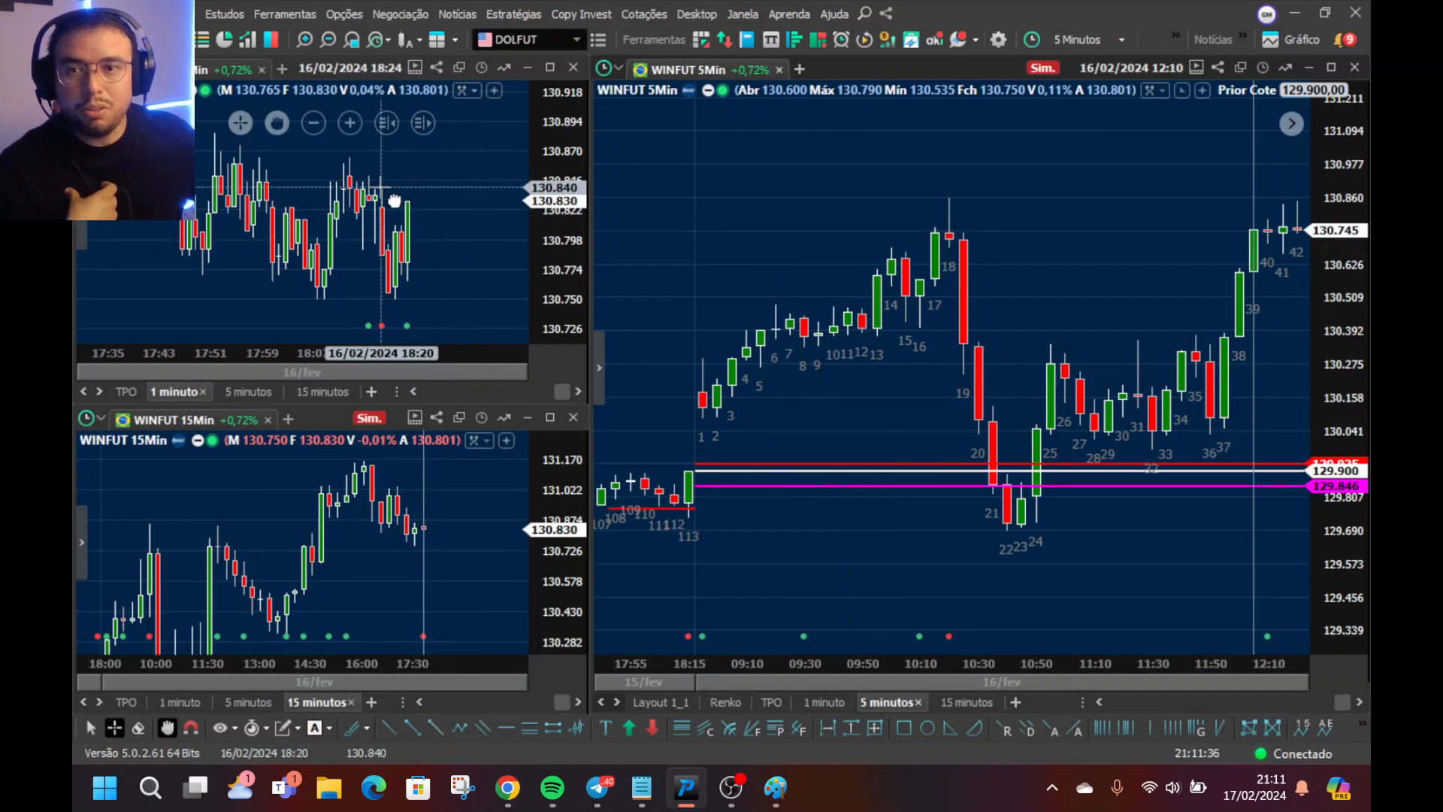
- Examine the latest 16/02 candles on the 1-minute chart and the wider 15-minute chart context
drag(460, 222, 491, 246)
scroll(195, 181, down, 1)
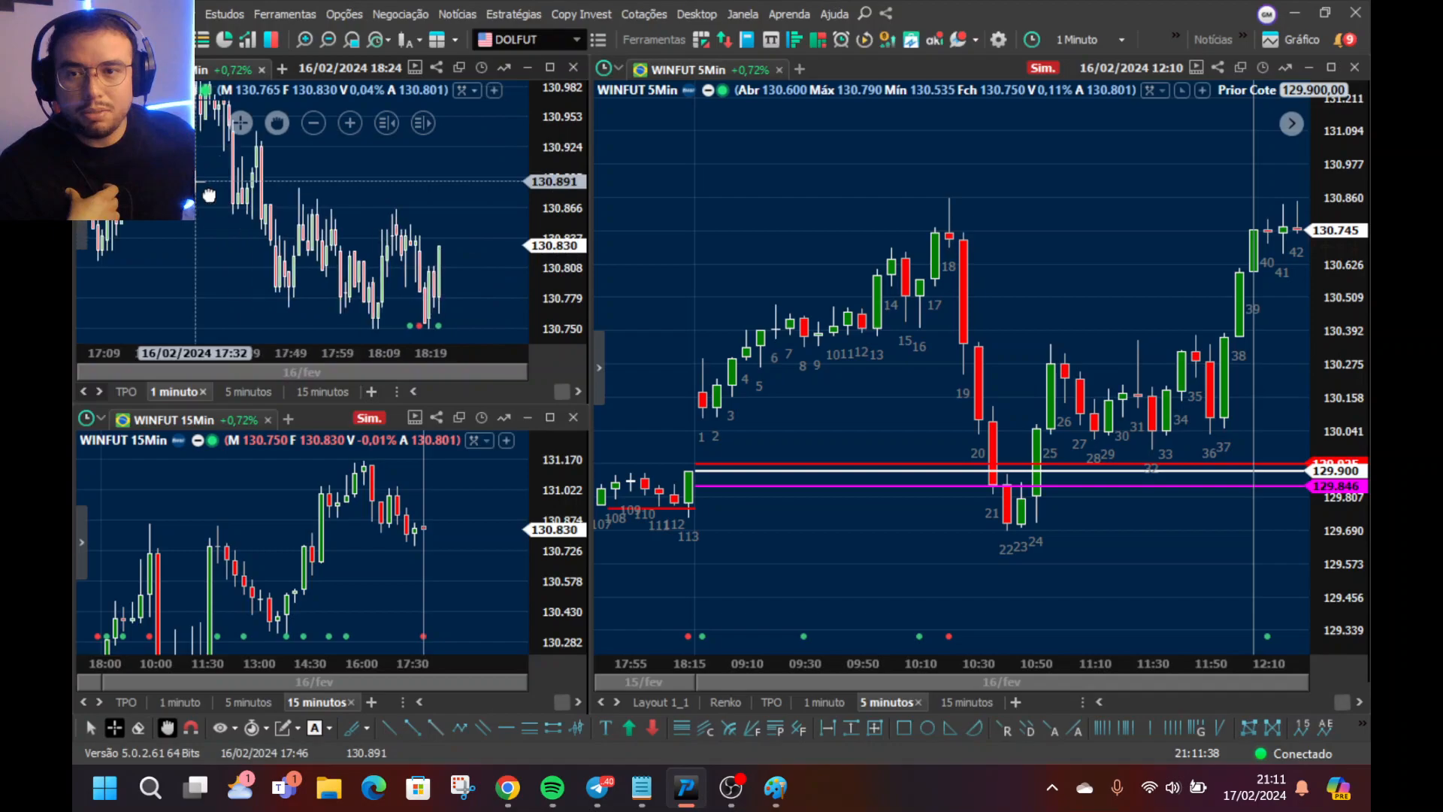
scroll(315, 272, up, 2)
scroll(327, 284, up, 3)
scroll(331, 230, down, 2)
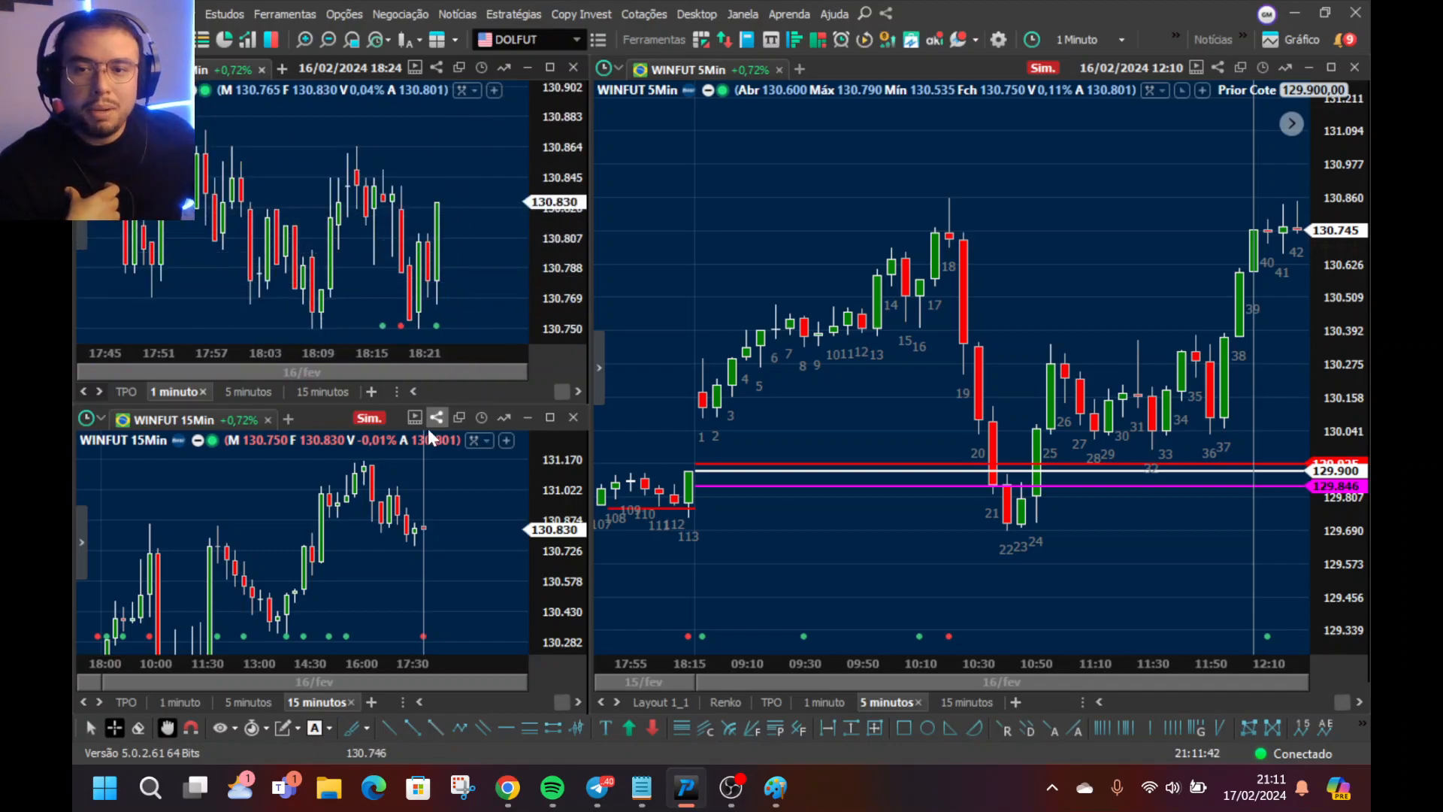
scroll(409, 511, down, 1)
drag(471, 551, 472, 593)
scroll(405, 554, down, 1)
drag(406, 556, 448, 584)
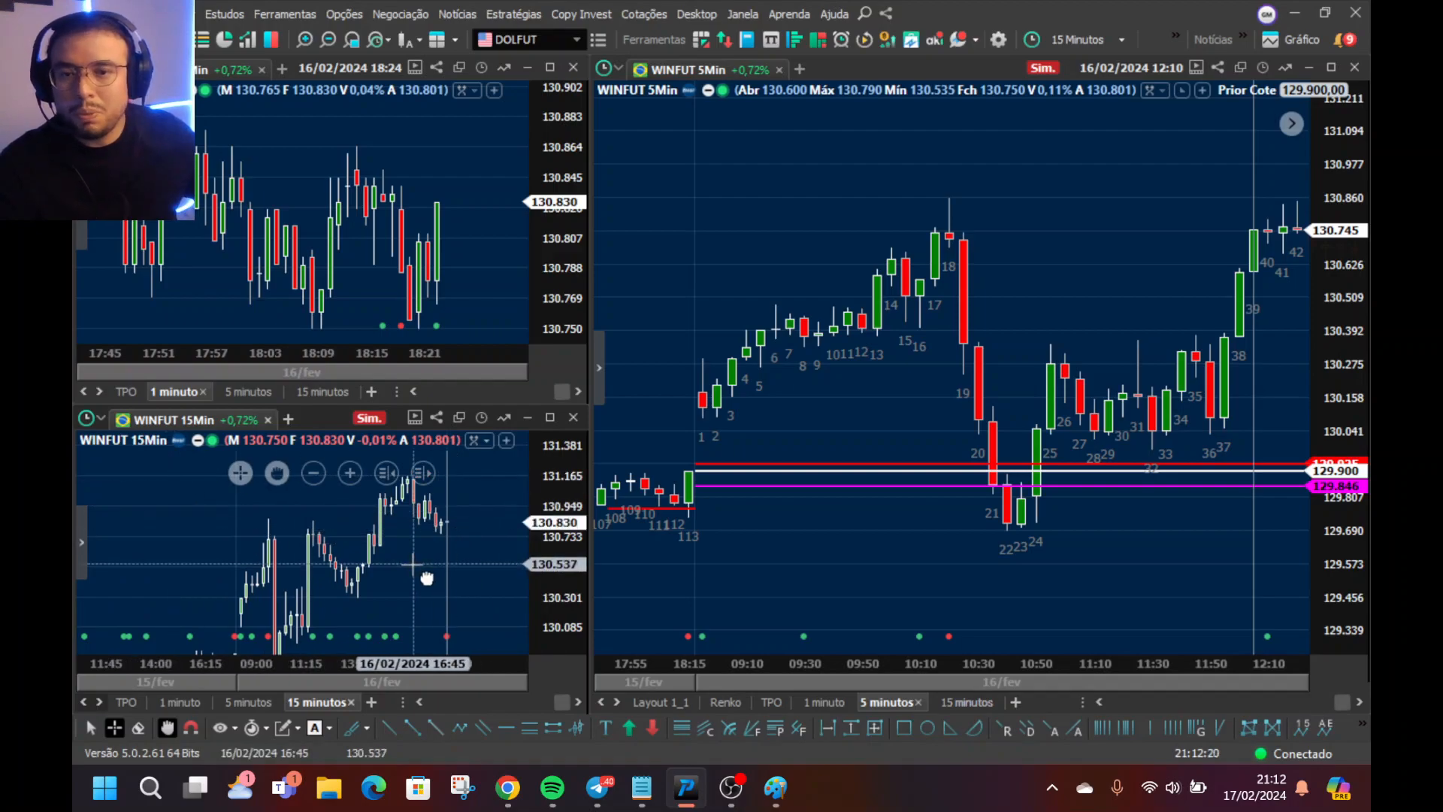
- Maximize the WINFUT 15-minute chart and examine its price history back to mid-January
click(549, 417)
scroll(566, 434, down, 5)
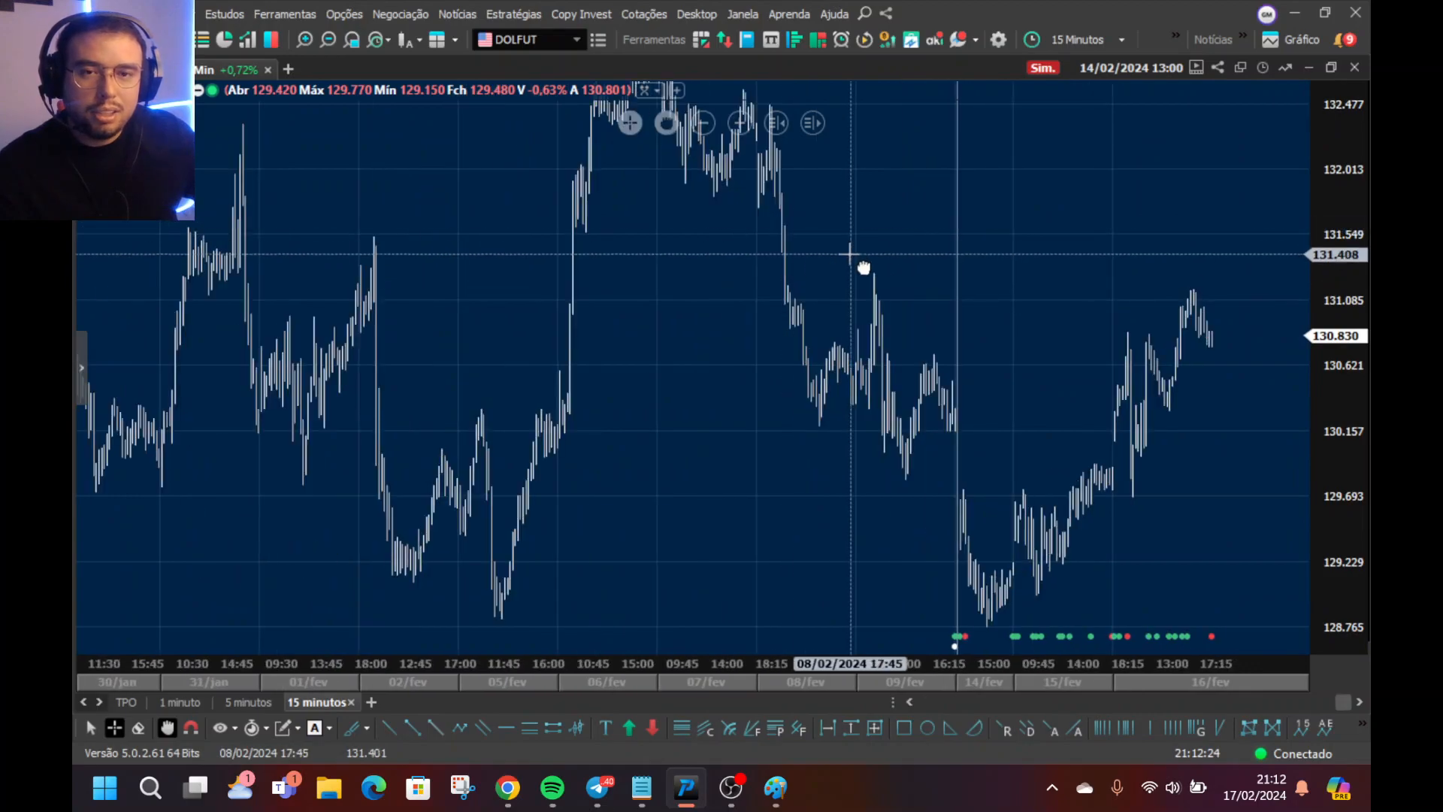
scroll(850, 254, down, 5)
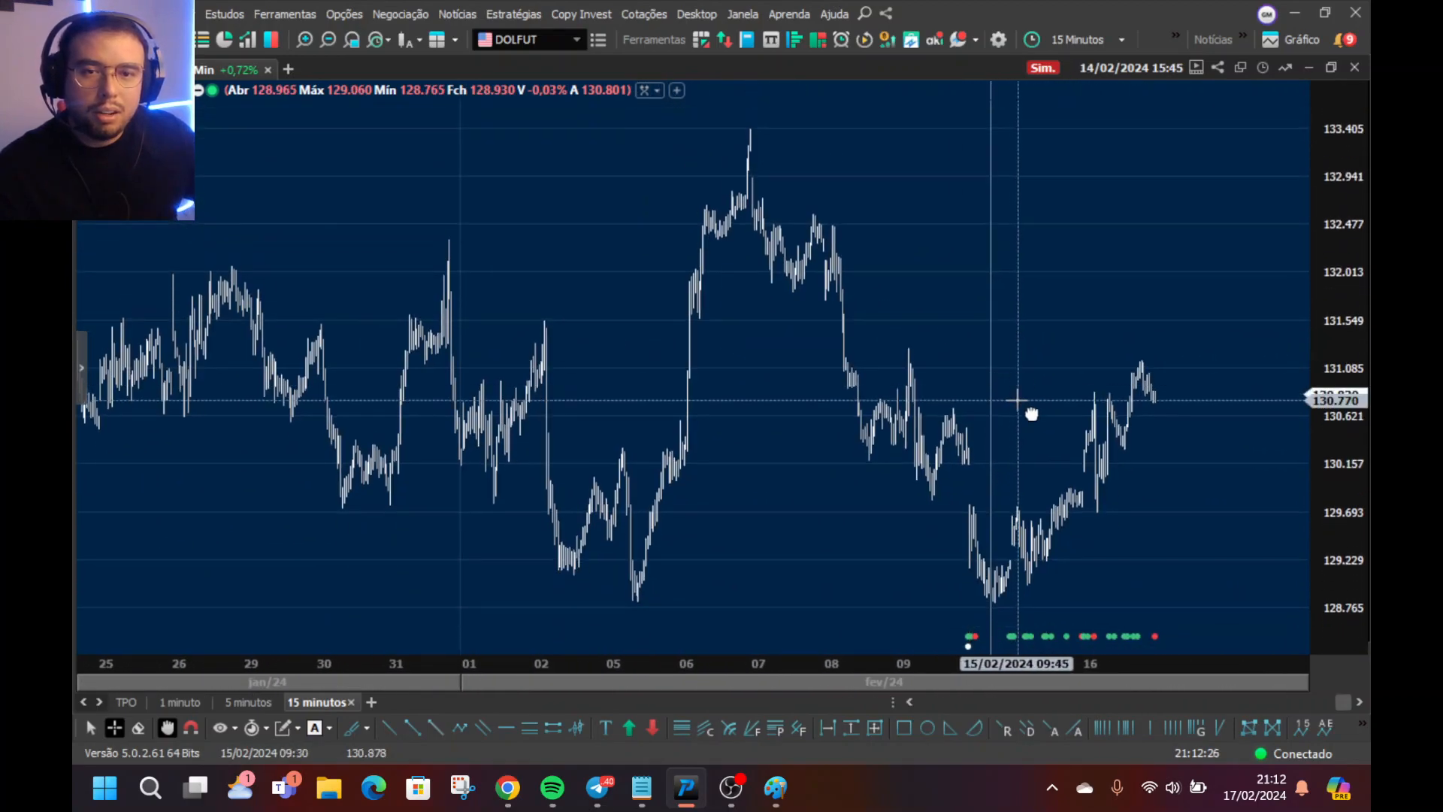
scroll(1031, 414, down, 3)
scroll(782, 387, down, 3)
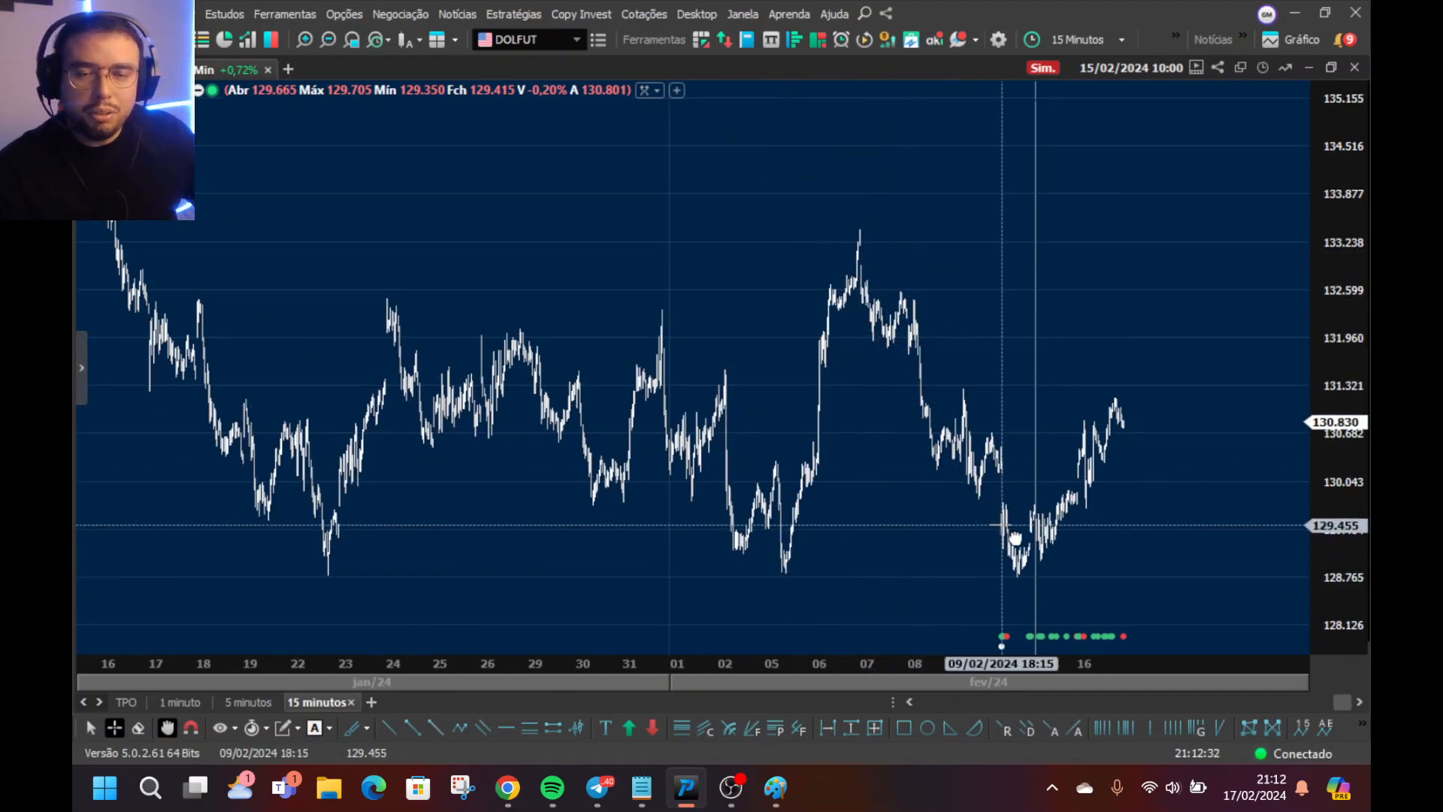
drag(1016, 538, 872, 531)
- Trace the price swings from the 08/02 high through the 14/02 low with a zigzag polyline on the 15-minute chart
click(462, 729)
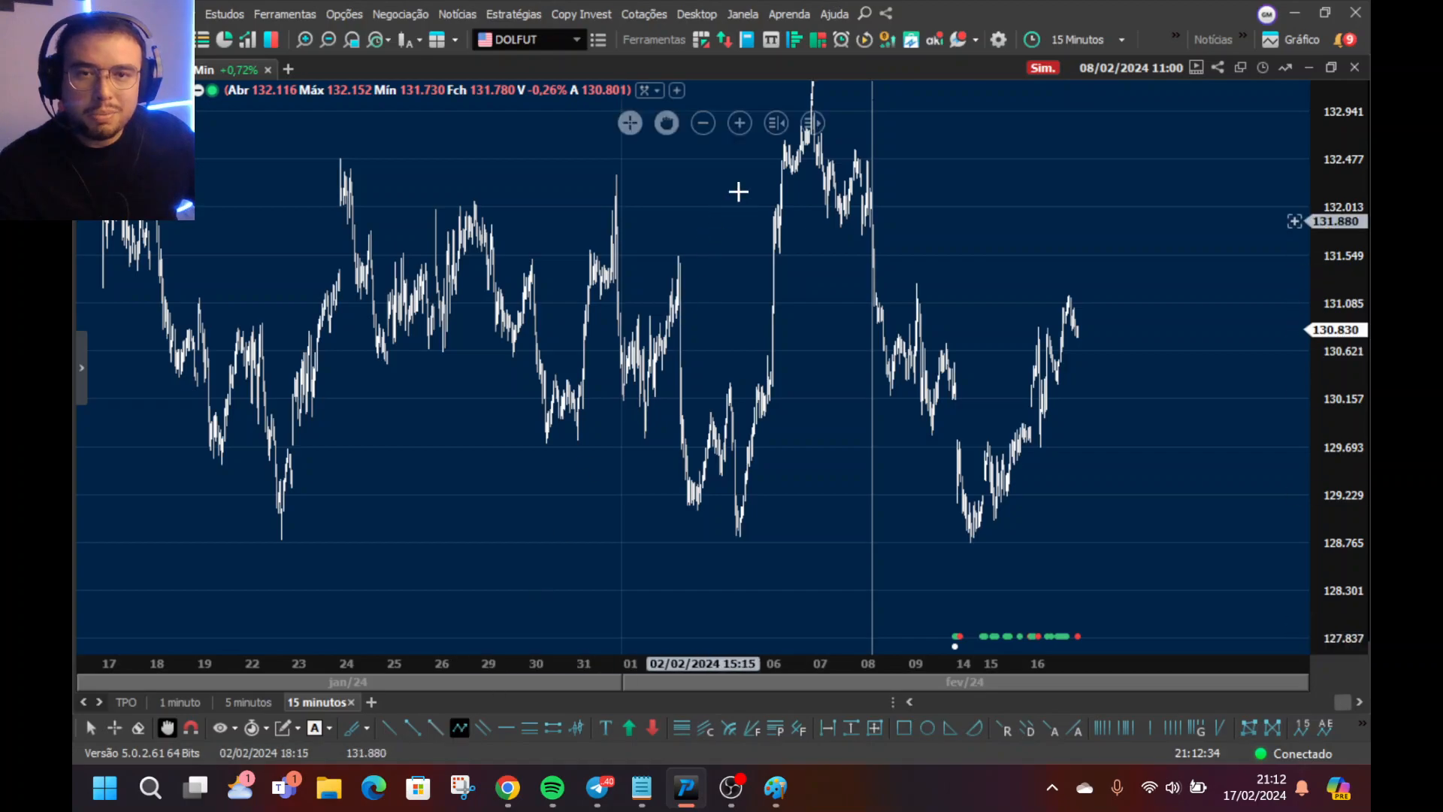
click(858, 141)
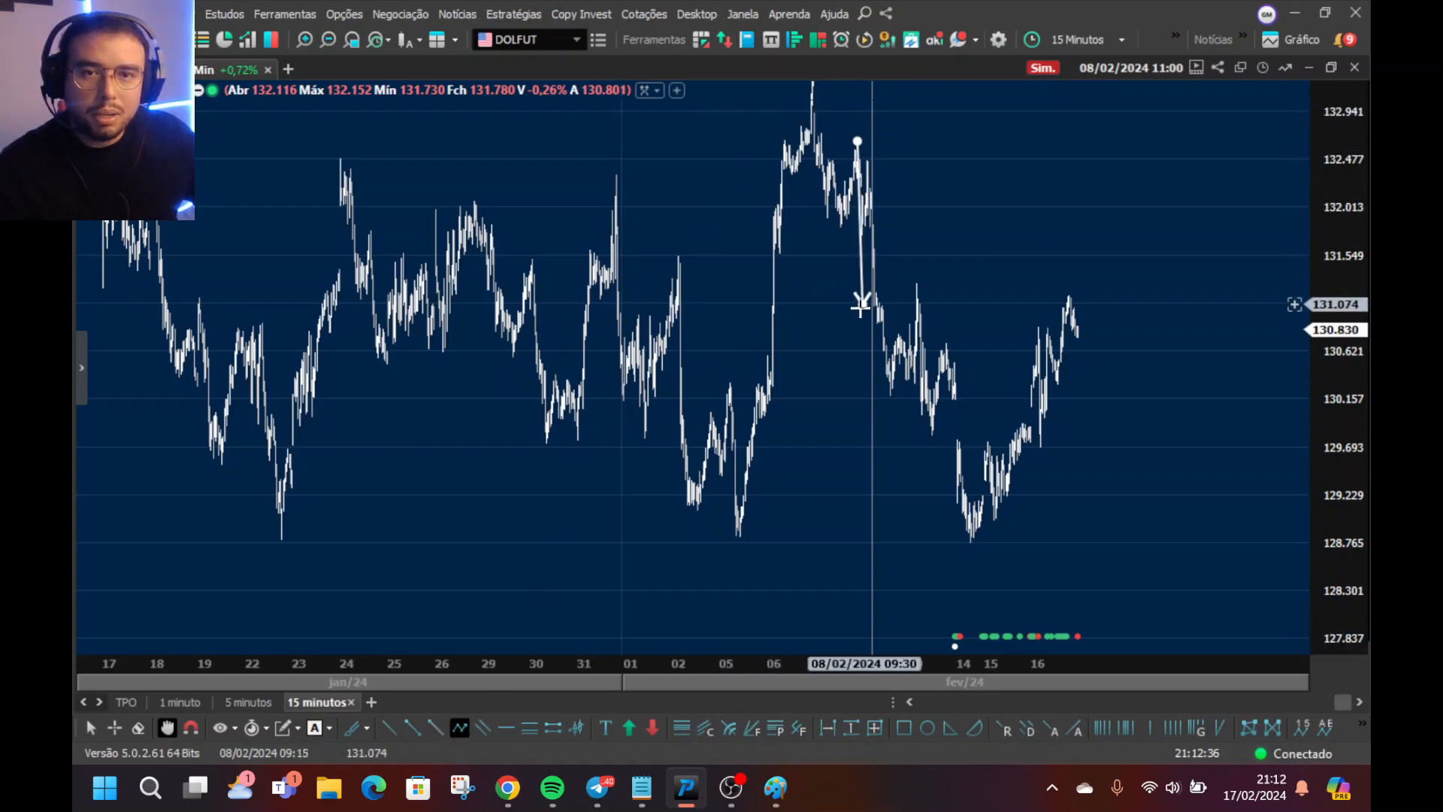
click(846, 321)
click(870, 332)
click(882, 404)
click(912, 282)
click(914, 449)
click(941, 329)
click(962, 556)
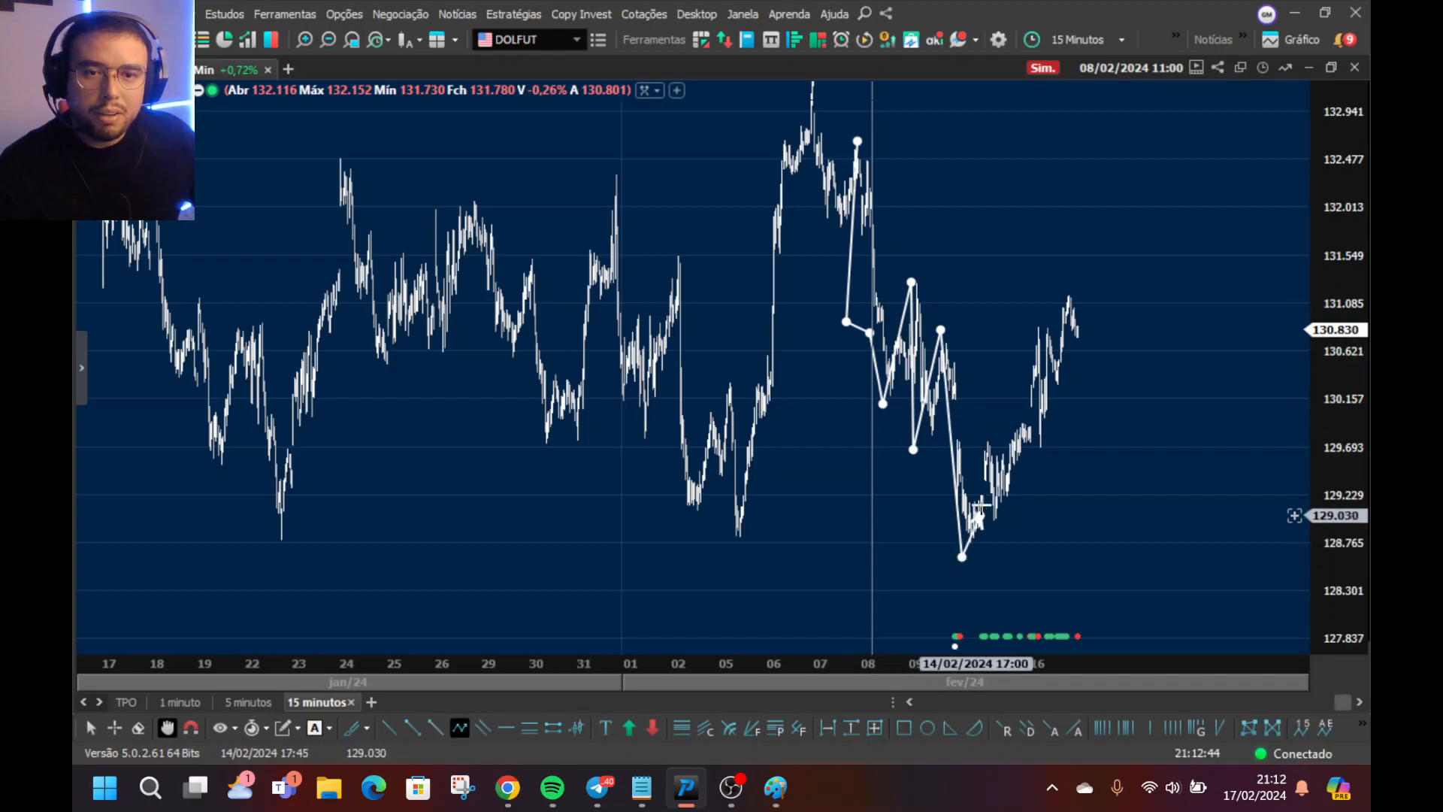
click(989, 444)
click(996, 527)
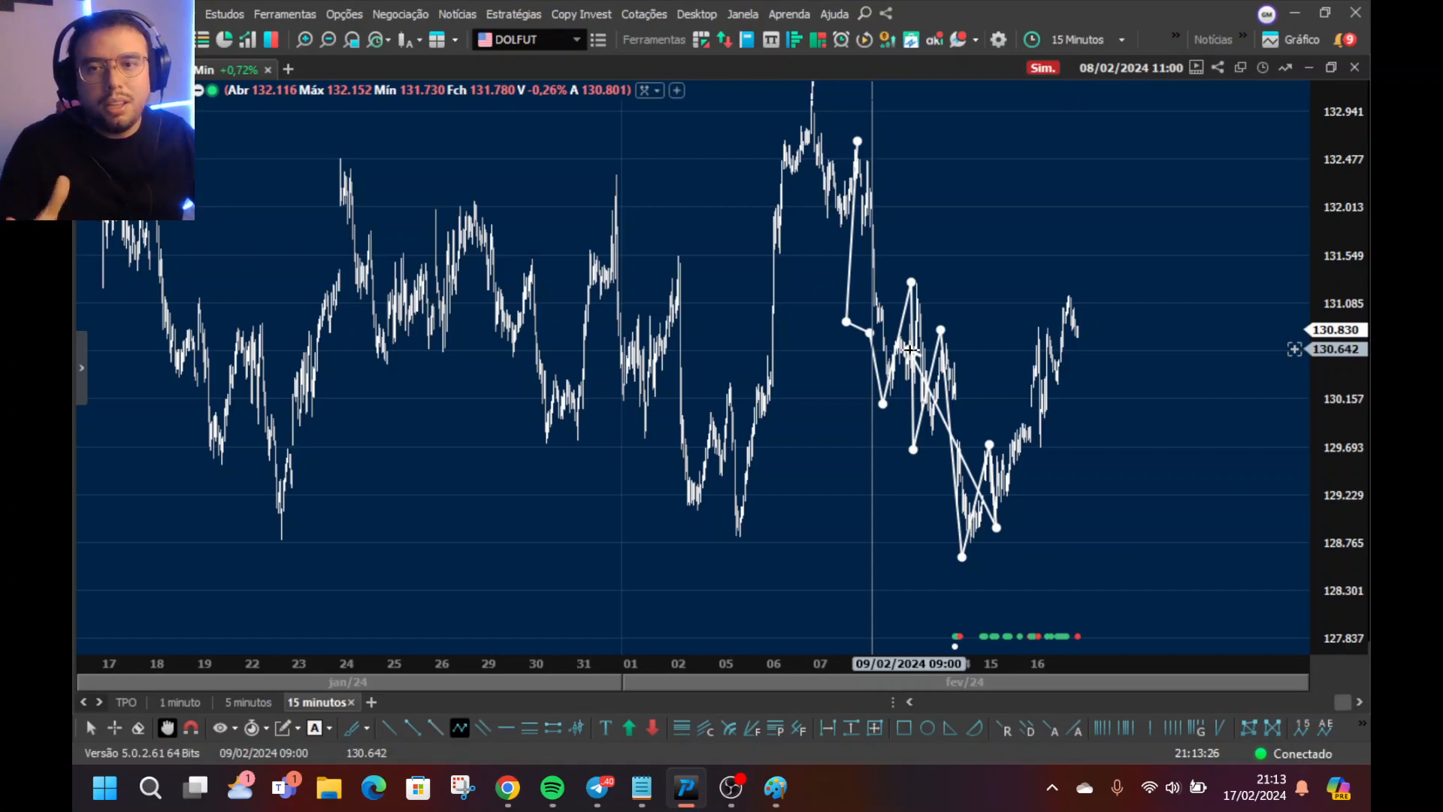
scroll(910, 350, down, 3)
key(Escape)
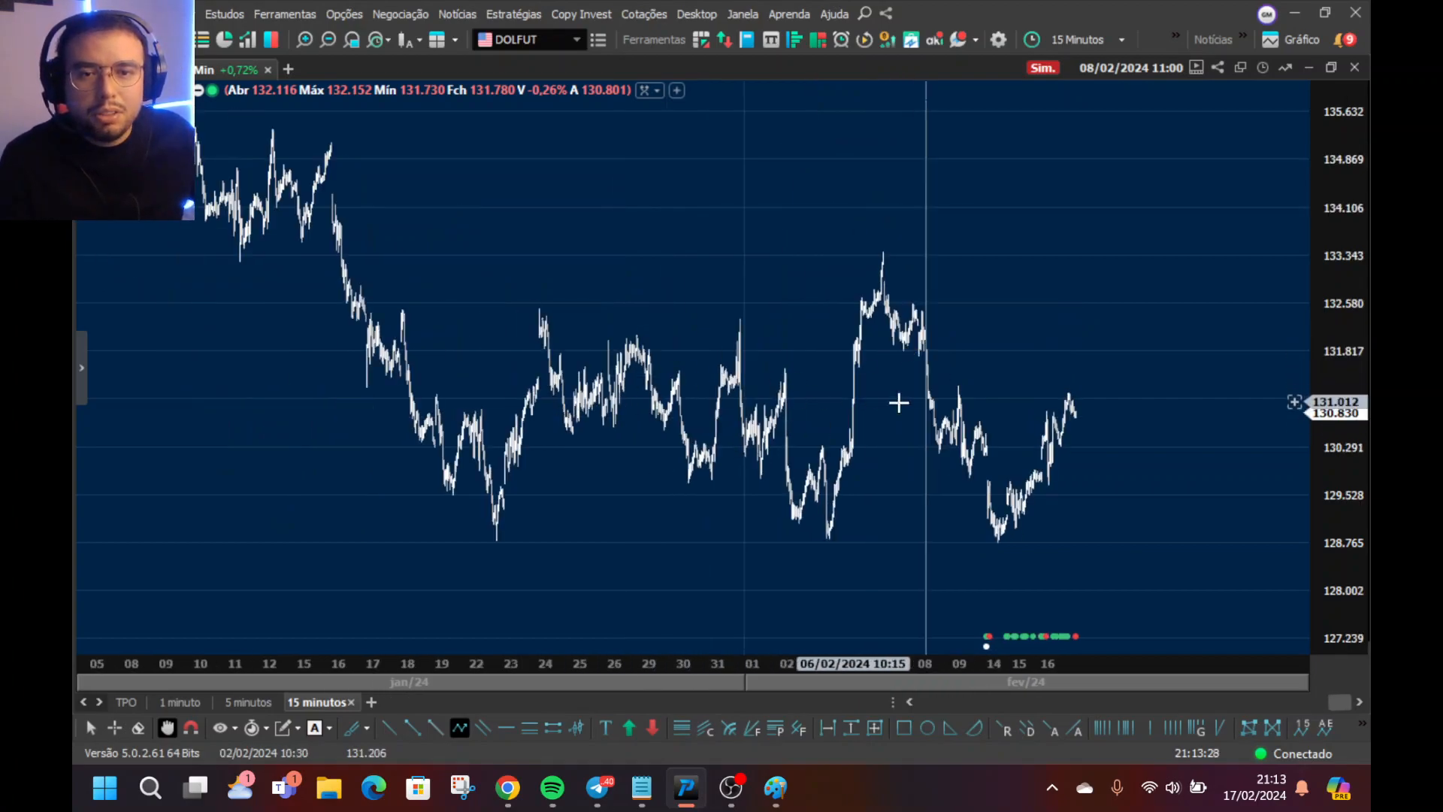
double_click(1005, 382)
- Delete the zigzag polyline from the 15-minute chart
scroll(954, 457, down, 1)
scroll(902, 458, up, 5)
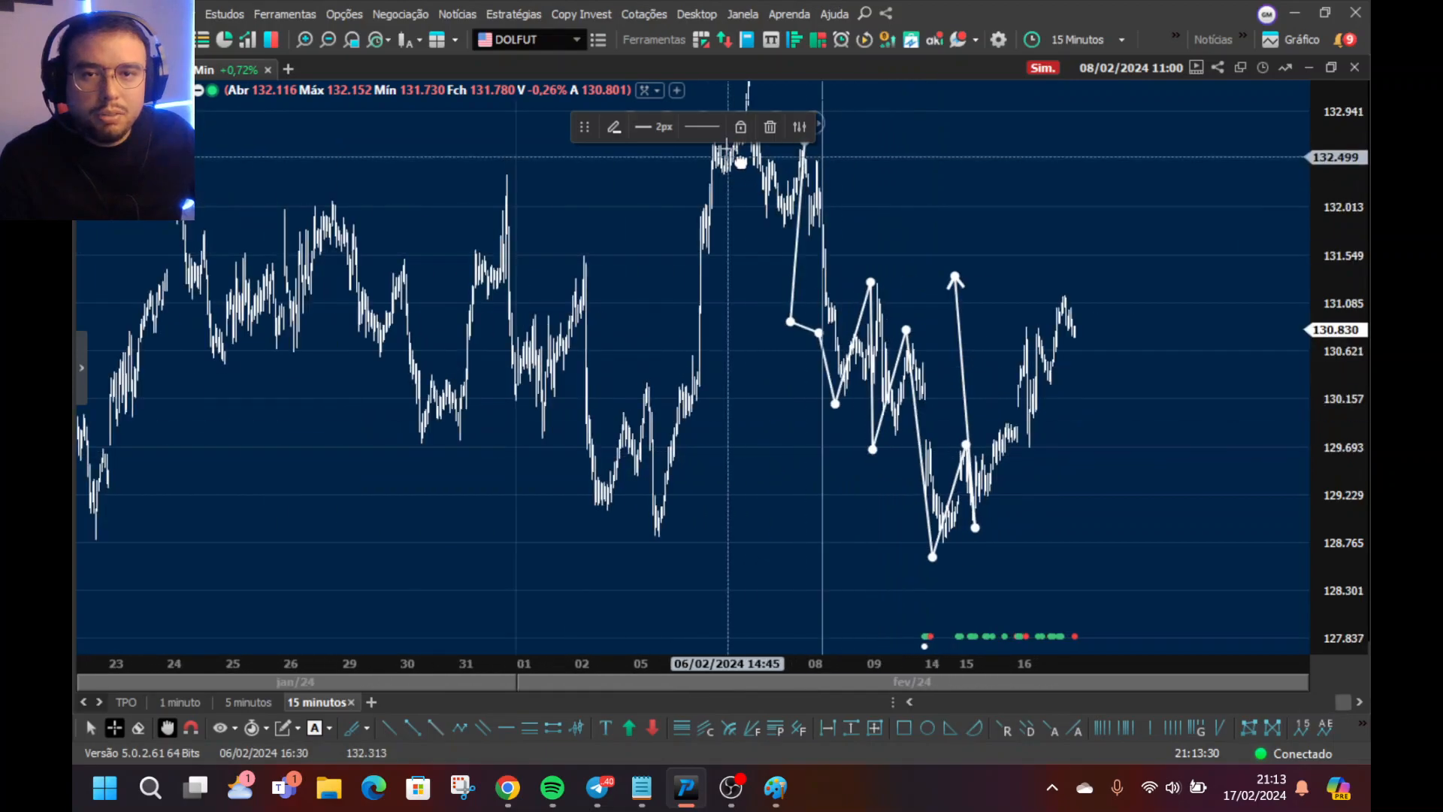
click(770, 127)
- Restore the 15-minute chart to its place in the layout, showing the 15/02 and 16/02 sessions
click(1331, 67)
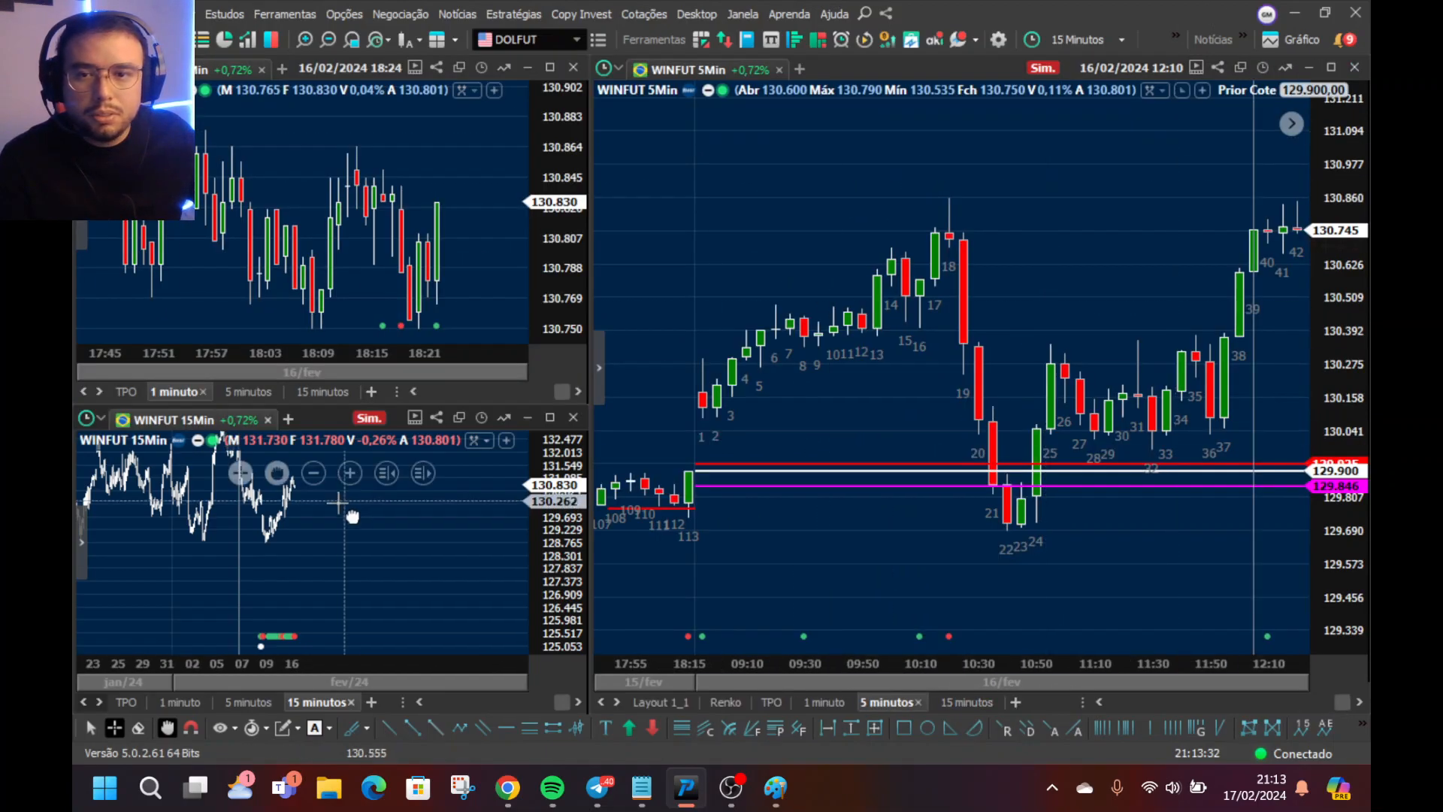
scroll(293, 545, up, 4)
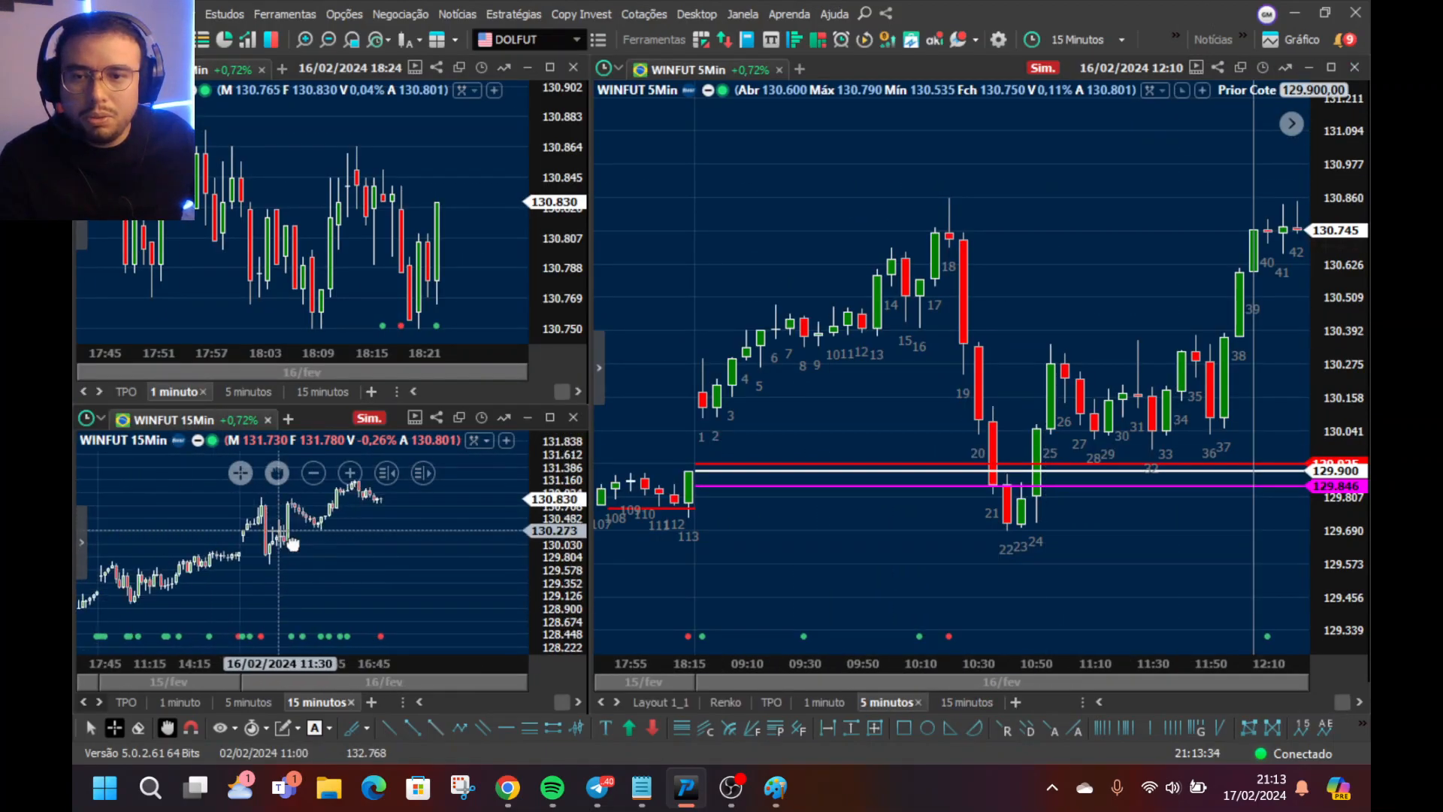
scroll(434, 512, up, 3)
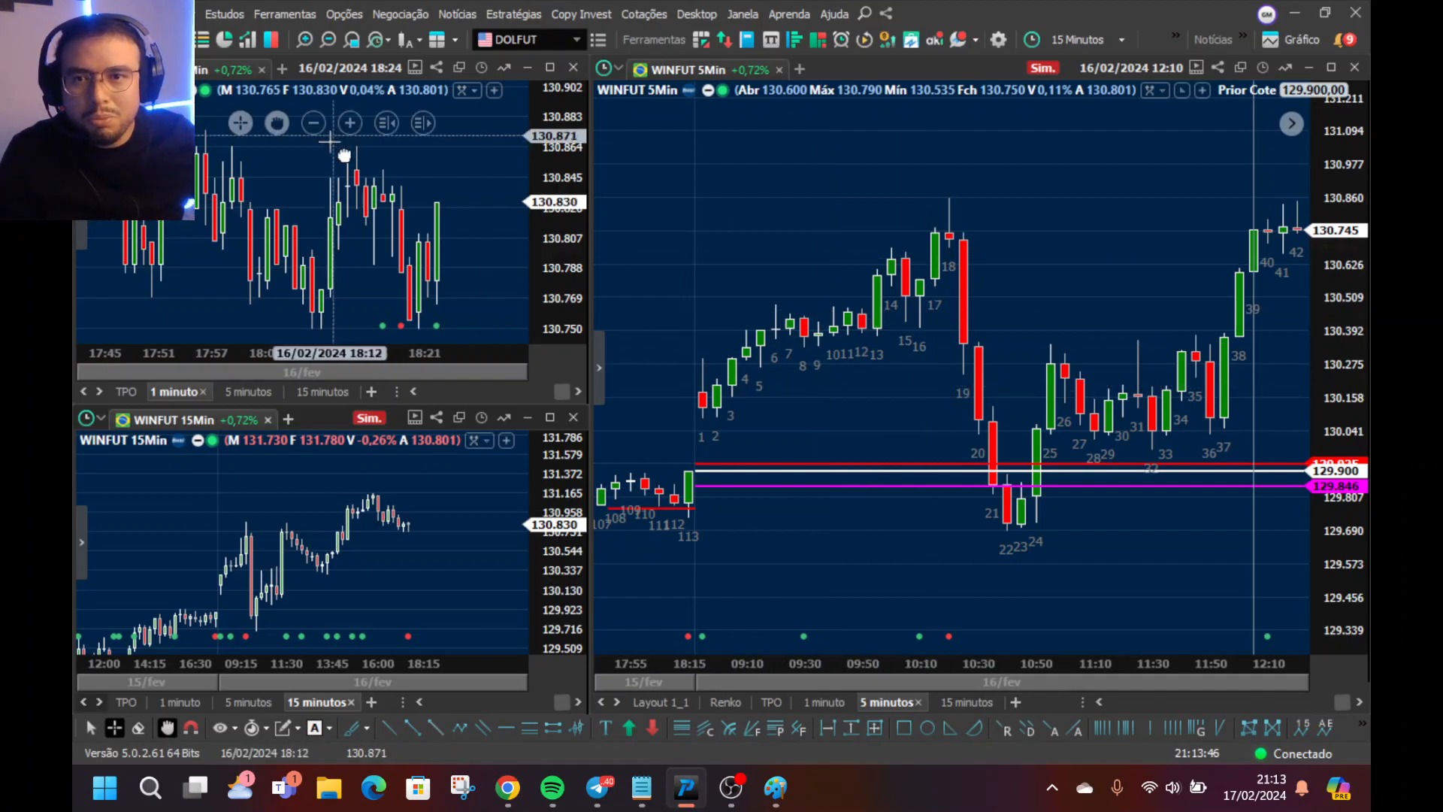
- Maximize the WINFUT 1-minute chart and bring more of the 16/02 afternoon session into view
drag(484, 237, 493, 206)
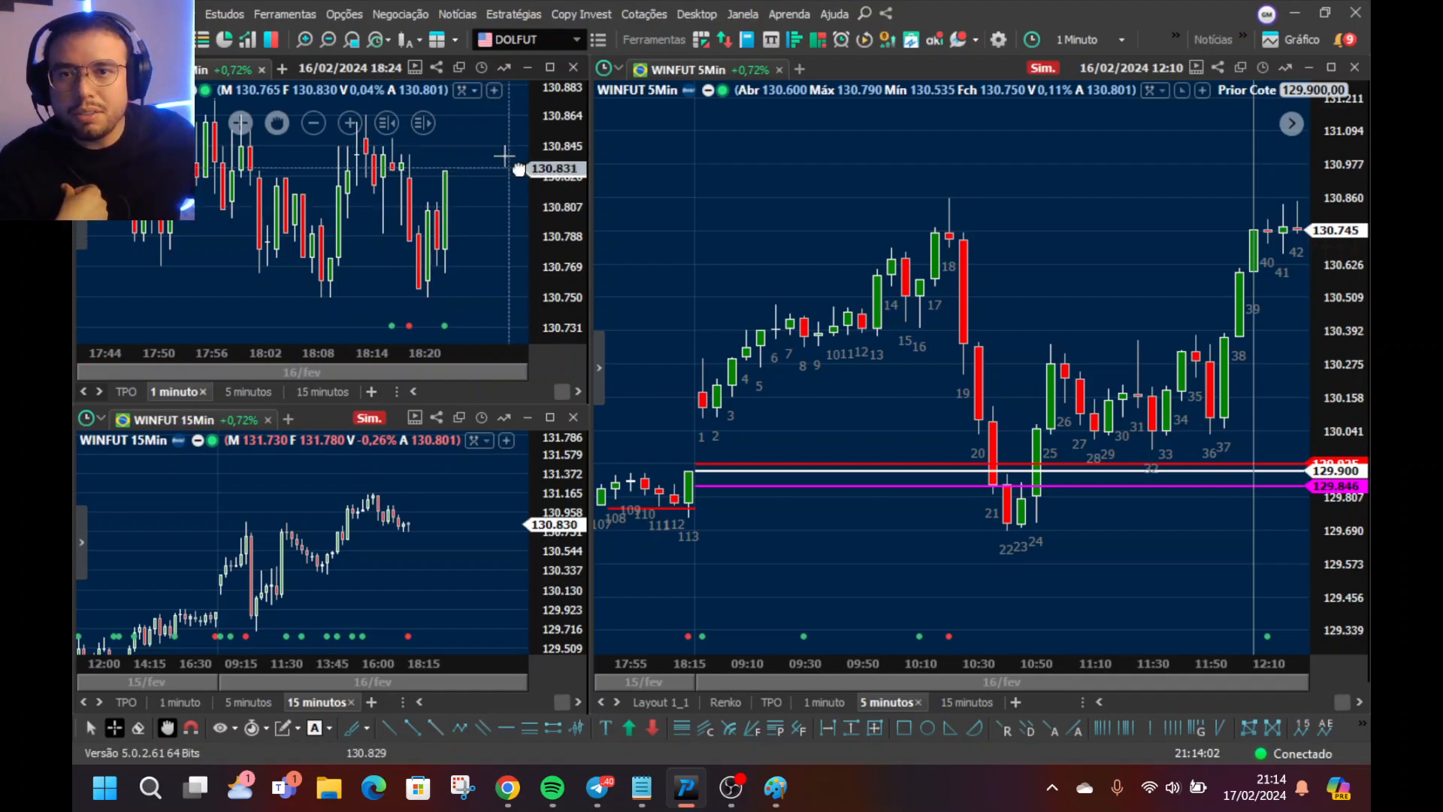
click(550, 67)
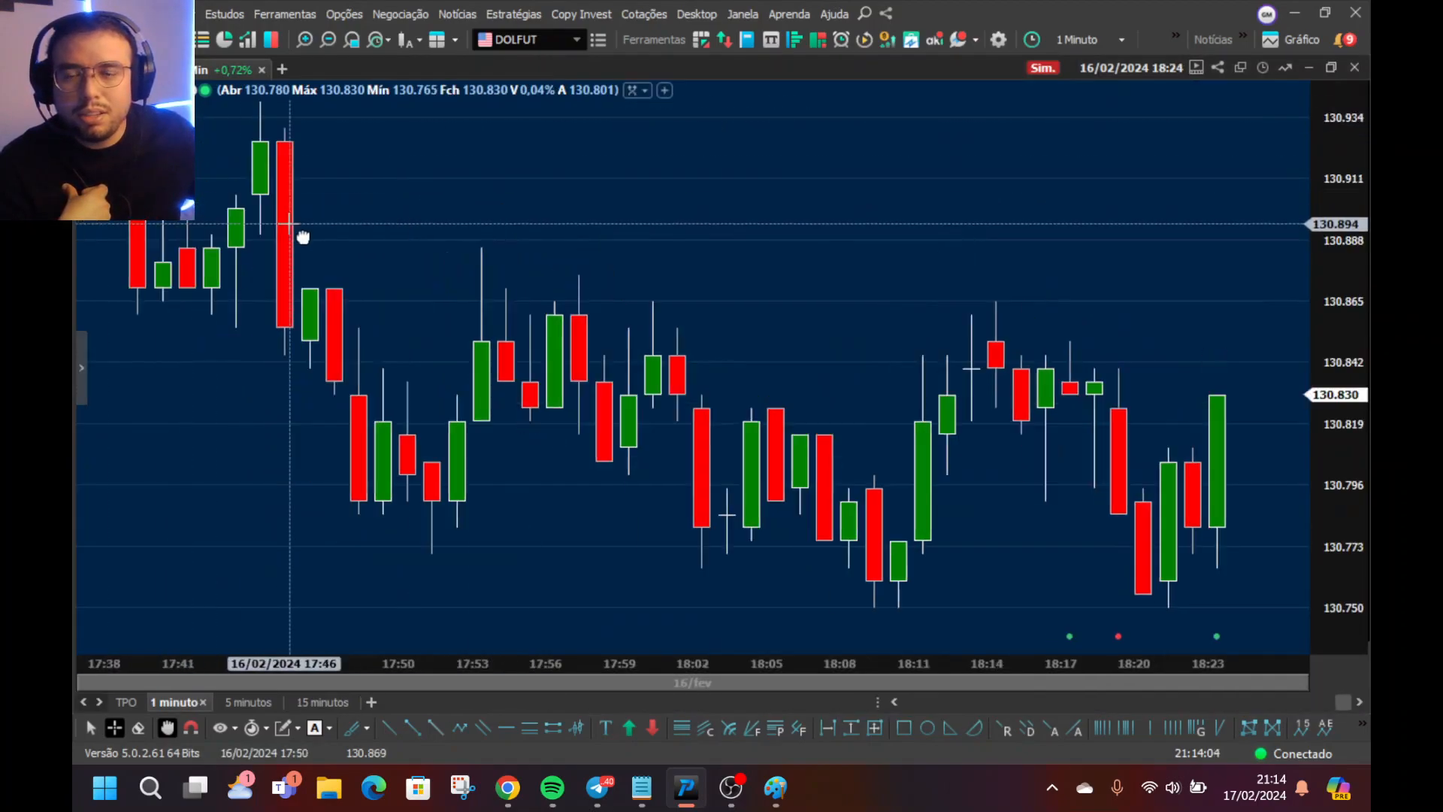
scroll(303, 238, down, 3)
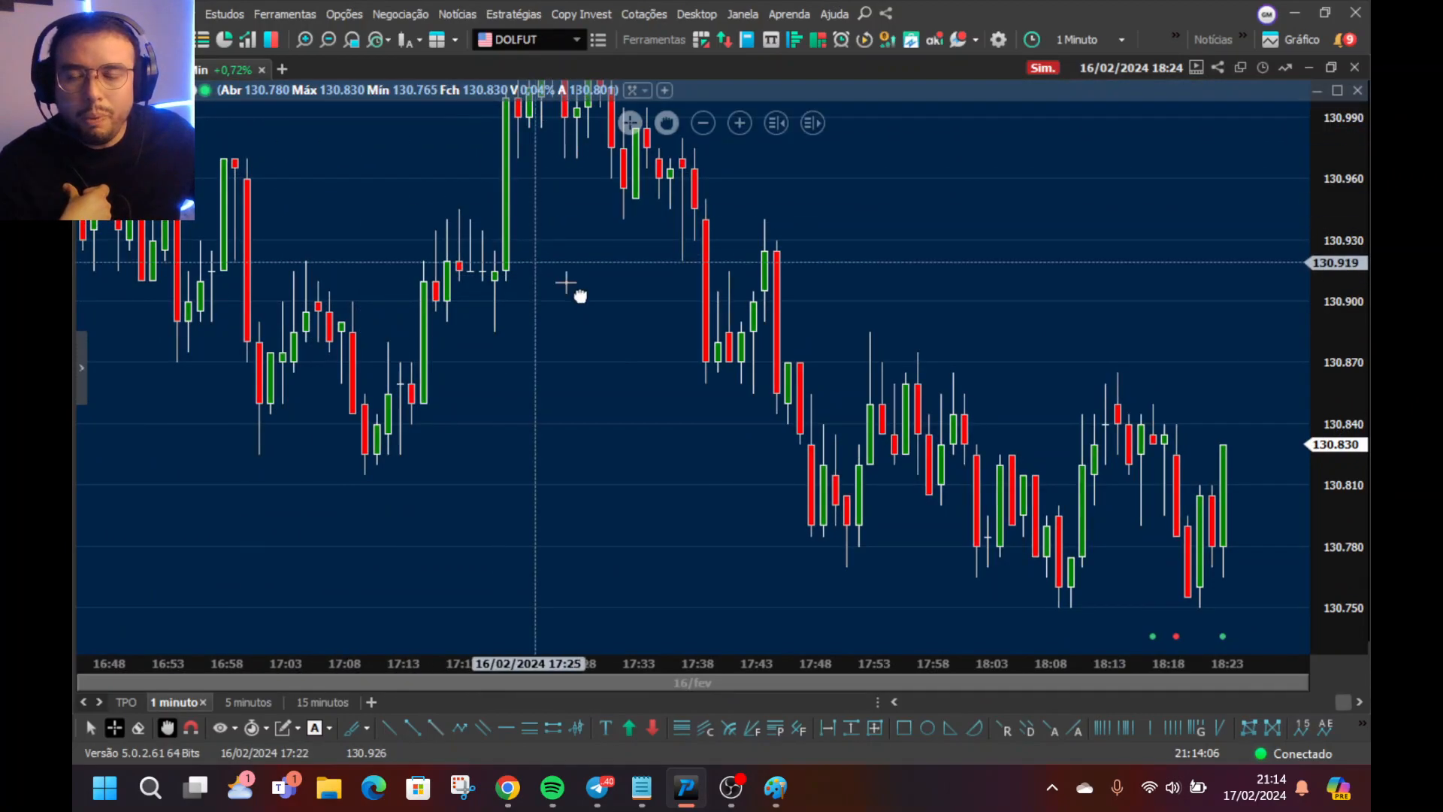
drag(602, 391, 591, 456)
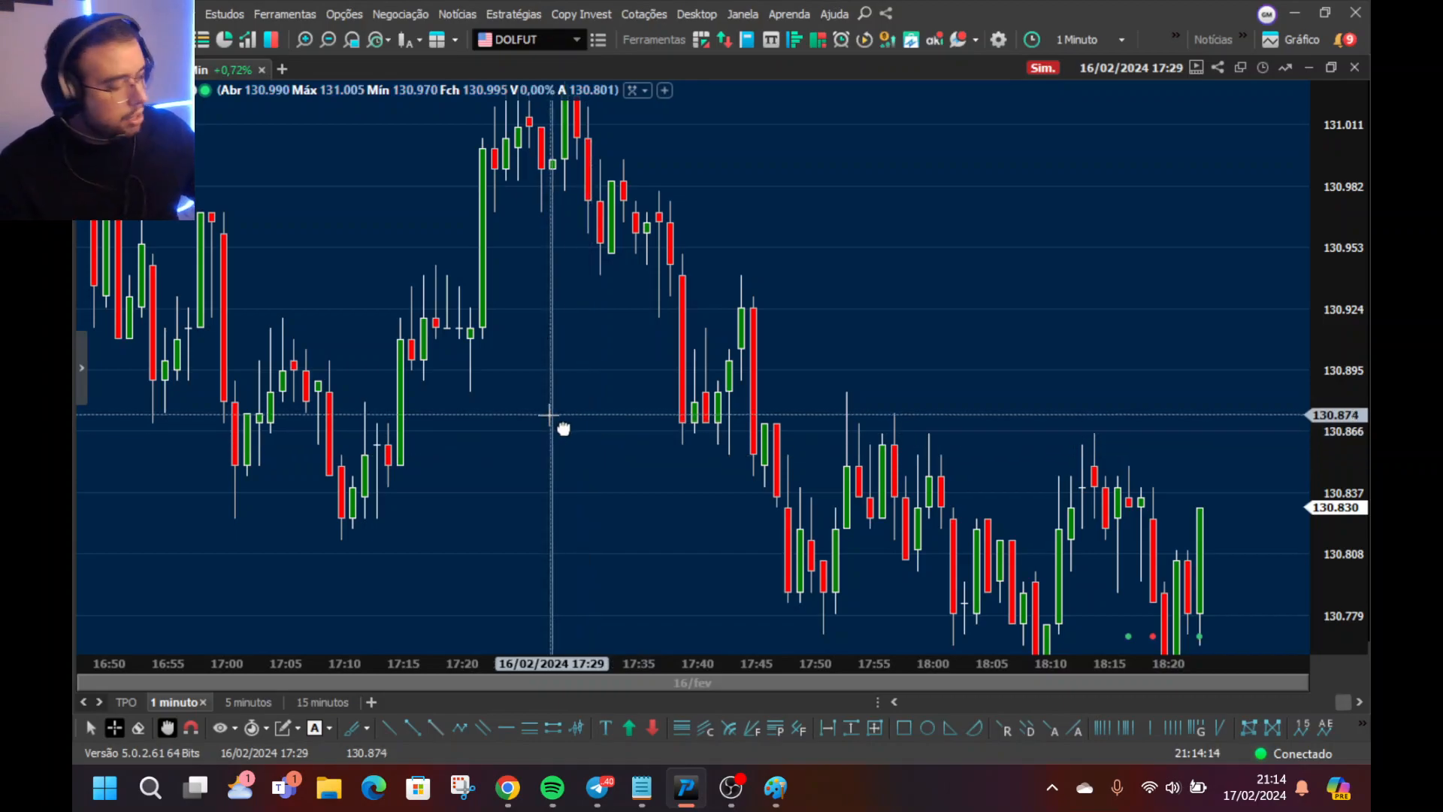
- Change the maximized WINFUT chart's period to 1 Dia (1D) and show the January and February candles
text(1 )
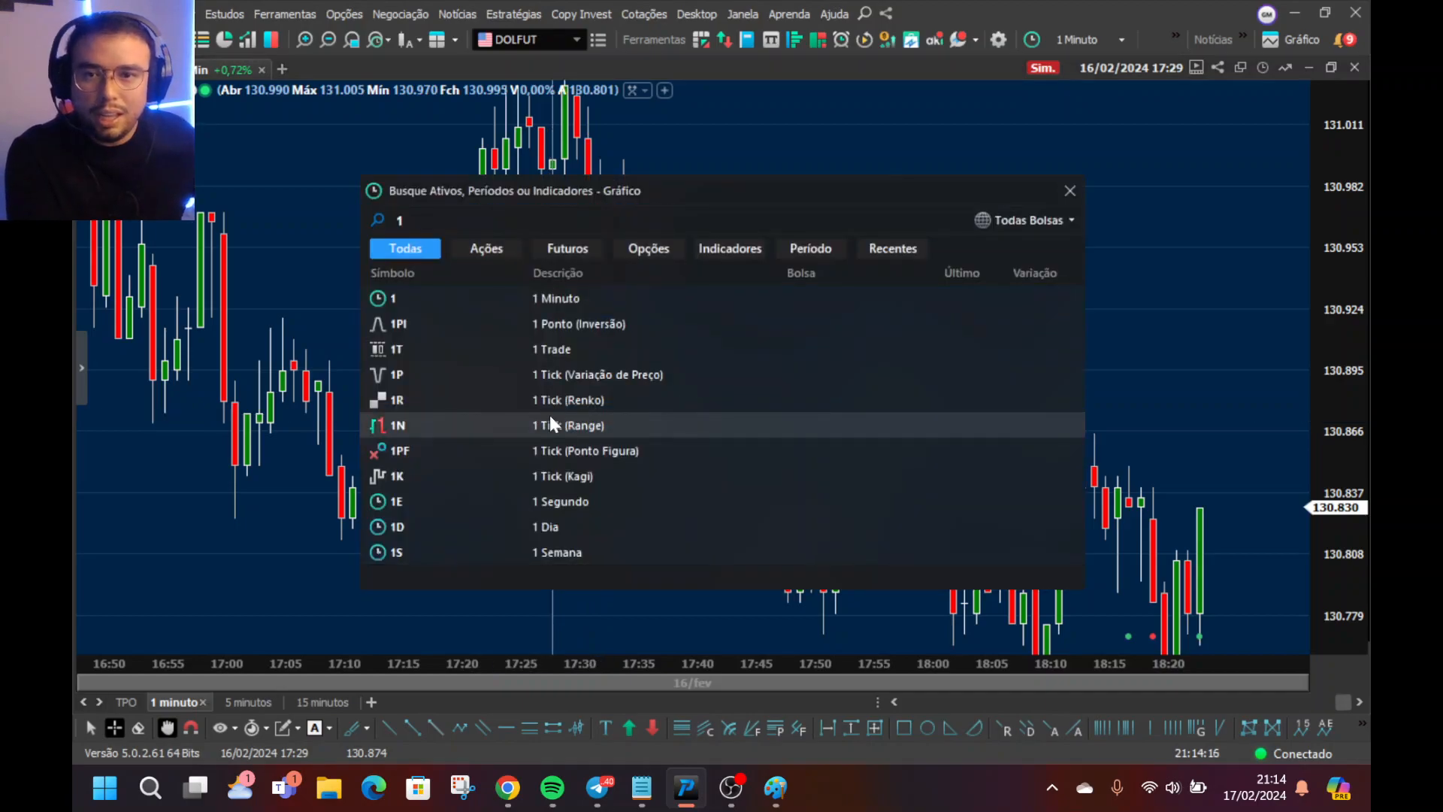
text(D)
click(482, 293)
scroll(473, 308, down, 8)
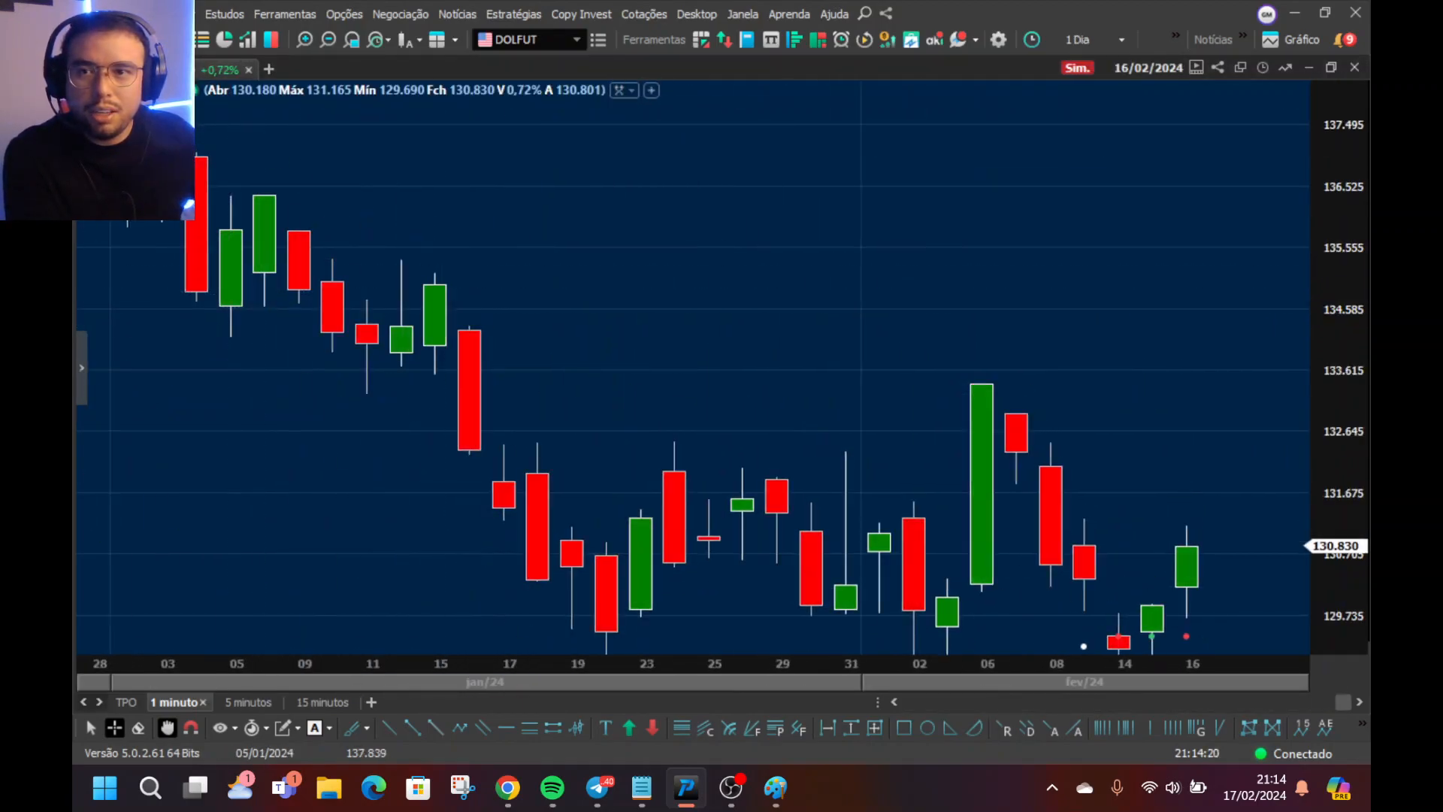
click(200, 96)
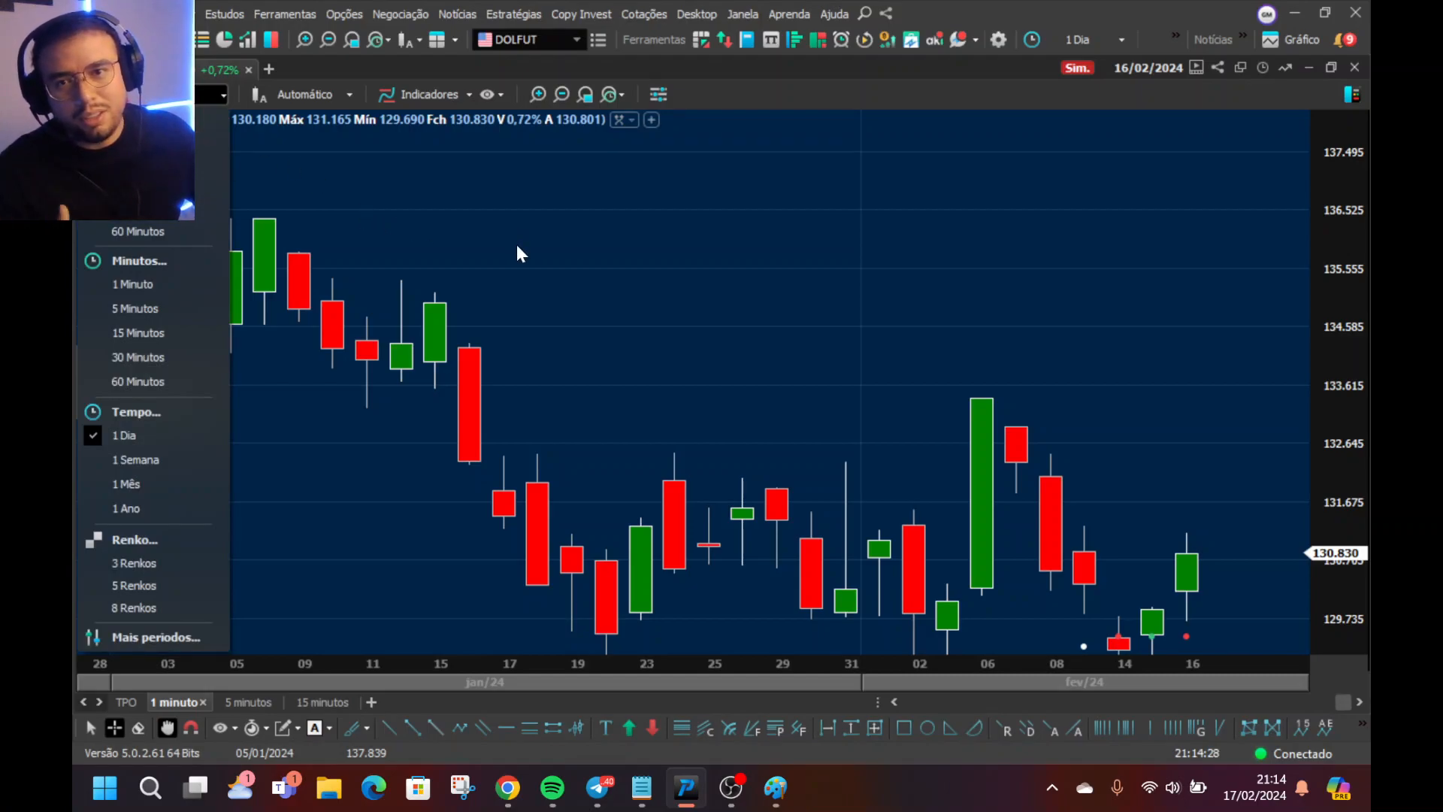
click(578, 299)
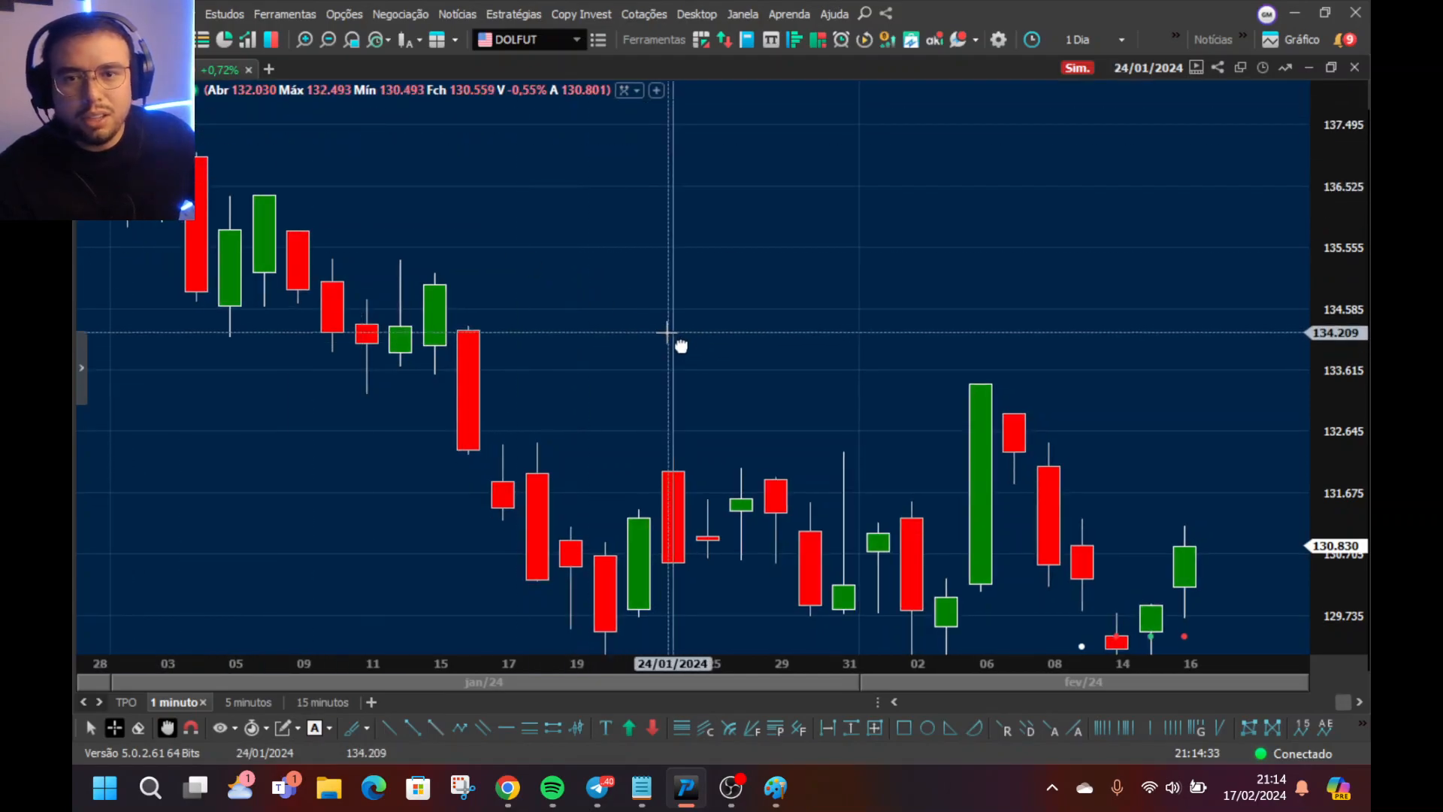
text(1D)
key(Return)
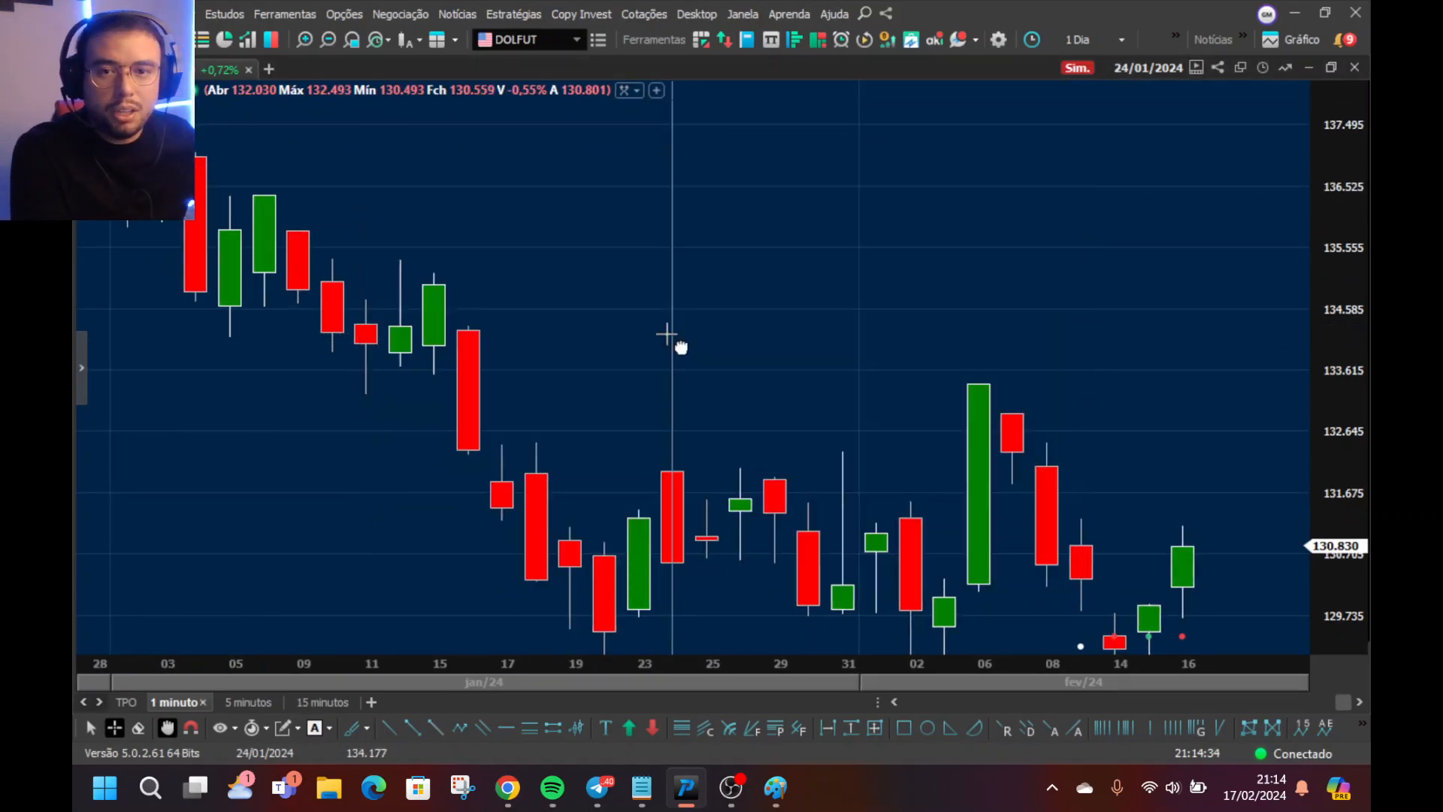
- Change the chart's period back to 1 Minuto
text(1)
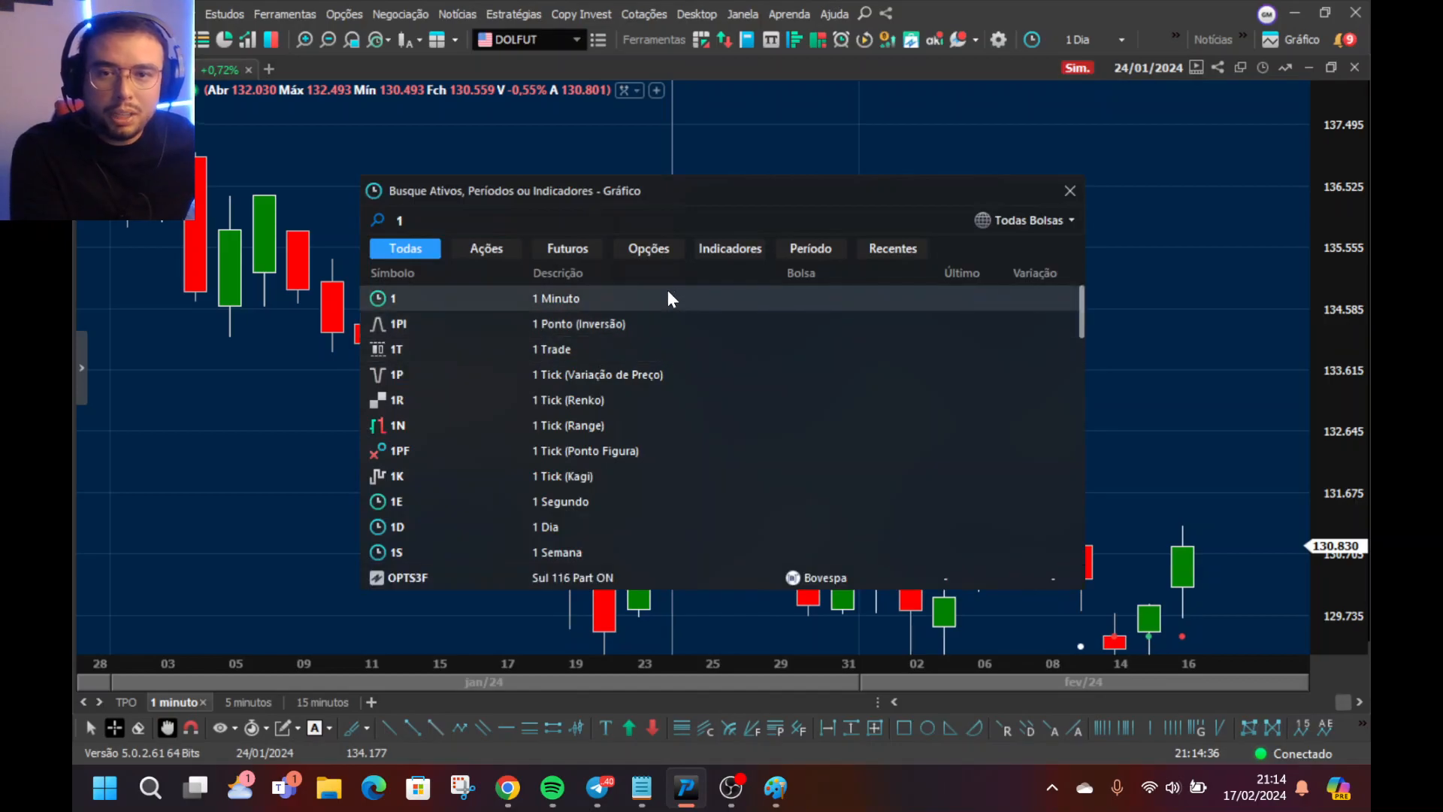
click(677, 298)
scroll(694, 394, up, 8)
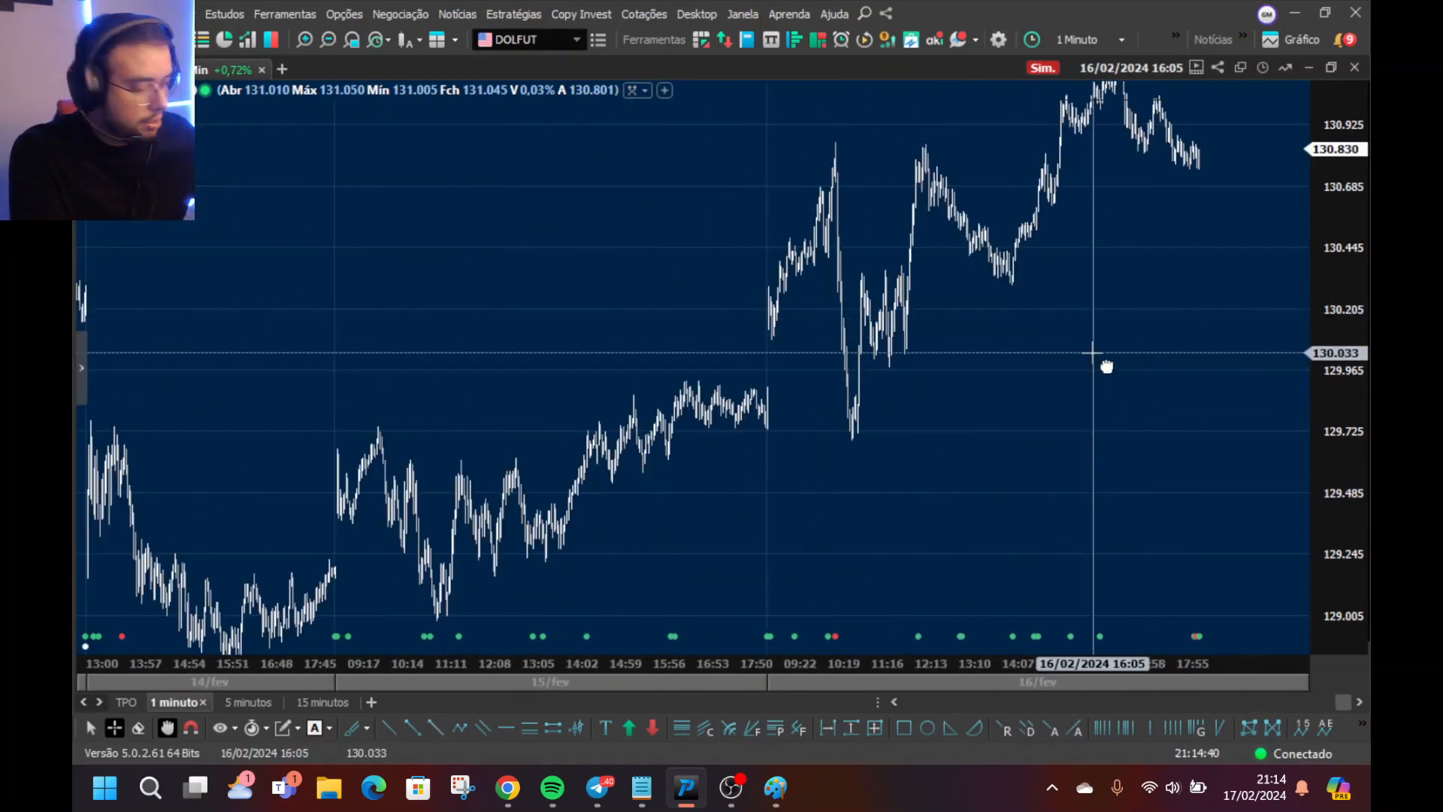
- Set the WINFUT chart to the 1D period again, showing December to February with free space after the last candle
text(1d)
key(Return)
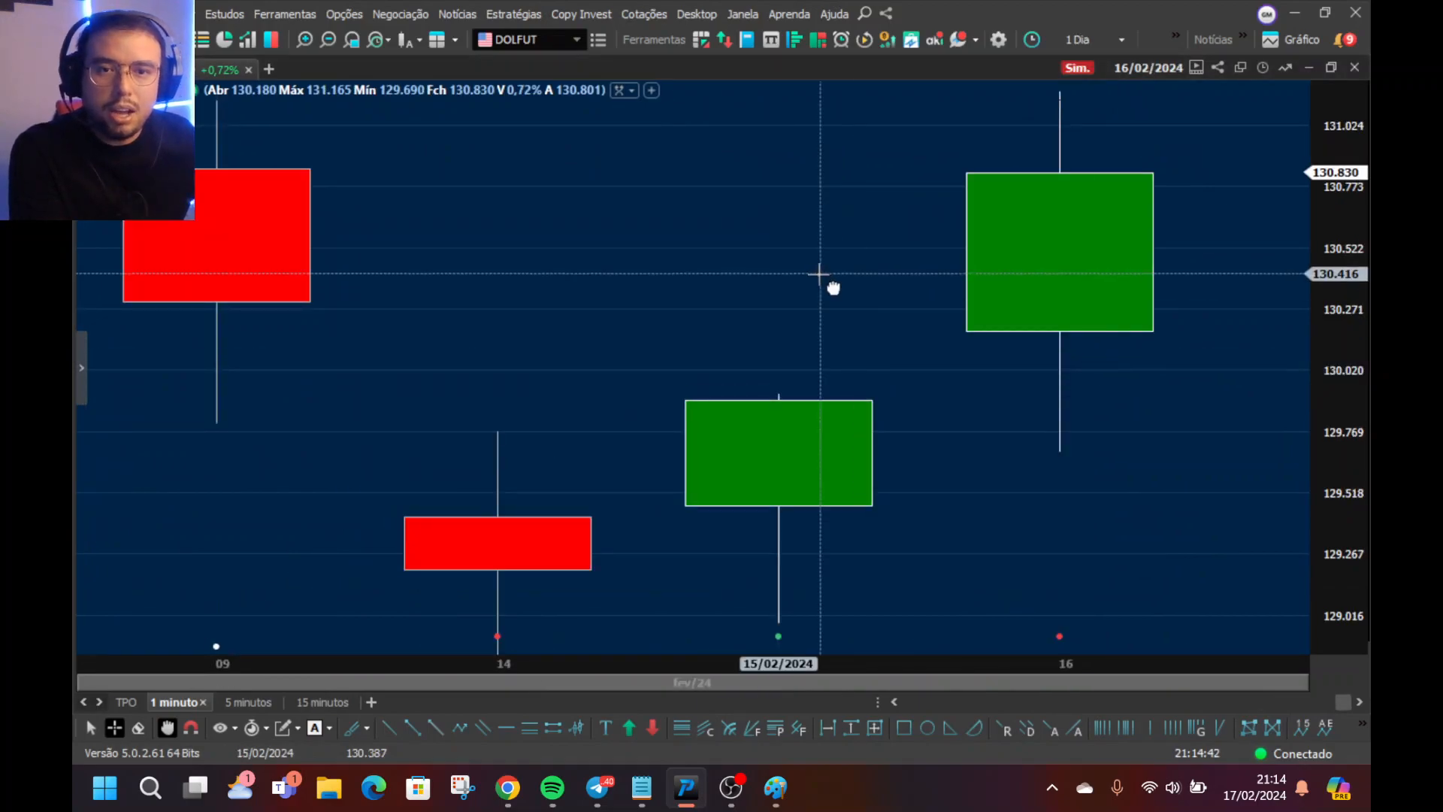
scroll(831, 285, down, 3)
scroll(833, 287, down, 5)
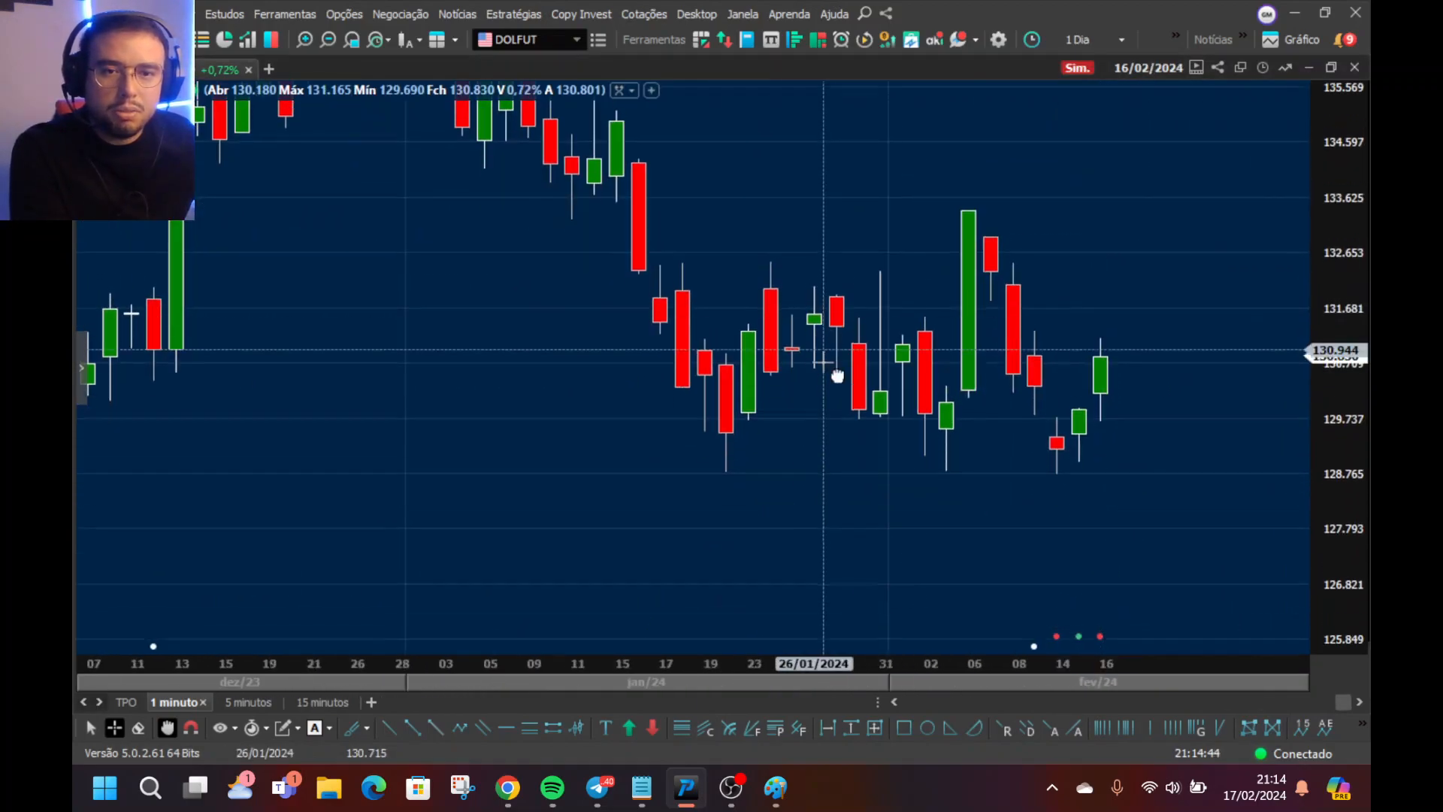
drag(815, 458, 702, 506)
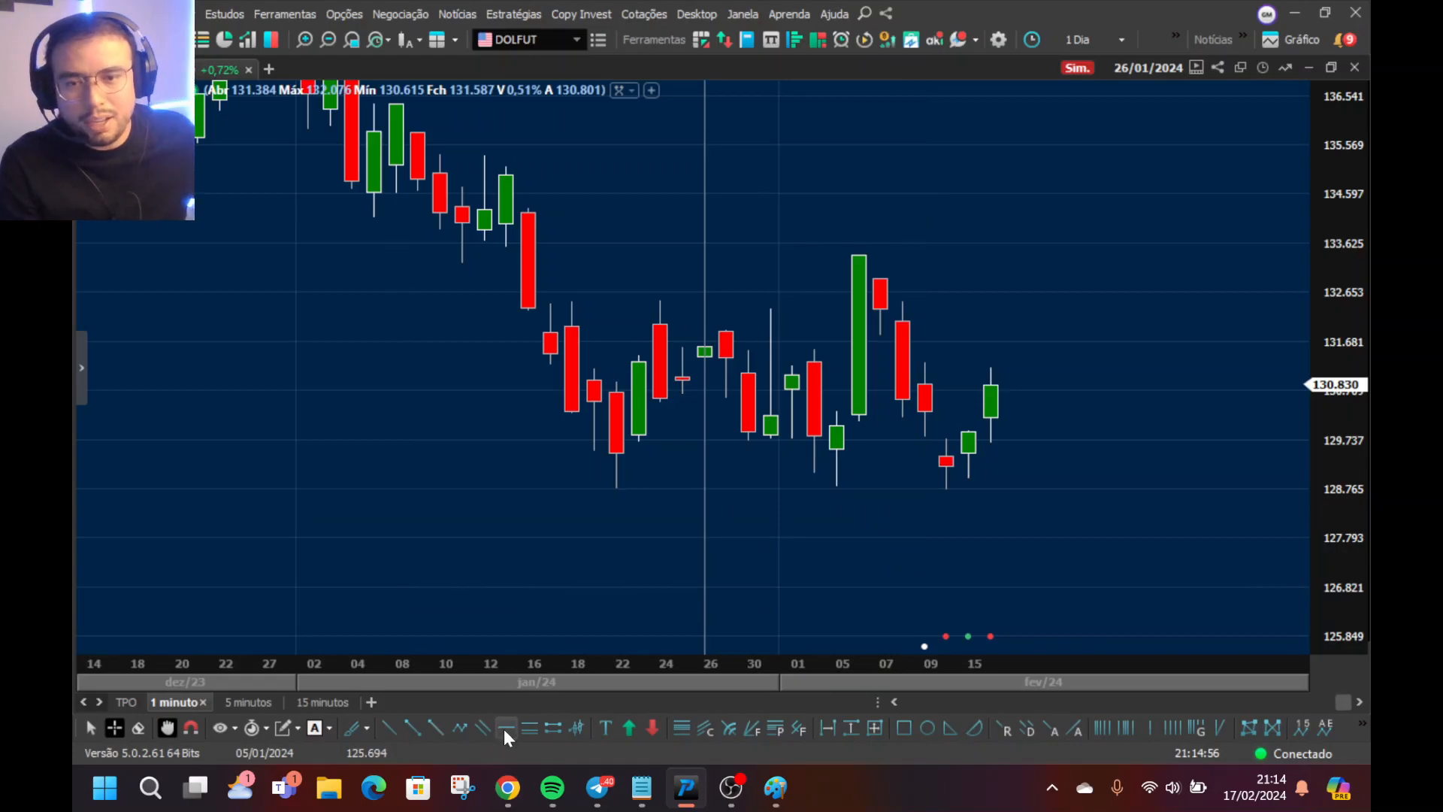
- Set the Pressionar Ctrl option in the general chart settings to "Ir para o último estudo" and apply it
right_click(535, 522)
click(476, 541)
right_click(470, 529)
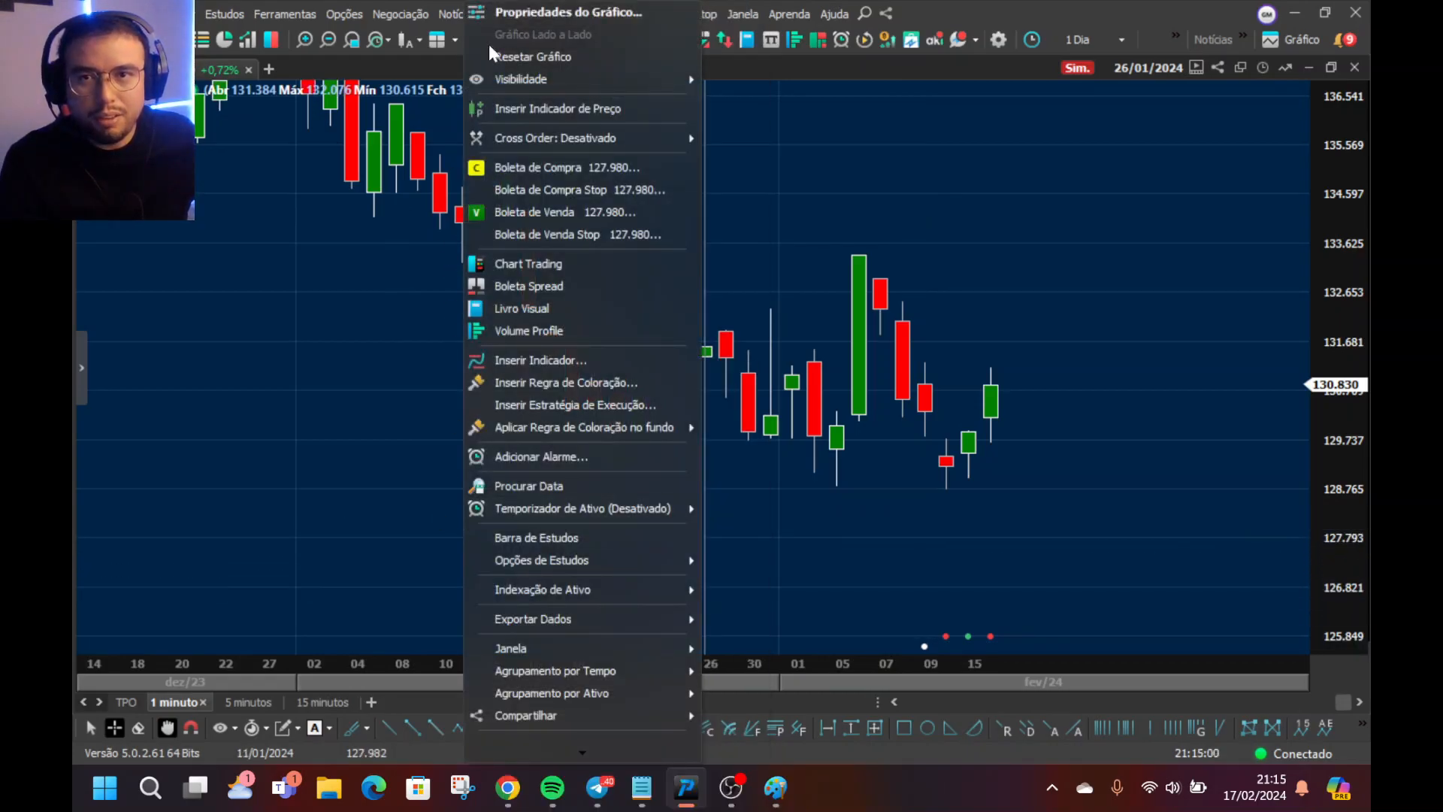
click(509, 20)
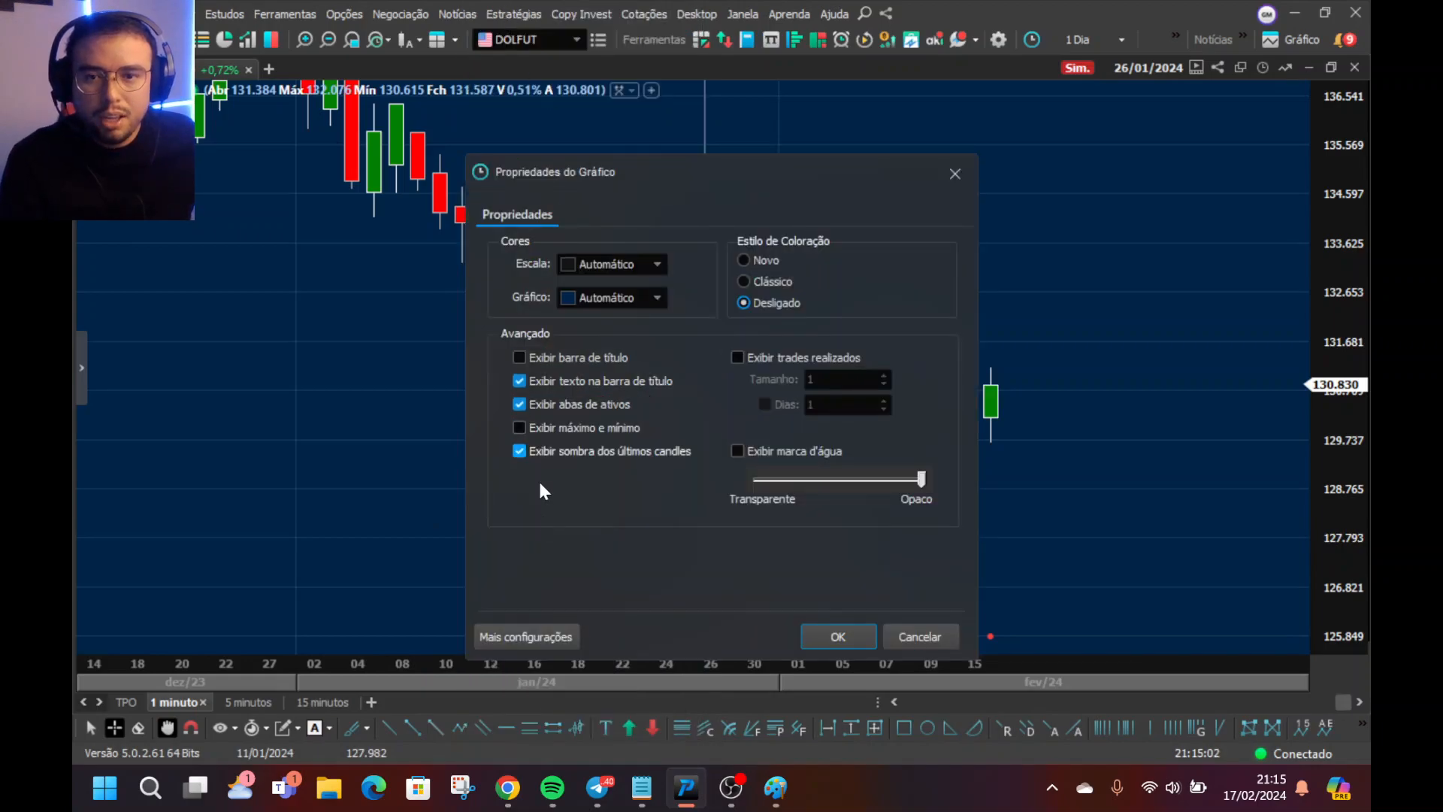
click(526, 637)
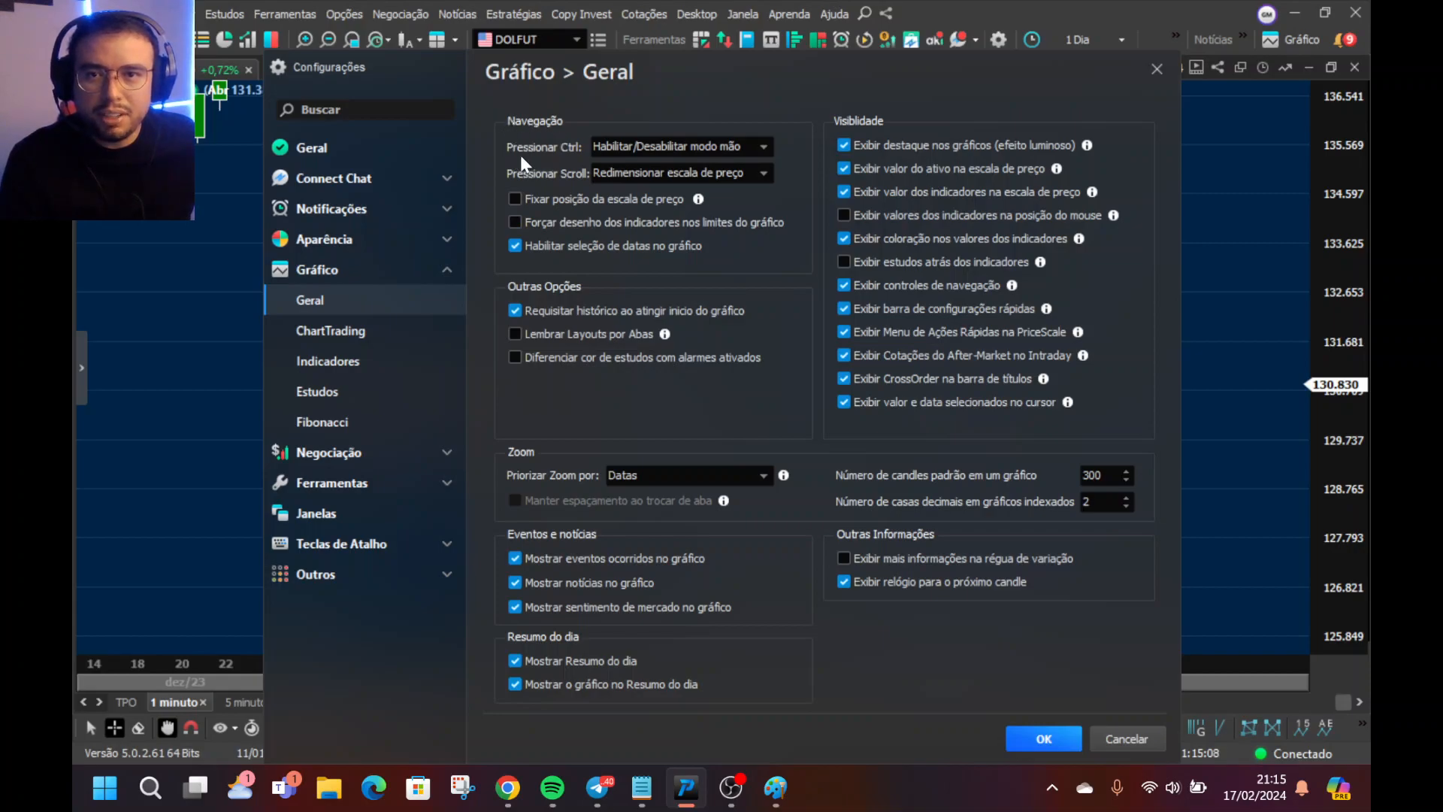
click(764, 145)
click(695, 196)
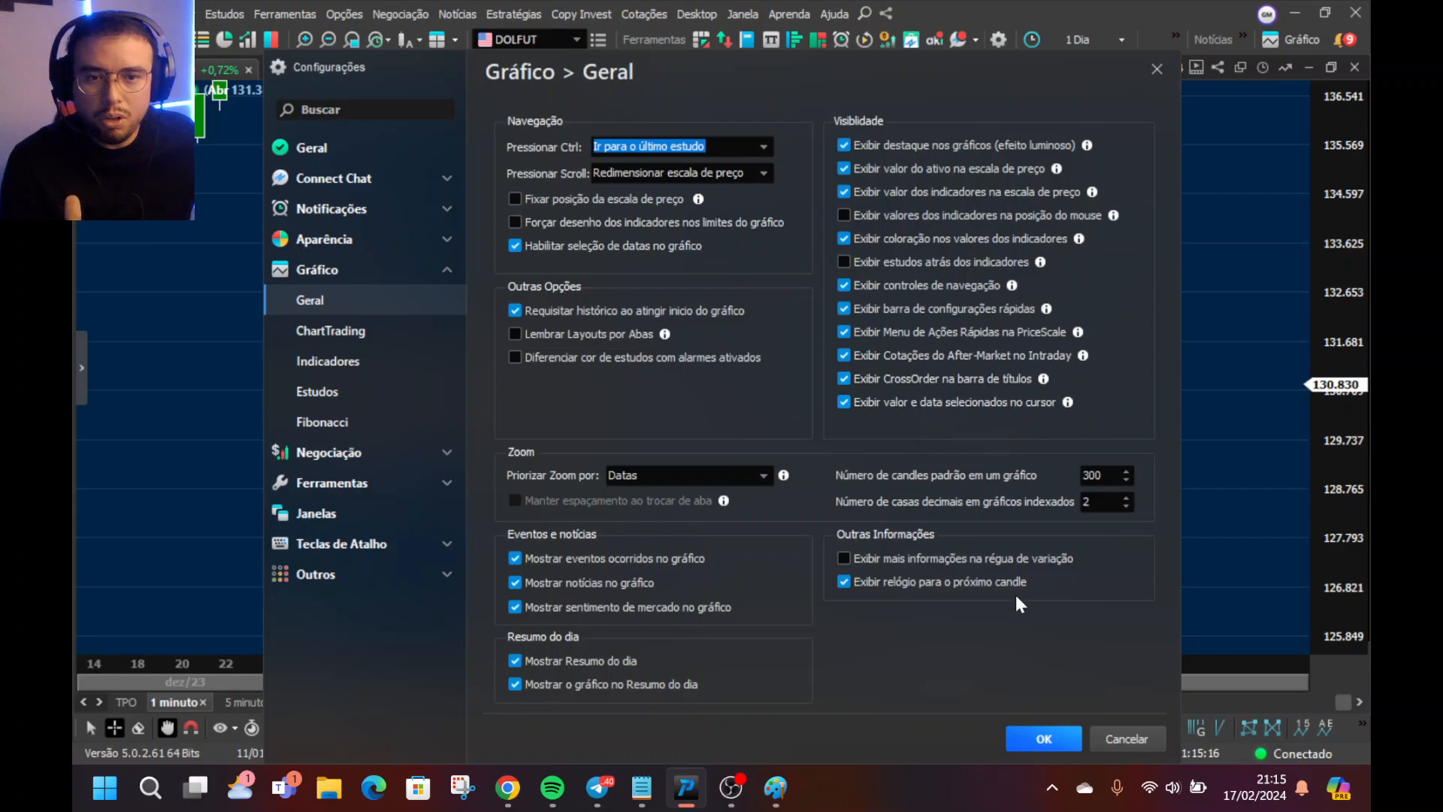
click(1027, 731)
click(841, 636)
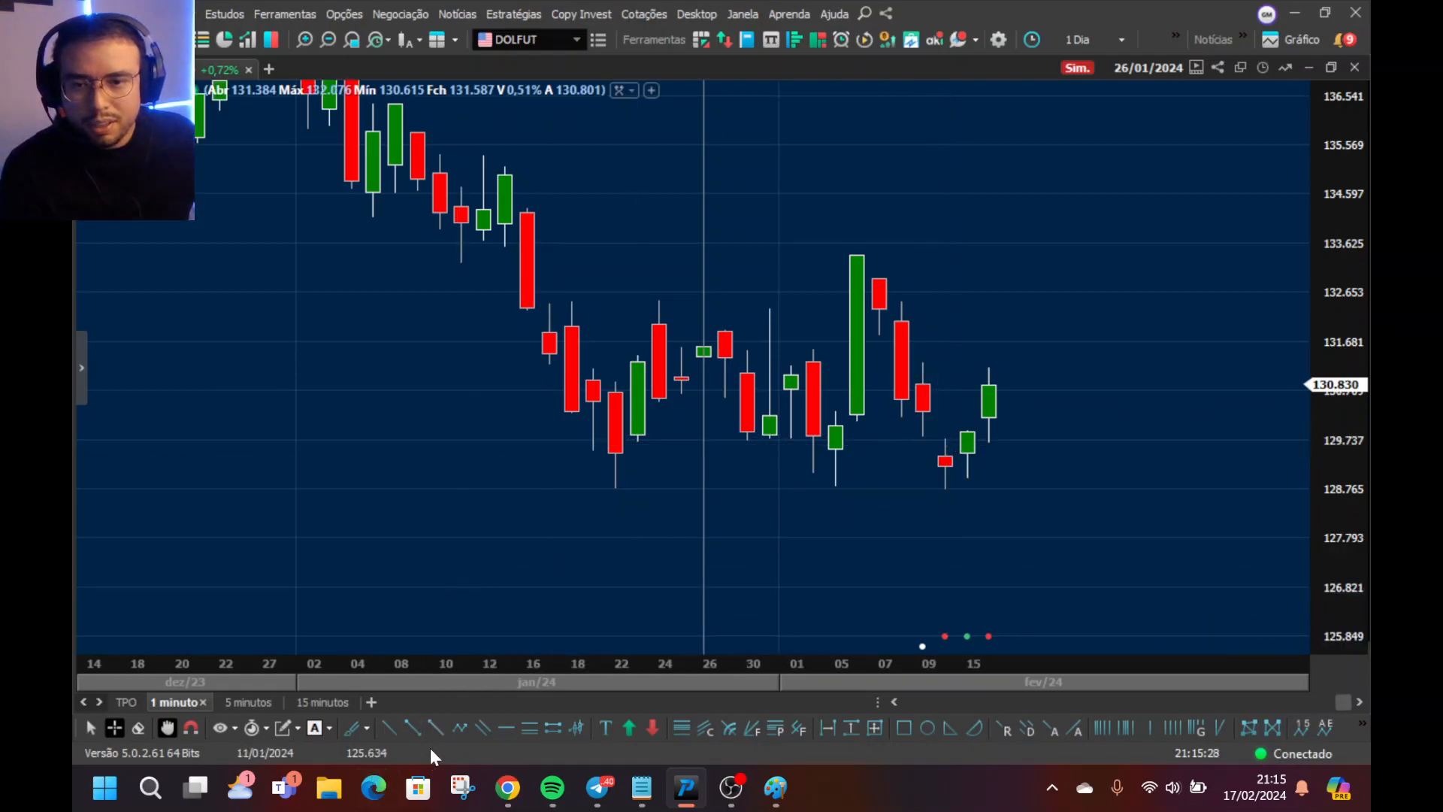
- Draw a horizontal line across the daily chart at about 128.464, just below the January low
click(508, 728)
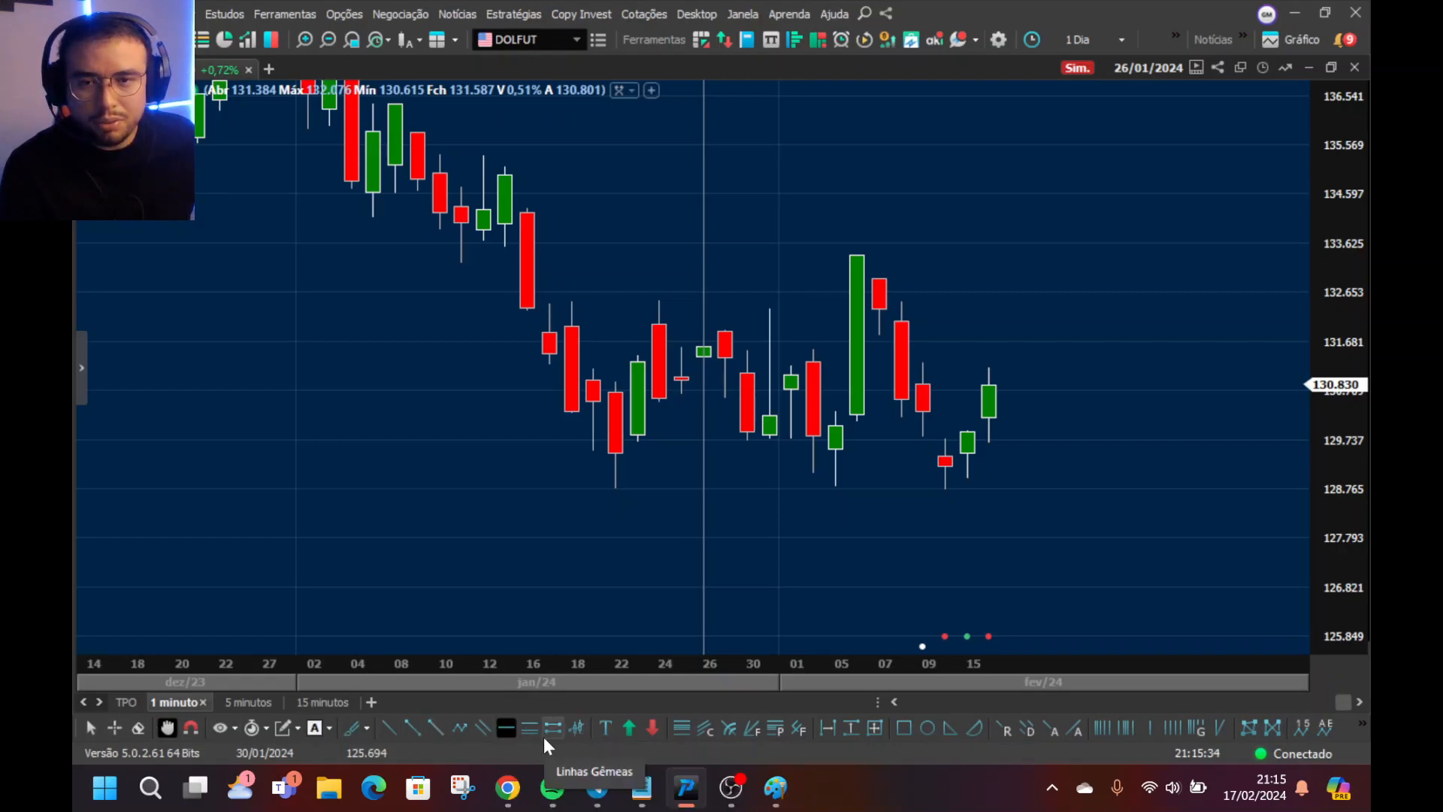
right_click(468, 434)
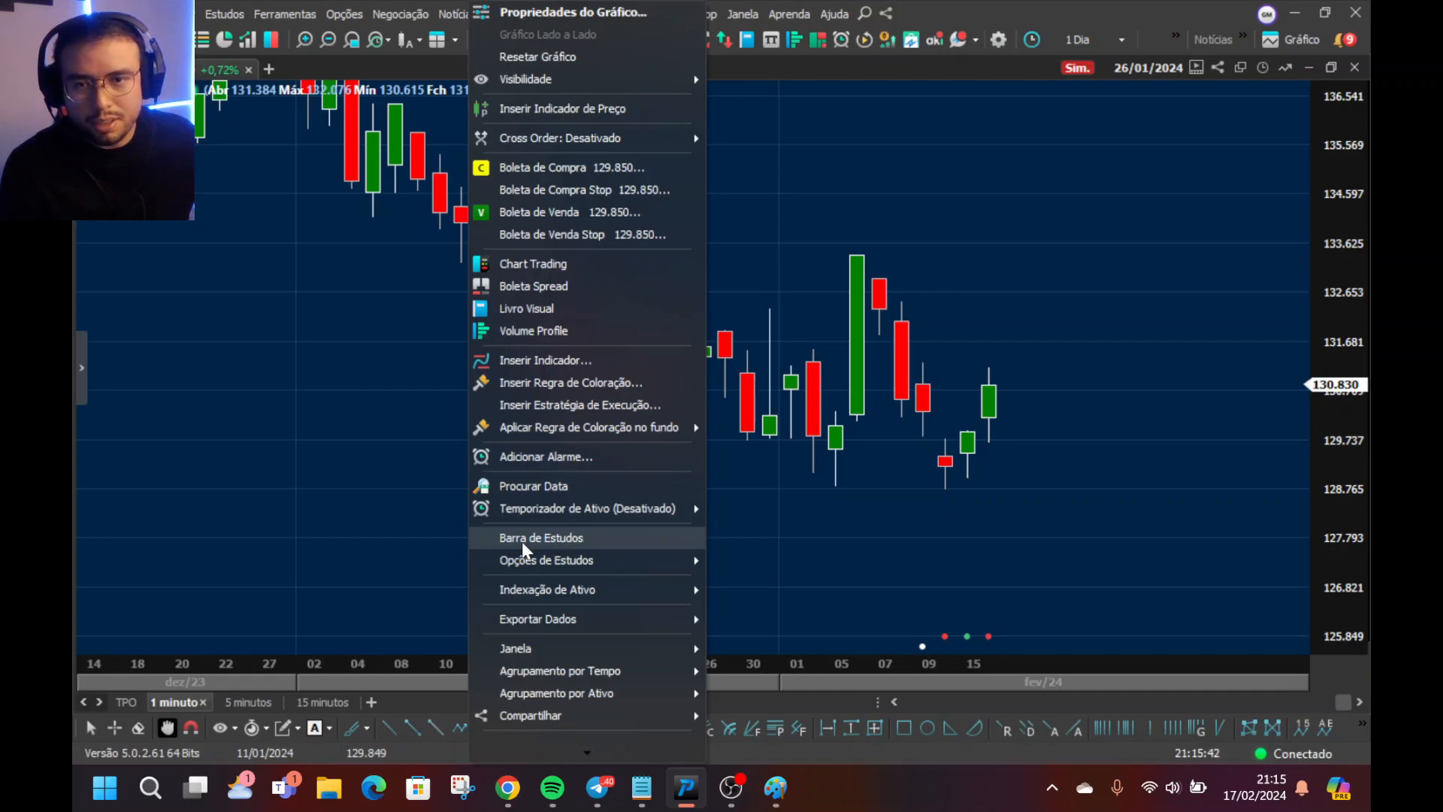
click(395, 503)
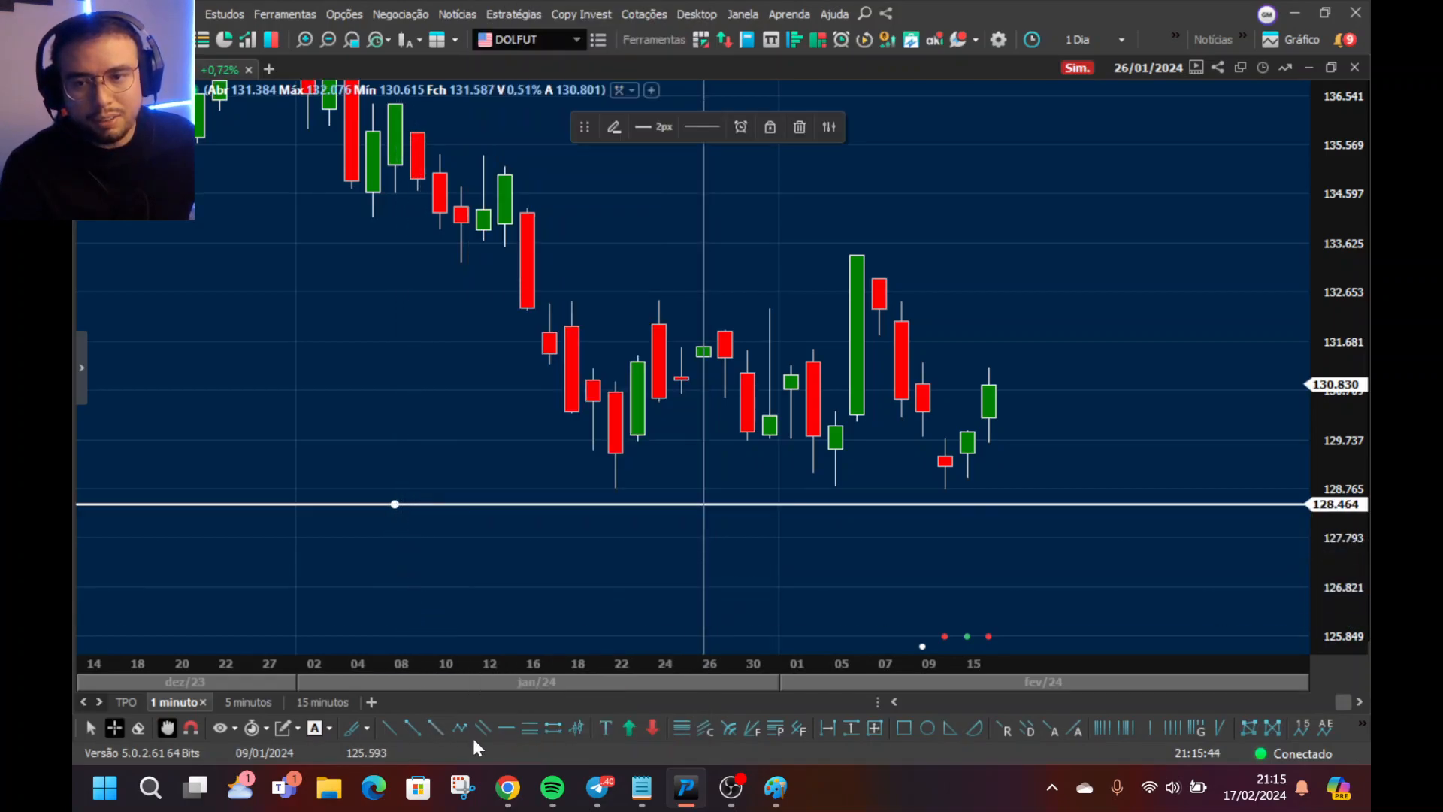
- Select the Resistência study, and delete the horizontal line at 128.464 from the daily chart
click(308, 16)
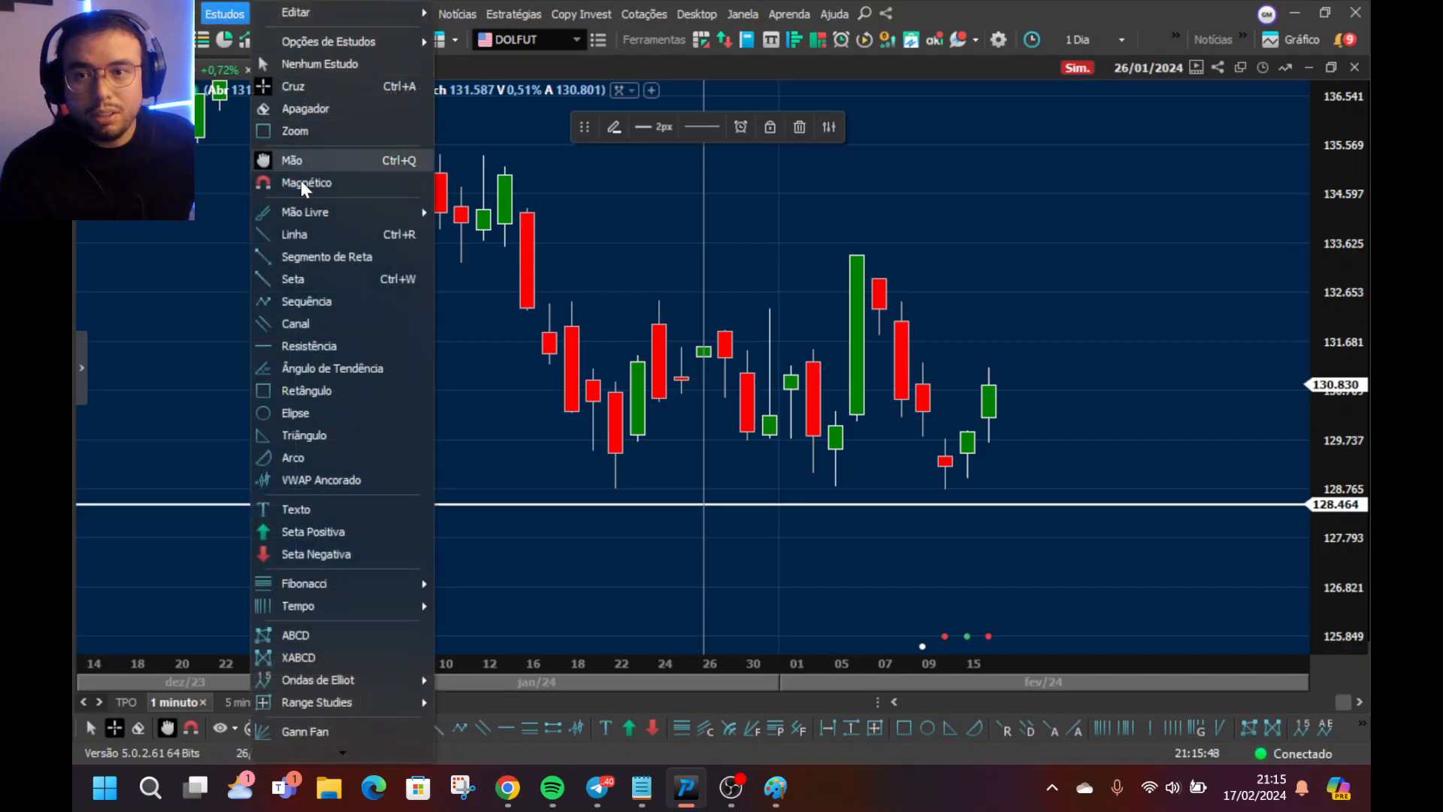
click(314, 348)
click(596, 504)
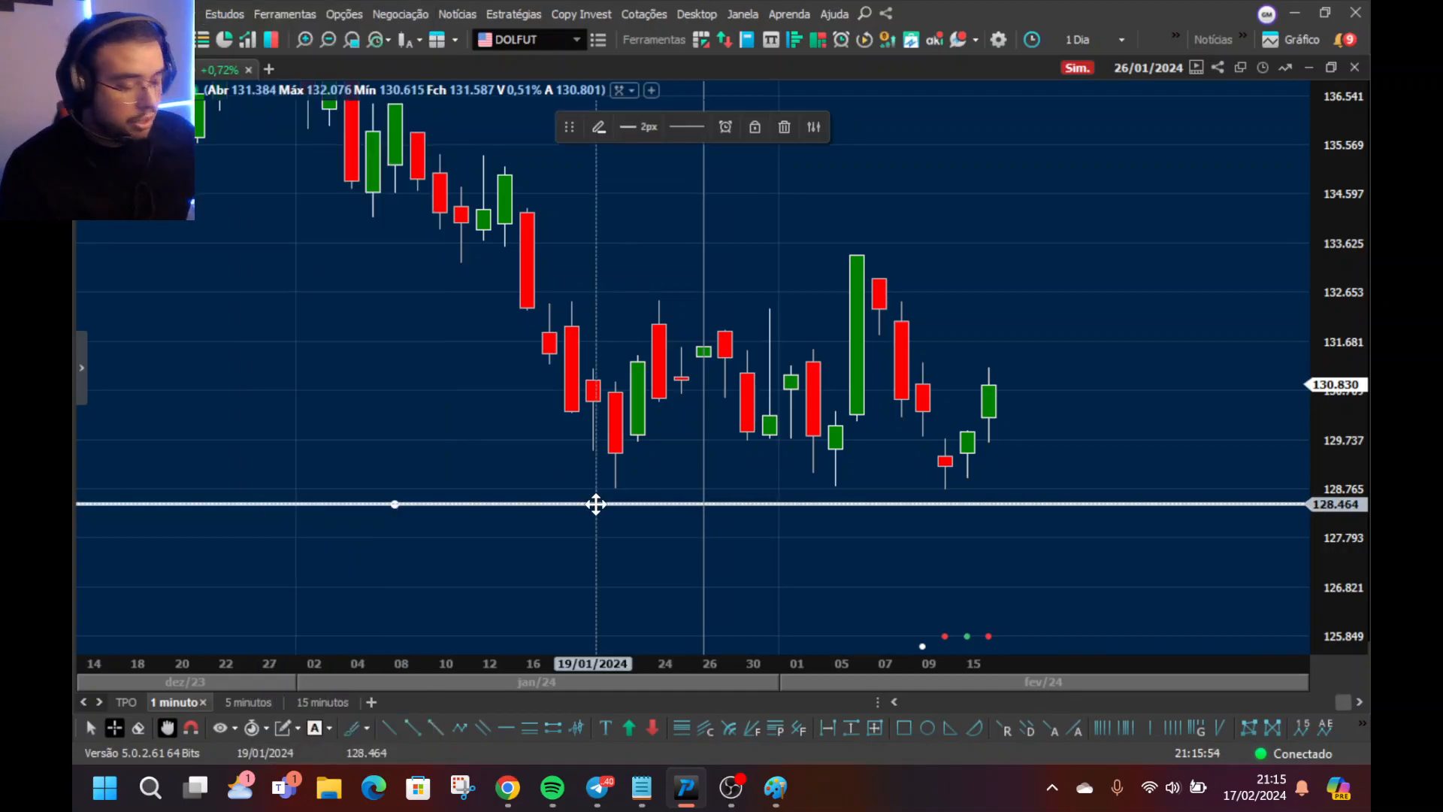
key(Delete)
- Set the default color for drawn studies to red
click(506, 728)
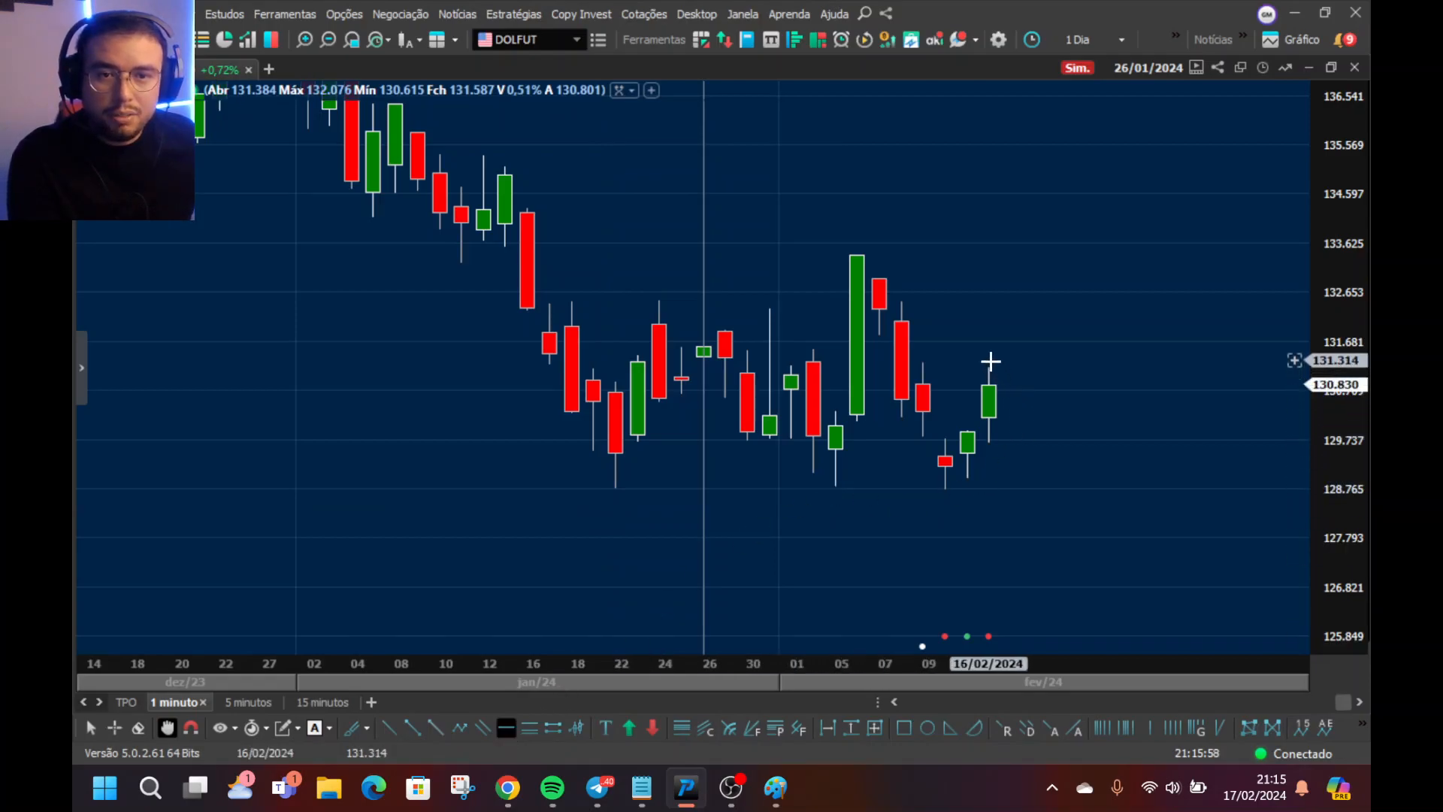
click(510, 729)
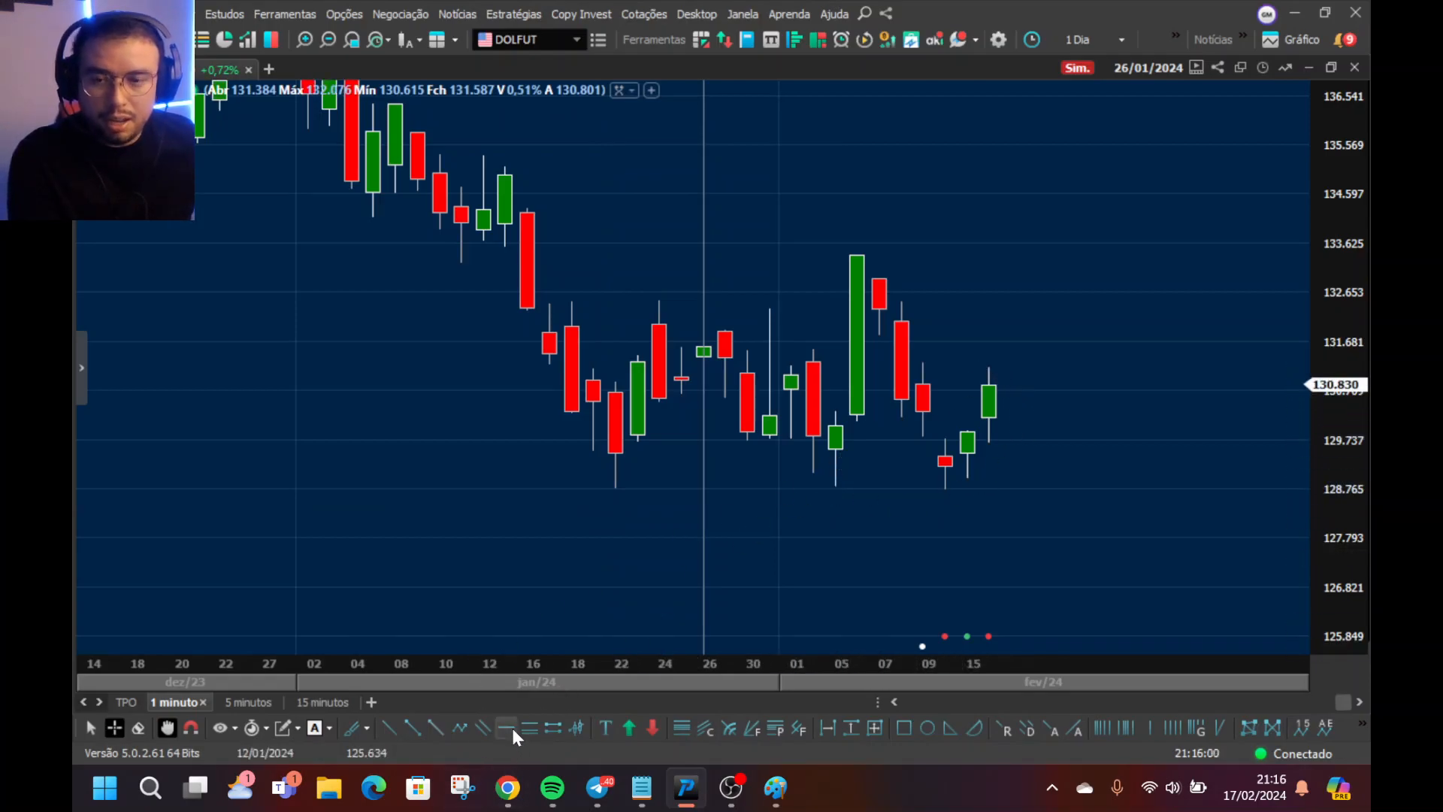
click(327, 727)
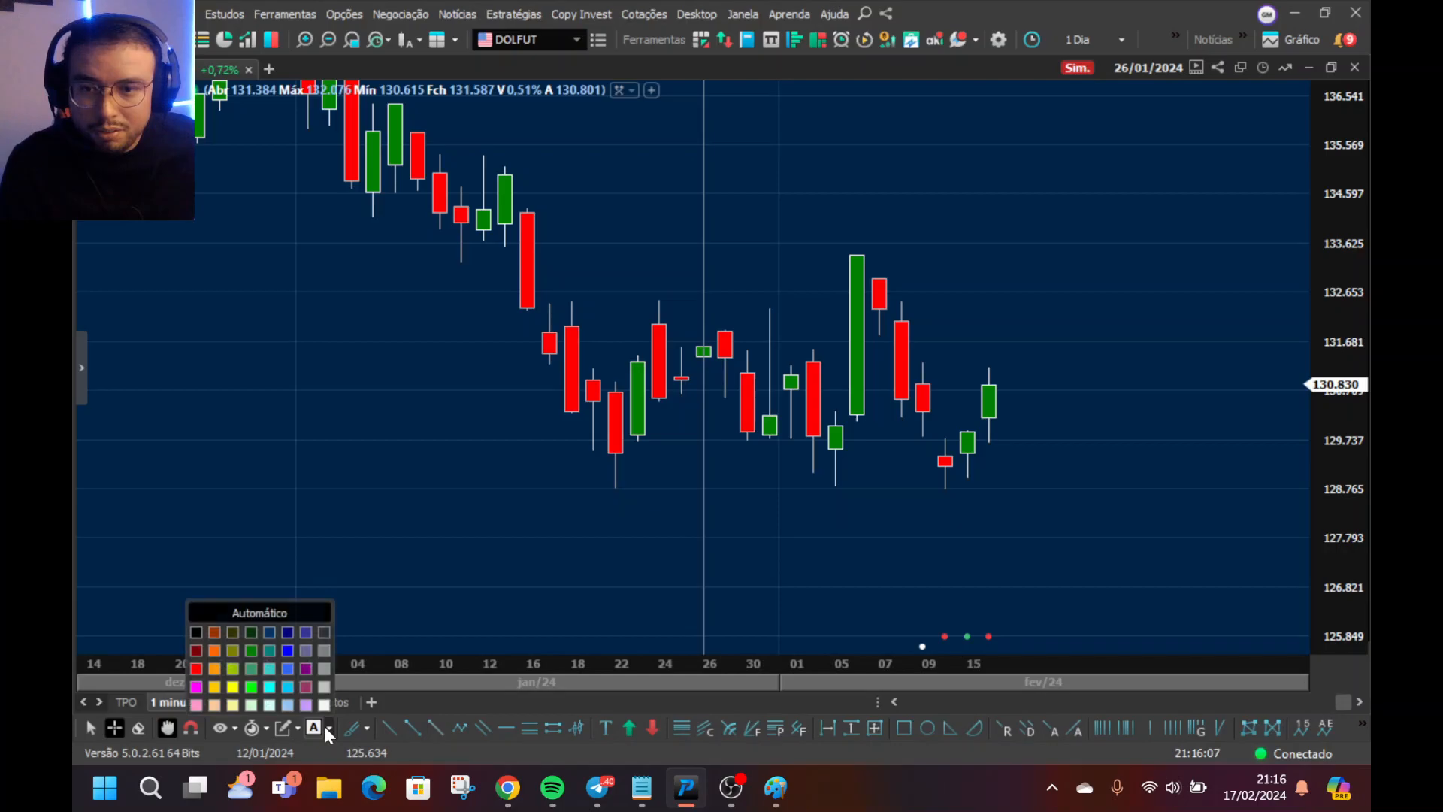
click(195, 669)
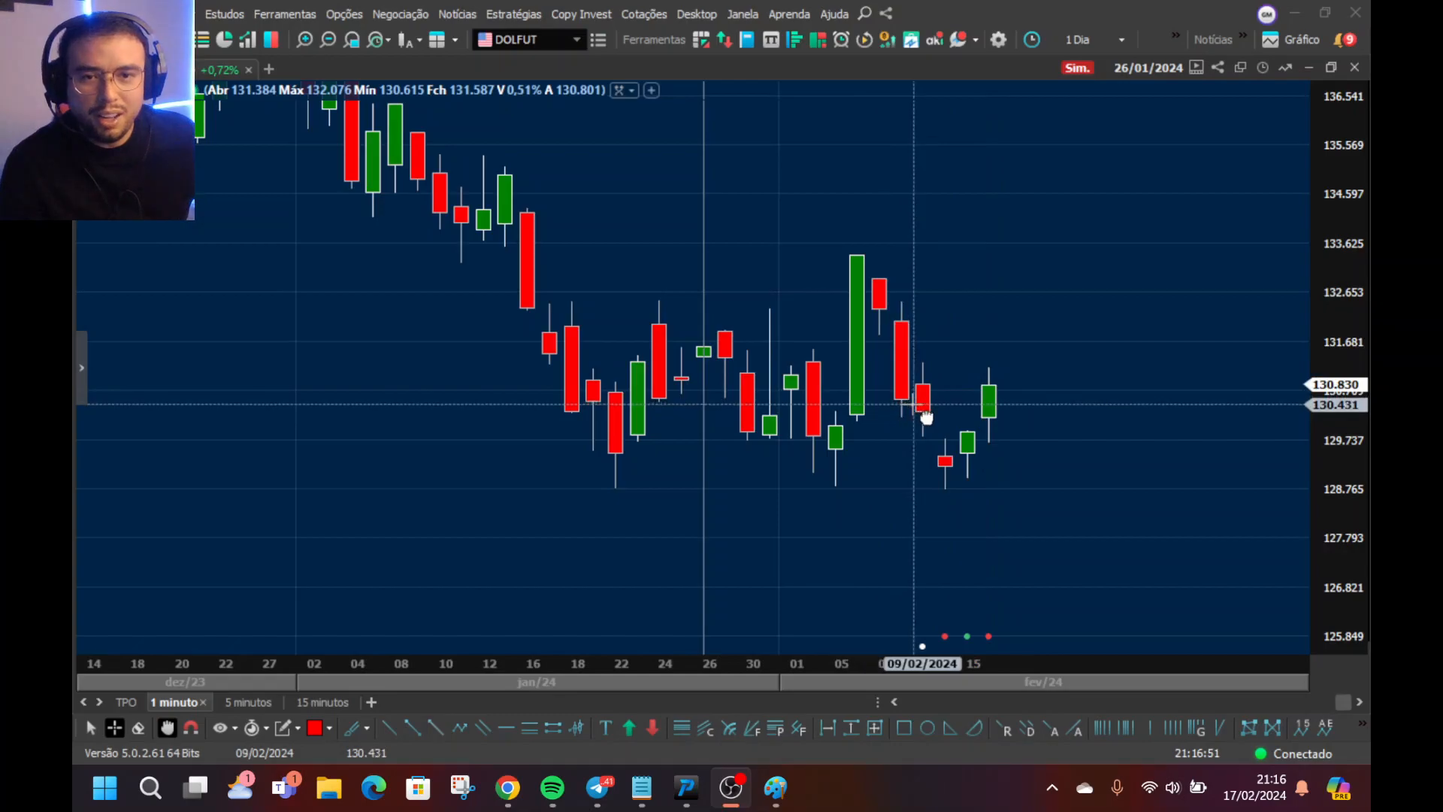
- Draw a red horizontal line at about 131.274, just above the high of the 16/02 daily candle
scroll(924, 417, up, 1)
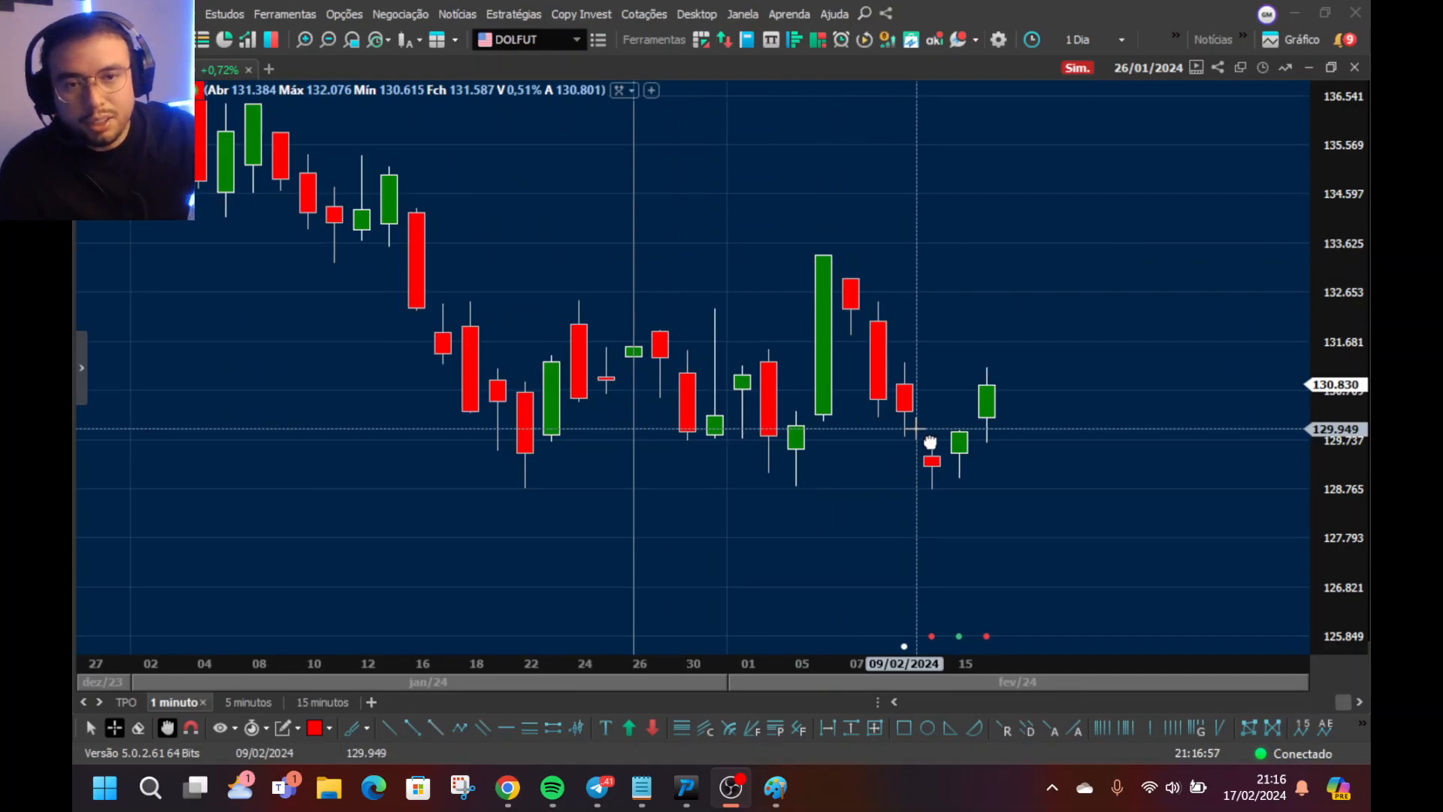
click(508, 728)
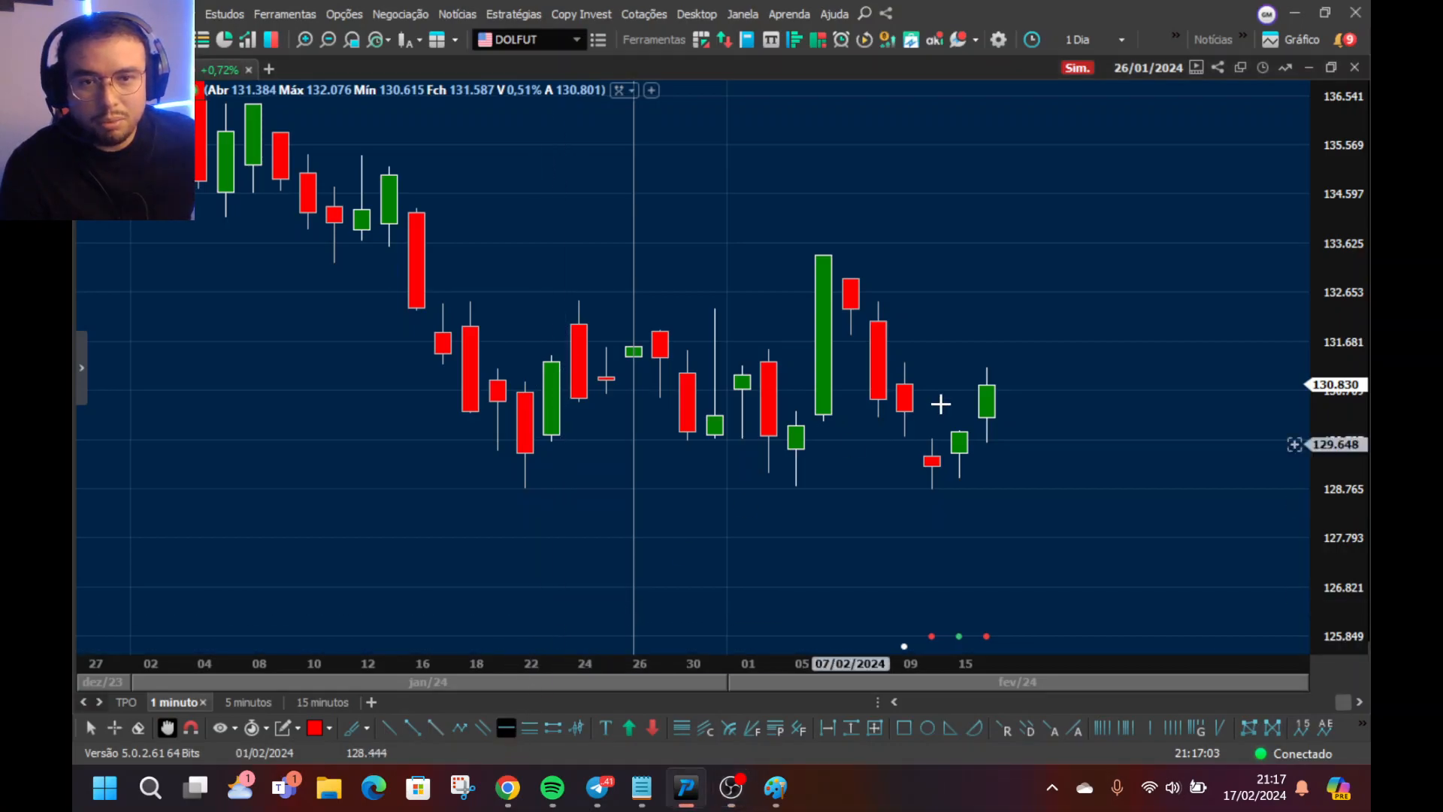
click(975, 371)
scroll(914, 367, up, 3)
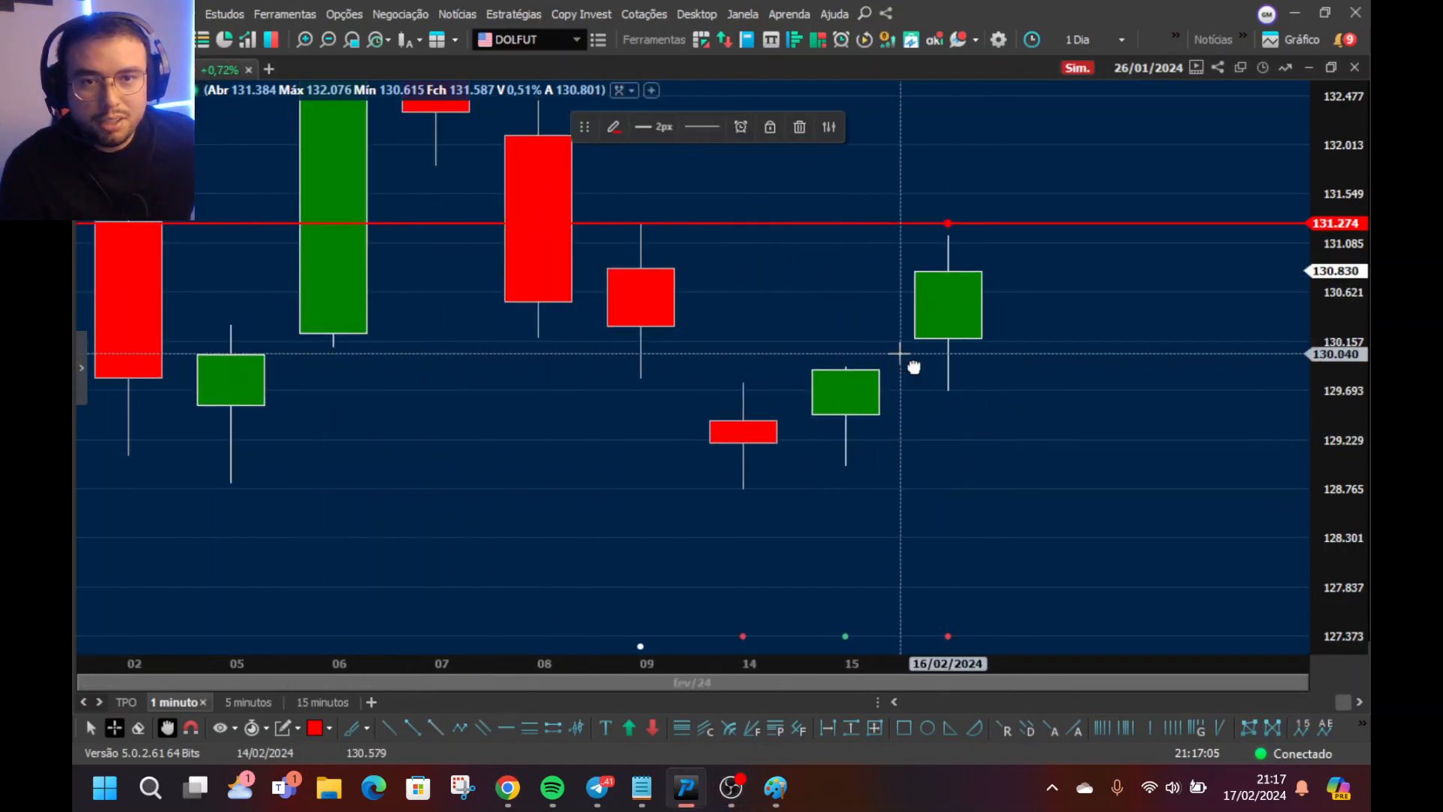
- Compare the red horizontal line with the 16/02 candle's upper wick, and delete the line
scroll(914, 367, up, 5)
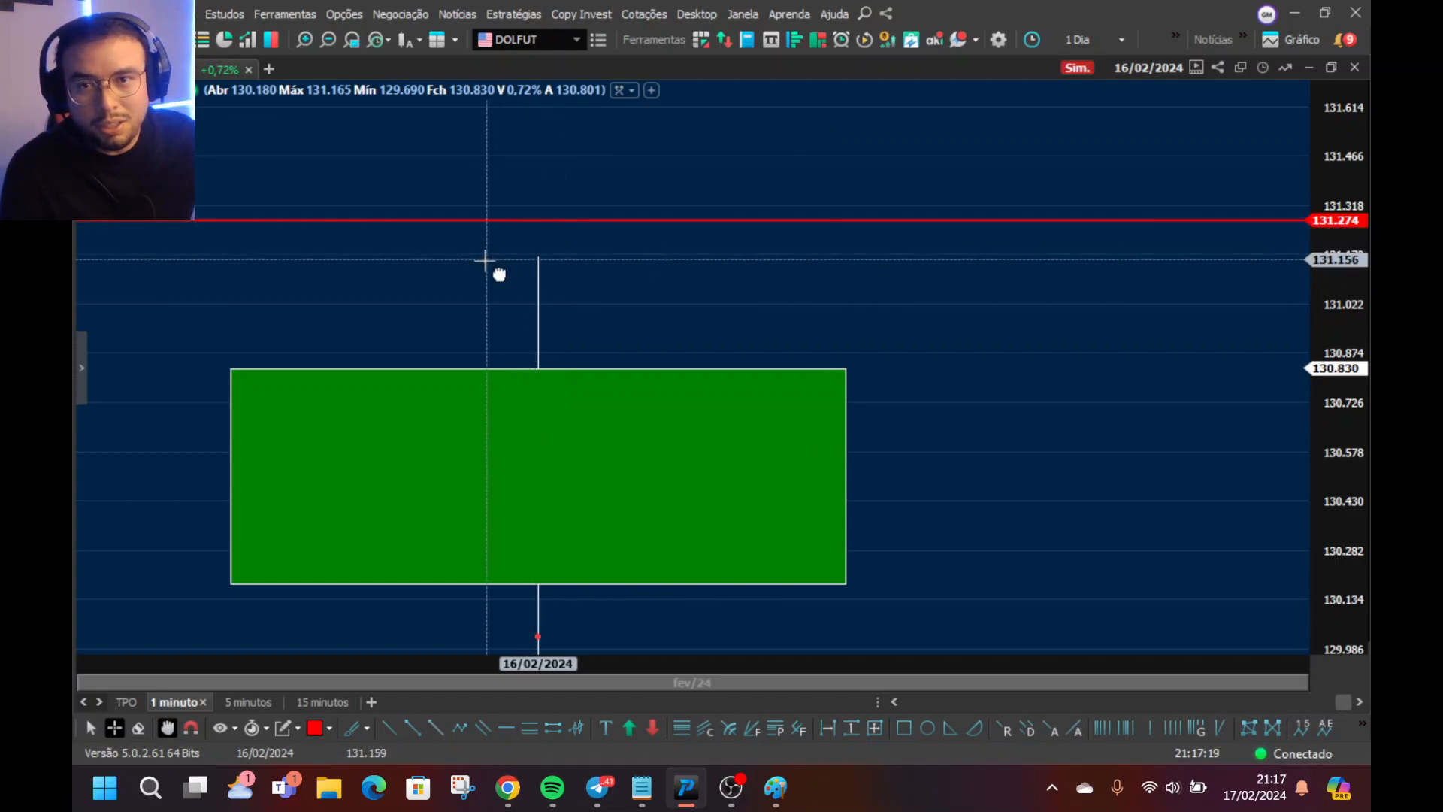
drag(644, 315, 644, 273)
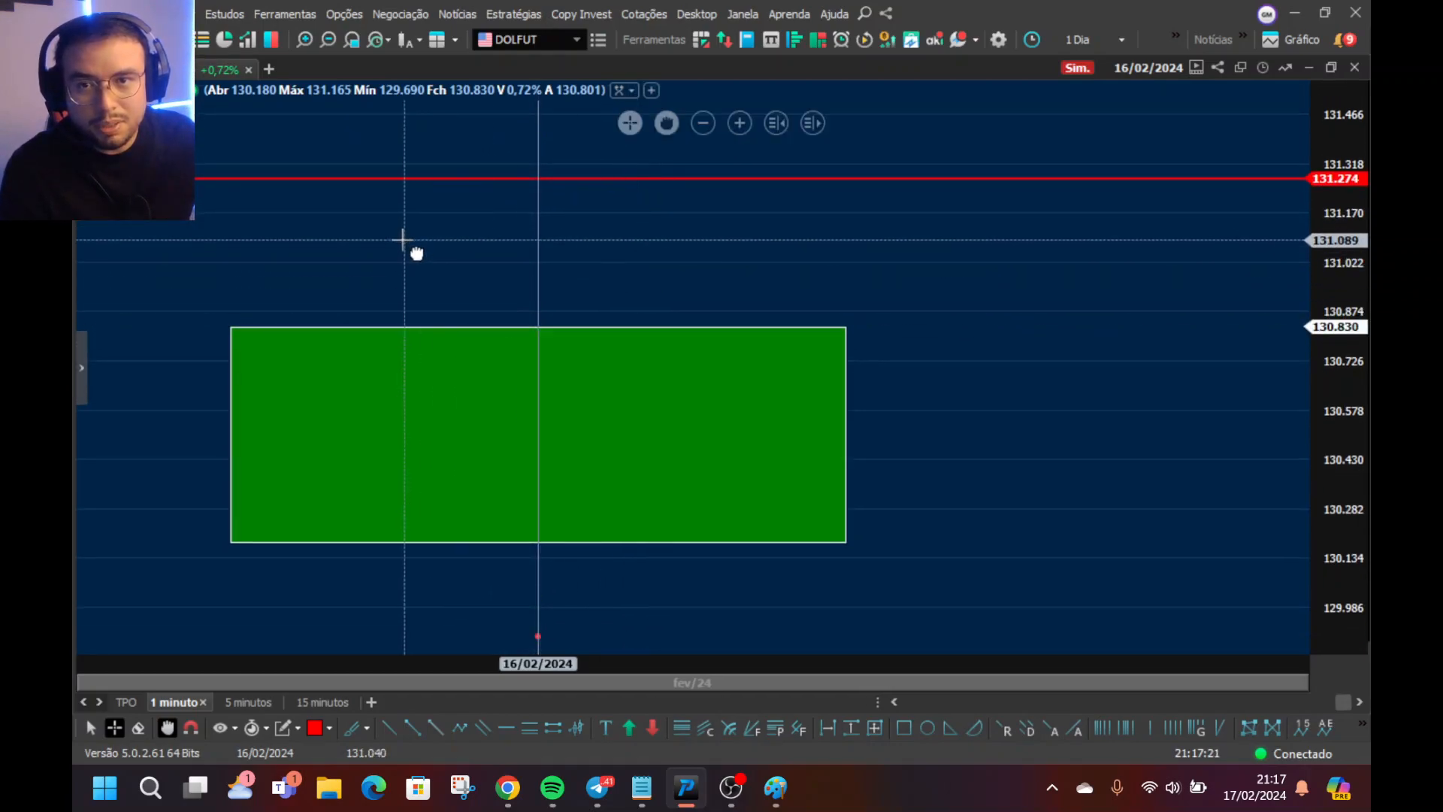
scroll(477, 348, down, 5)
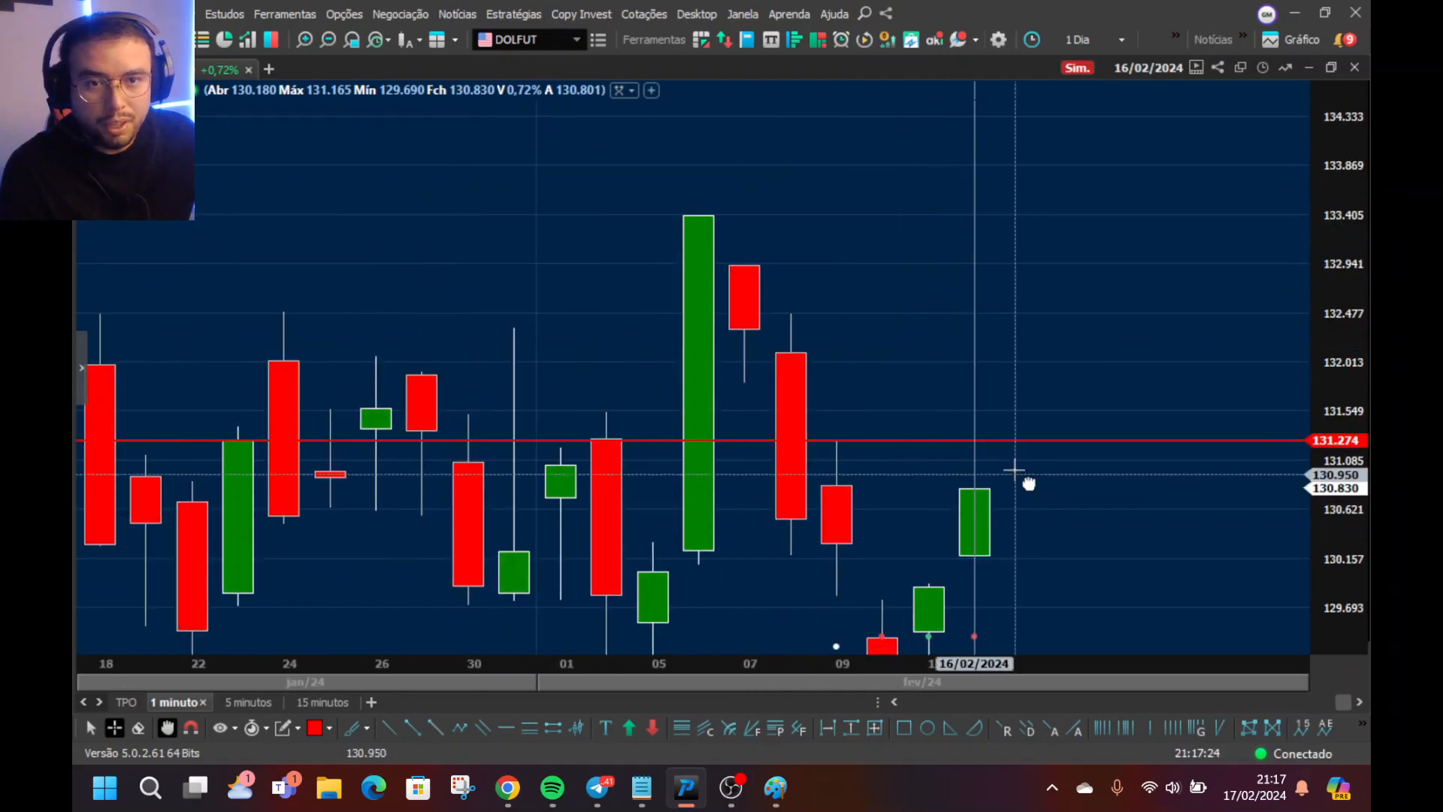
click(1013, 442)
key(Delete)
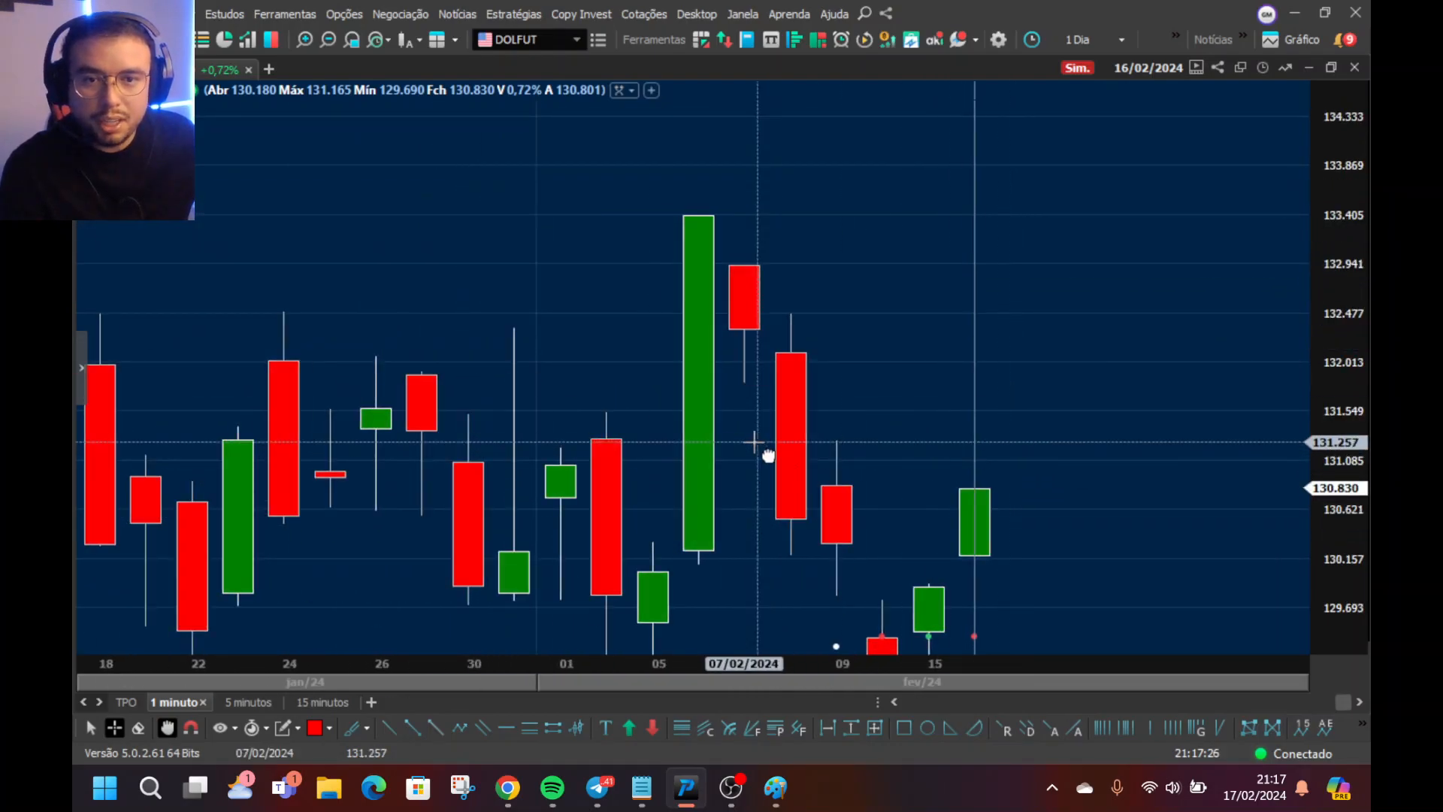
- Turn on the drawing magnet and place a red horizontal line at the 16/02 daily candle's high, 131.165
scroll(1108, 521, down, 2)
scroll(917, 484, up, 3)
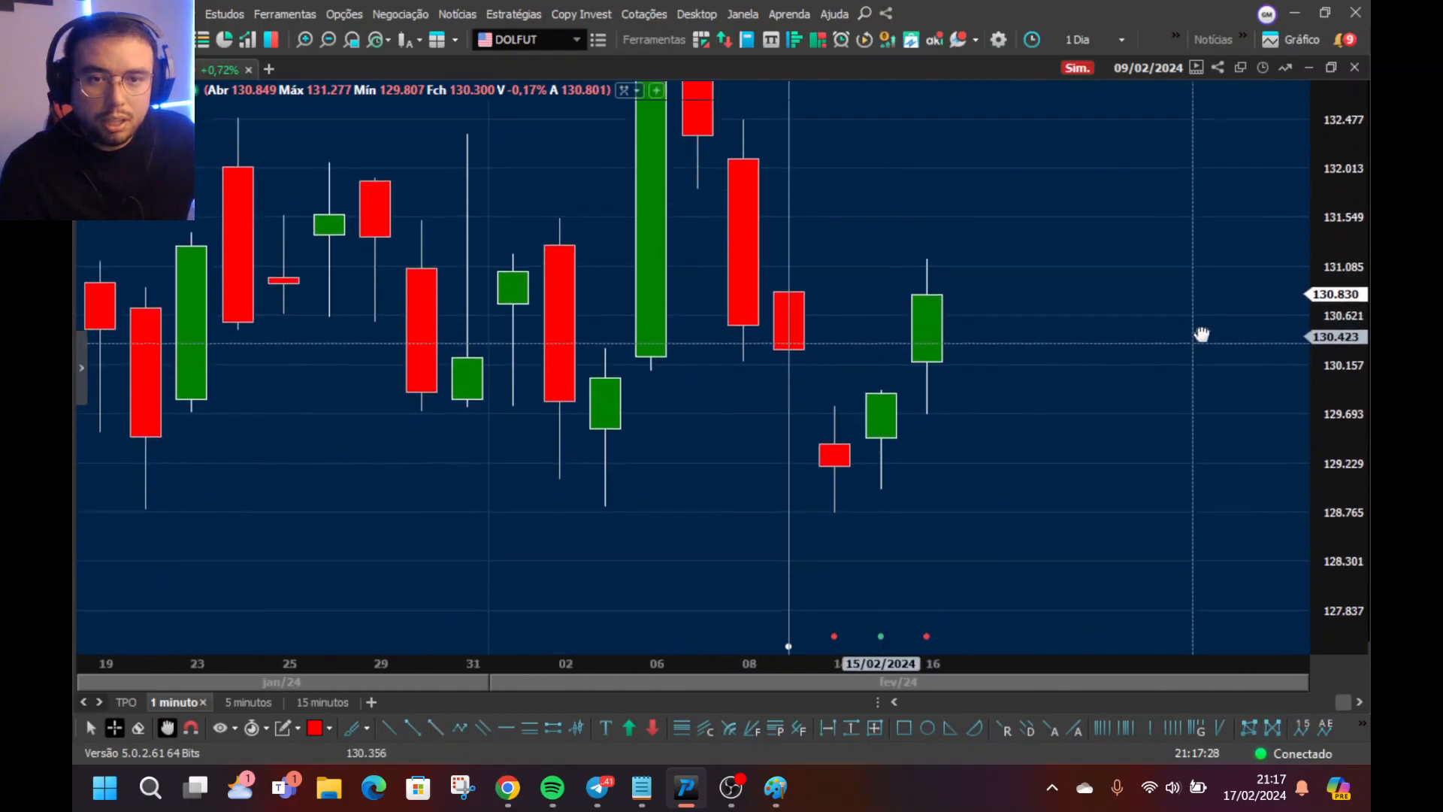
click(506, 729)
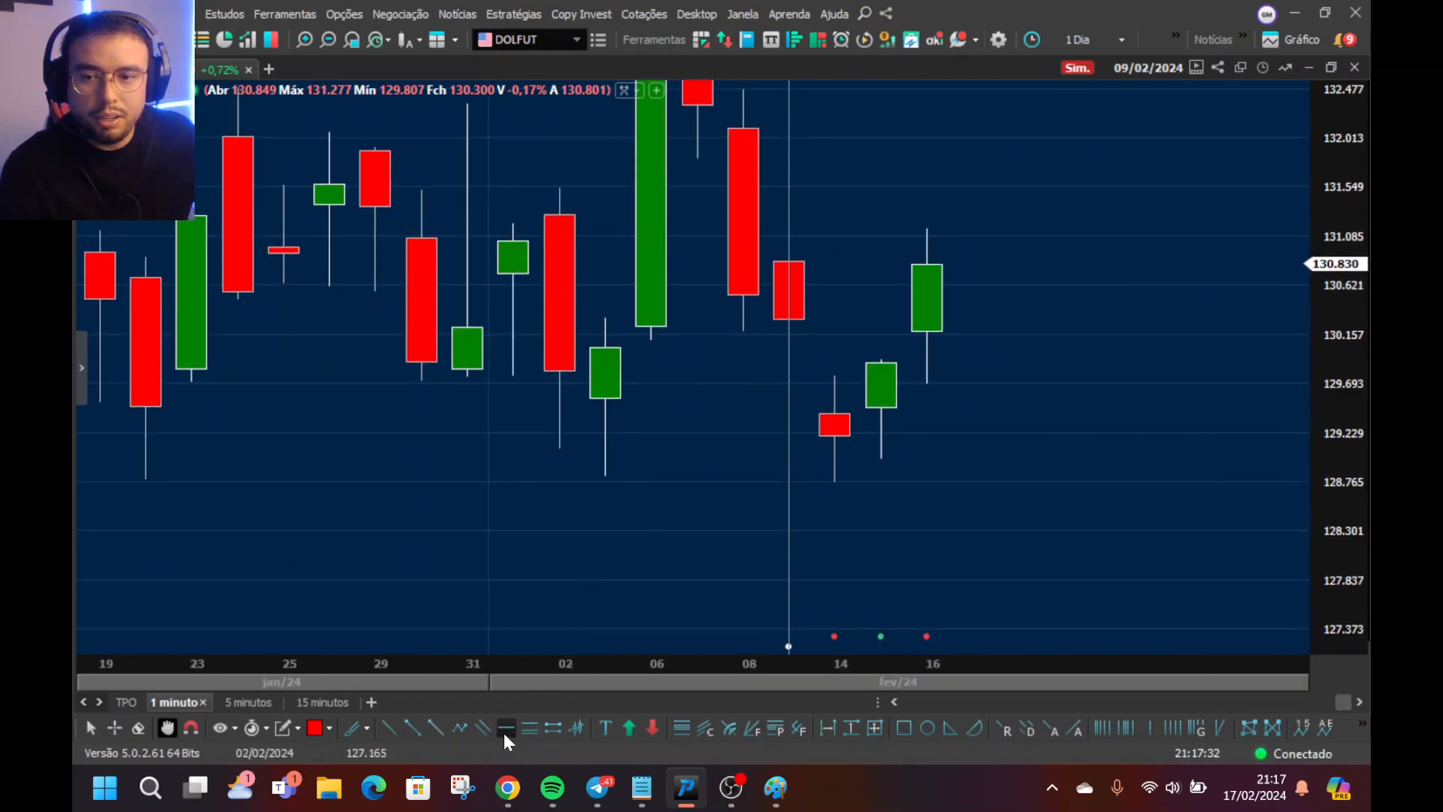
click(191, 728)
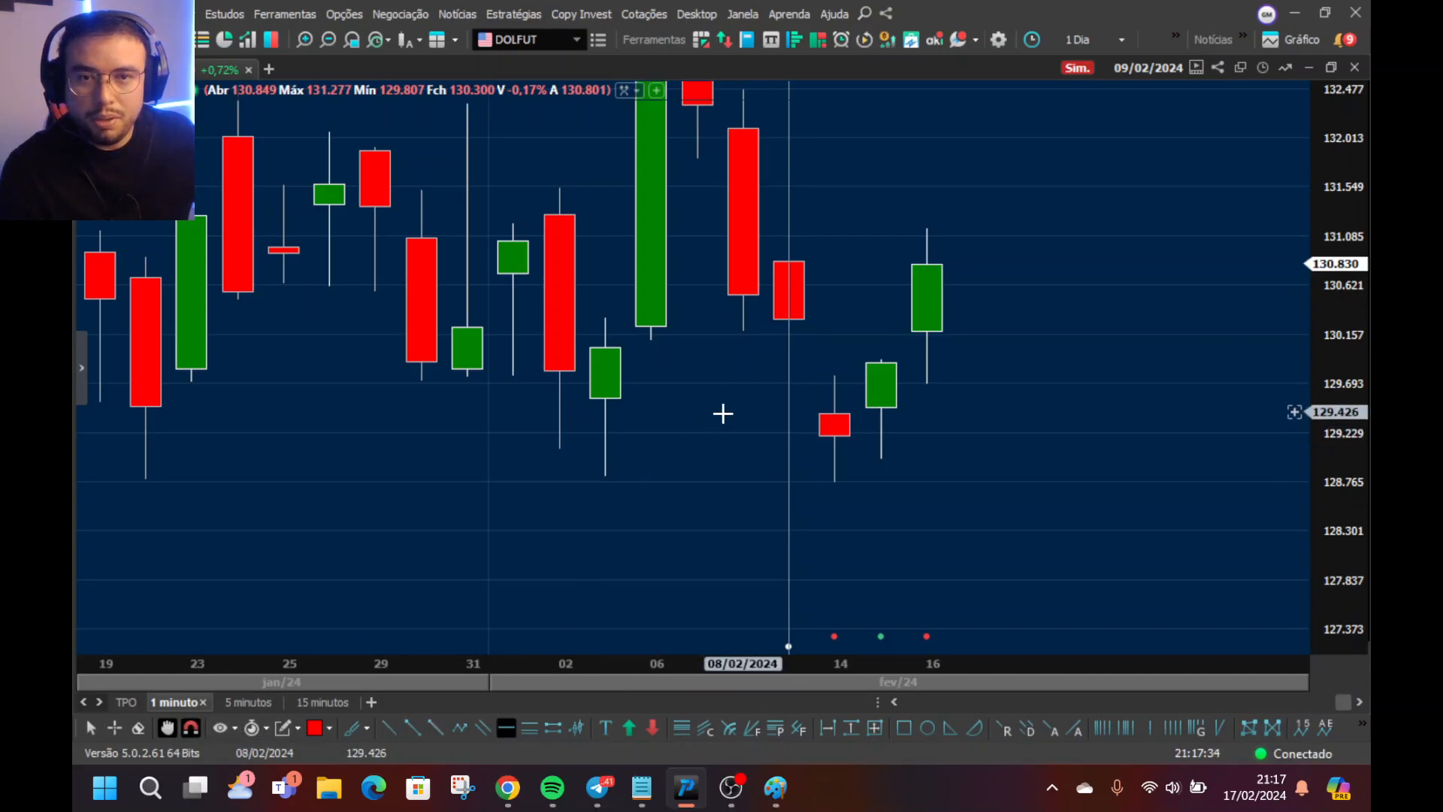
click(928, 232)
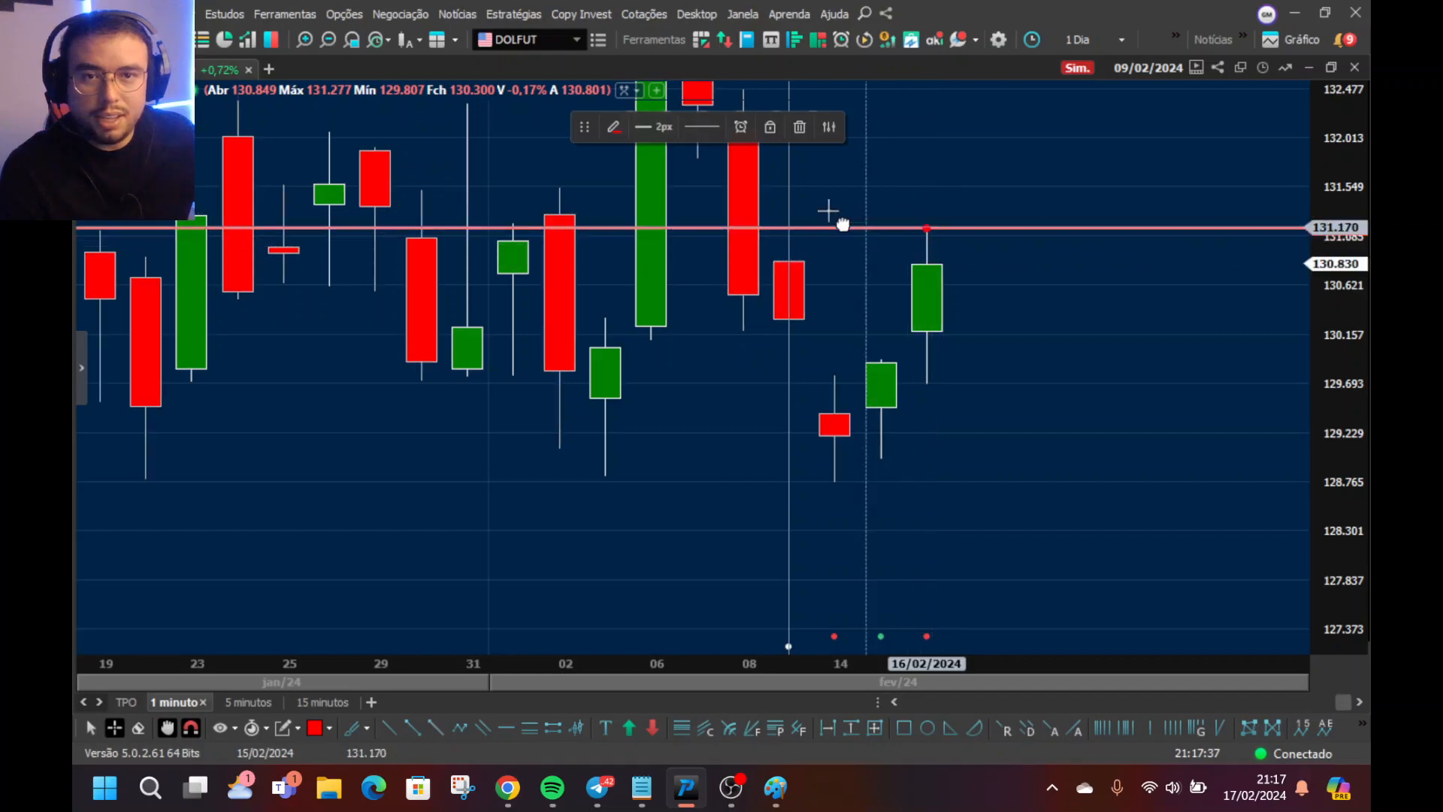
- Check the line against the 16/02 candle's upper wick, and draw a red horizontal line at that candle's low, 129.690
scroll(850, 289, up, 5)
scroll(830, 237, up, 1)
drag(886, 226, 934, 508)
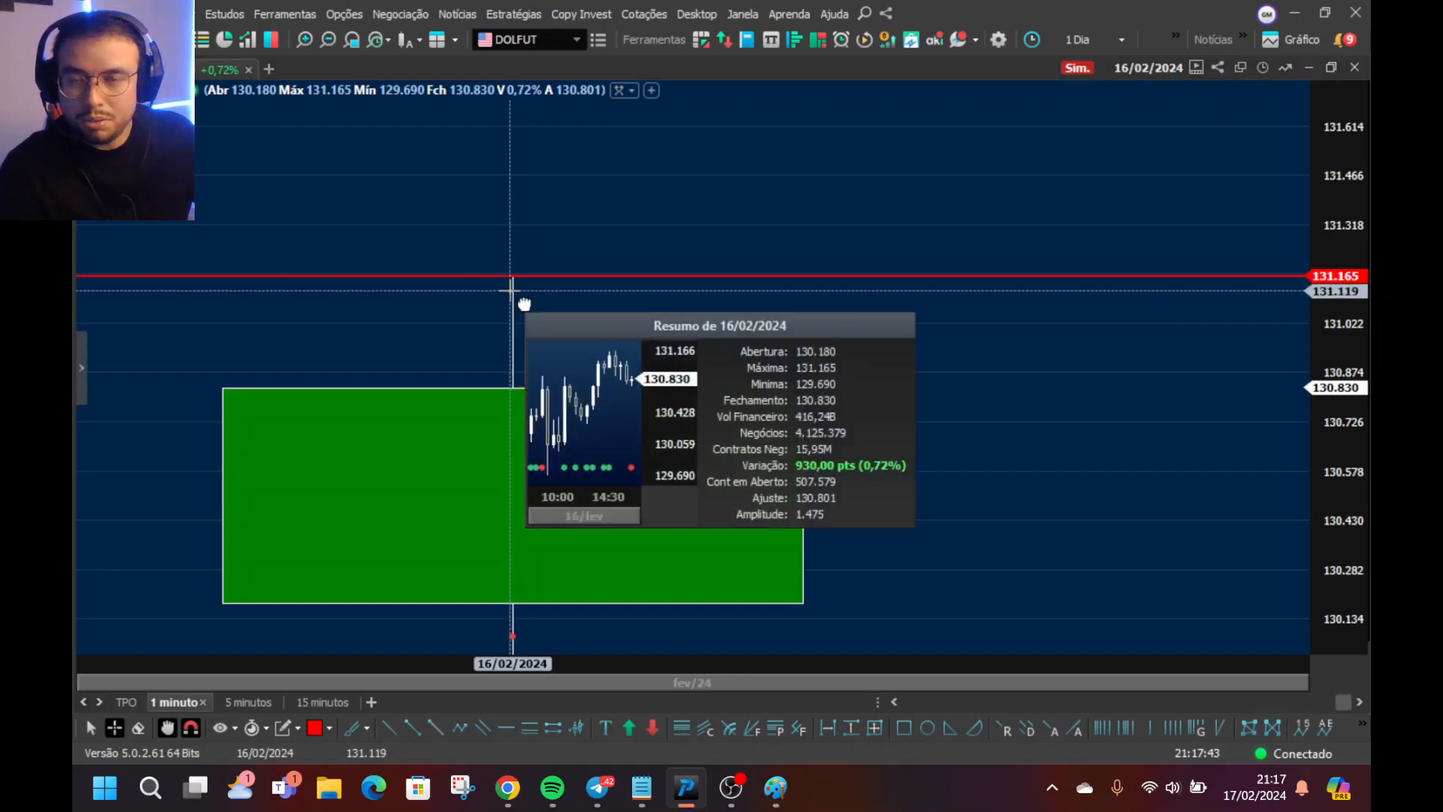
scroll(488, 308, down, 5)
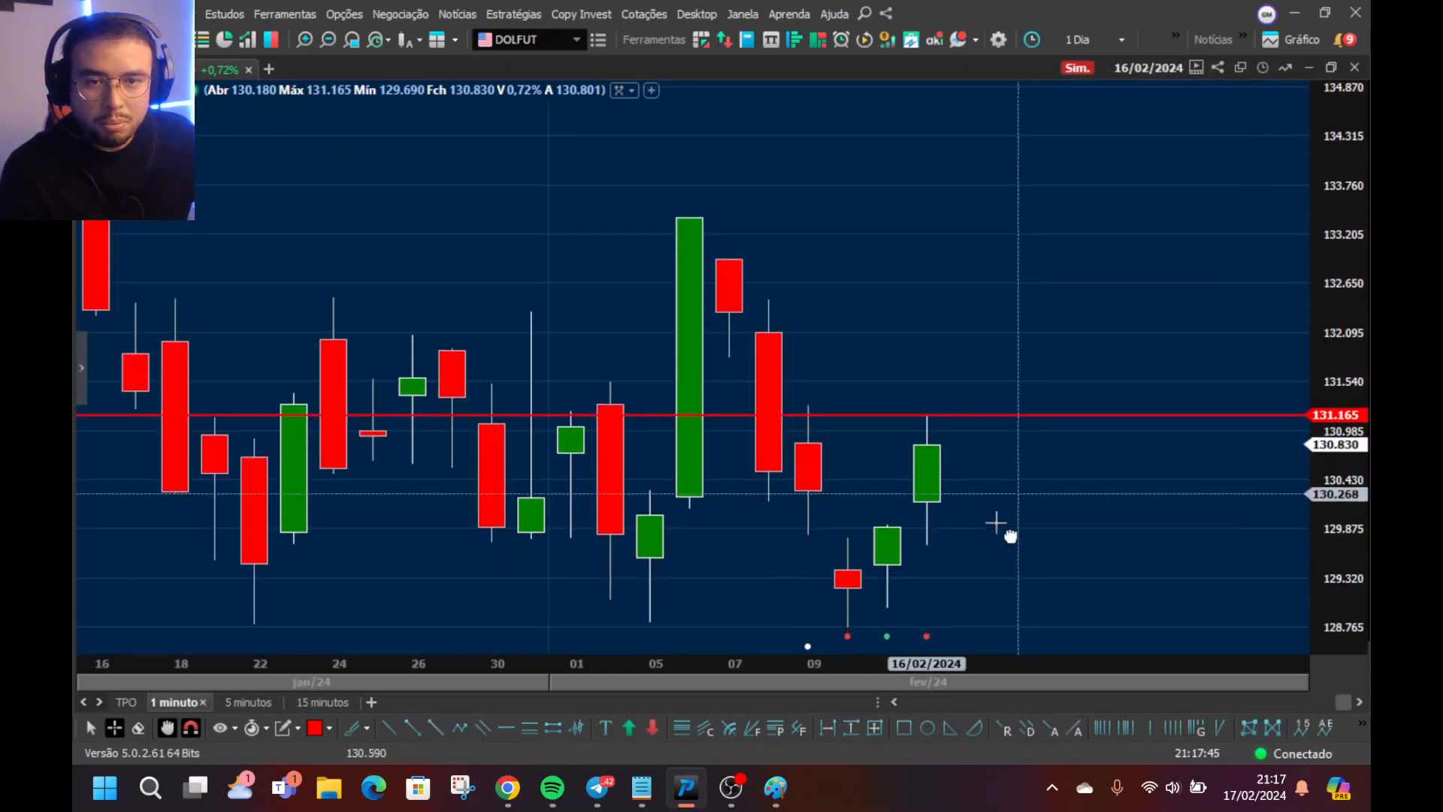
click(933, 543)
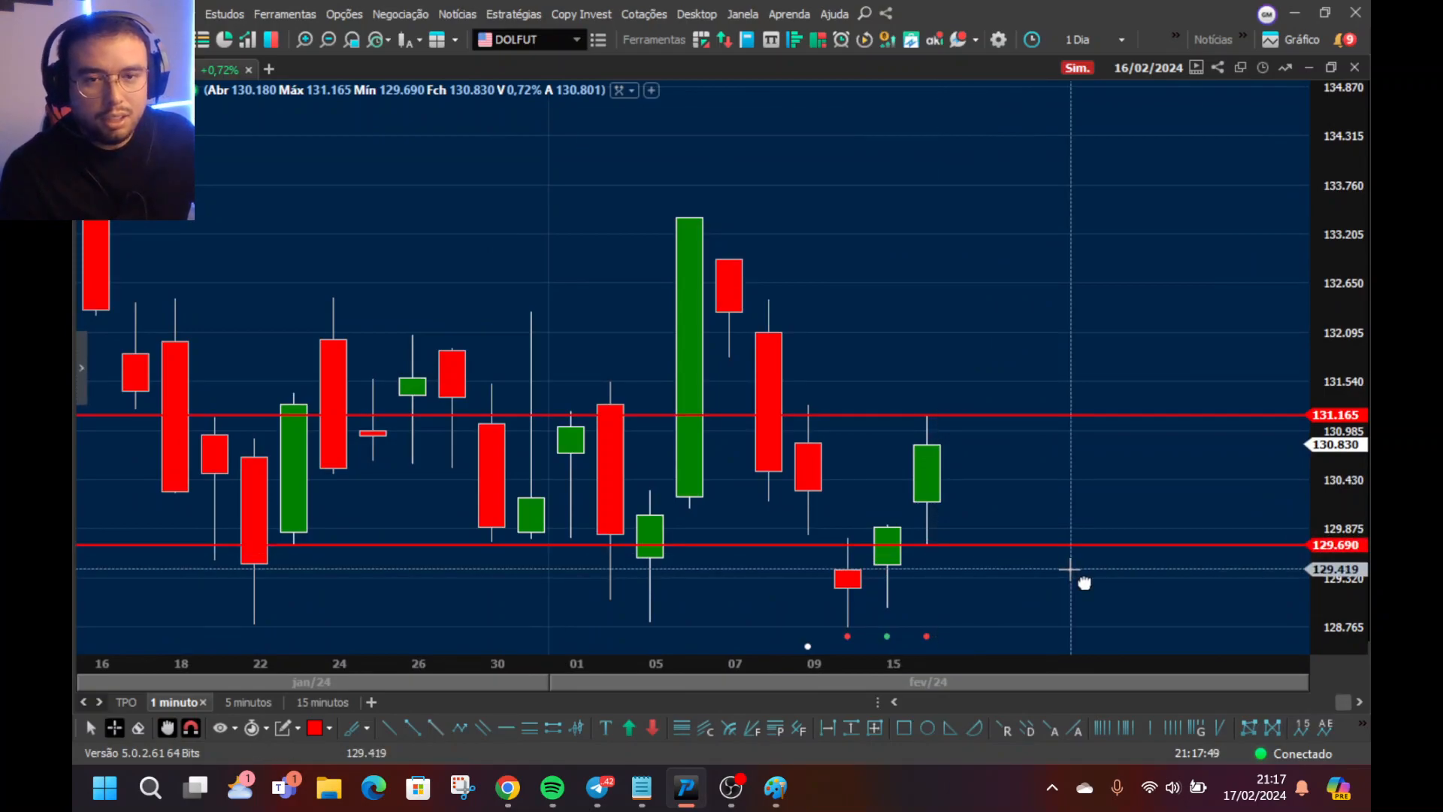
- Draw red horizontal lines at the 15/02 candle's high and low, 129.925 and 128.985, and at the 09/02 candle's high, 131.277
scroll(855, 468, down, 1)
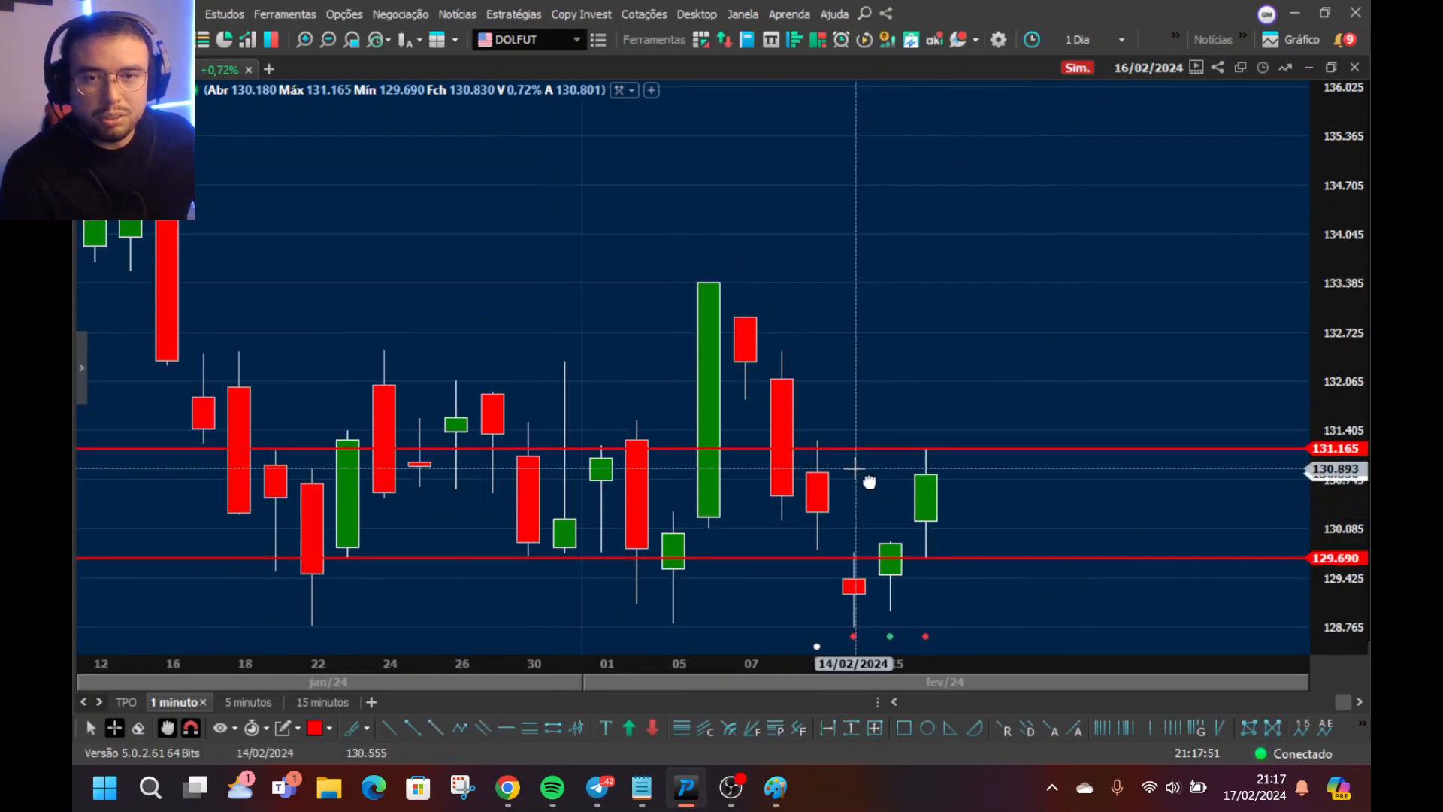
drag(864, 506, 893, 409)
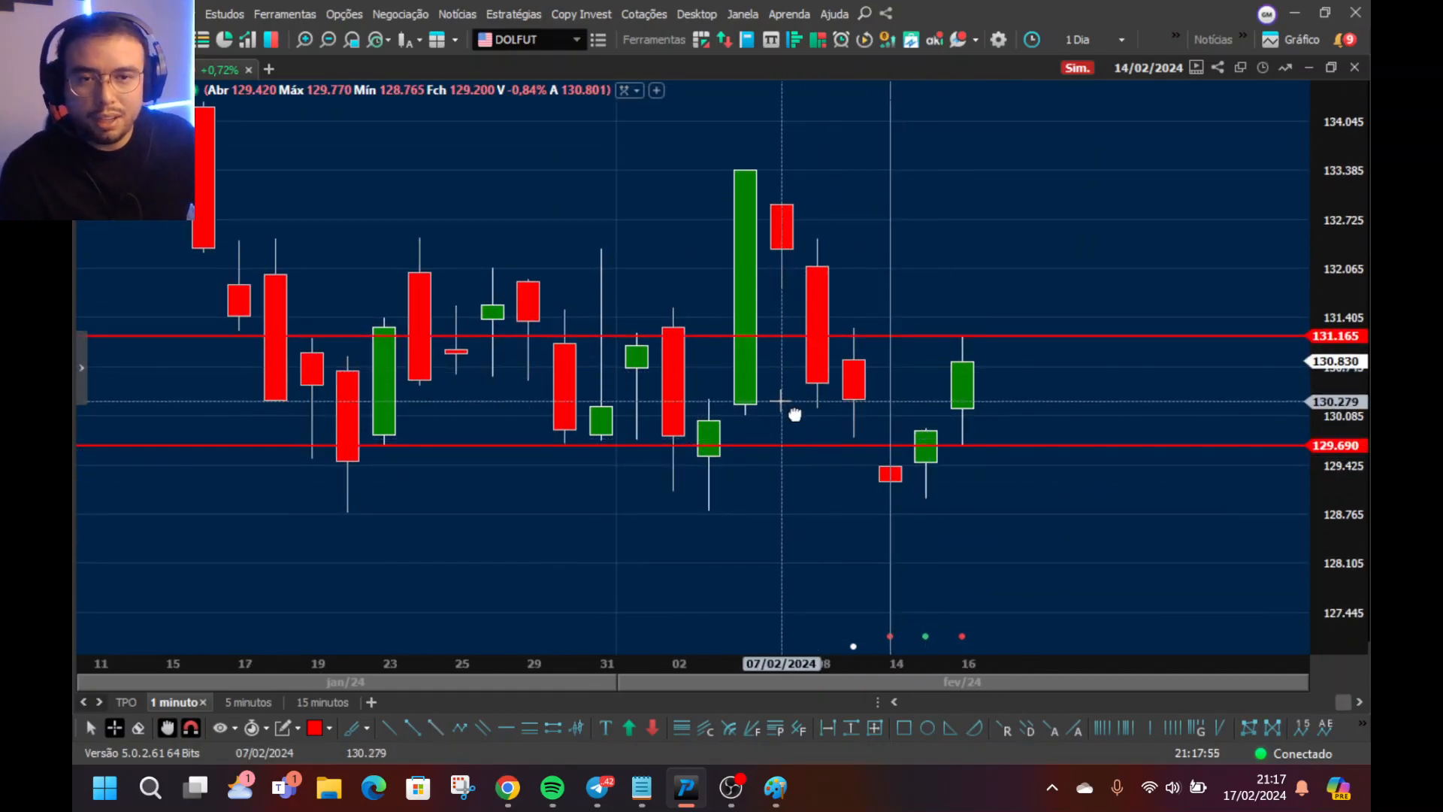
scroll(366, 369, down, 2)
scroll(366, 370, down, 1)
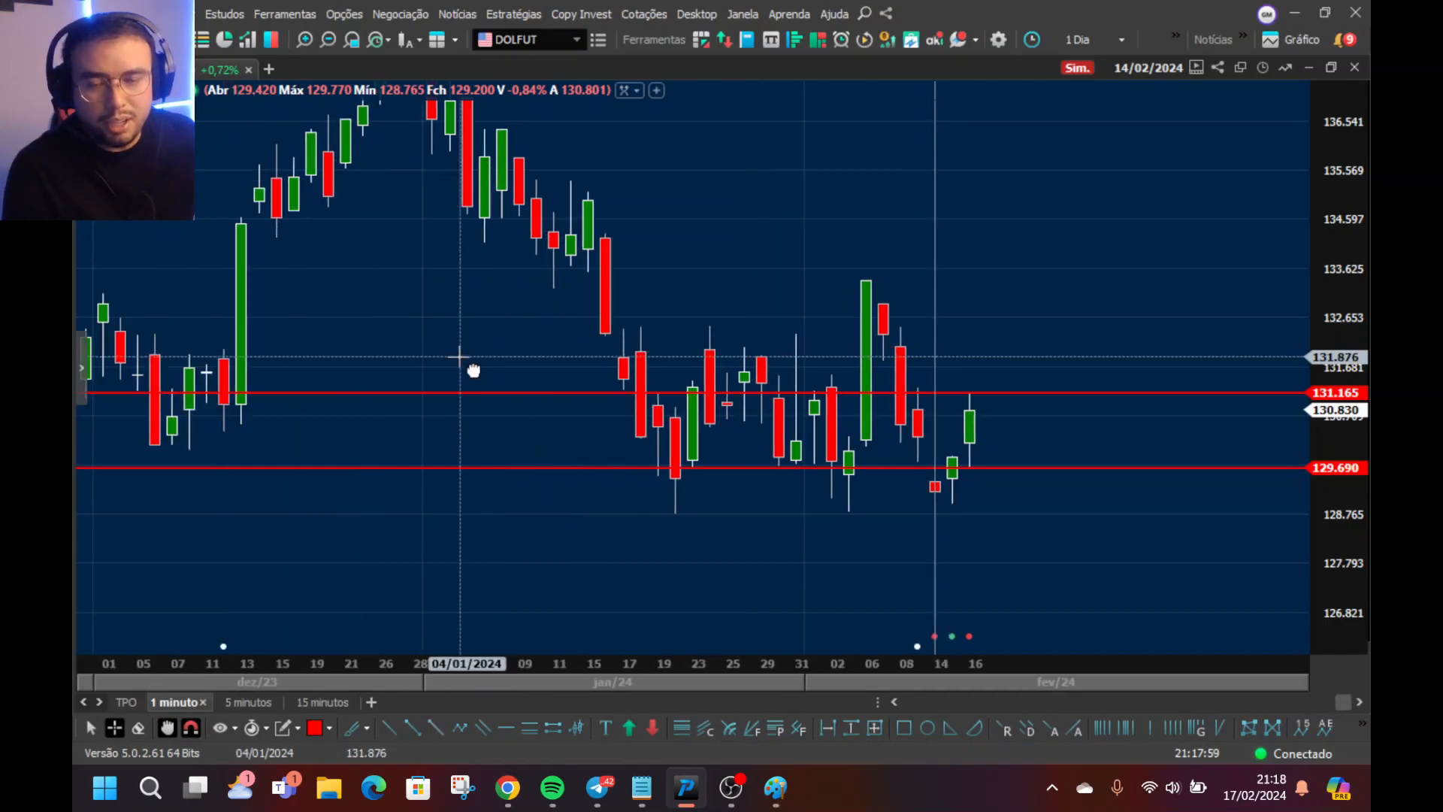
scroll(685, 451, up, 3)
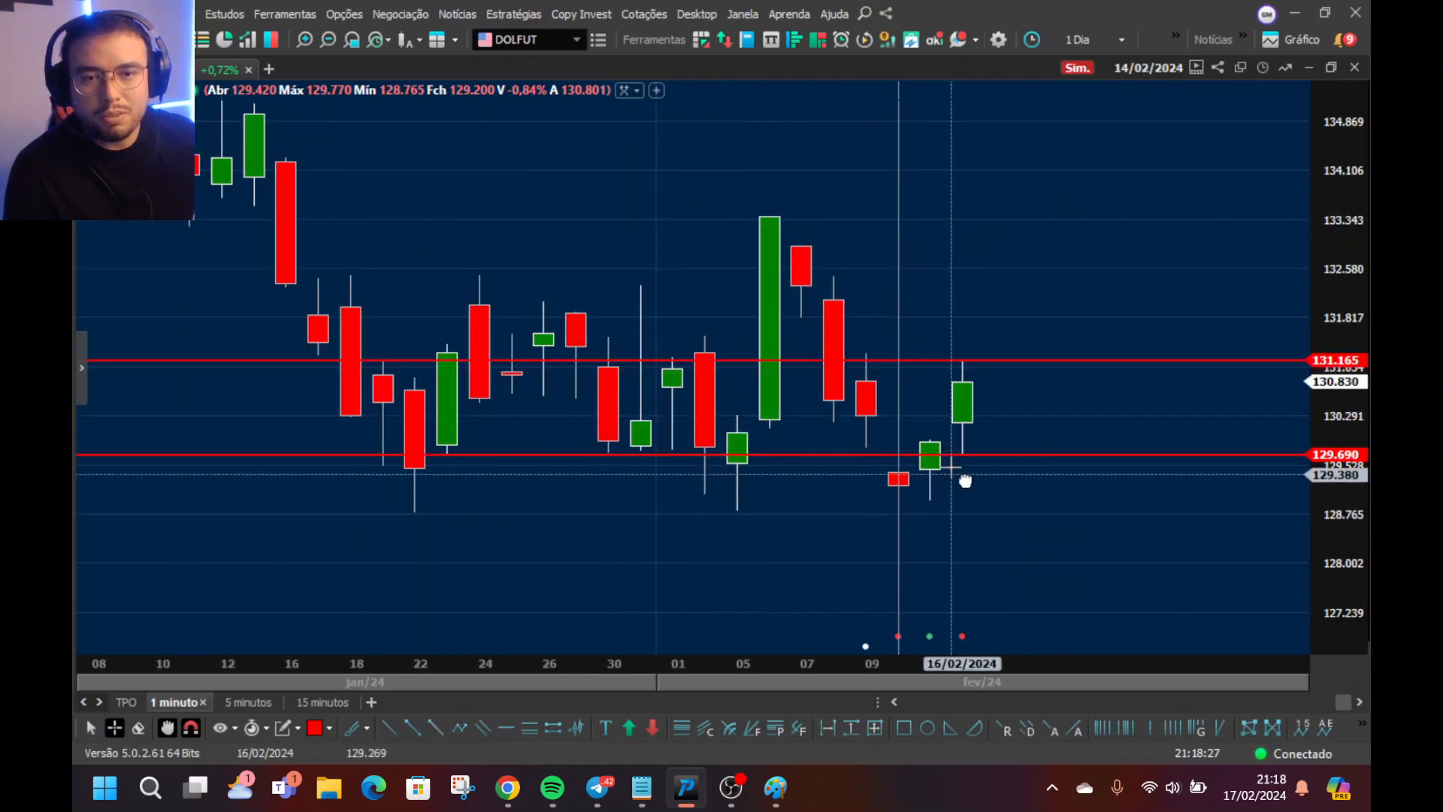
key(alt+h)
click(935, 438)
click(922, 502)
click(865, 350)
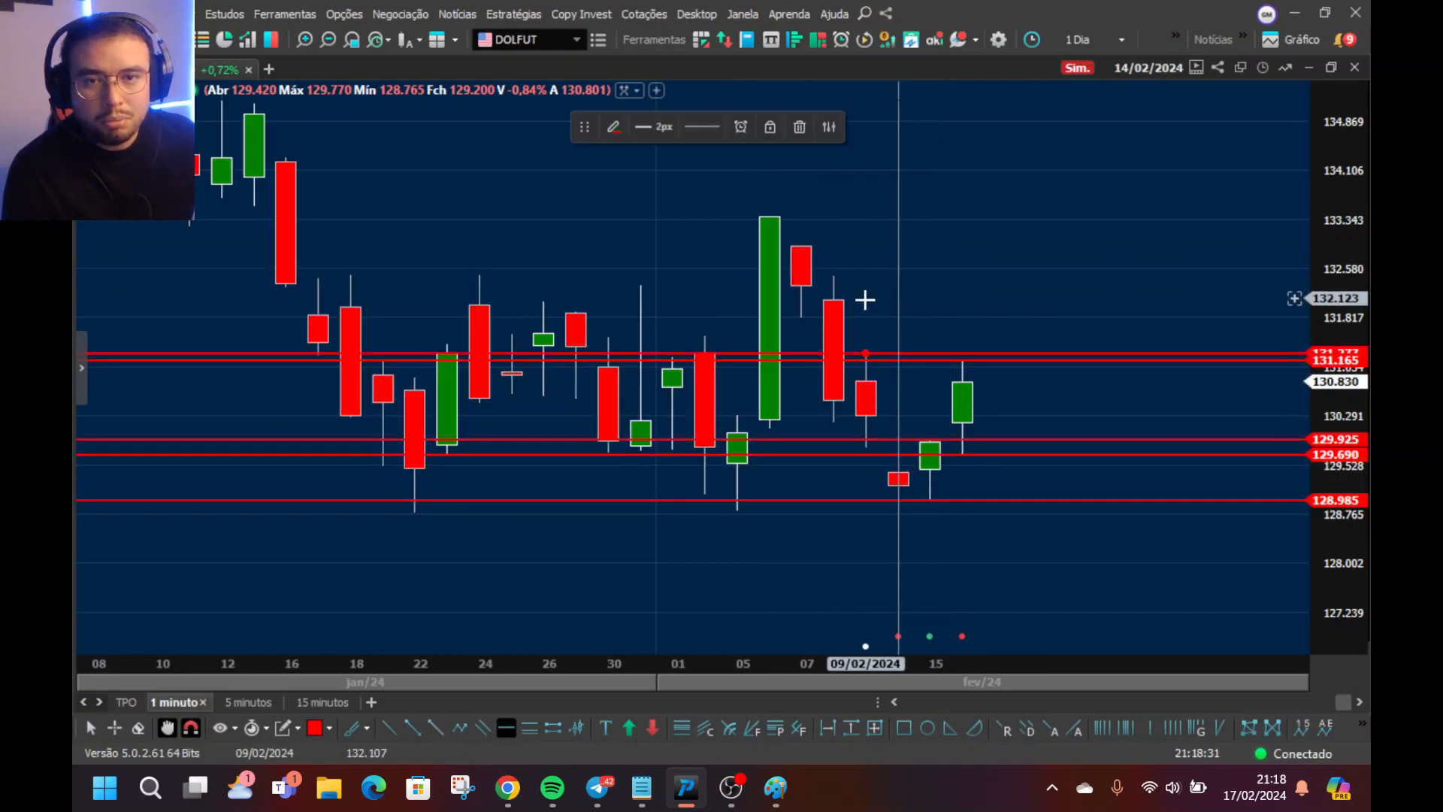
- Draw red horizontal lines on the 02/02 to 08/02 candle extremes: 132.472, 131.821, 132.935, 133.403, 130.107, 130.315, 128.825 and 129.079
click(836, 269)
click(801, 309)
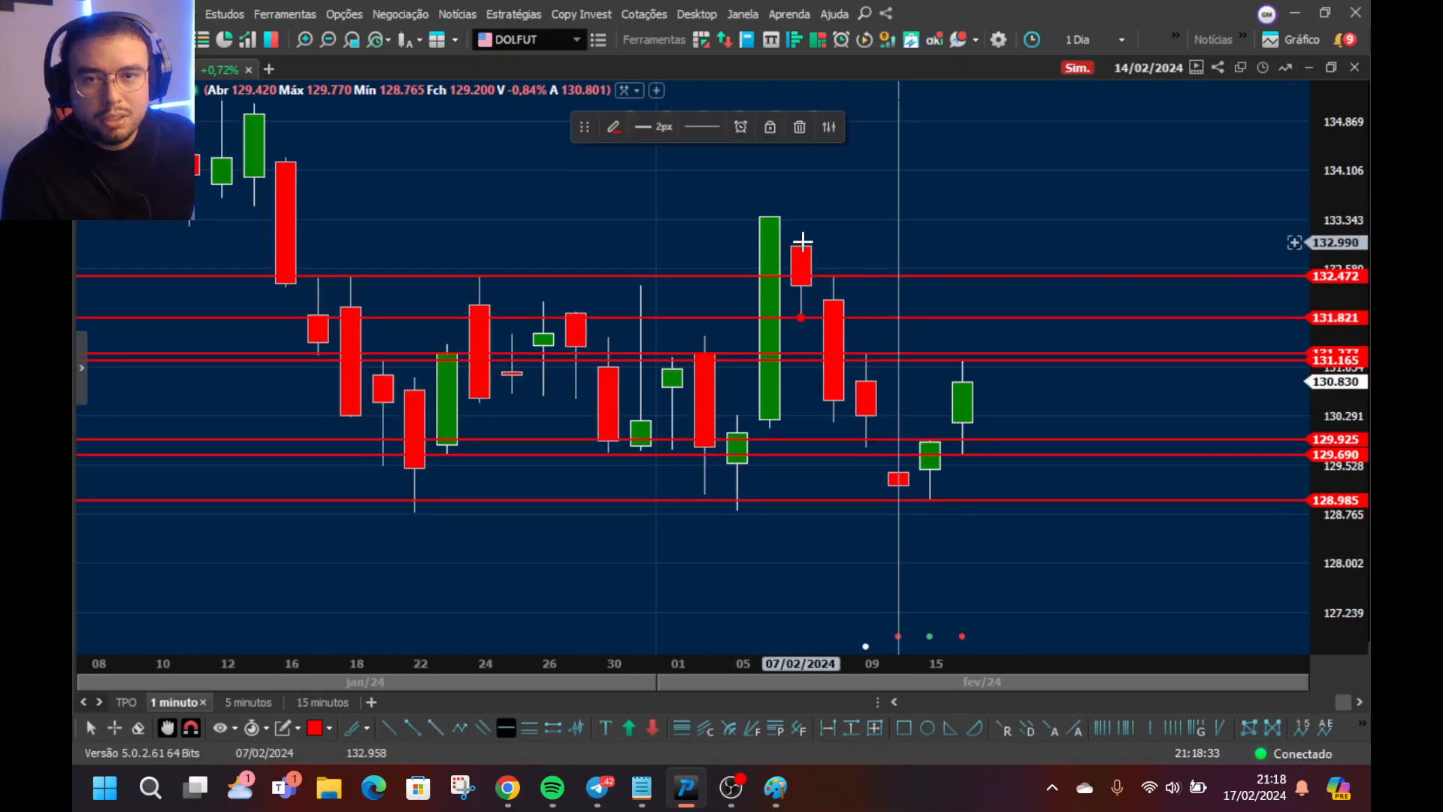
click(777, 215)
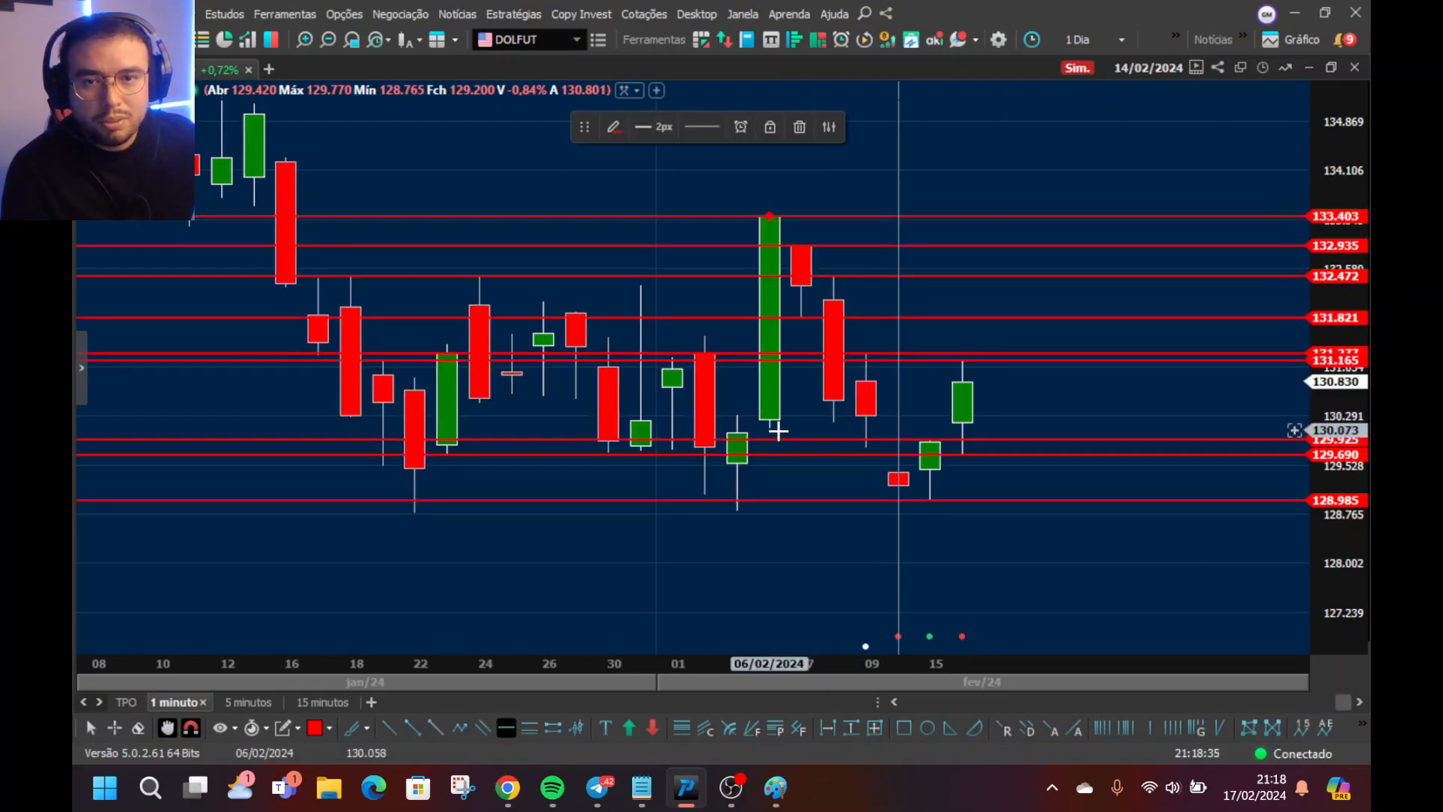
click(744, 413)
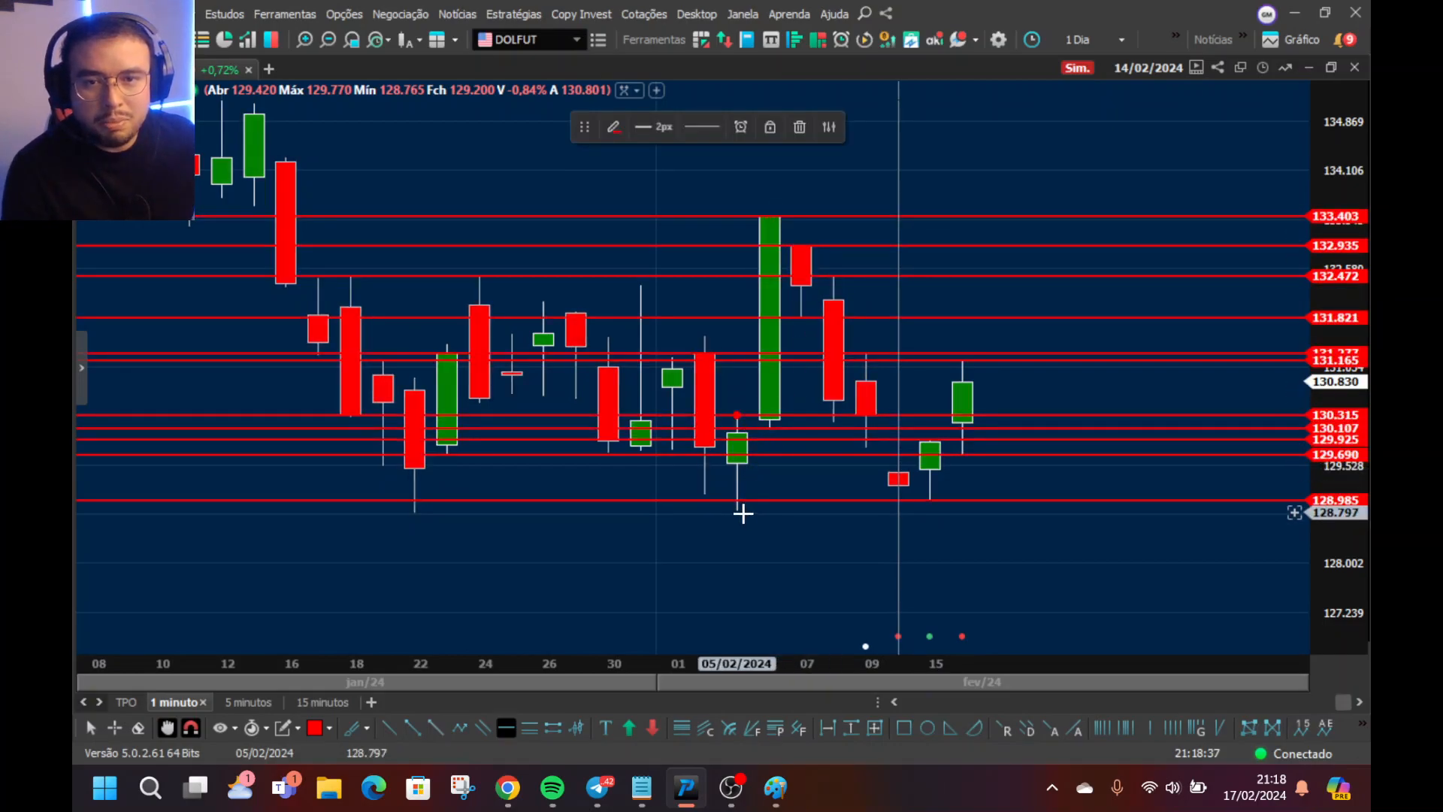
click(712, 510)
click(708, 494)
- Draw red horizontal lines on the 23/01 to 01/02 candle extremes: 130.646, 131.577, 131.414, 132.335, 132.076, 131.923 and 129.776
click(526, 392)
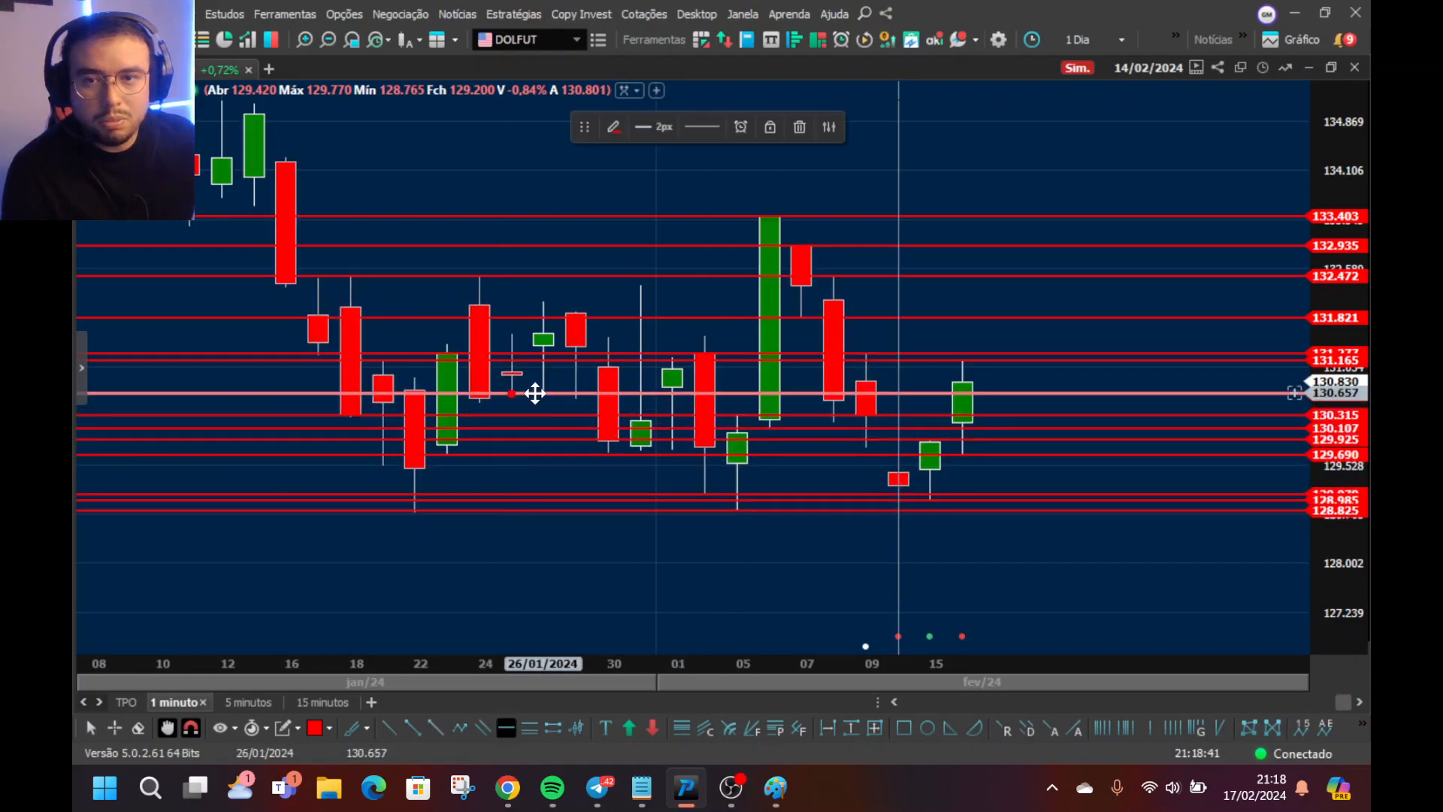
click(532, 336)
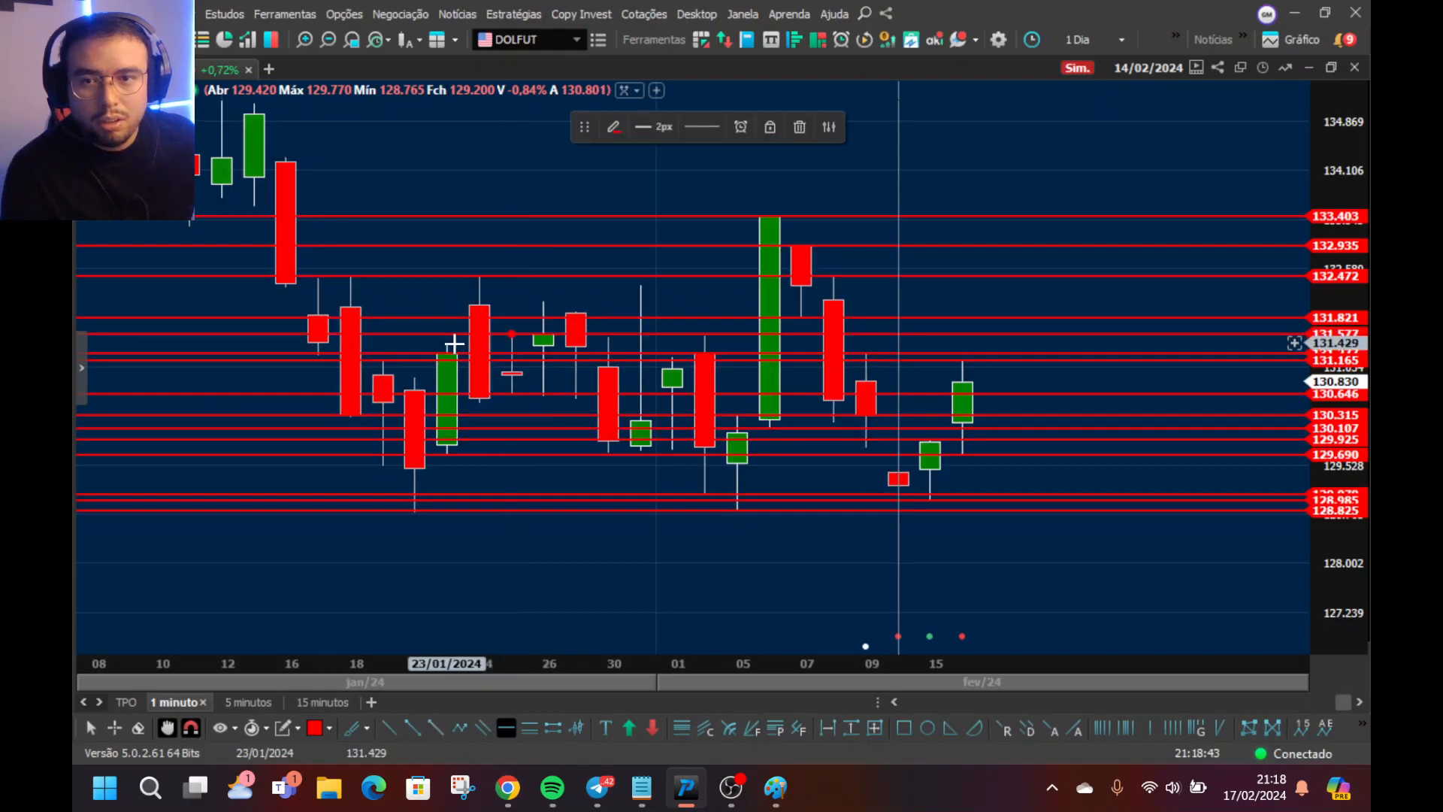
click(453, 344)
click(637, 285)
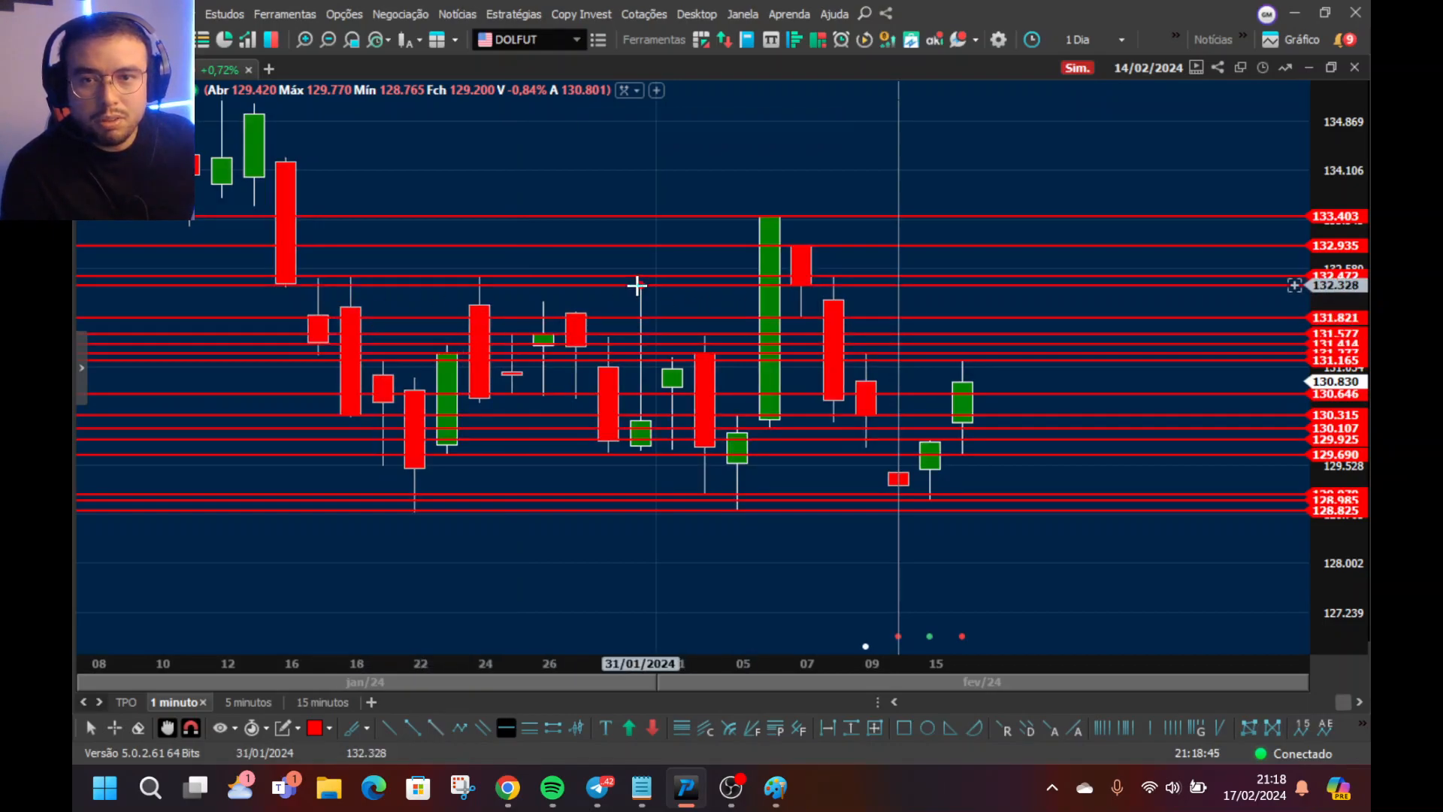
click(565, 303)
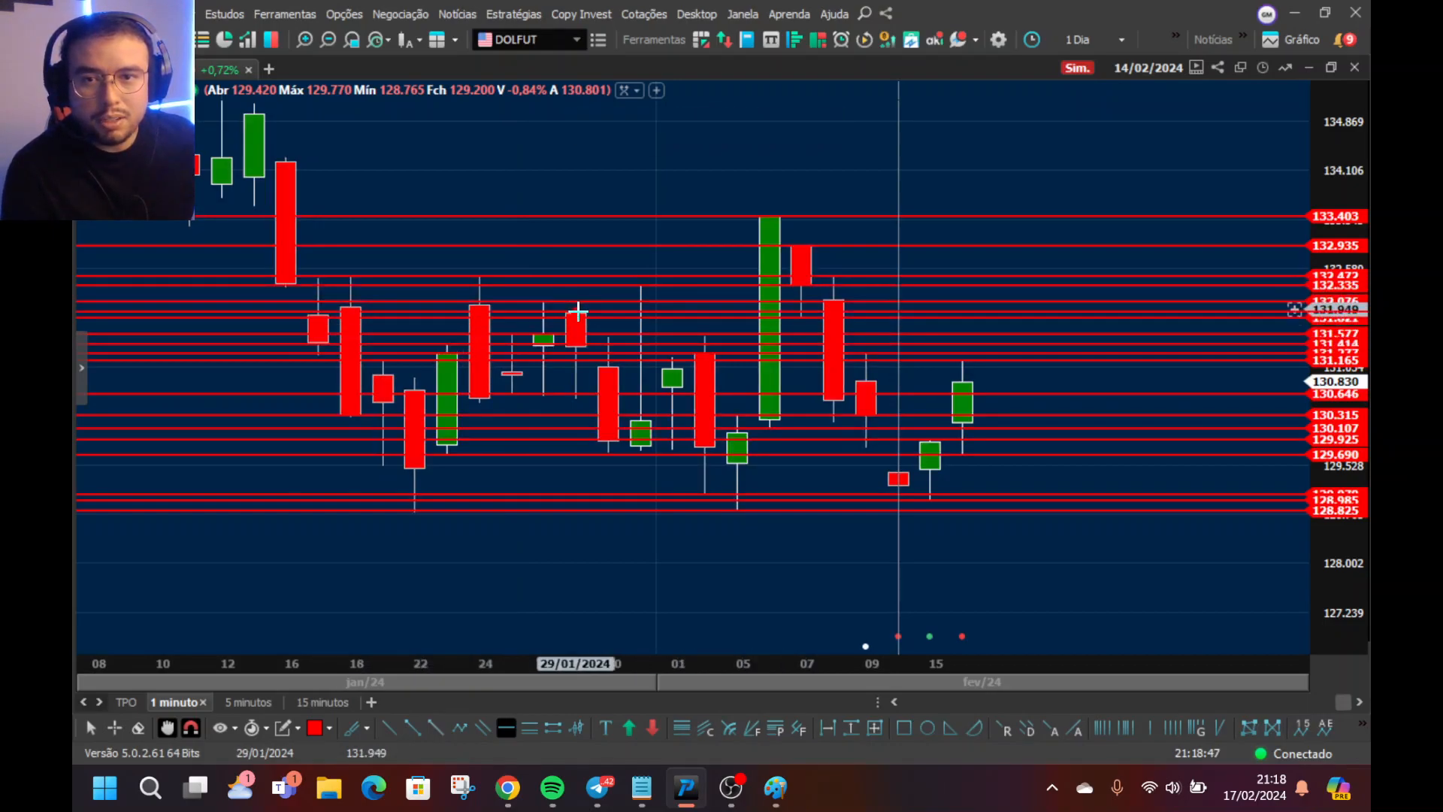
click(670, 449)
key(Escape)
click(801, 554)
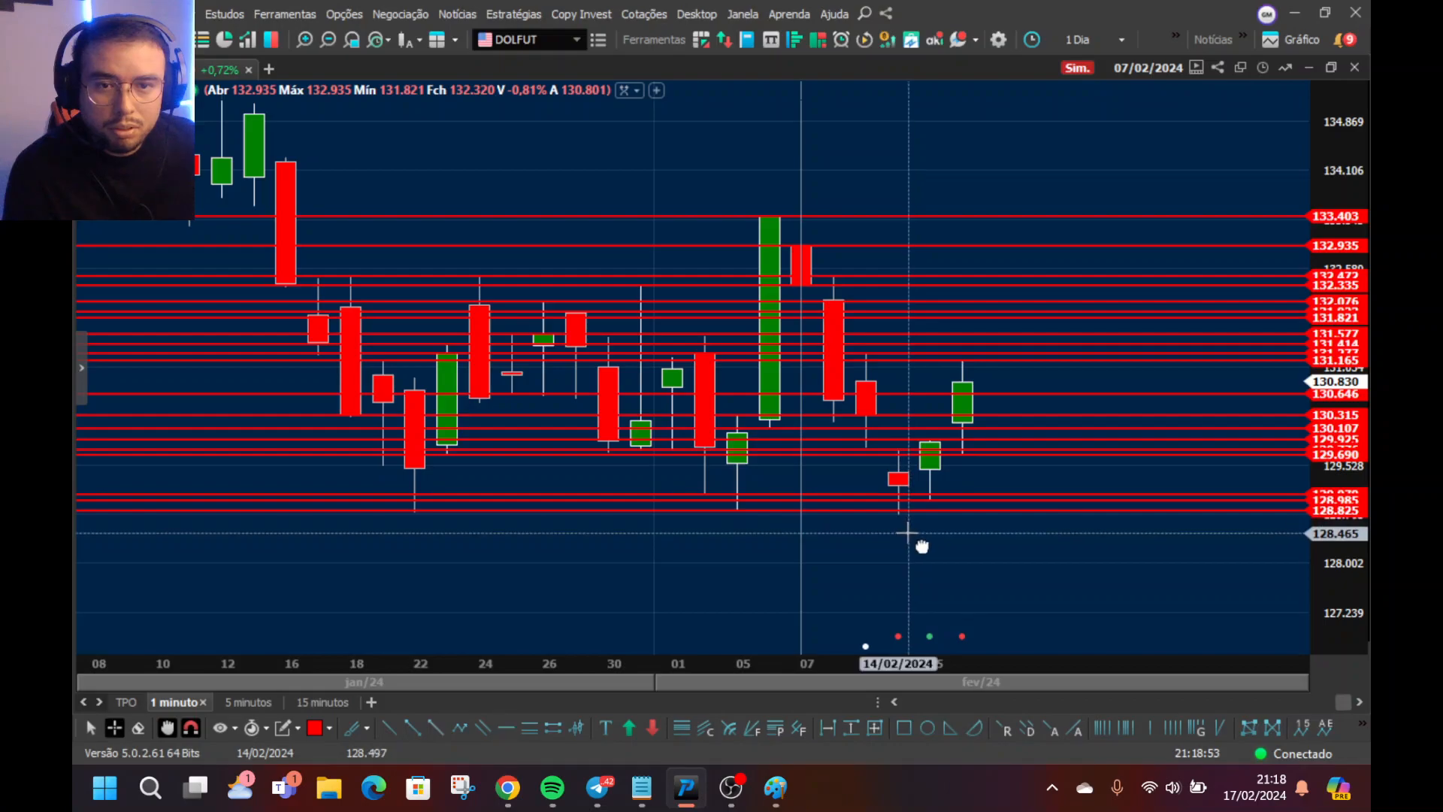
- Add red horizontal lines at the lows of the 14/02 candle (128.765), the 19/01 candle (129.522) and the 24/01 candle (130.493)
click(900, 519)
click(920, 553)
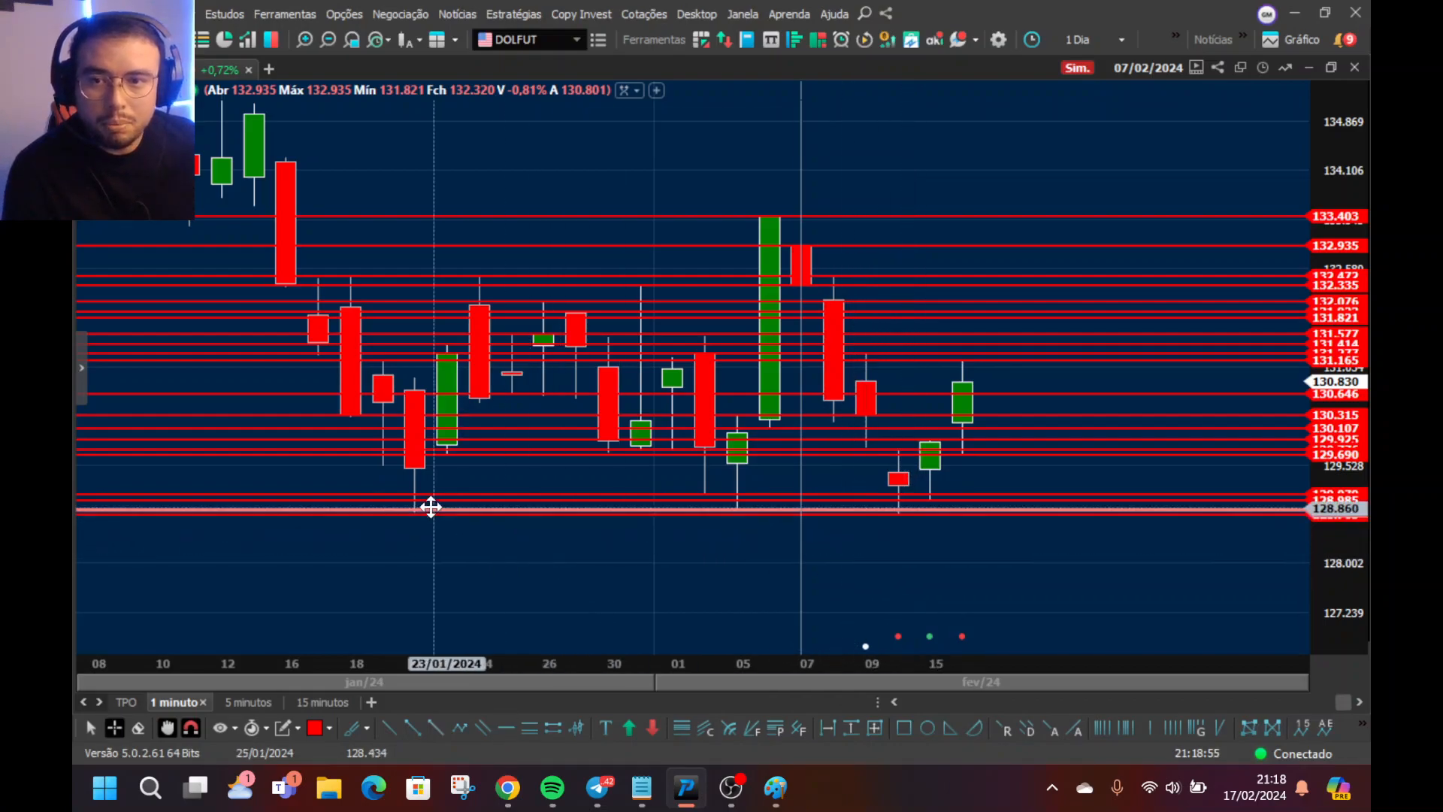
click(385, 466)
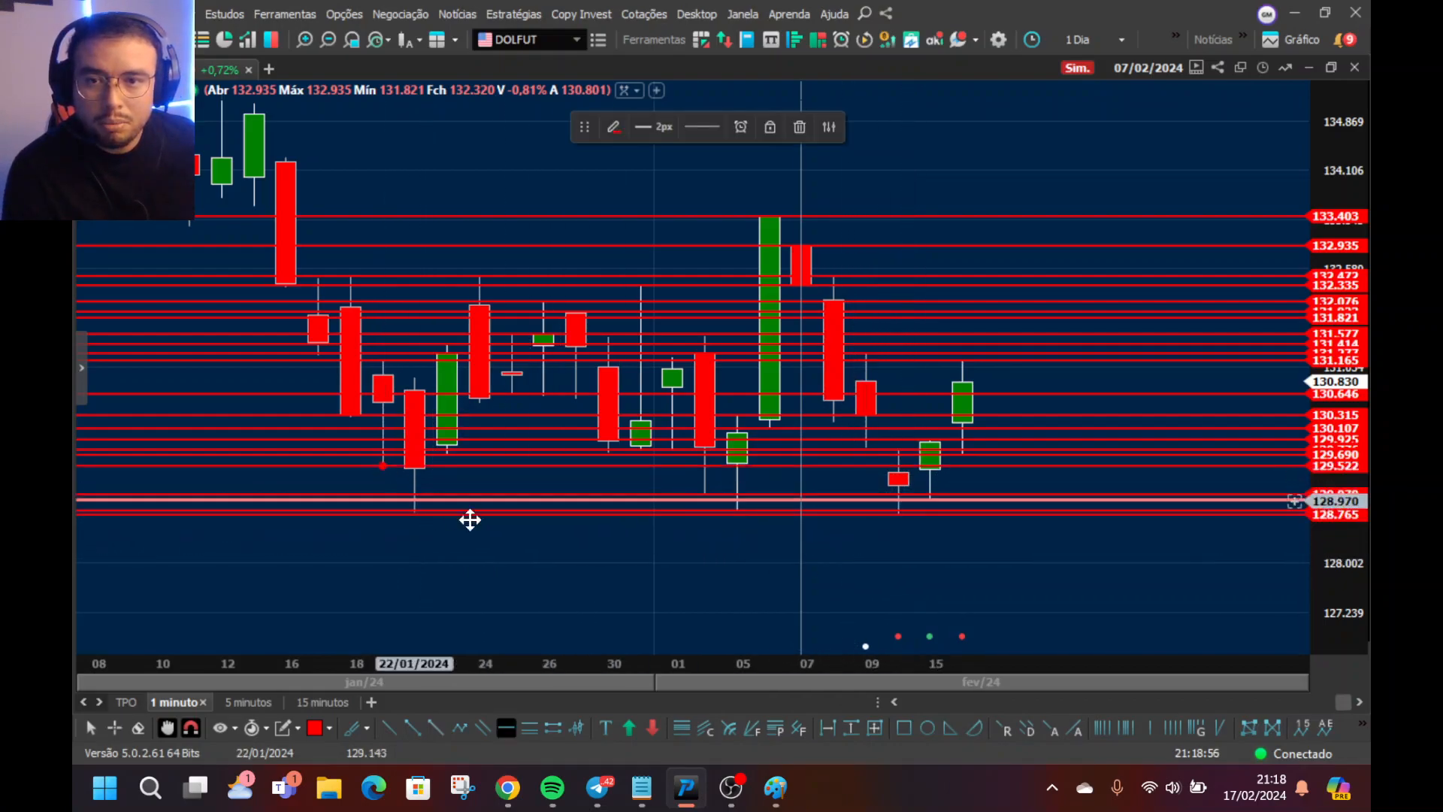
click(481, 403)
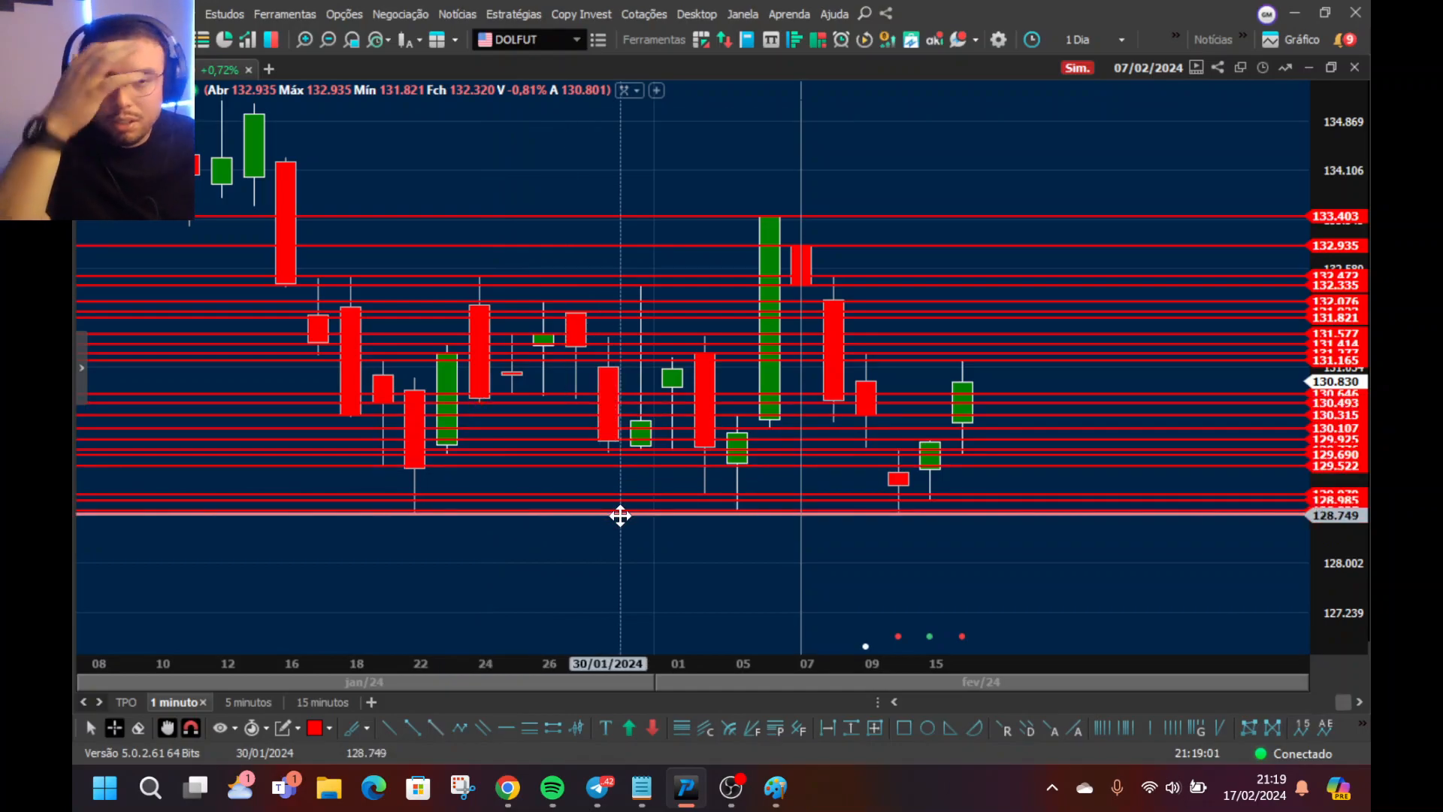
- Switch the DOLFUT chart from daily to the 60-minute period
scroll(620, 516, up, 3)
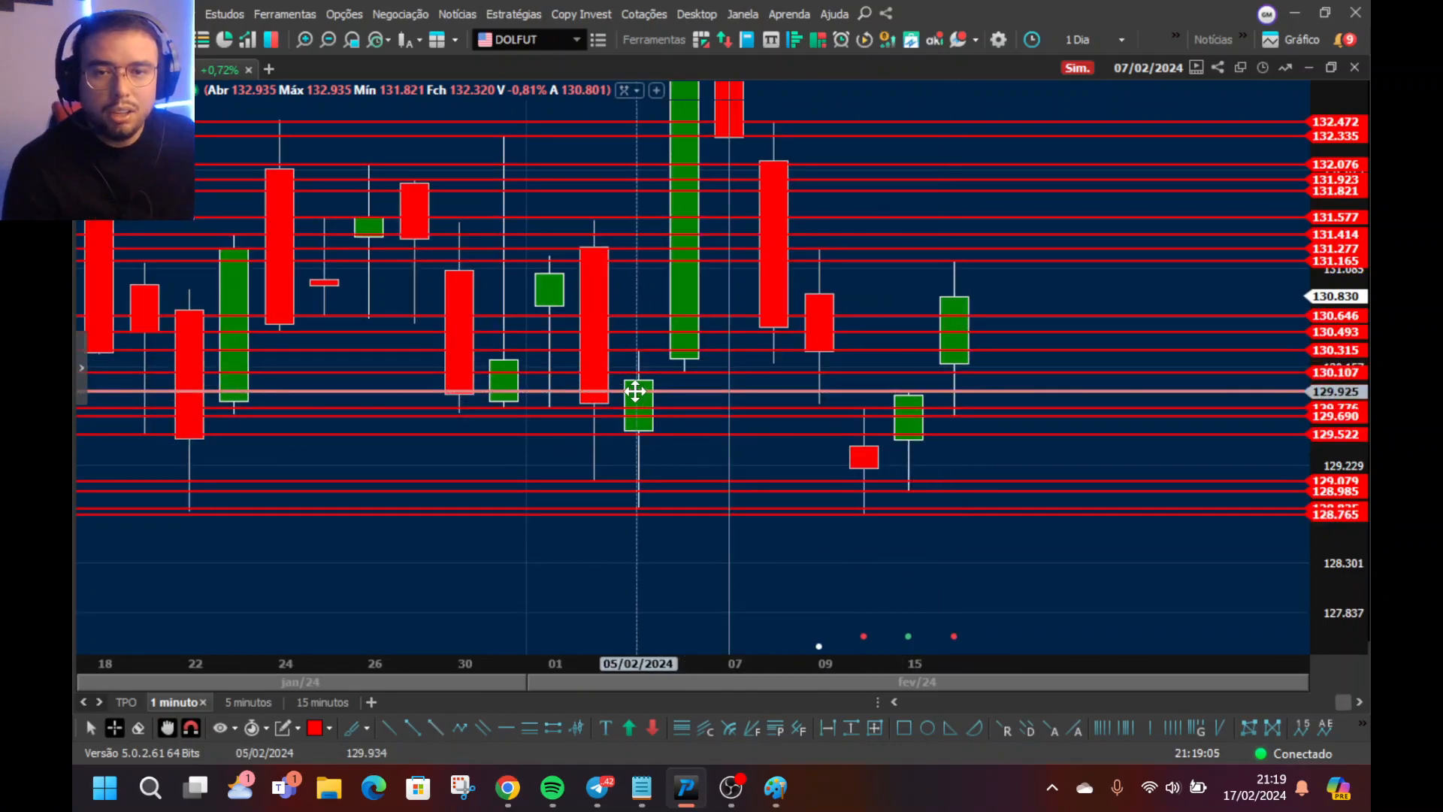
scroll(635, 391, down, 5)
scroll(635, 391, up, 5)
scroll(635, 391, up, 1)
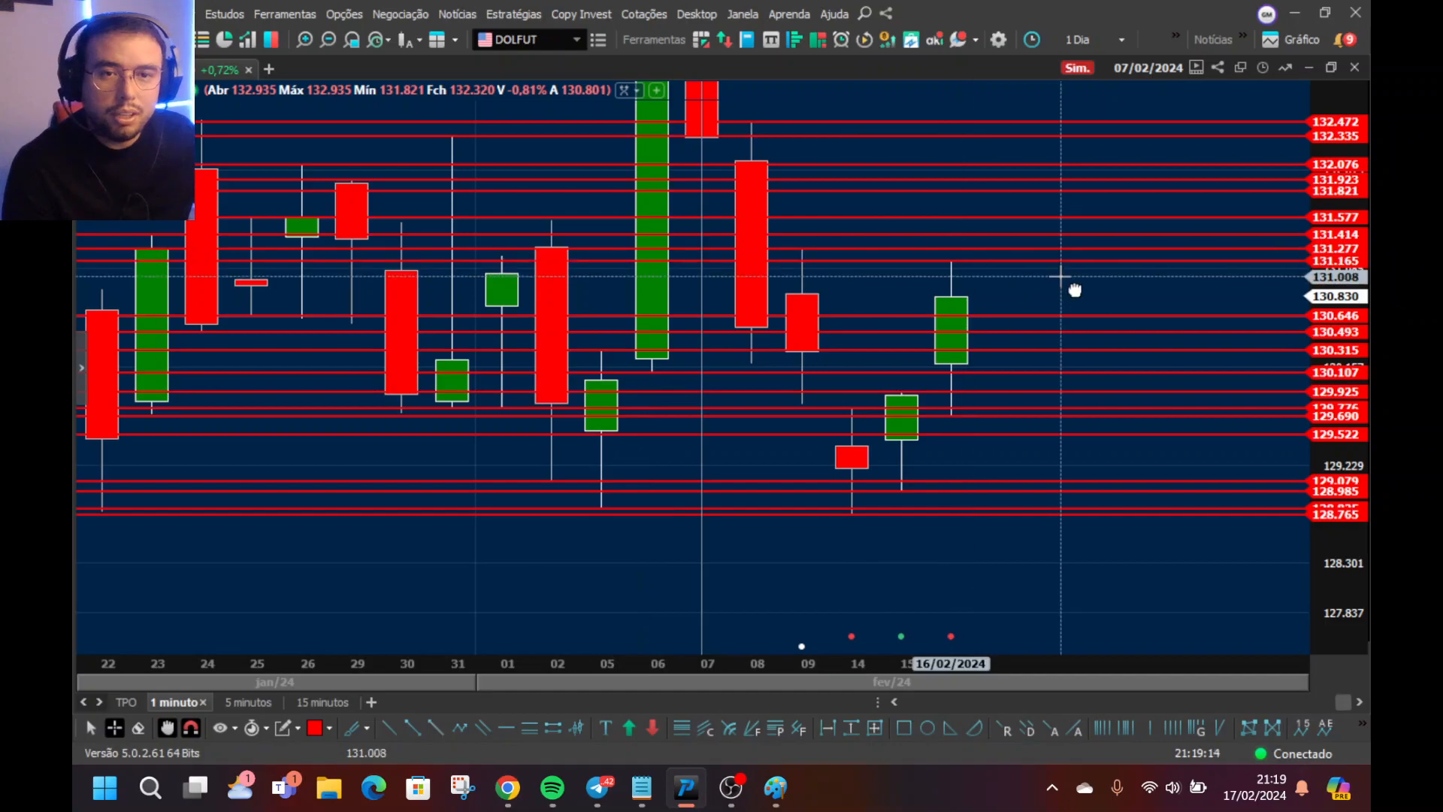
text(60)
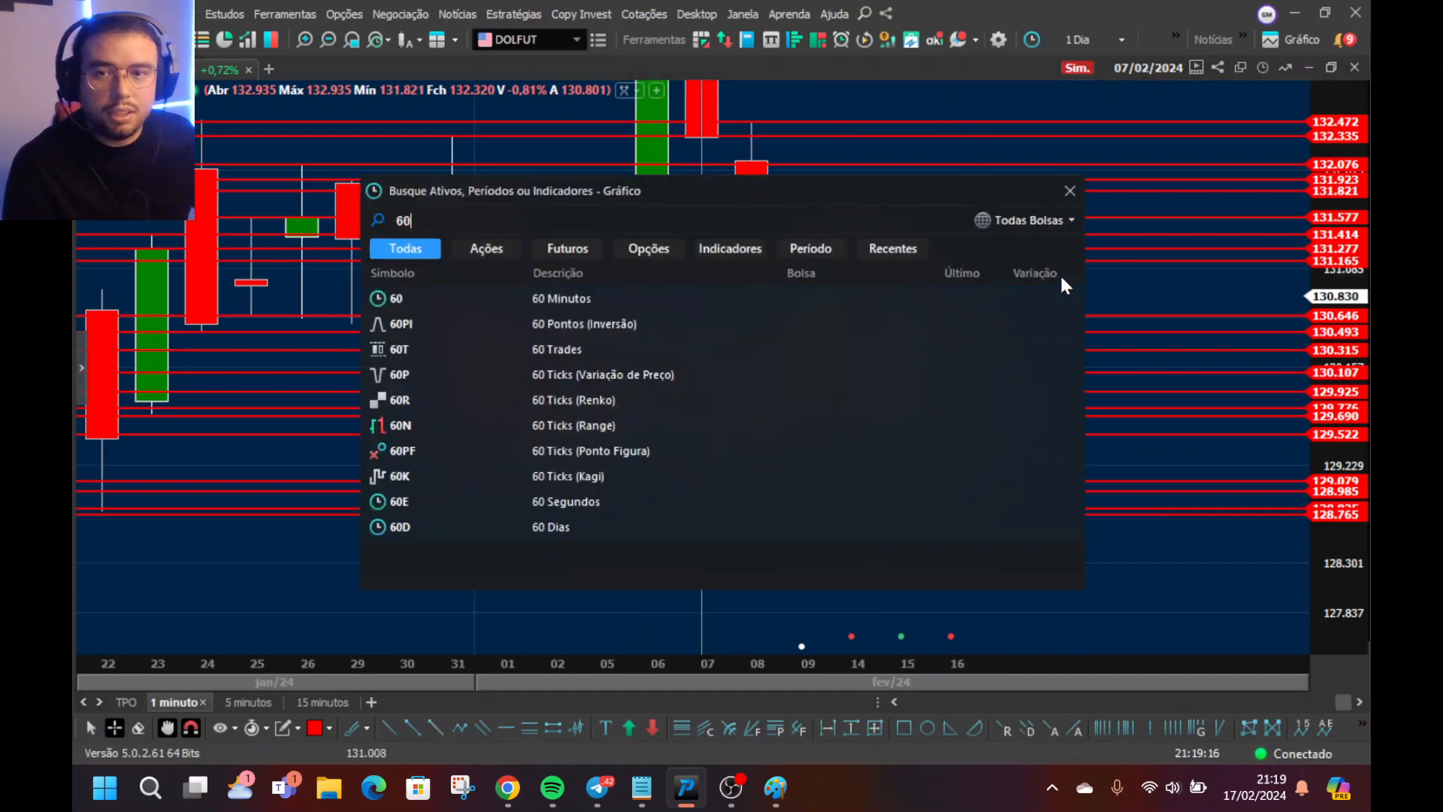
key(Return)
scroll(567, 334, up, 5)
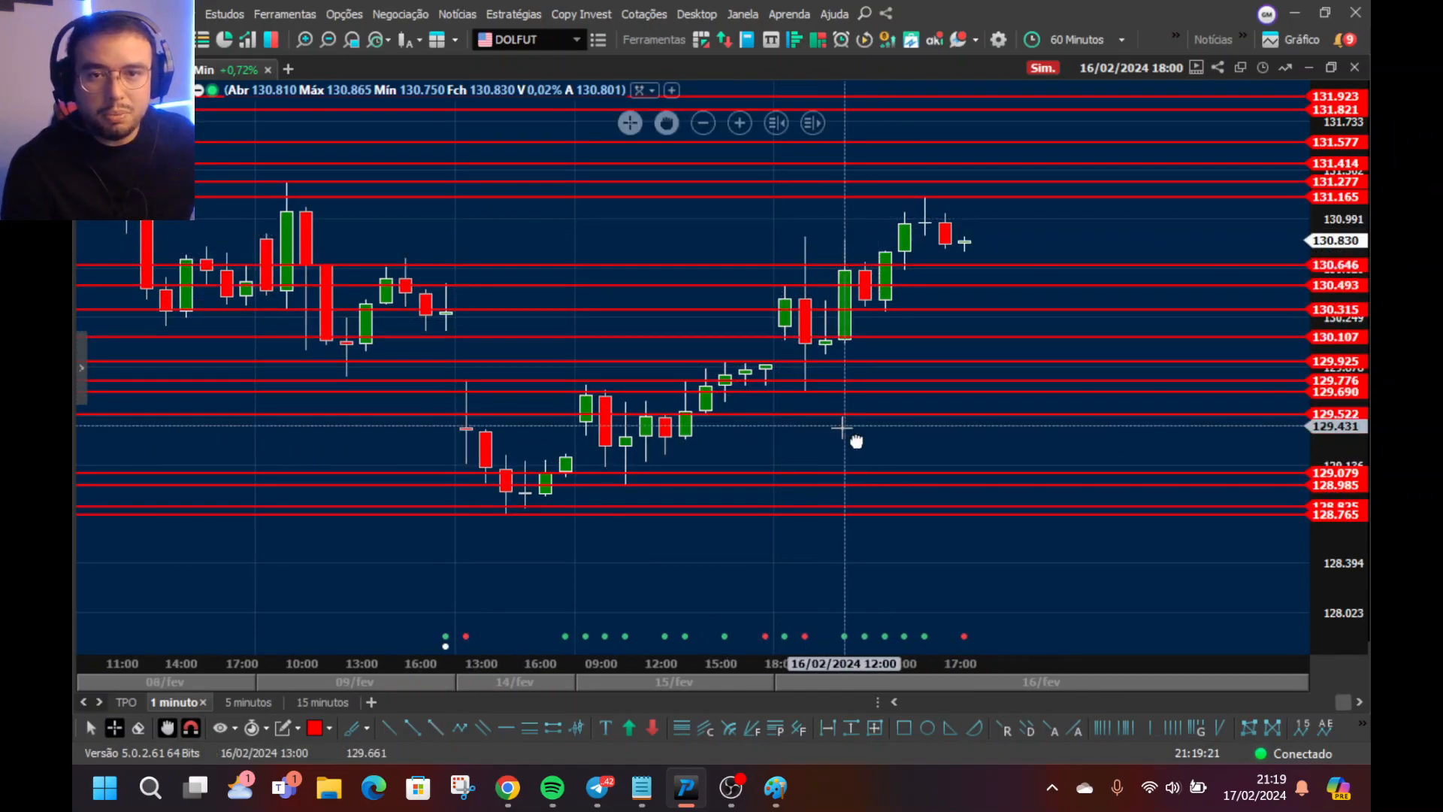
- Set the drawing color to white and place a horizontal line at the high of the last 60-minute candle on 16/02, 130.865
click(329, 728)
click(323, 704)
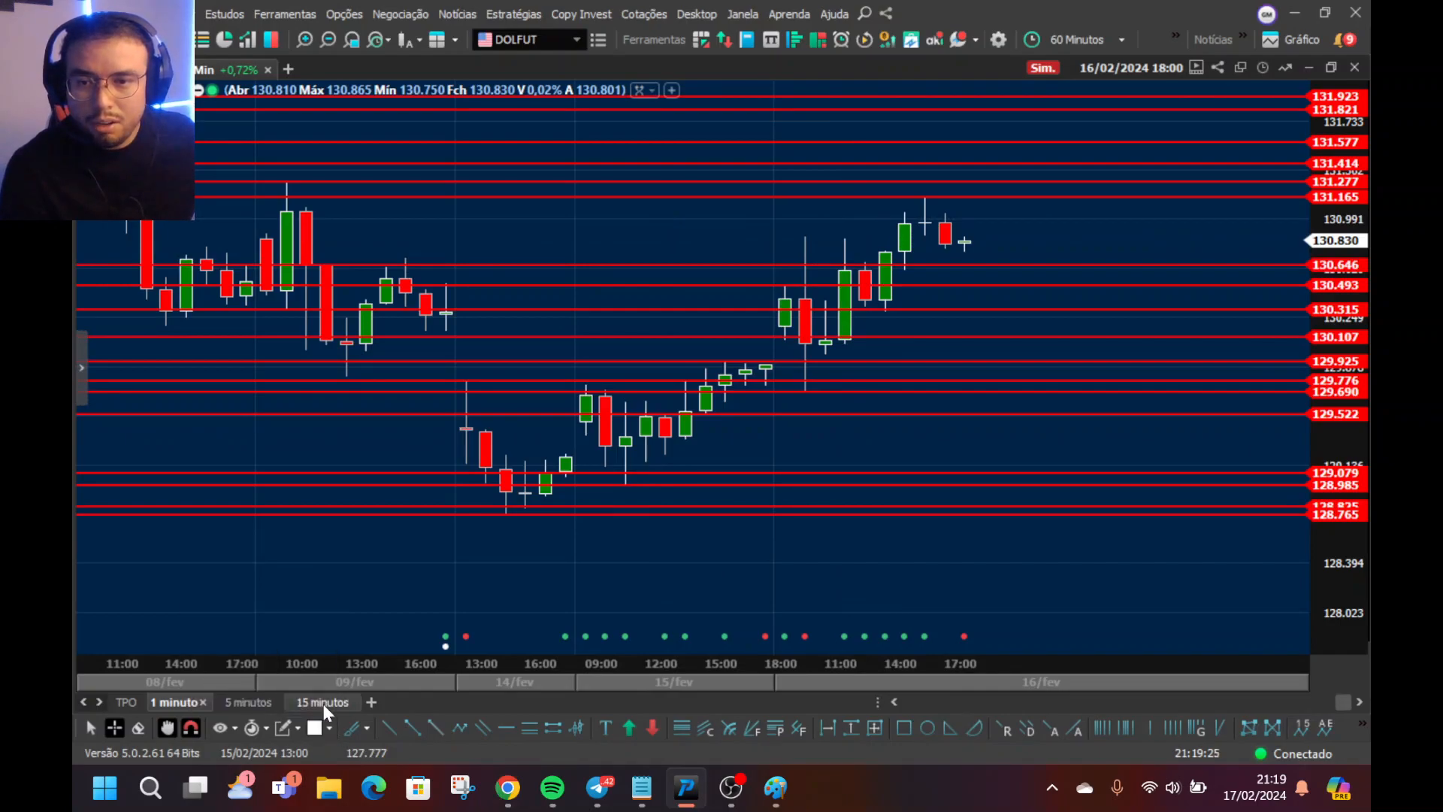
click(507, 731)
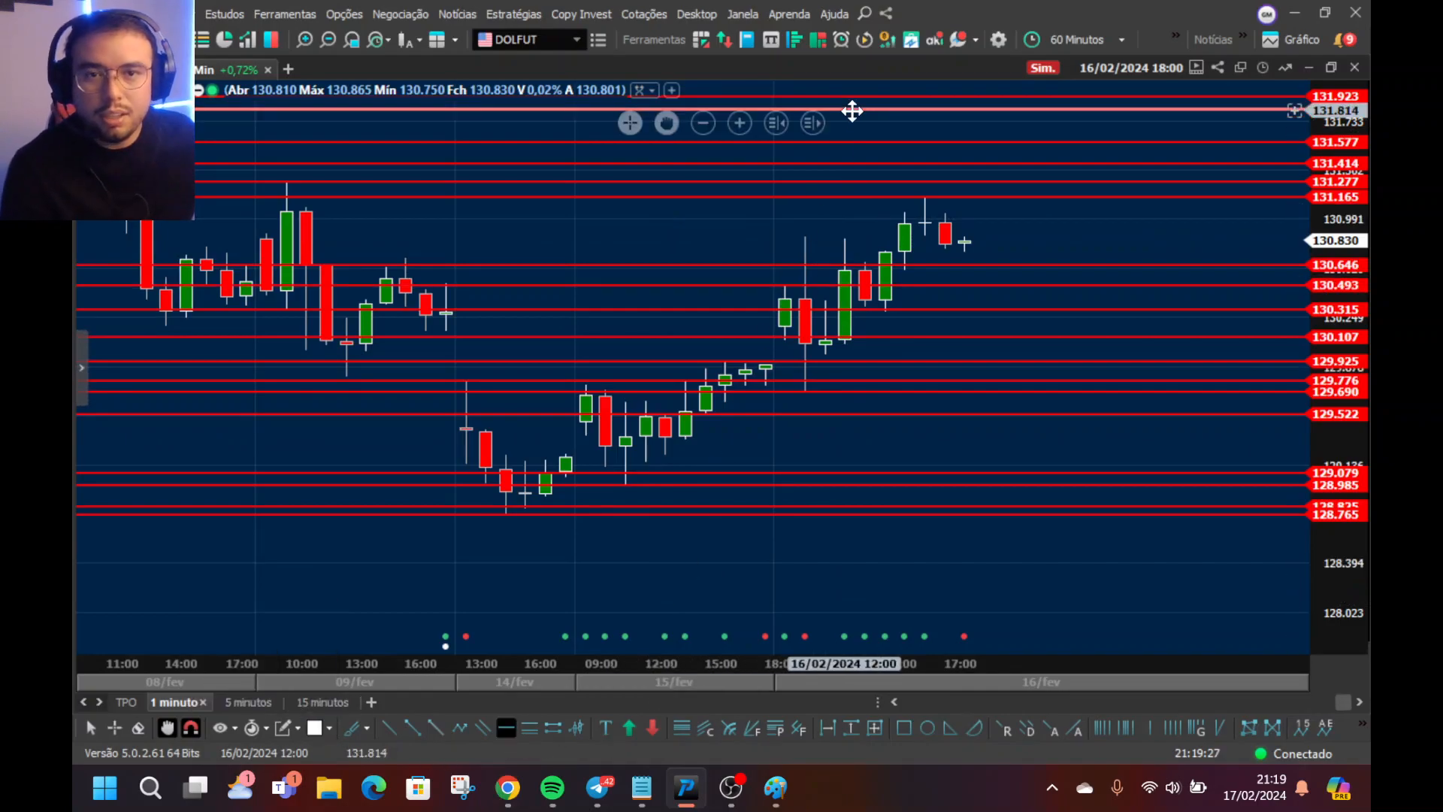
click(965, 242)
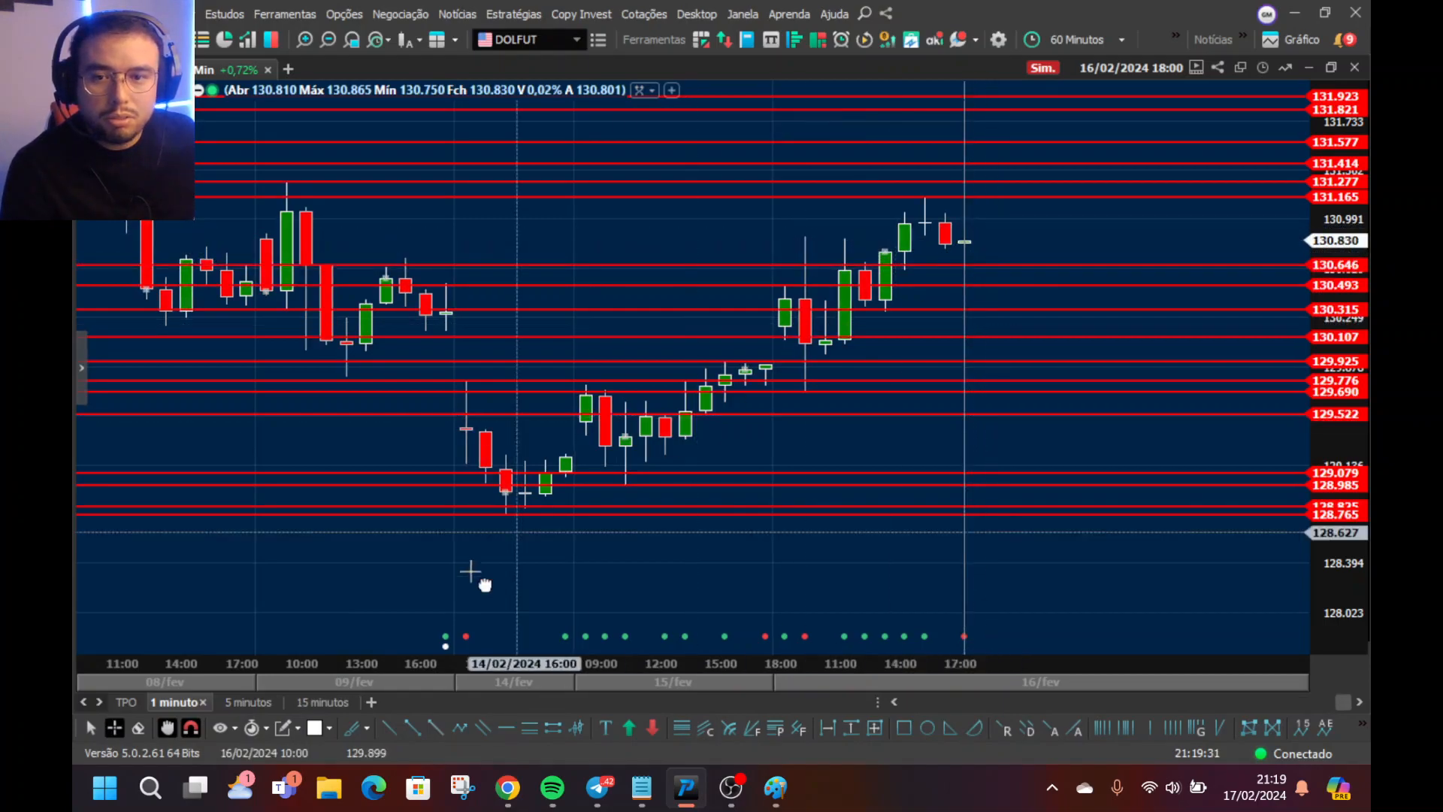
click(507, 727)
click(968, 236)
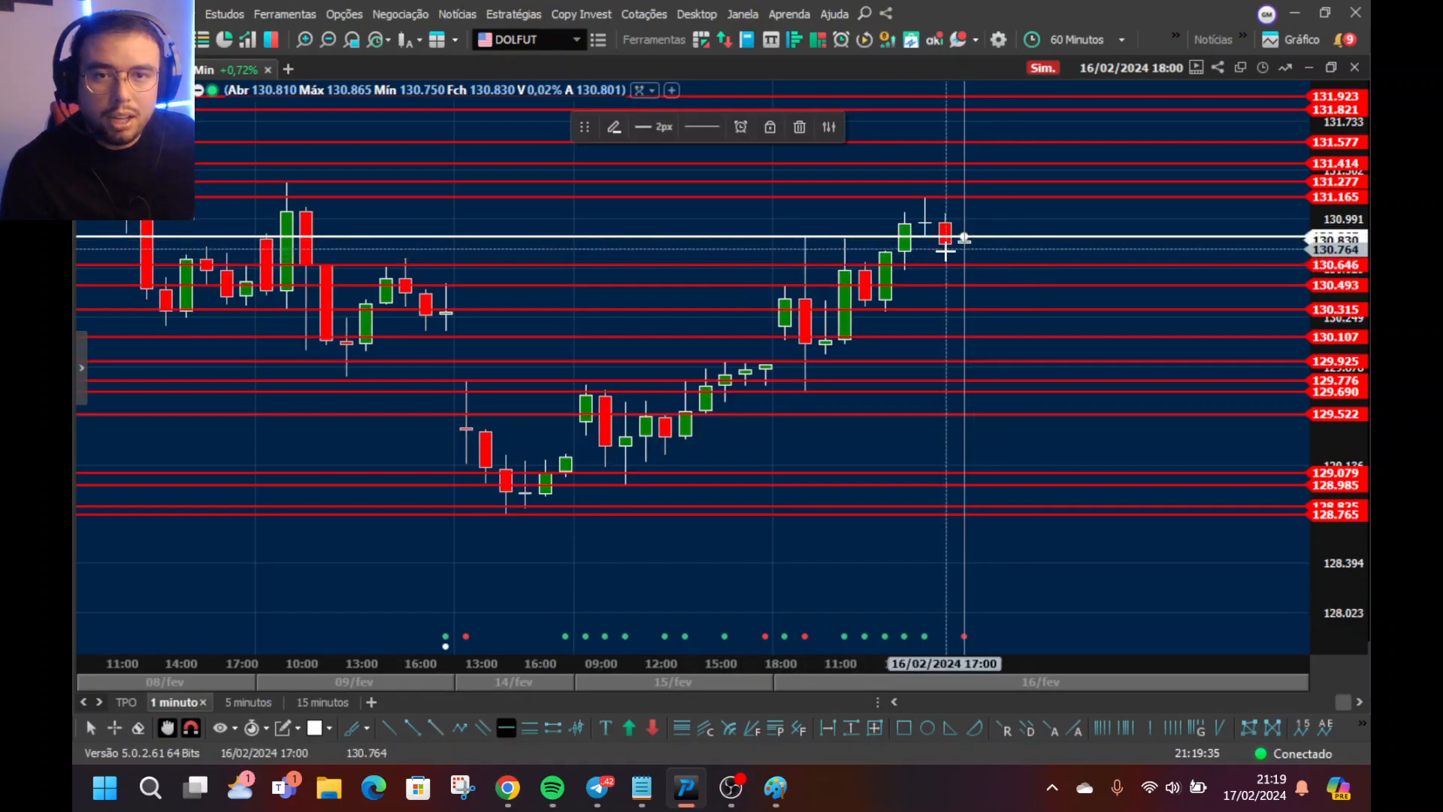
- Add white horizontal lines at the 15/02 and 16/02 candle extremes, including 131.040, 130.770, 130.050, 129.365, 129.335, 129.215 and 129.160
click(951, 214)
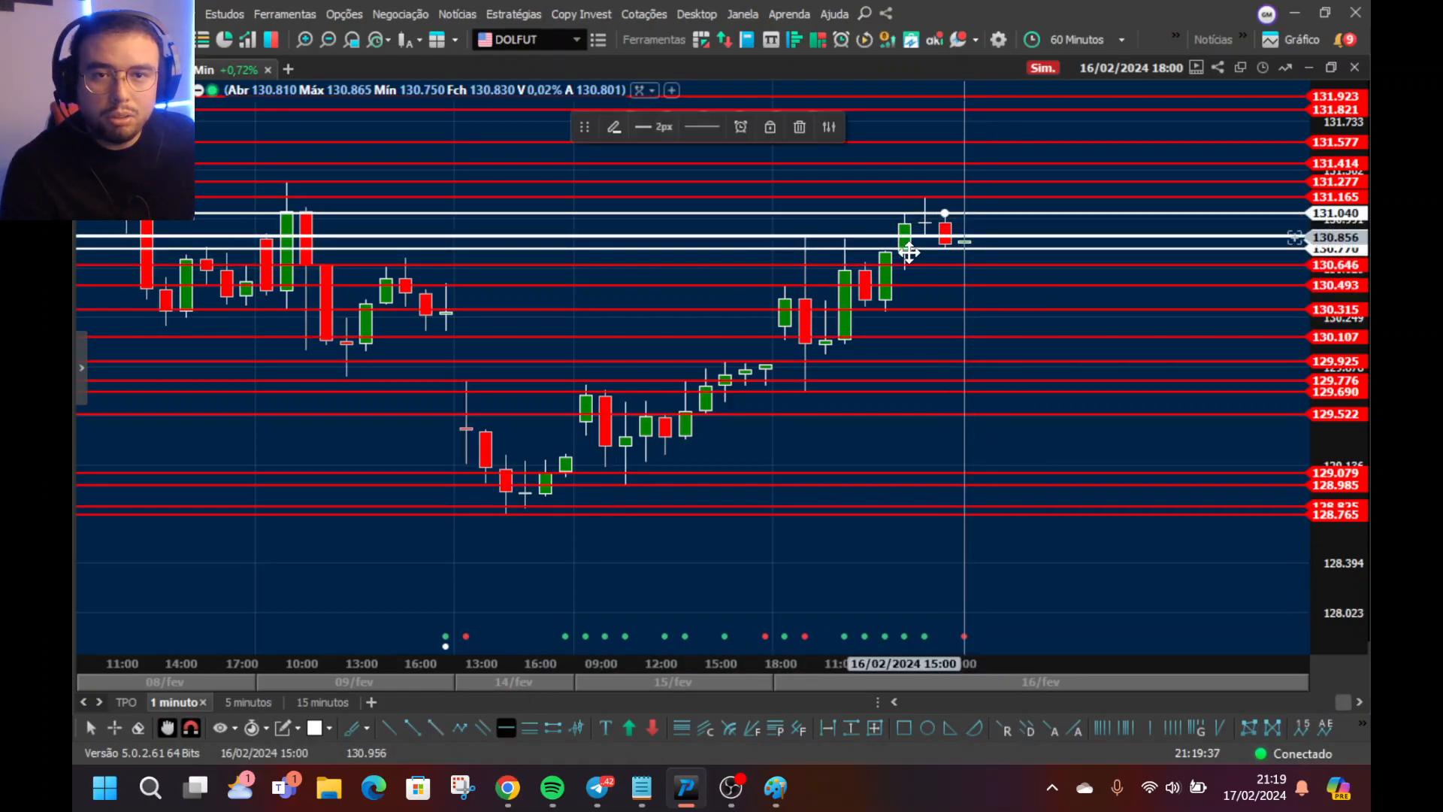
click(869, 307)
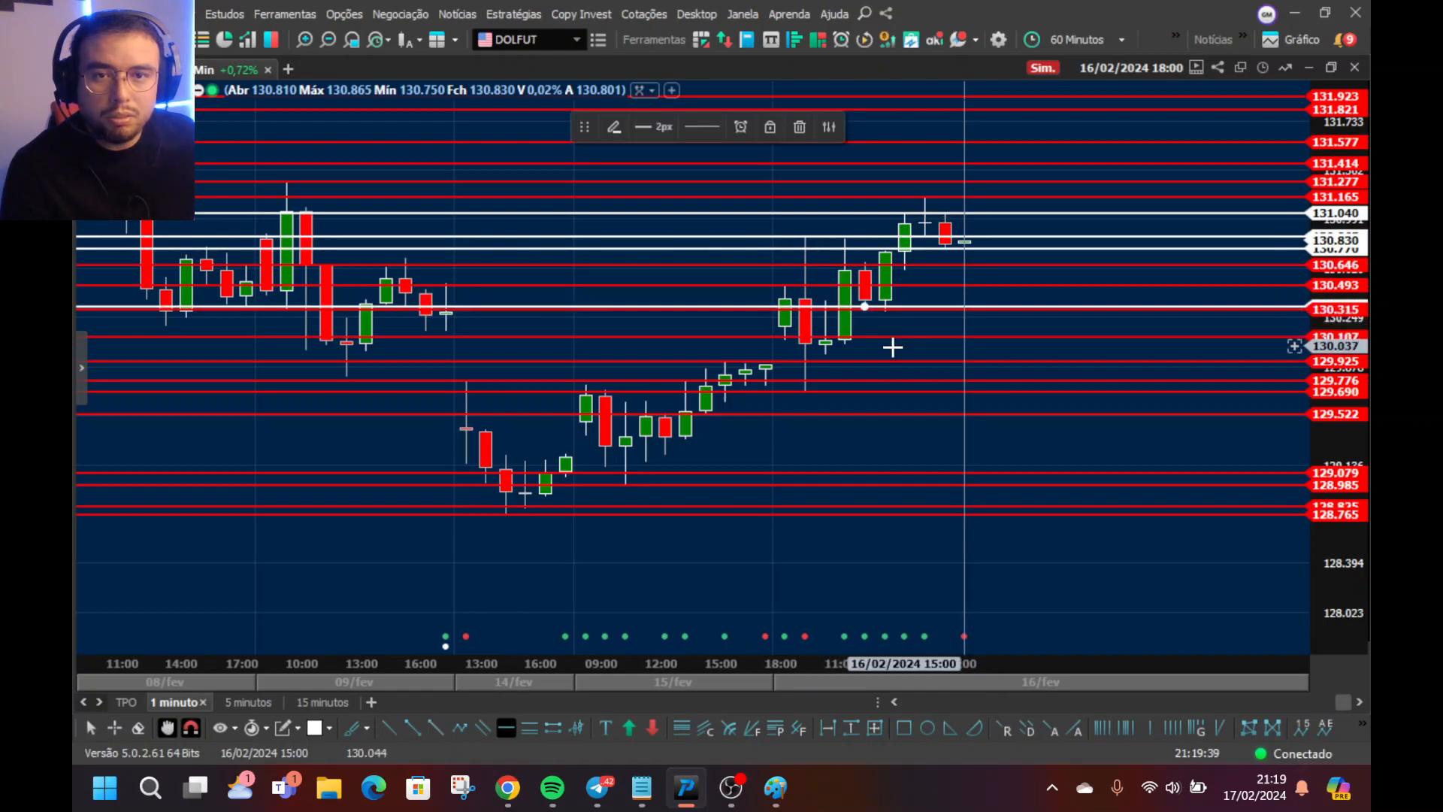
click(842, 354)
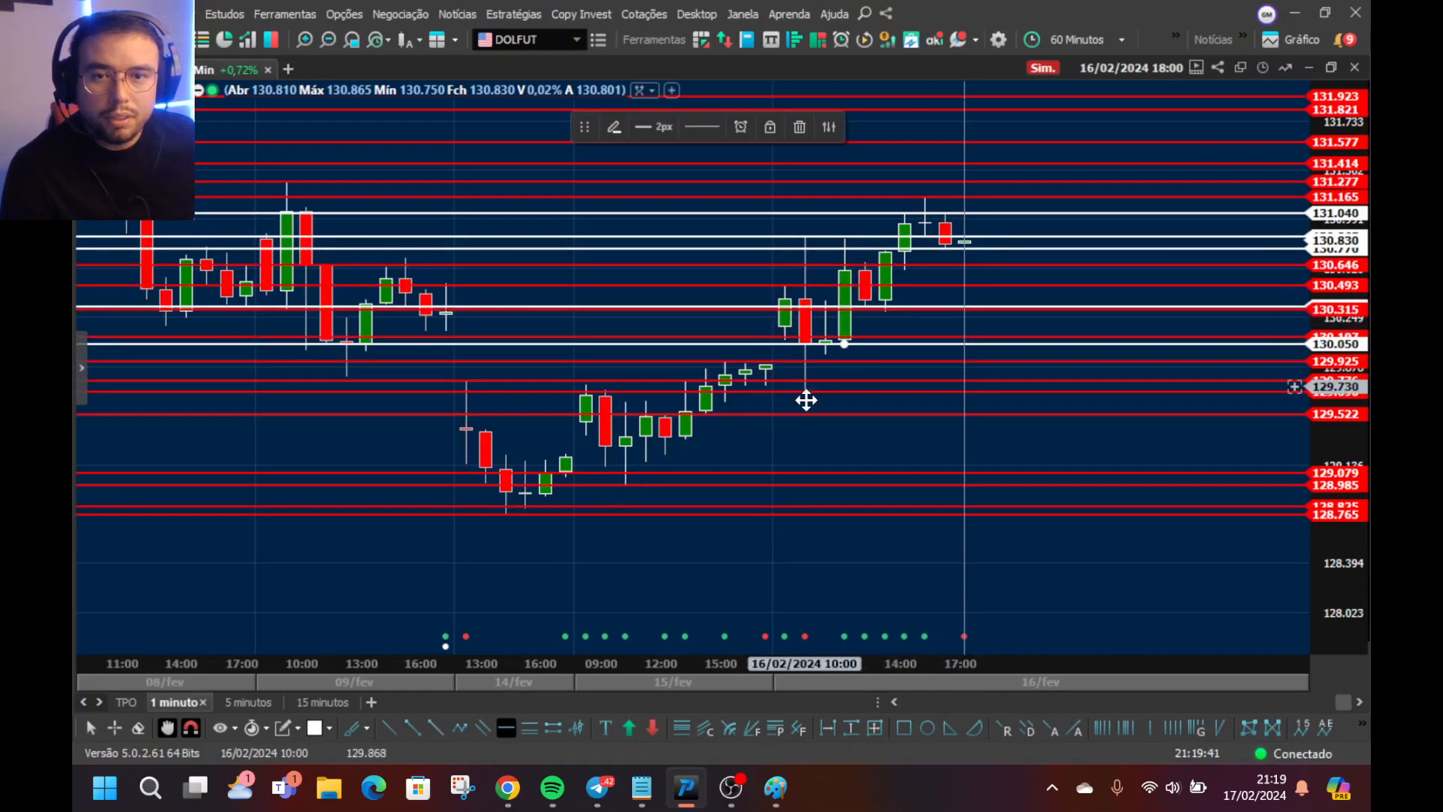
click(646, 462)
click(666, 453)
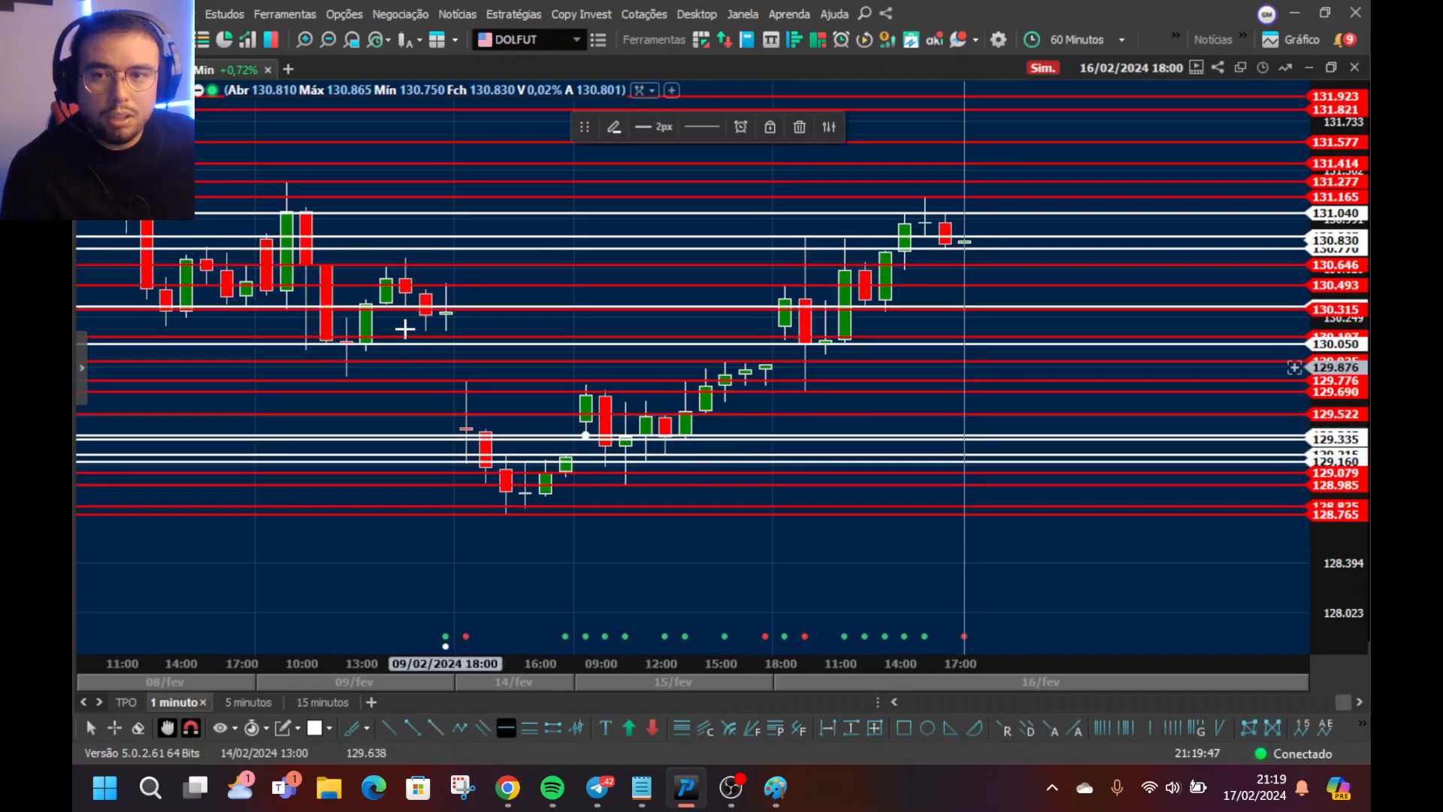
- Add white horizontal lines on the 08/02 and 09/02 candles at 130.152, 130.386, 130.000 and 131.740
click(446, 330)
click(365, 300)
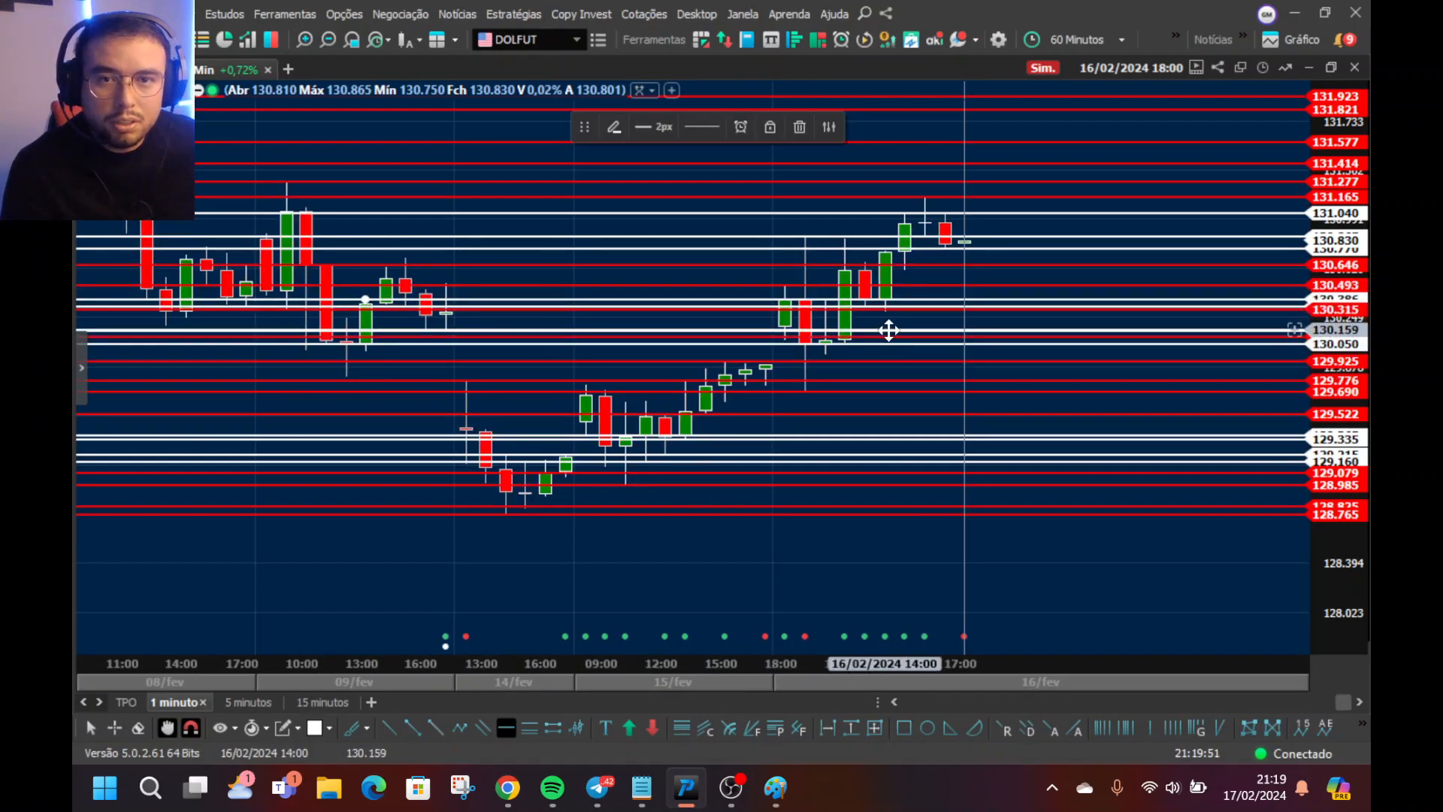
key(Escape)
drag(302, 421, 580, 448)
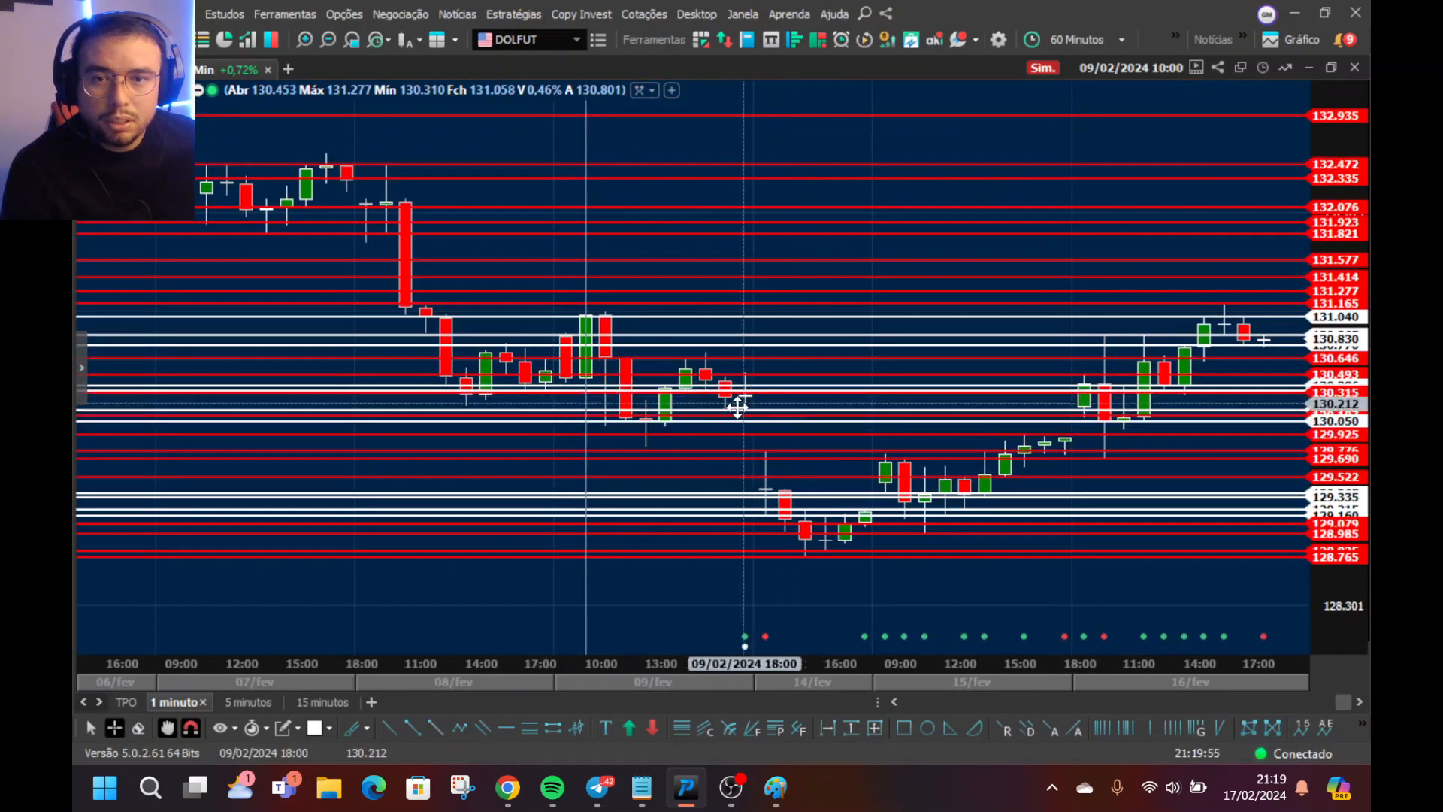
key(alt+h)
click(669, 427)
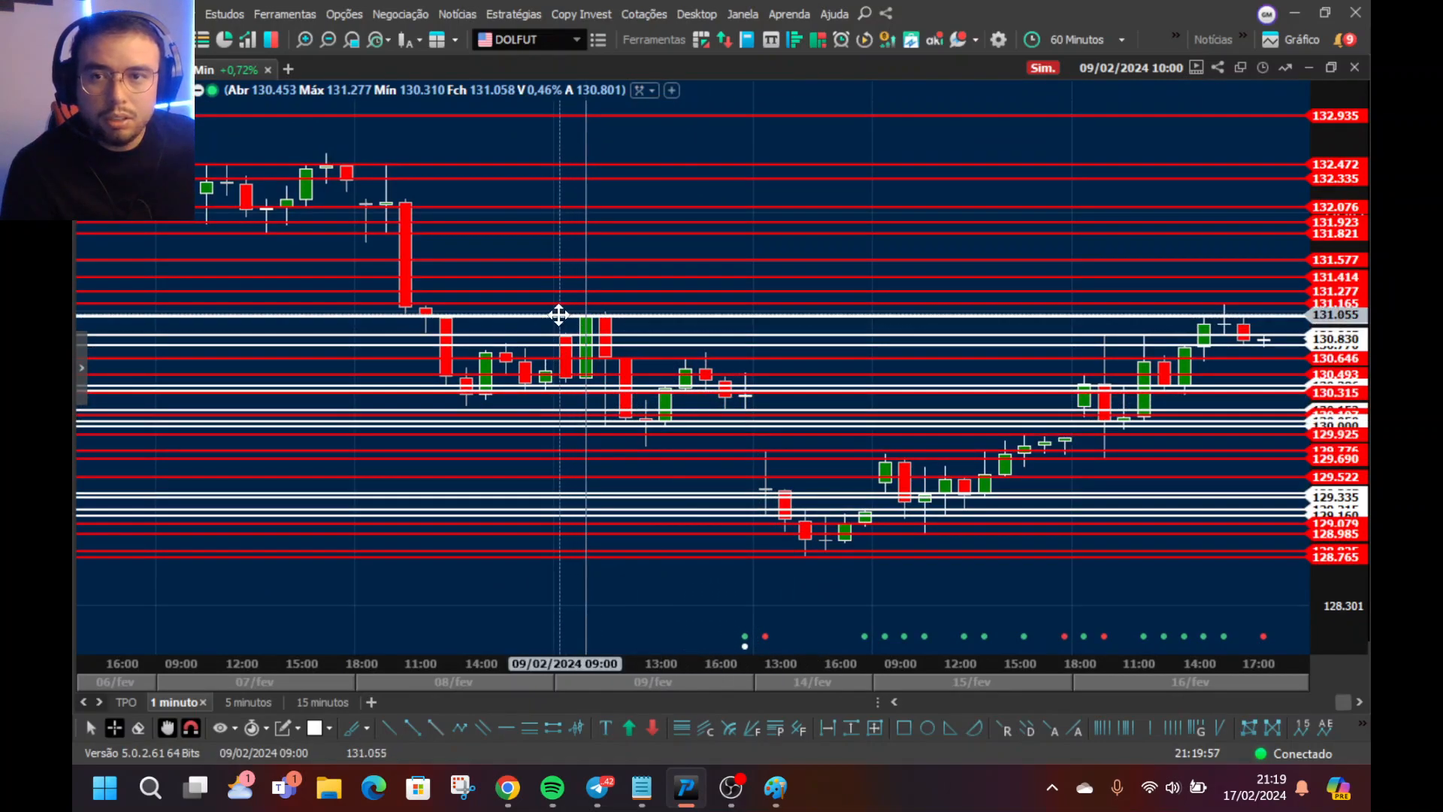
click(363, 243)
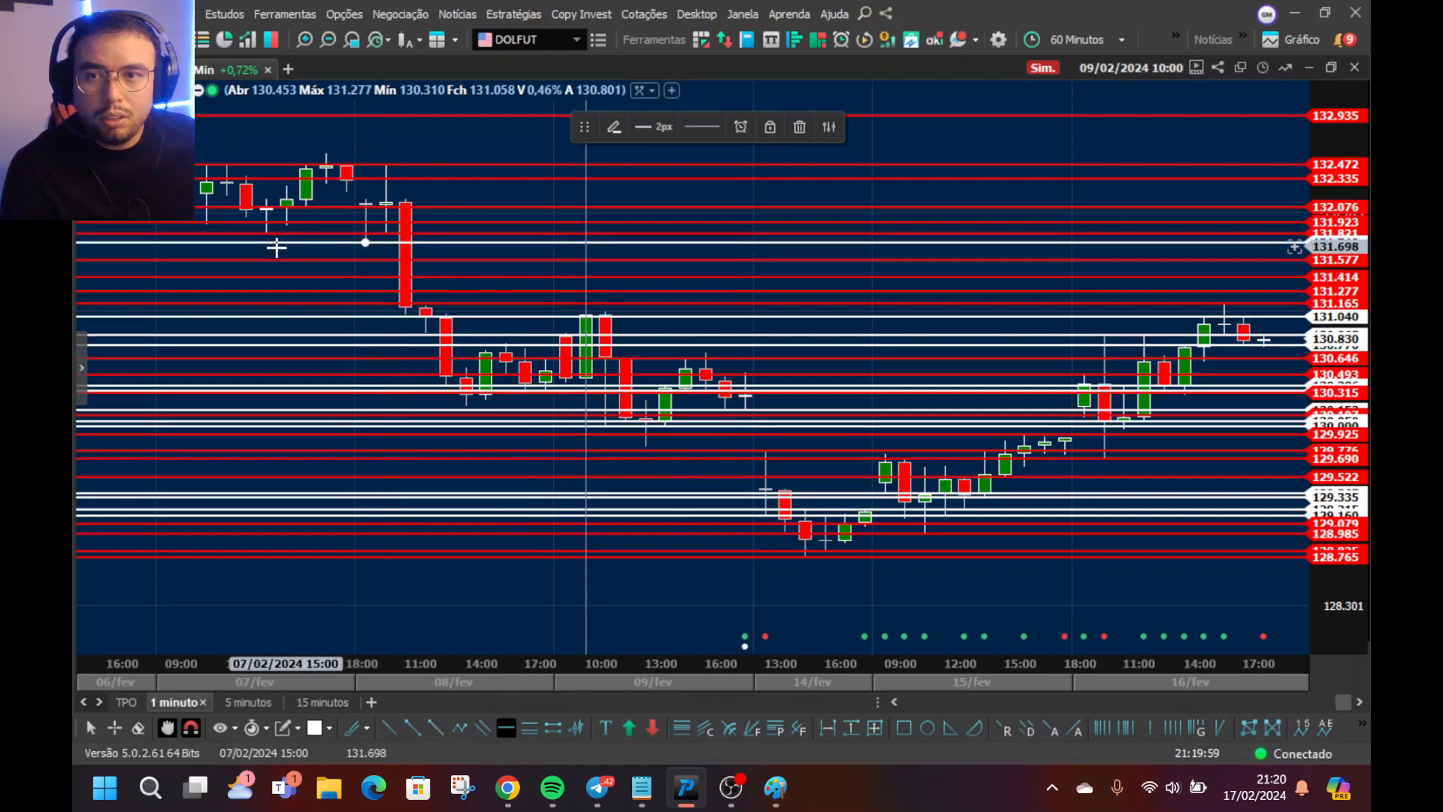
- Switch the DOLFUT chart to the 1-minute period and restore it from full size to the multi-chart layout
scroll(474, 489, up, 3)
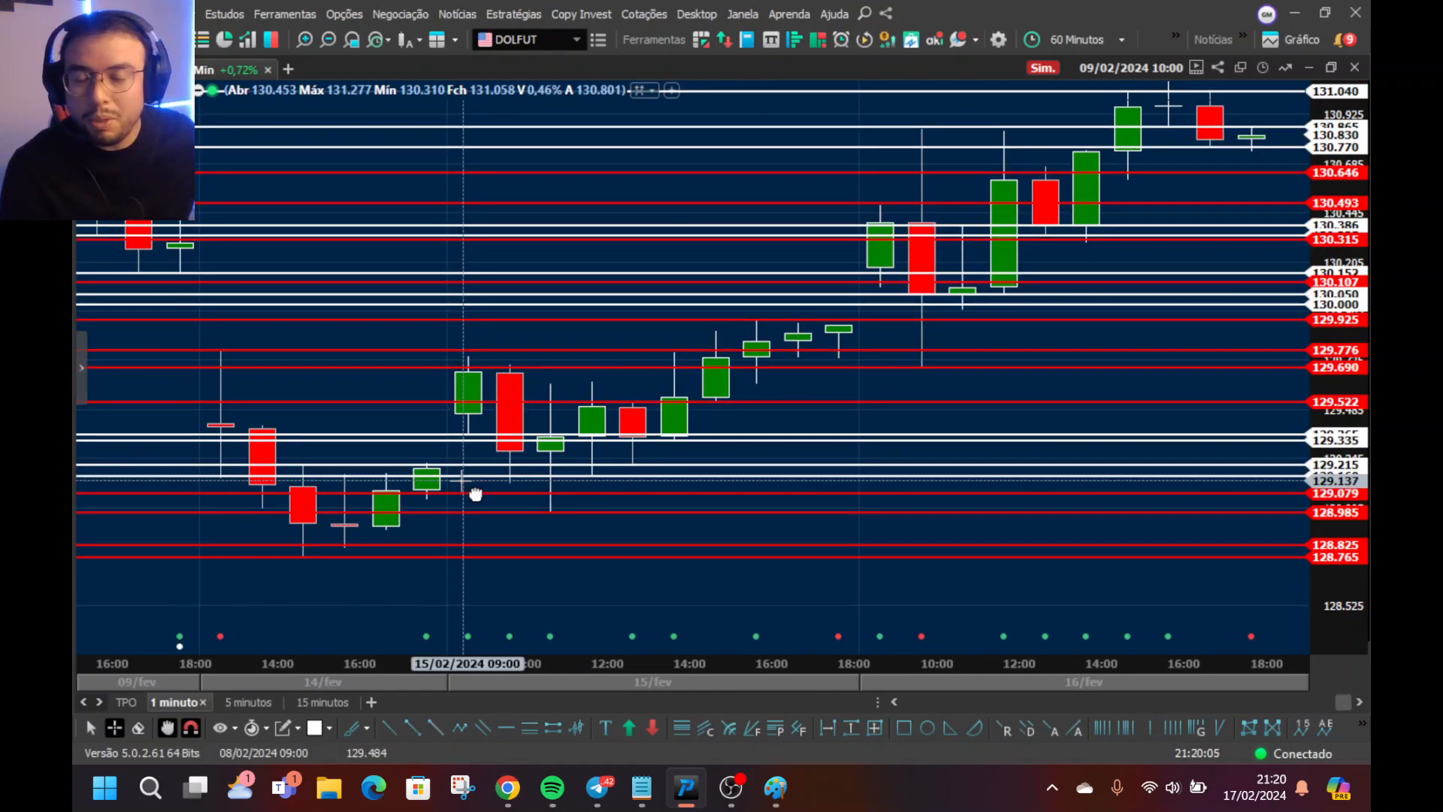
scroll(475, 493, down, 5)
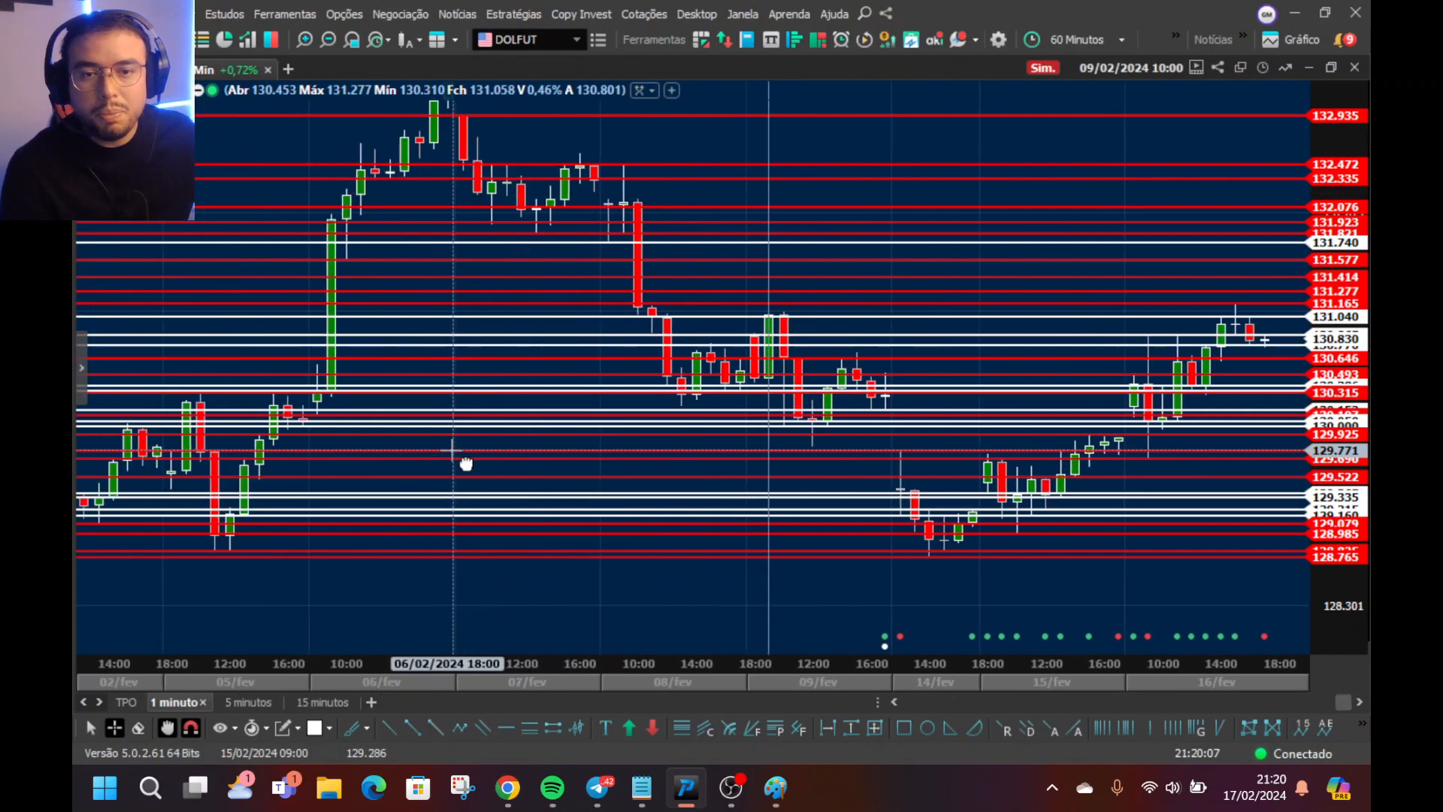
drag(886, 590, 575, 602)
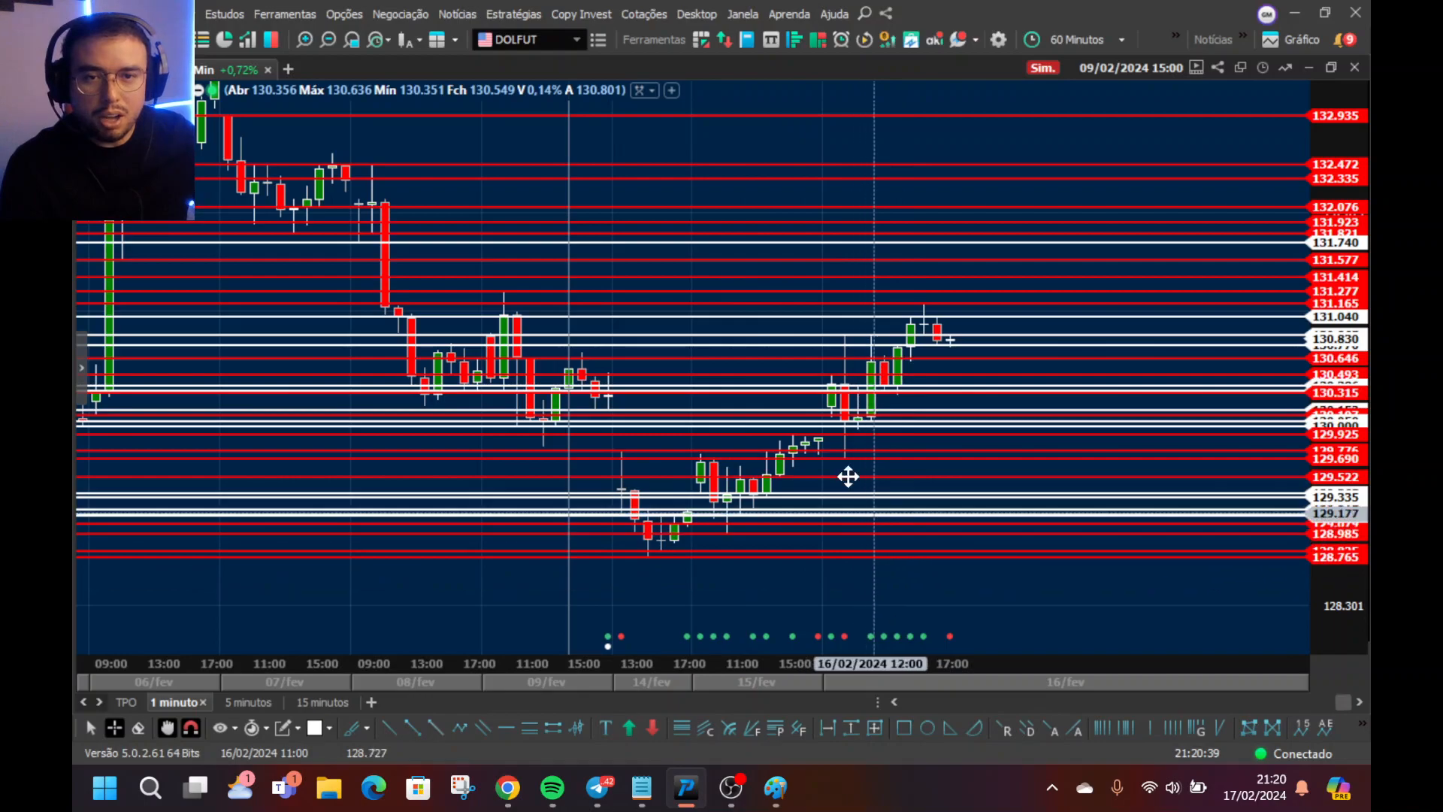
scroll(550, 415, up, 2)
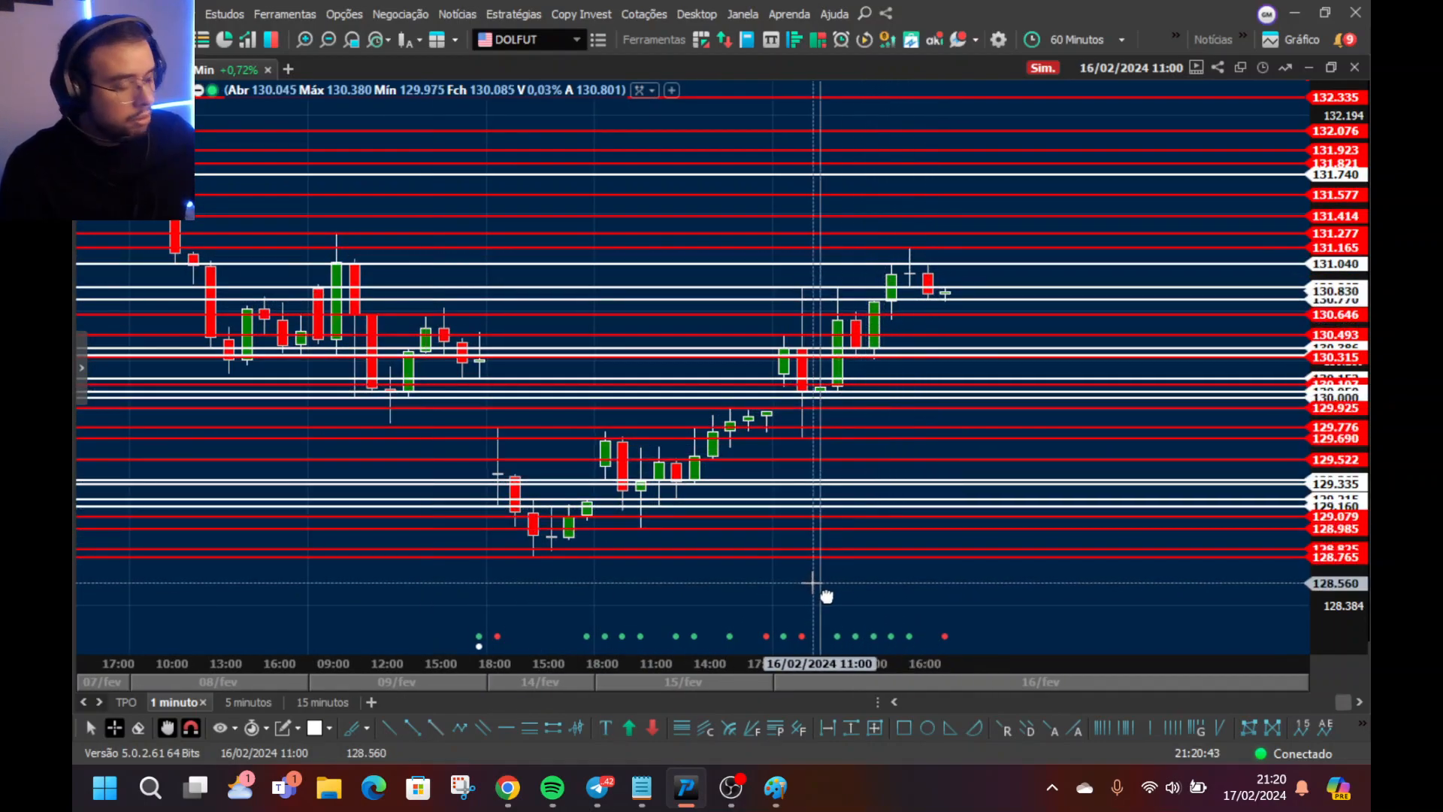
text(1)
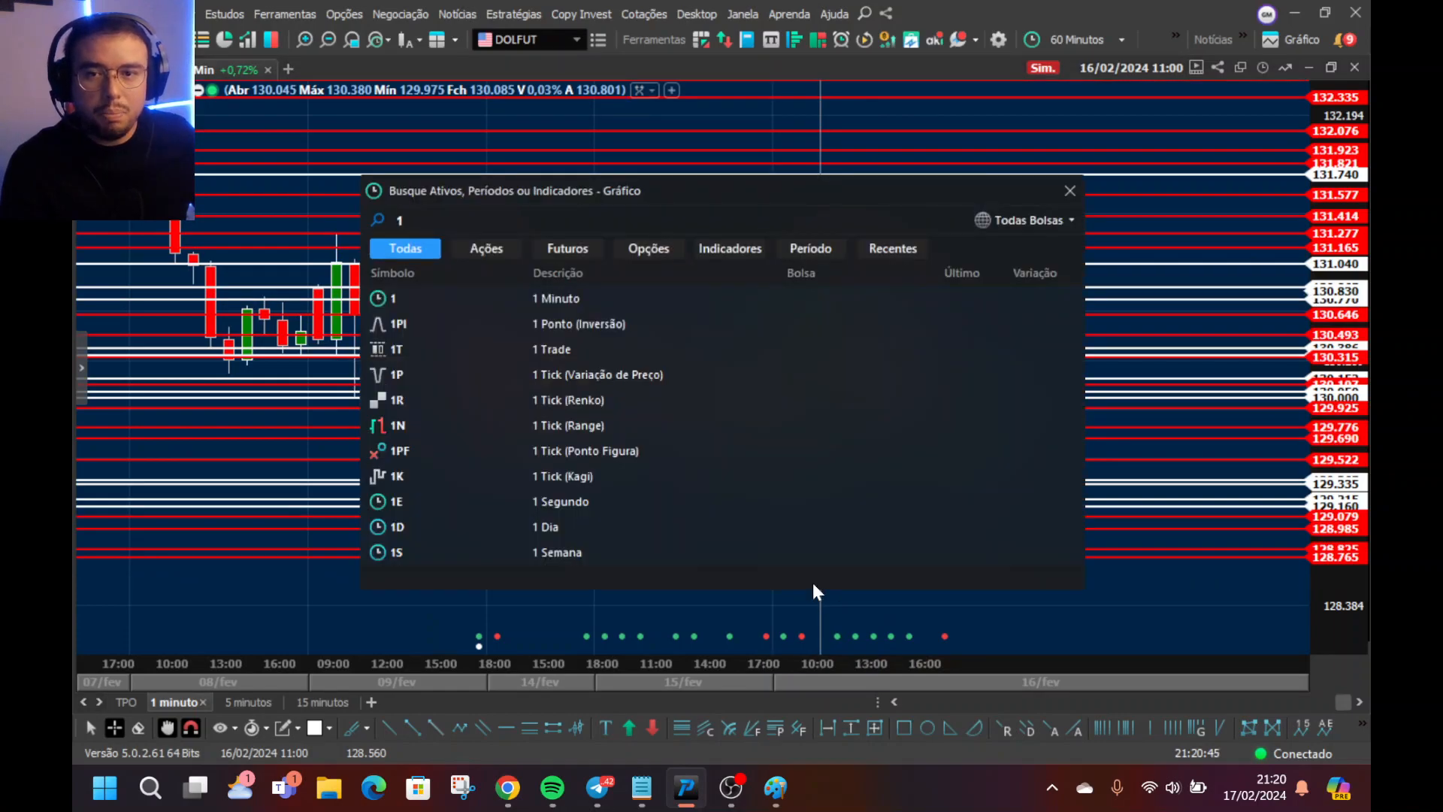
key(Return)
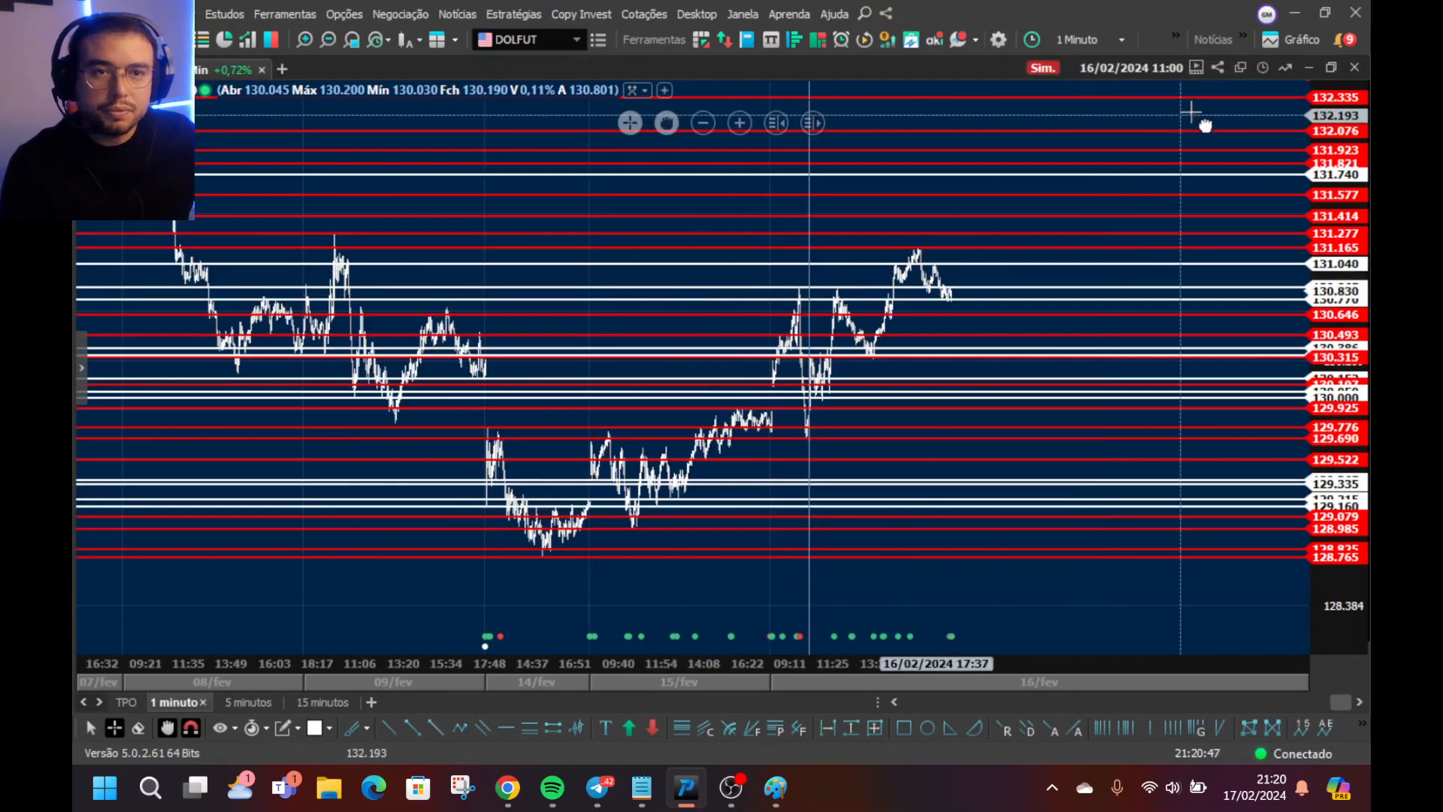
click(1330, 68)
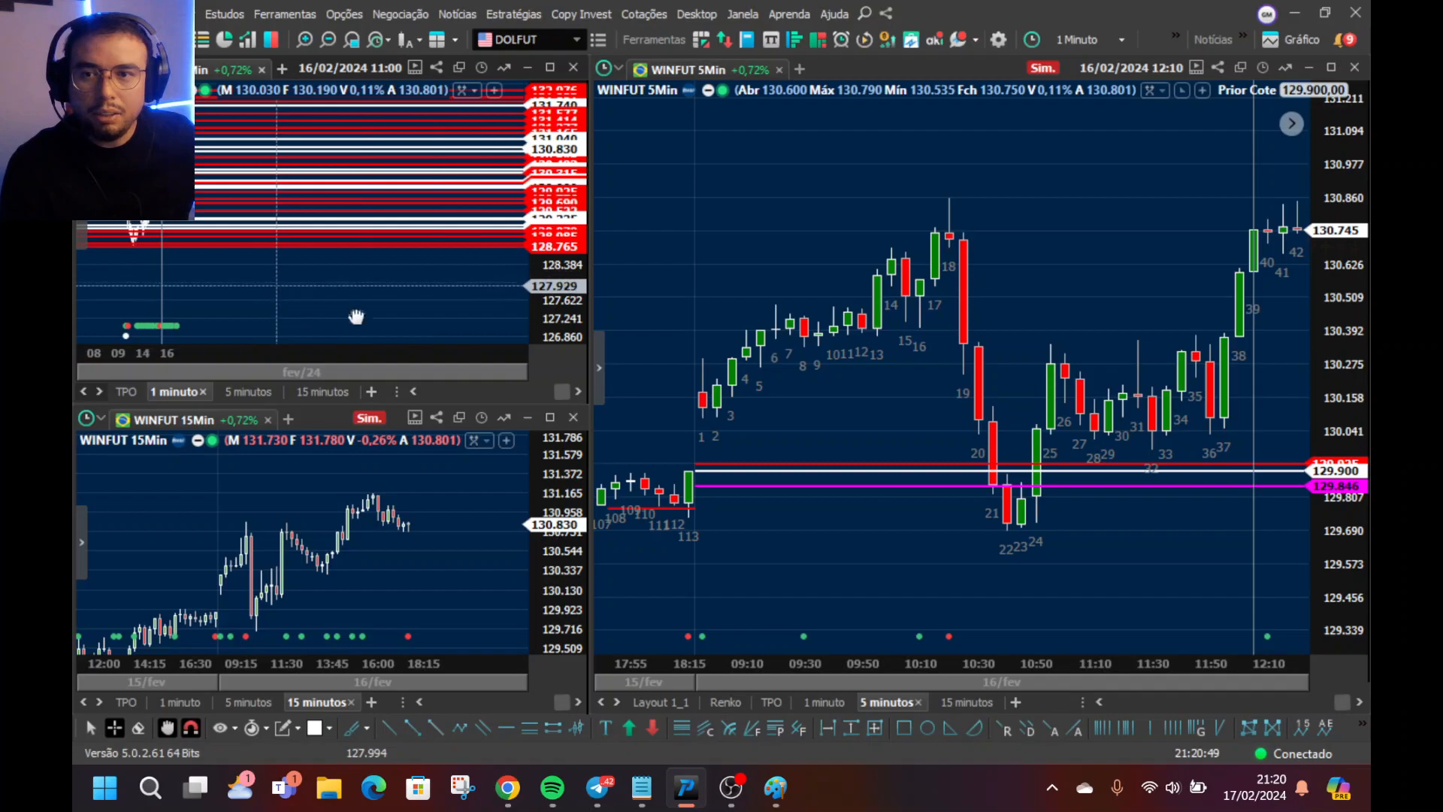
- Examine how the 1-minute DOLFUT candles on 16/02 react at the white 130.770, 130.865 and 131.040 lines
drag(314, 305, 413, 327)
scroll(203, 247, up, 10)
scroll(203, 247, up, 5)
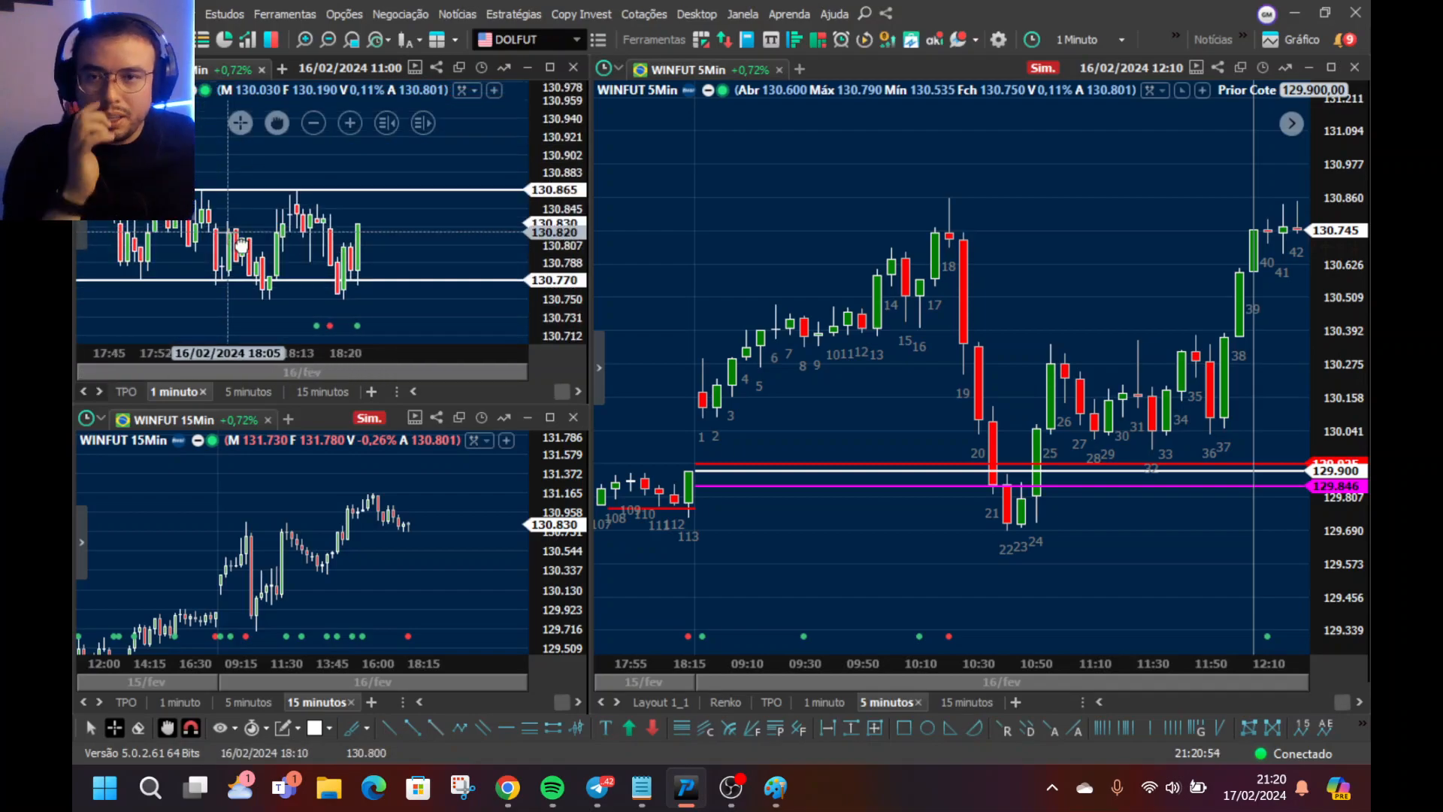
mouse_move(241, 245)
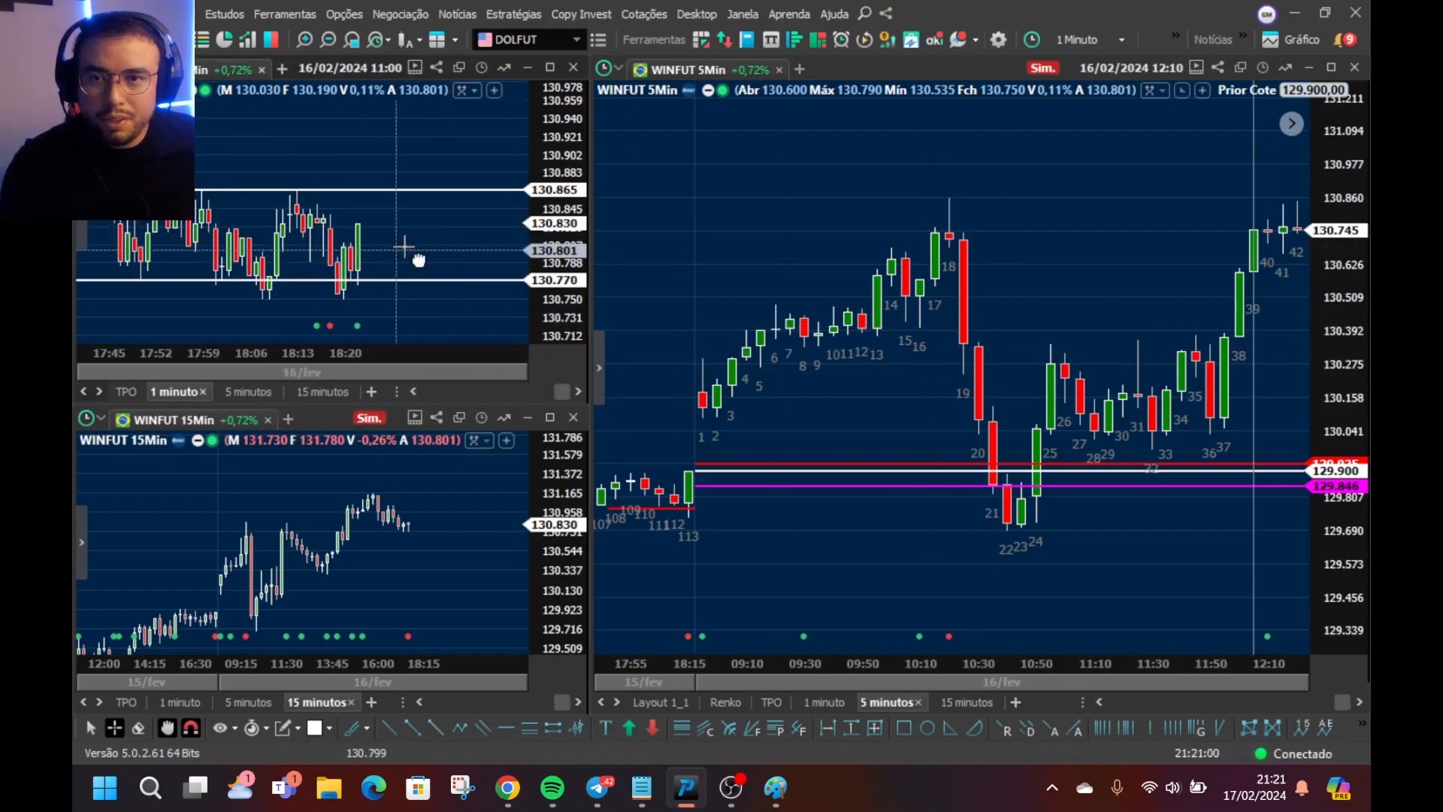
scroll(301, 236, down, 3)
drag(336, 211, 417, 287)
scroll(174, 286, up, 1)
scroll(187, 299, up, 1)
drag(277, 245, 351, 308)
scroll(283, 300, up, 4)
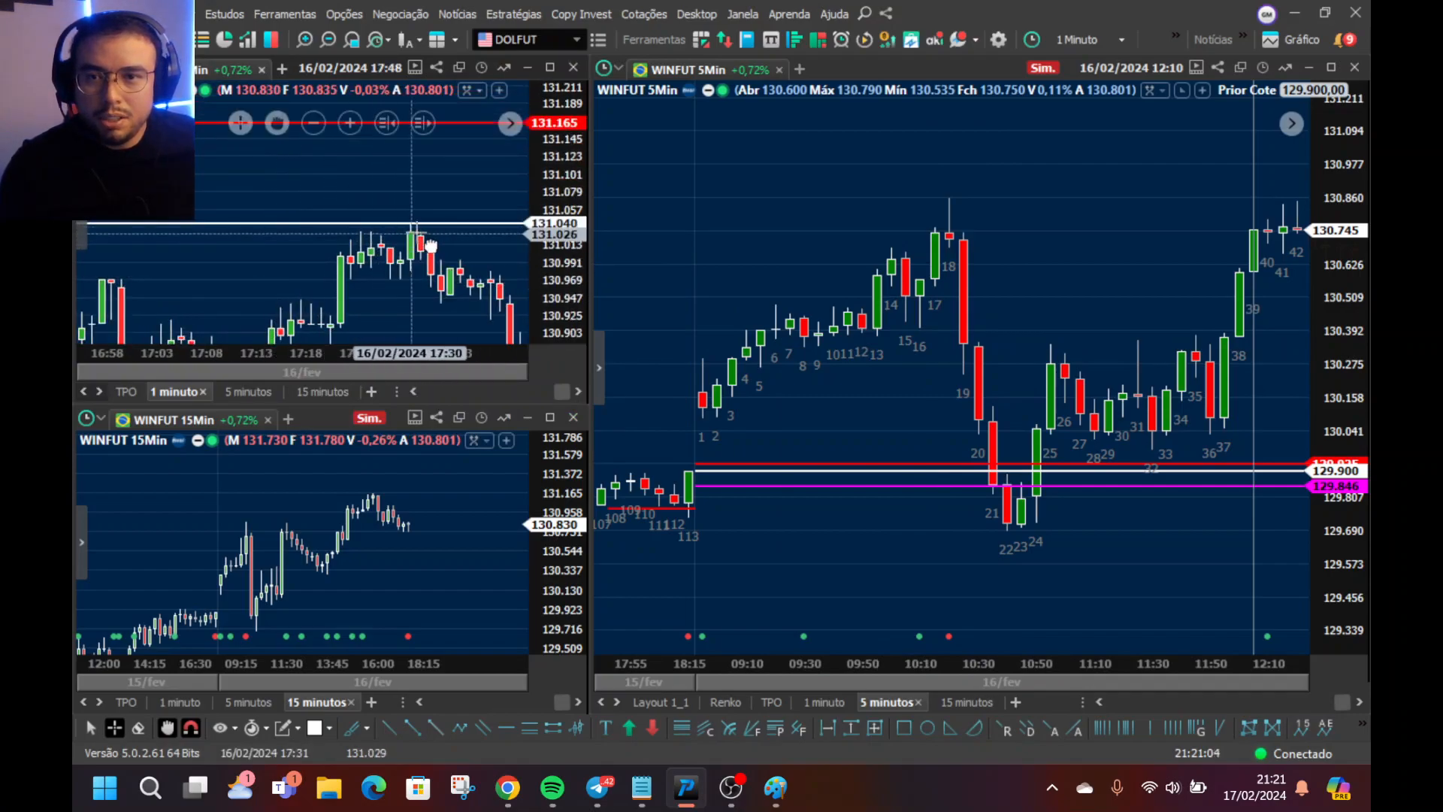
drag(410, 272, 401, 193)
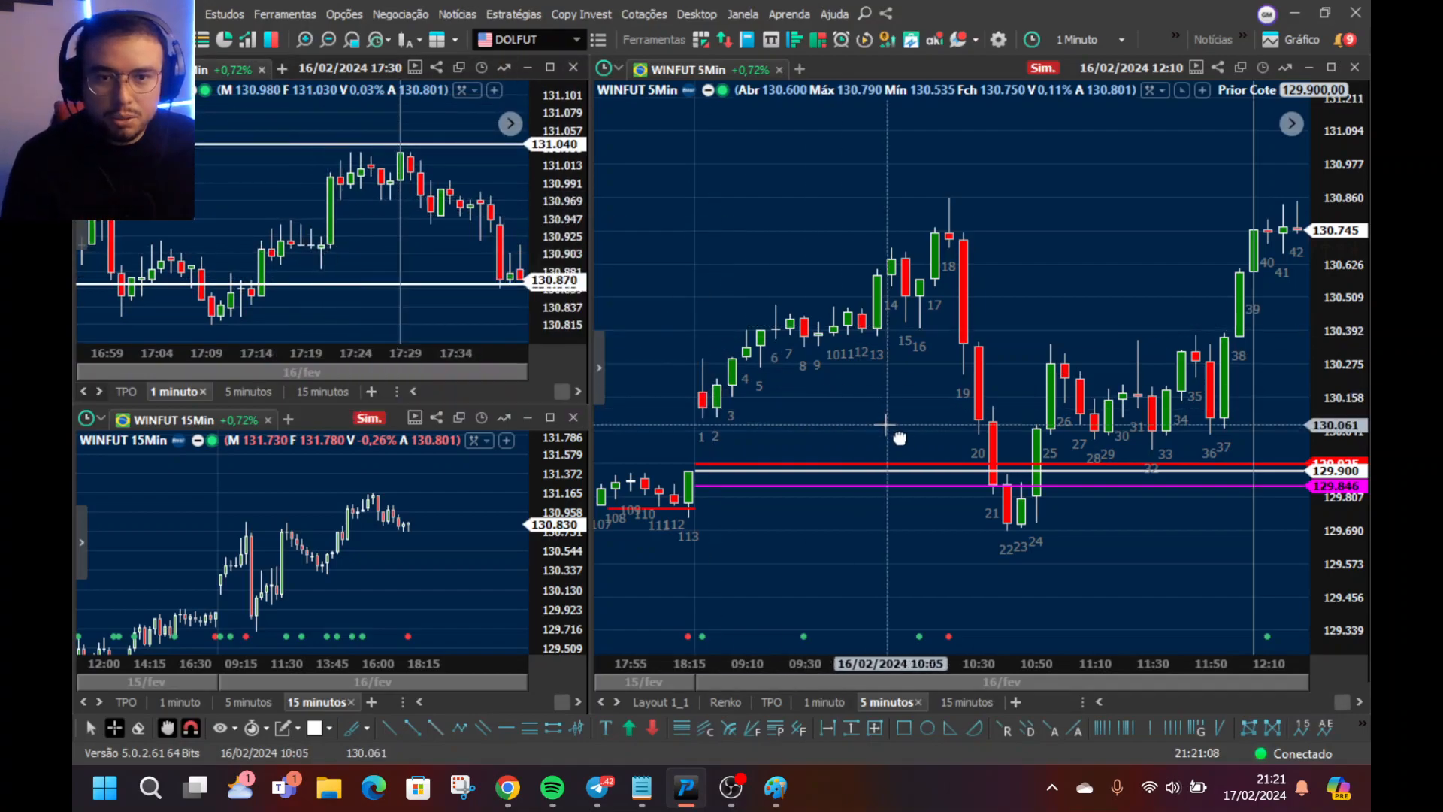
- Compare the WINFUT 5-minute candles around 10:50 on 16/02 with the 1-minute DOLFUT price action near its marked levels
scroll(899, 435, up, 3)
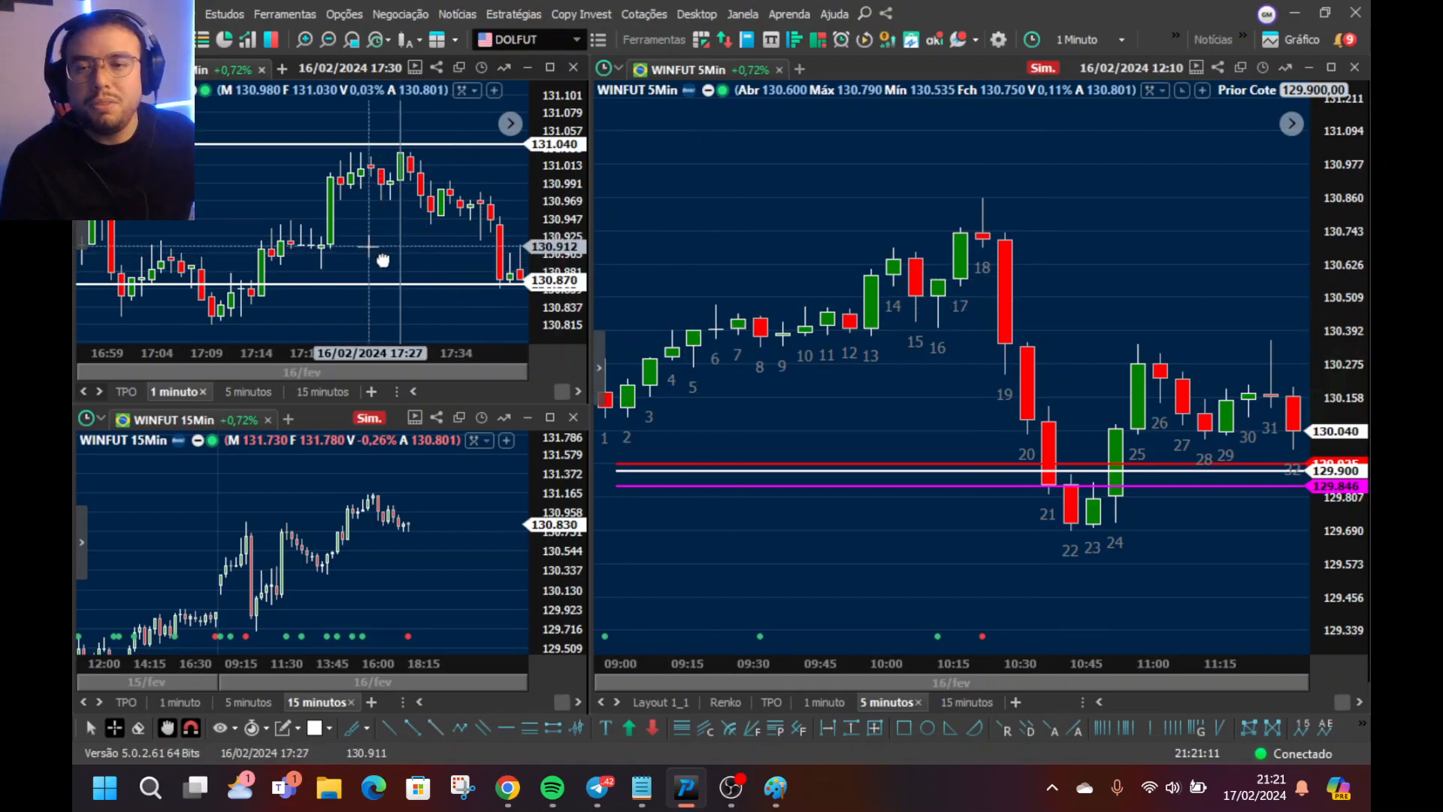
drag(1062, 338, 819, 384)
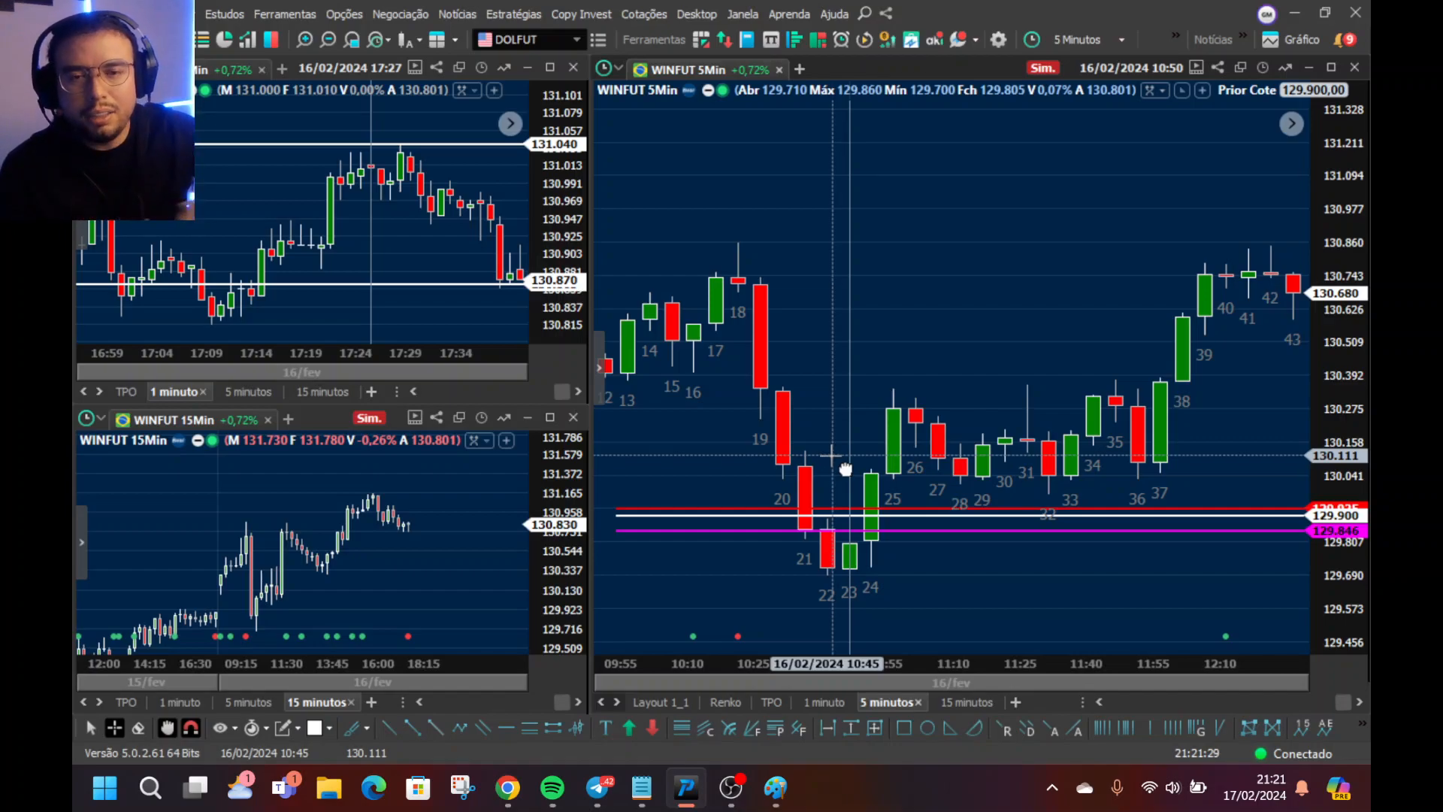
drag(386, 244, 189, 263)
drag(436, 244, 363, 274)
scroll(287, 218, down, 6)
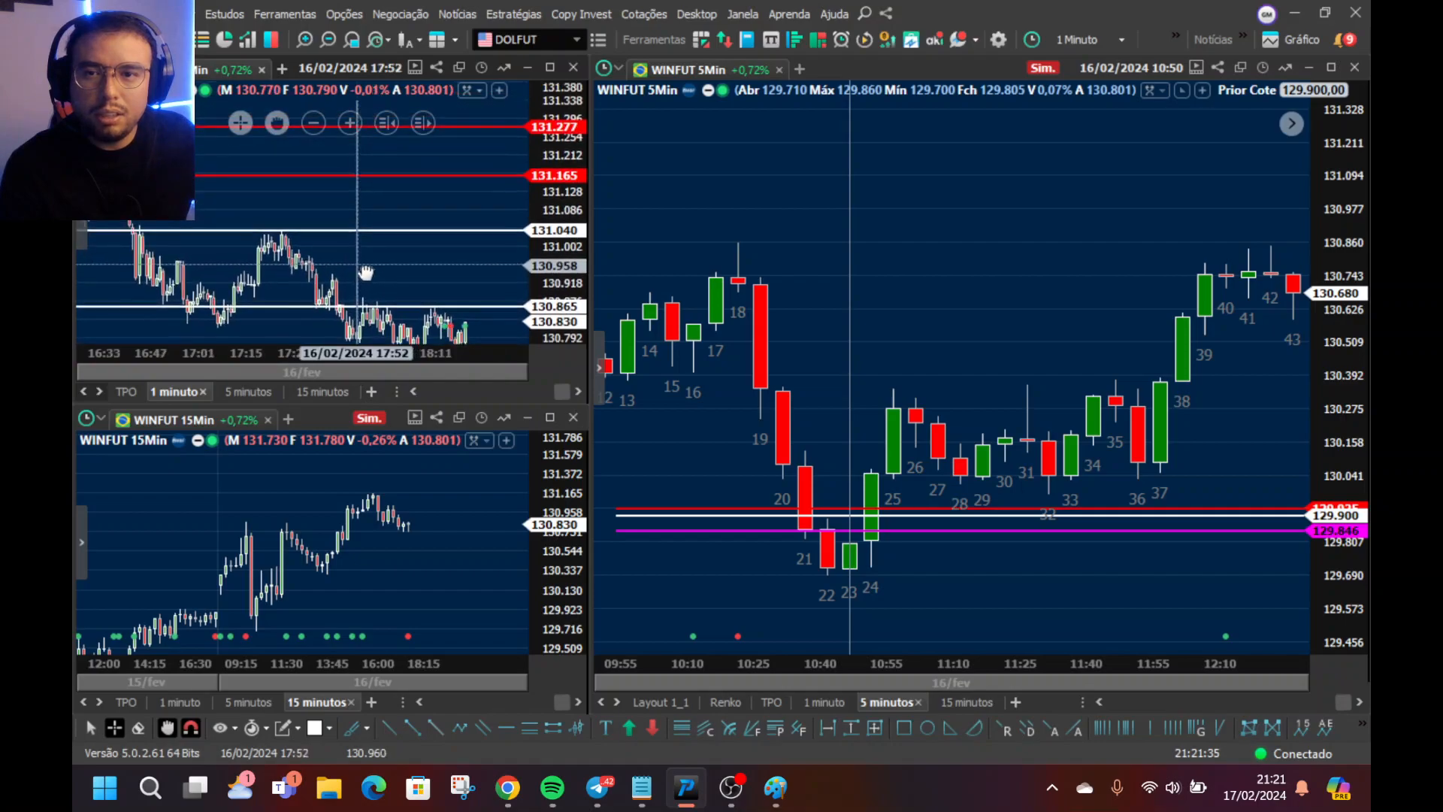
drag(377, 205, 470, 239)
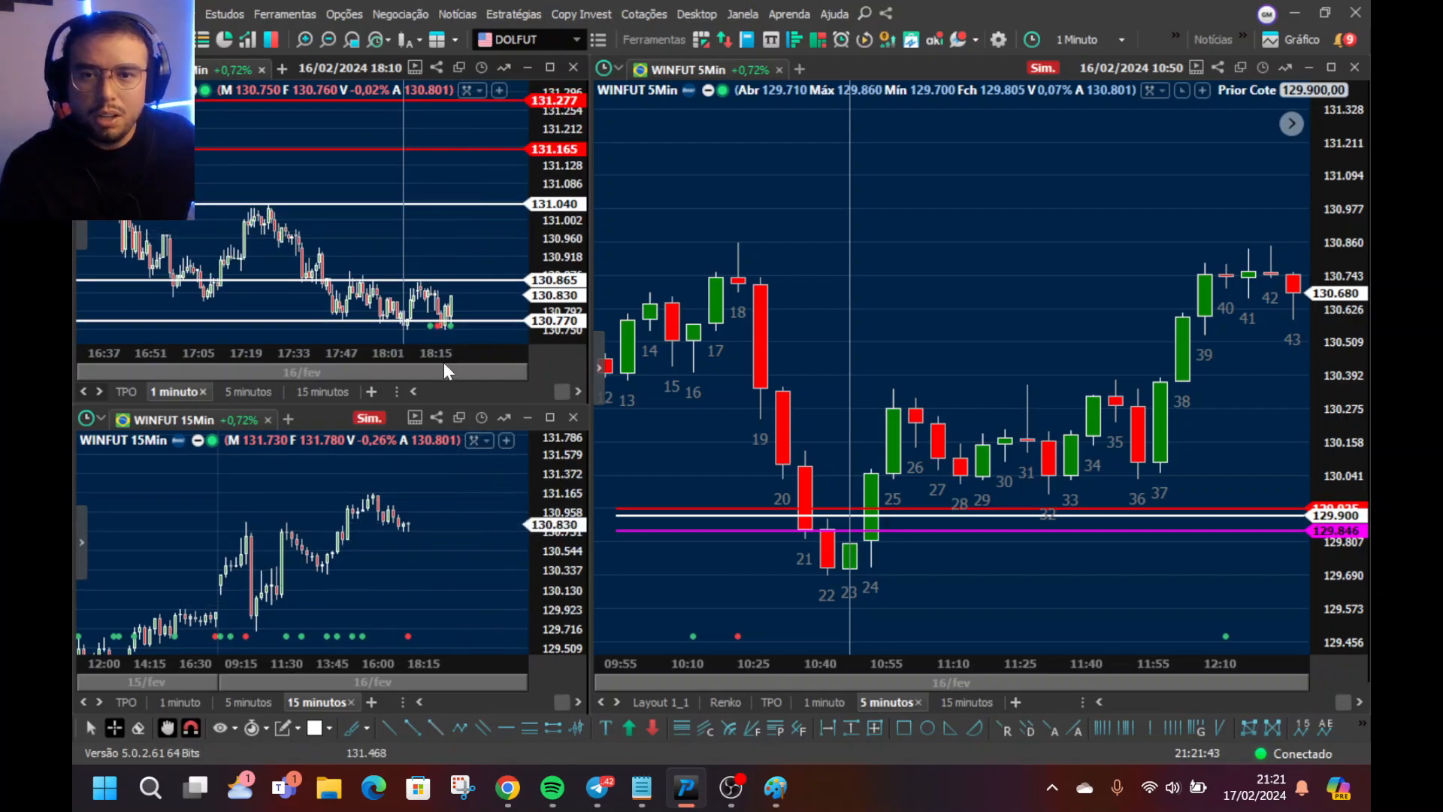
scroll(718, 496, up, 3)
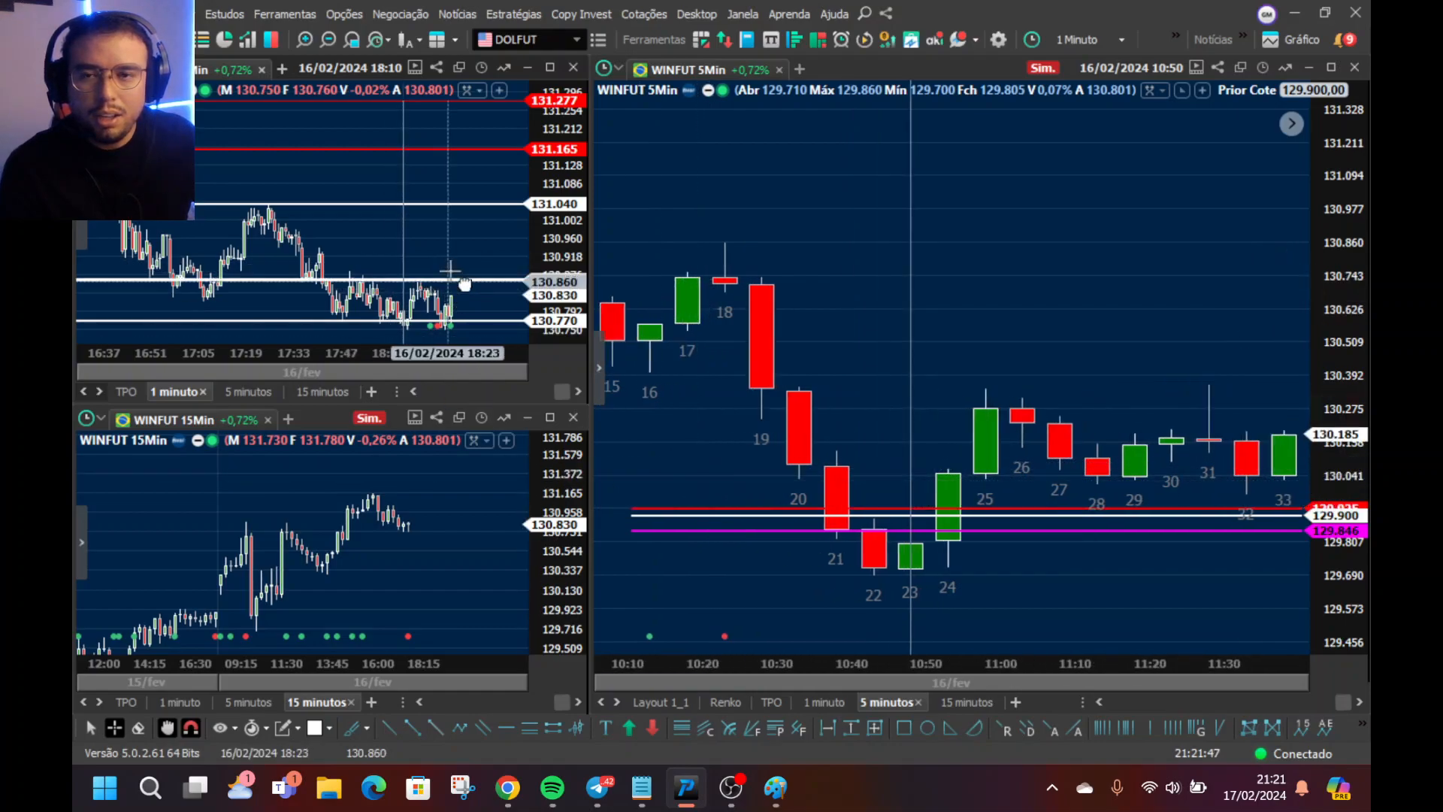
drag(468, 269, 471, 236)
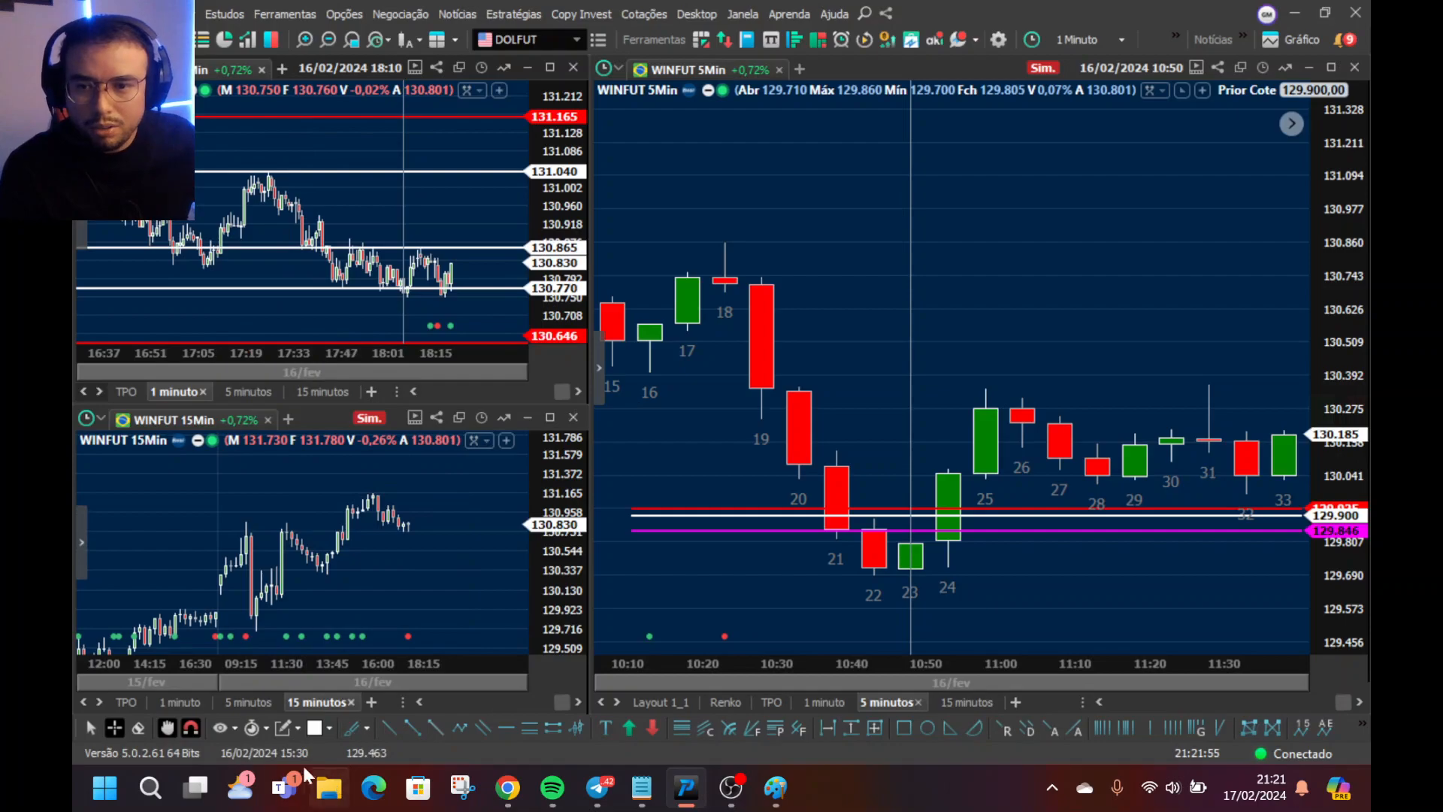
- Review the options for applying drawings to all layouts of the asset or only to the selected layout
click(299, 727)
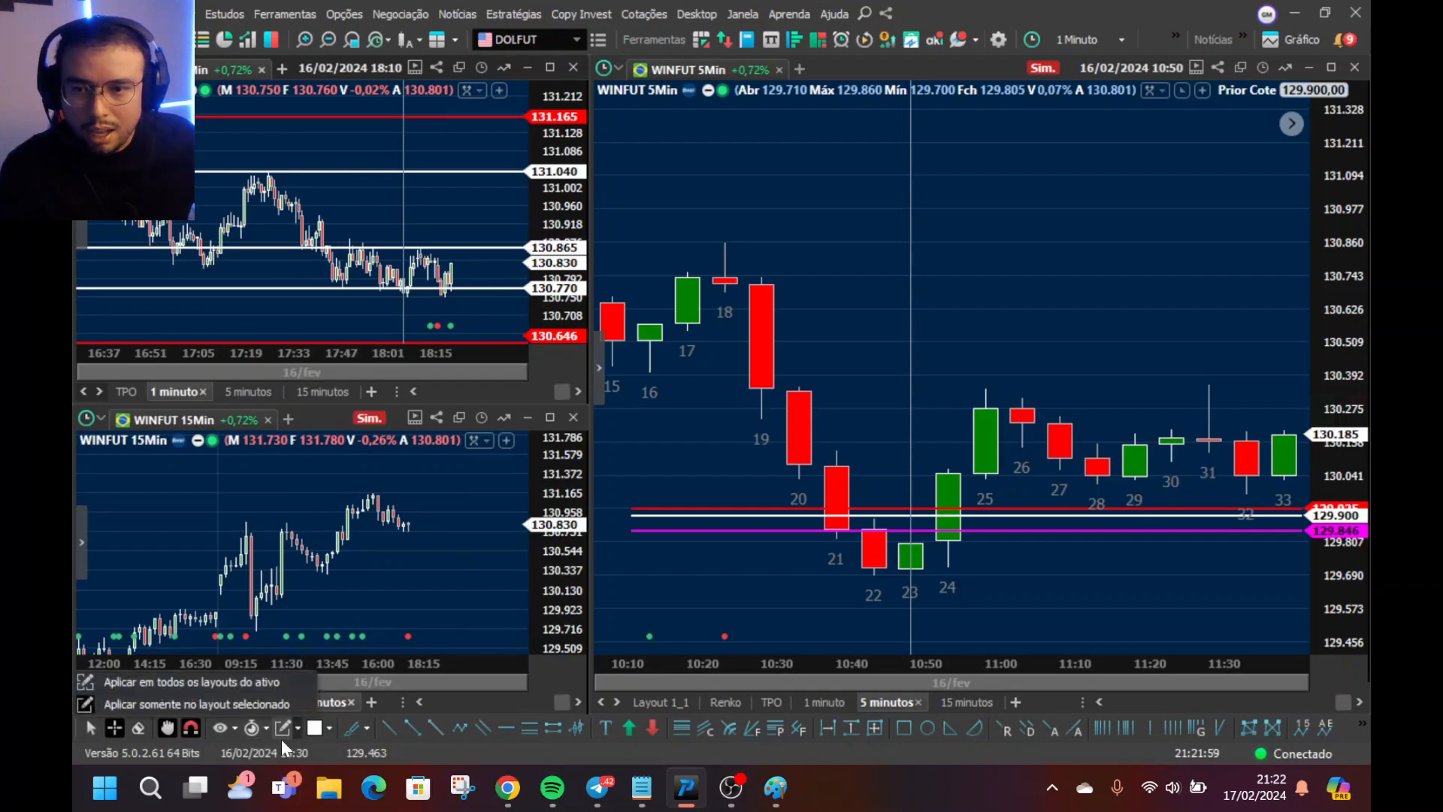
click(265, 728)
mouse_move(280, 727)
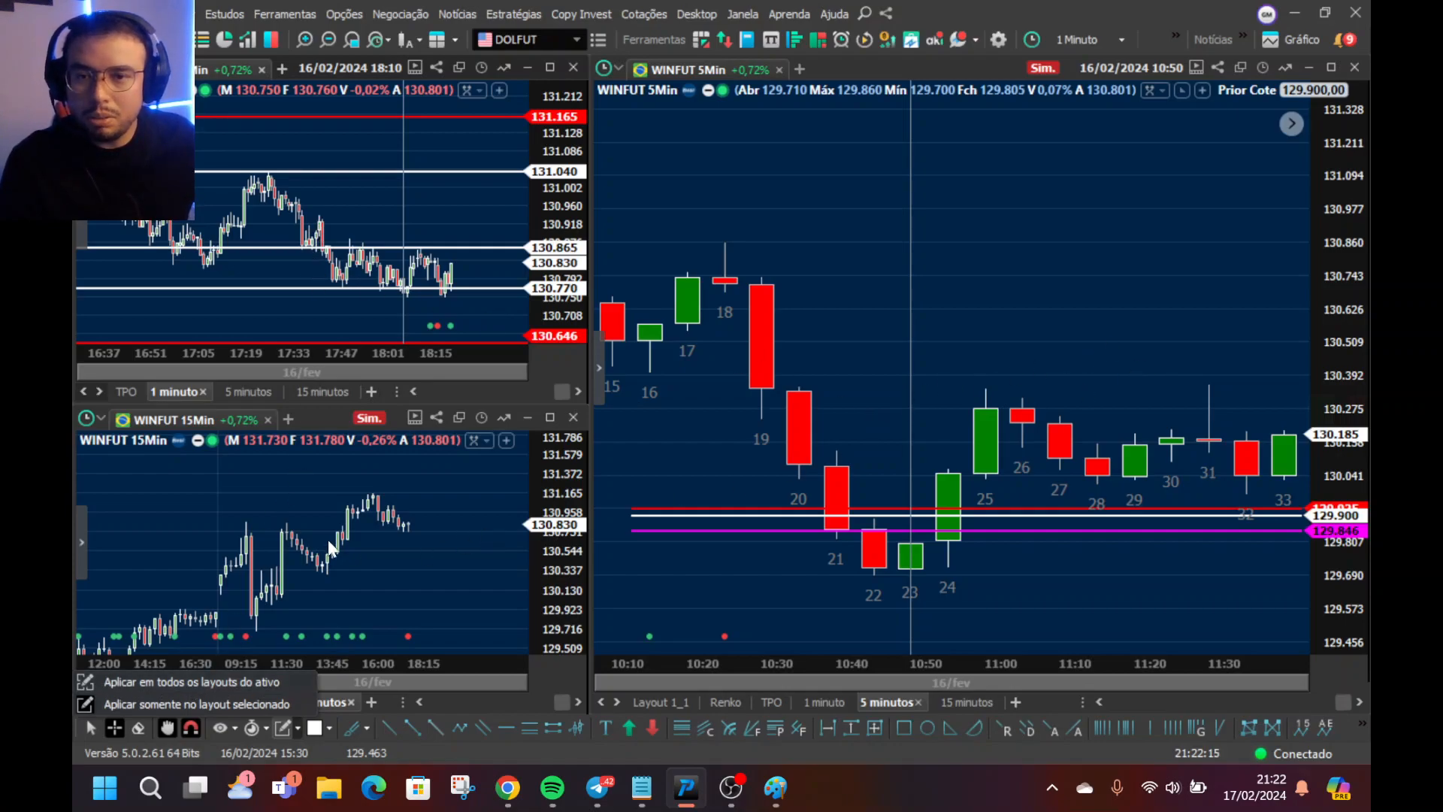
click(431, 551)
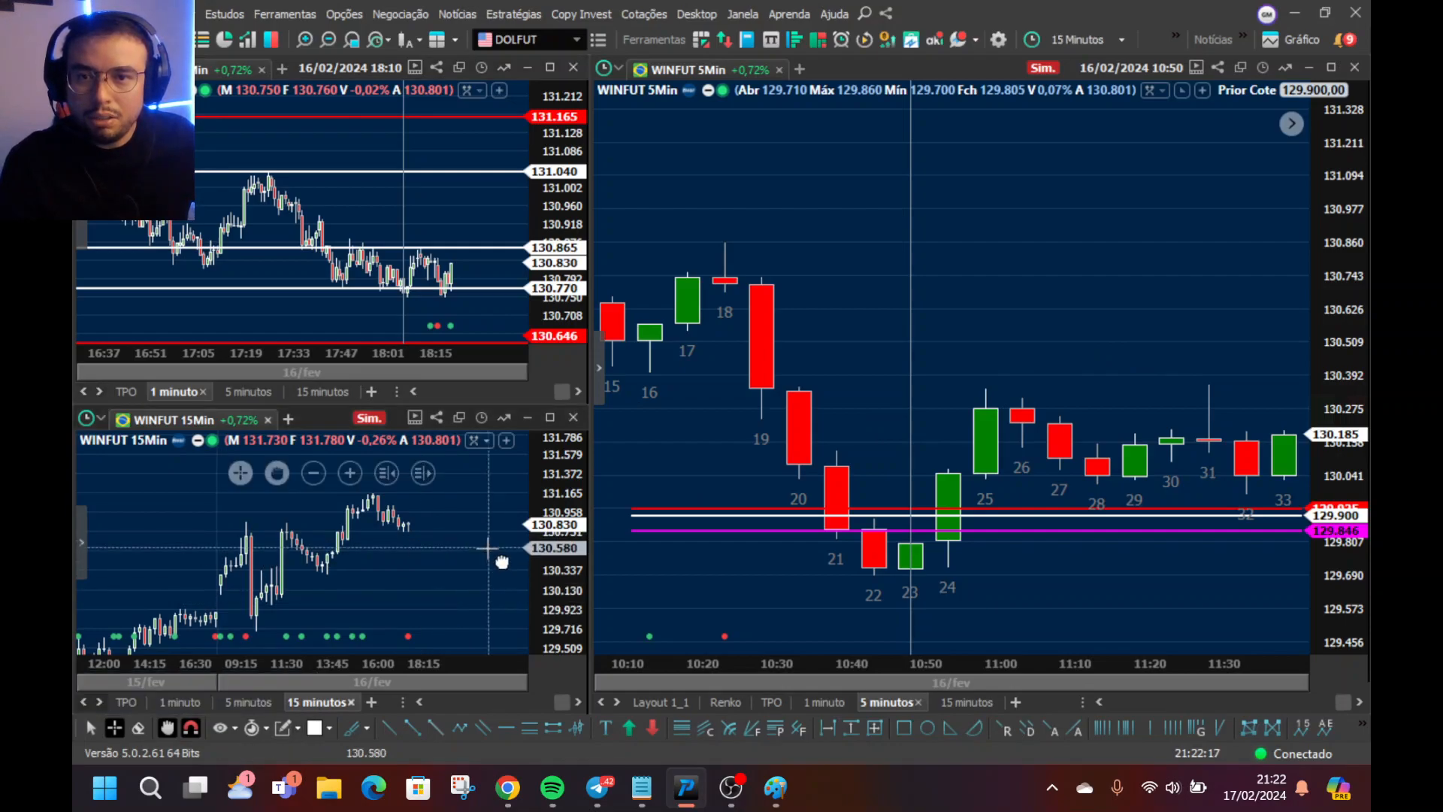
- Examine the WINFUT 15-minute and 5-minute charts alongside the 1-minute DOLFUT levels on 16/02
scroll(364, 564, down, 4)
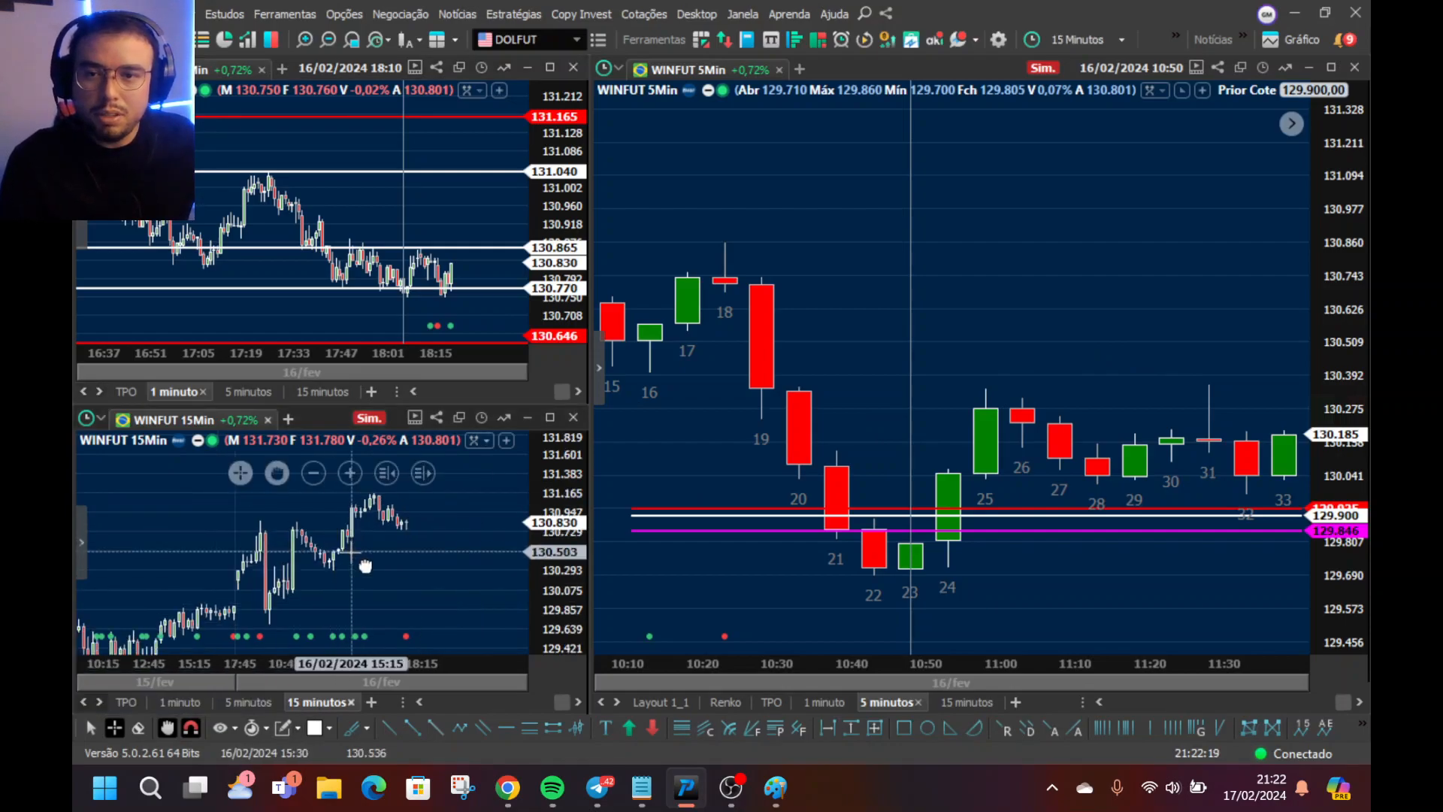
scroll(365, 567, up, 2)
scroll(278, 248, up, 5)
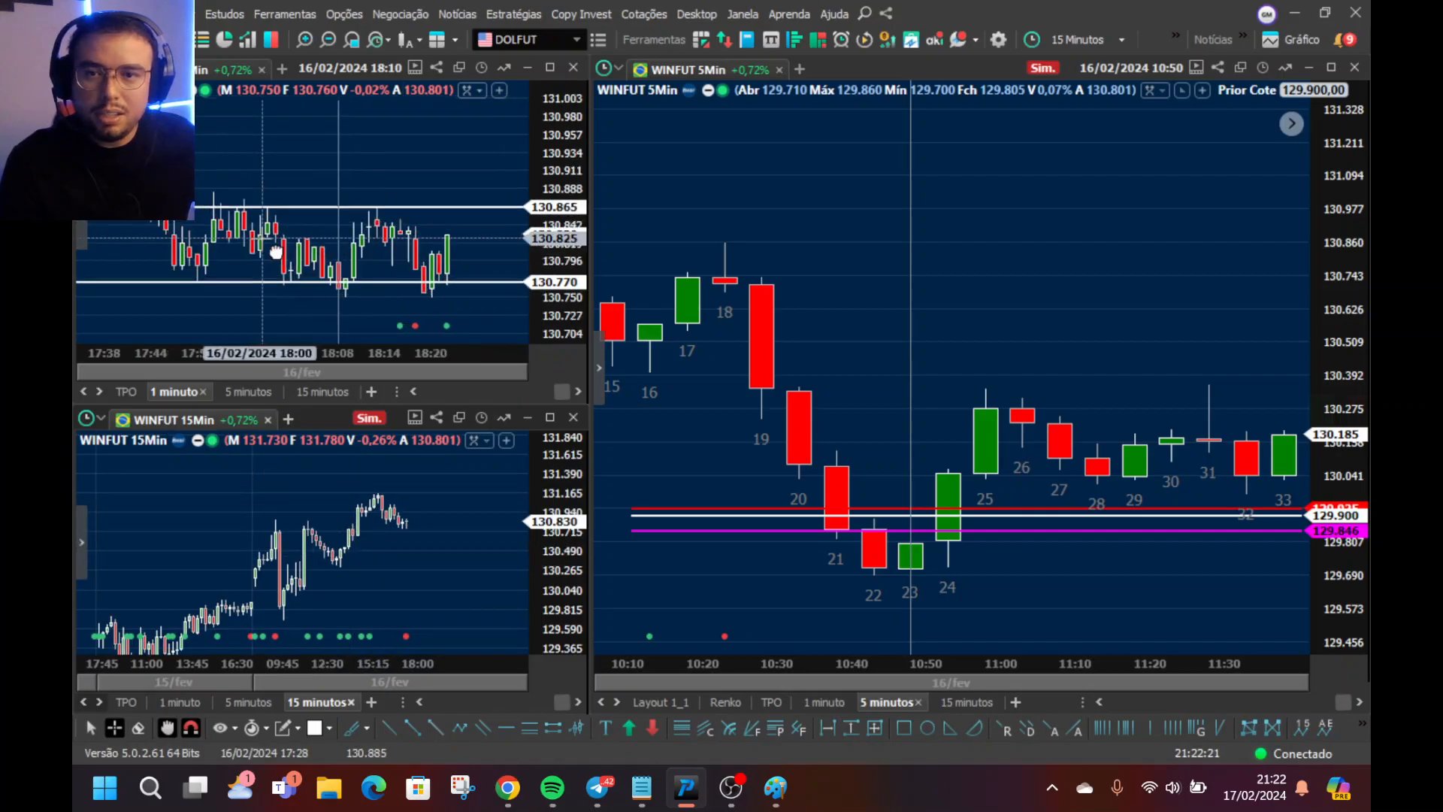
scroll(276, 252, down, 5)
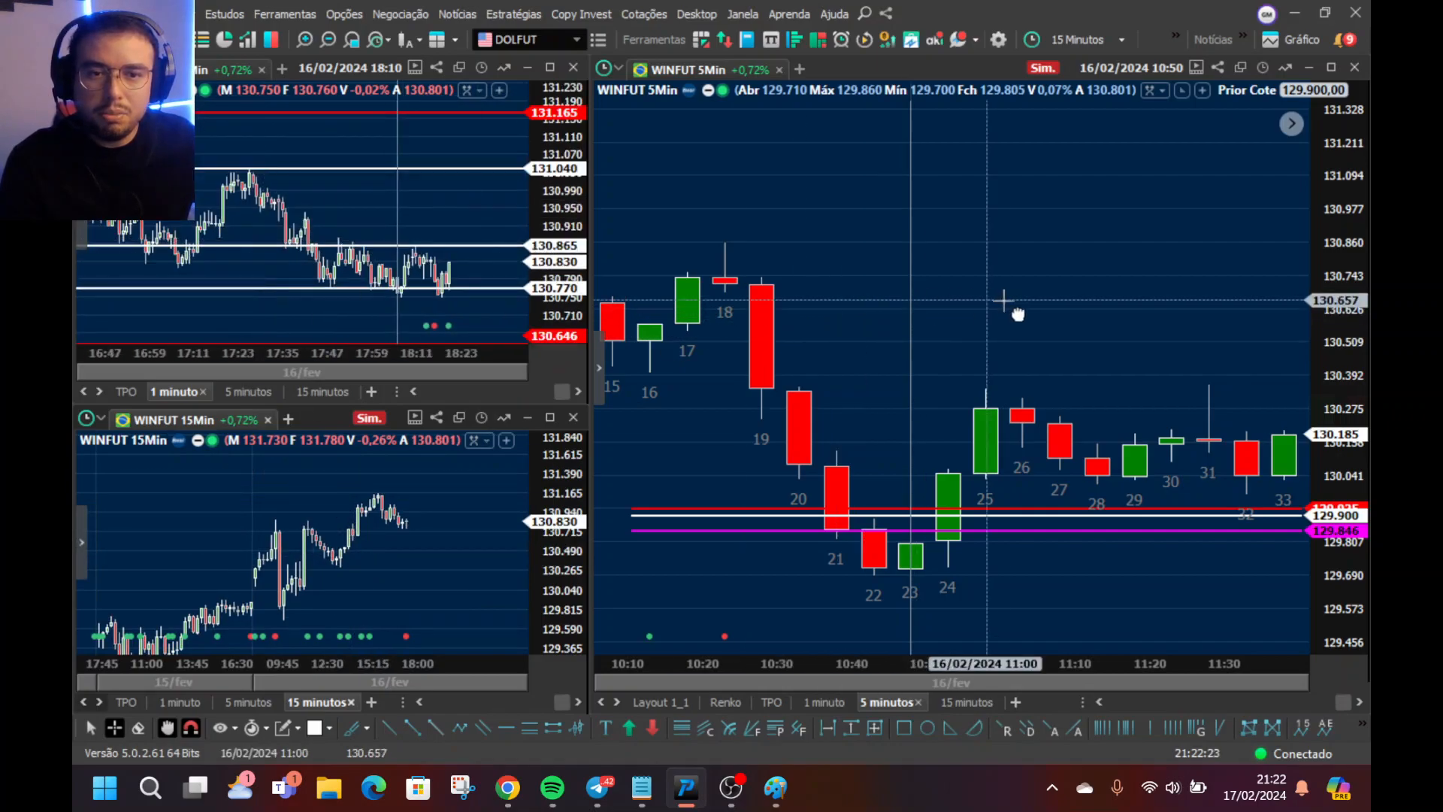
drag(1008, 309, 811, 344)
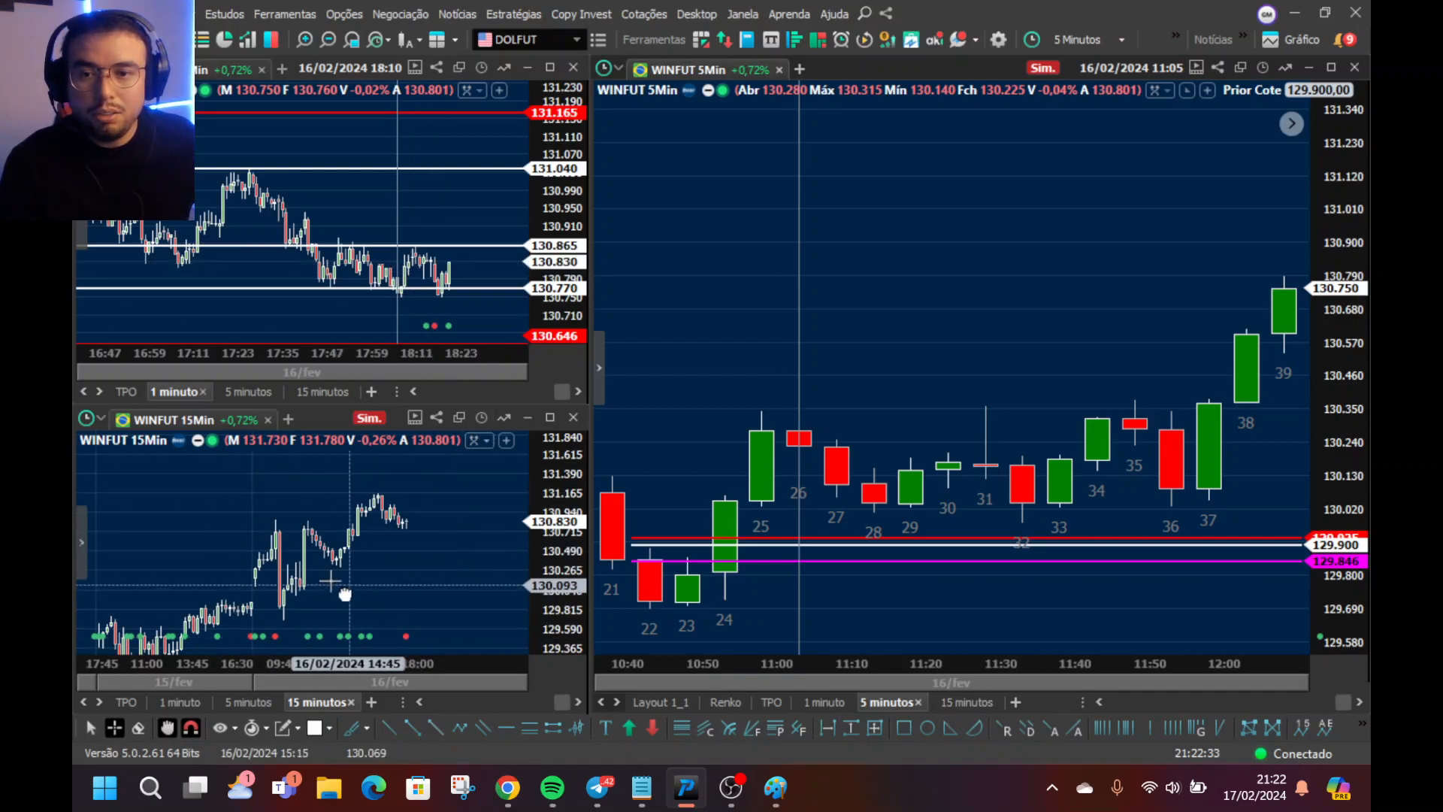
mouse_move(291, 569)
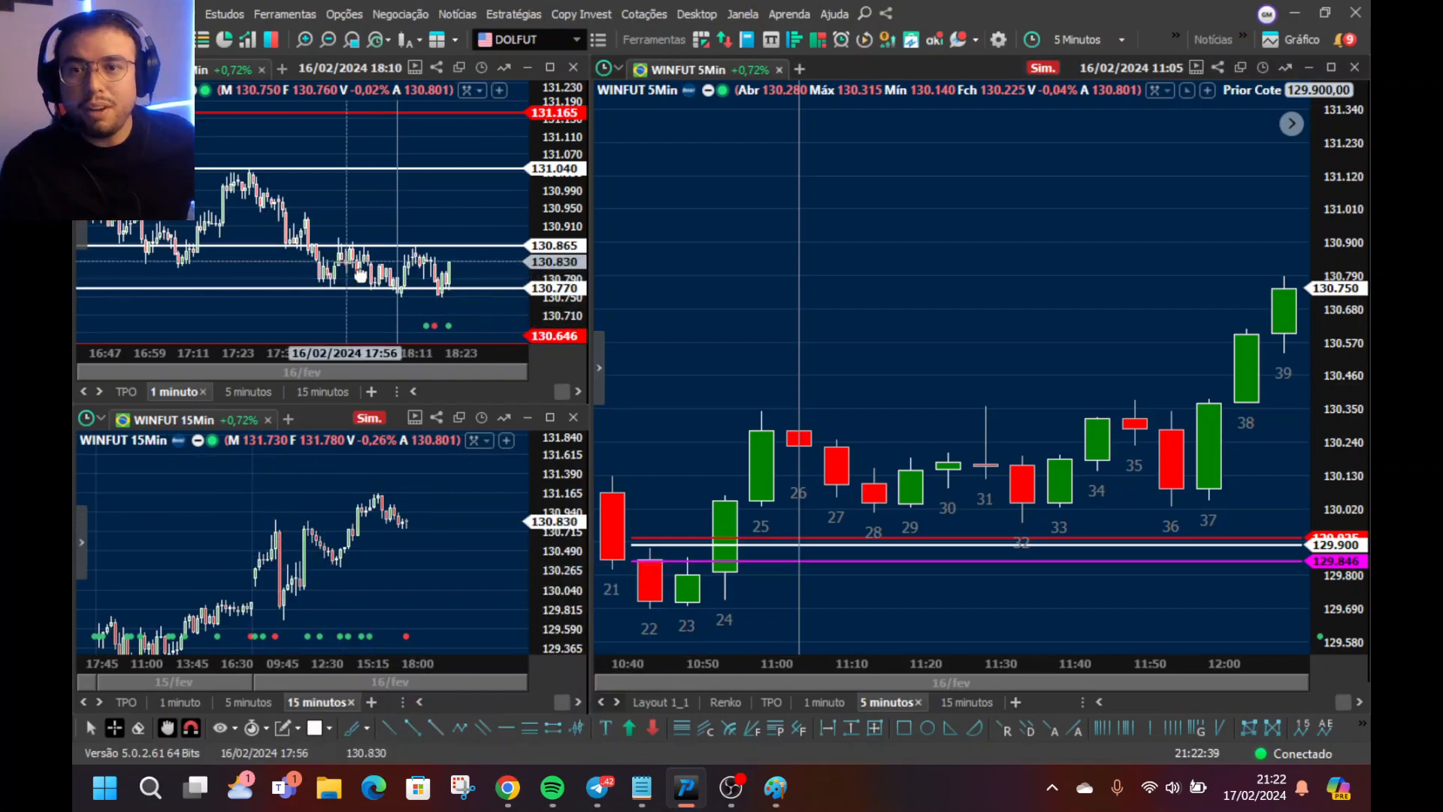
drag(357, 202, 346, 218)
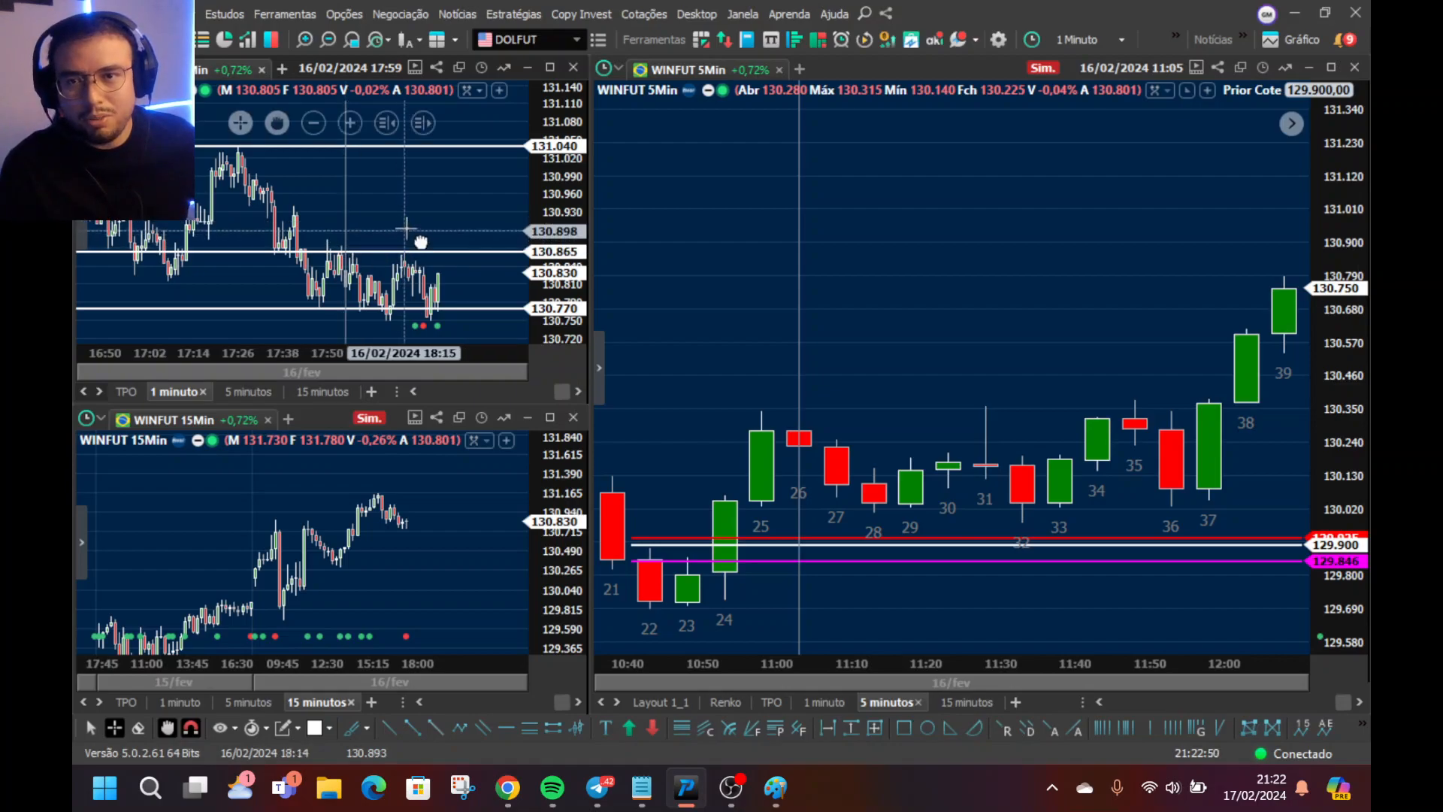
drag(428, 215, 444, 206)
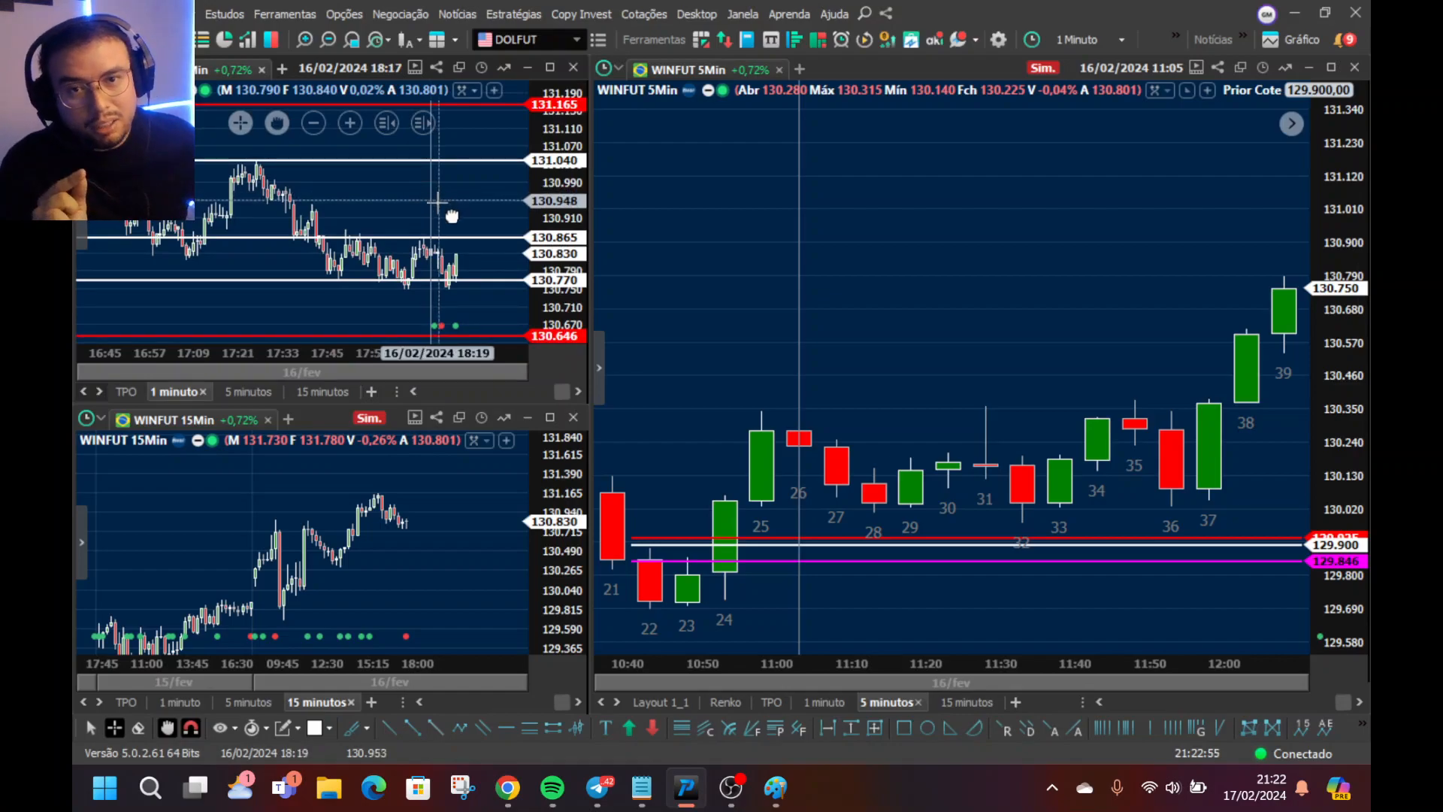
- Examine the WINFUT 15-minute swings on 16/02 and the 5-minute candles from about 10:15 to 12:45 above the white 129.900 line
drag(858, 312, 803, 313)
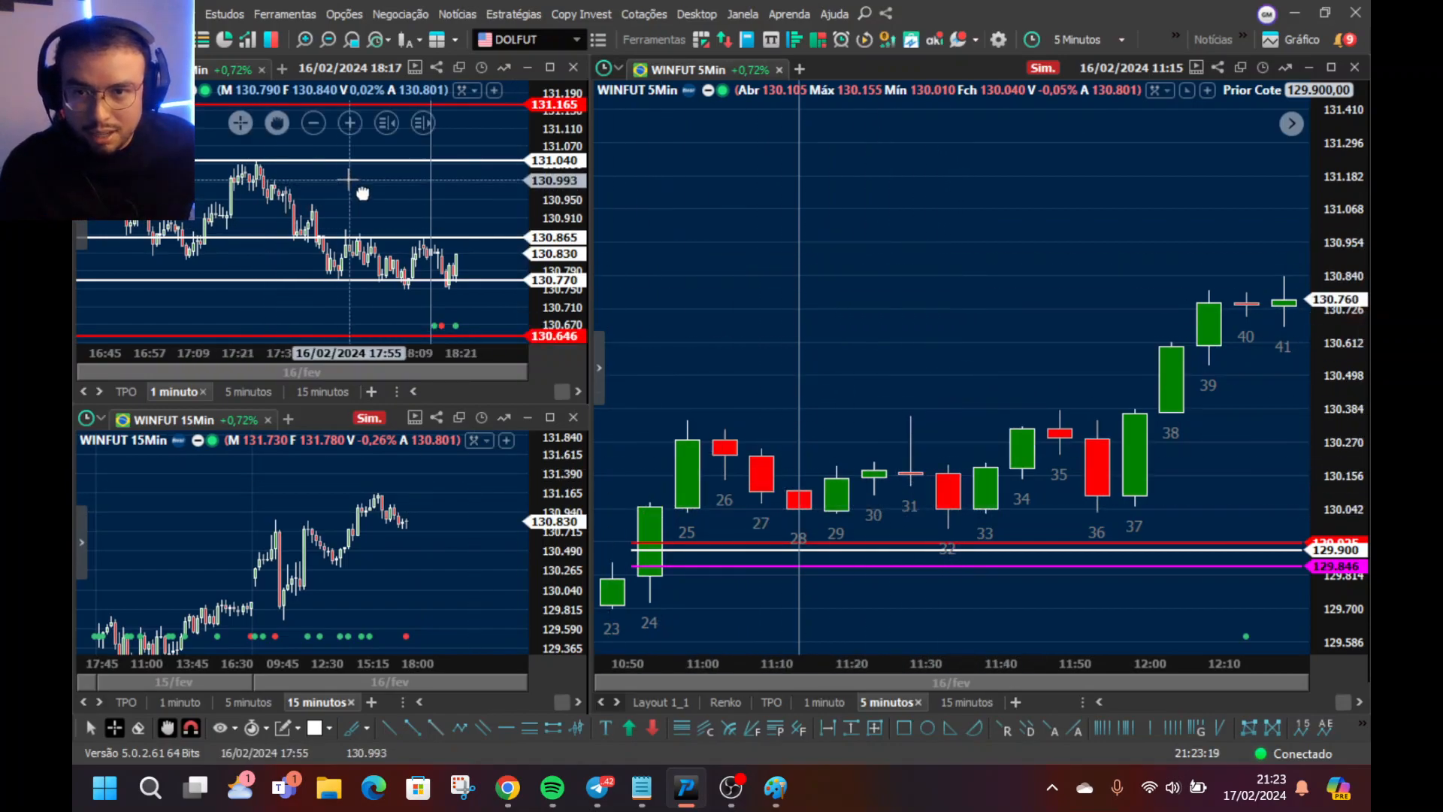
scroll(340, 569, up, 5)
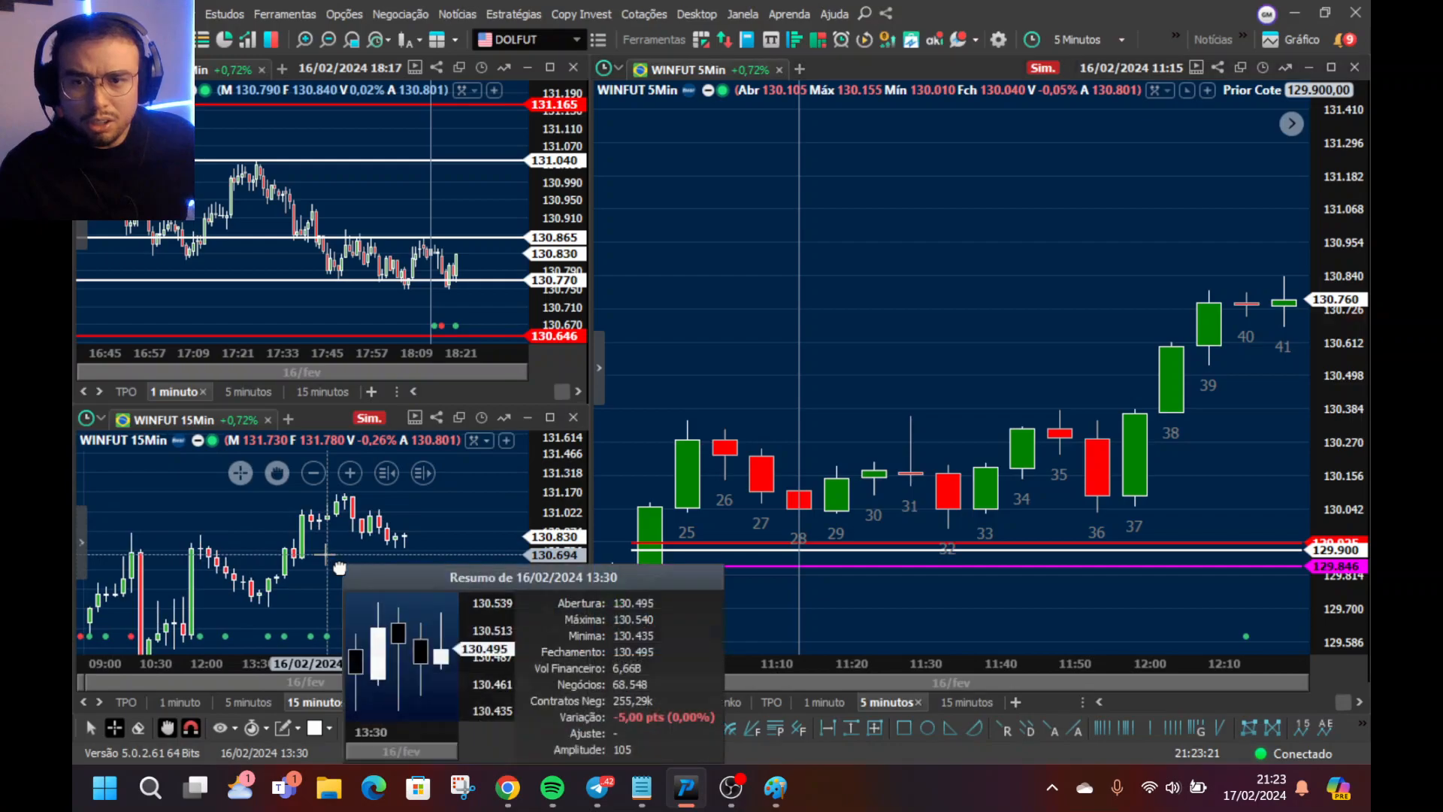
scroll(421, 554, down, 5)
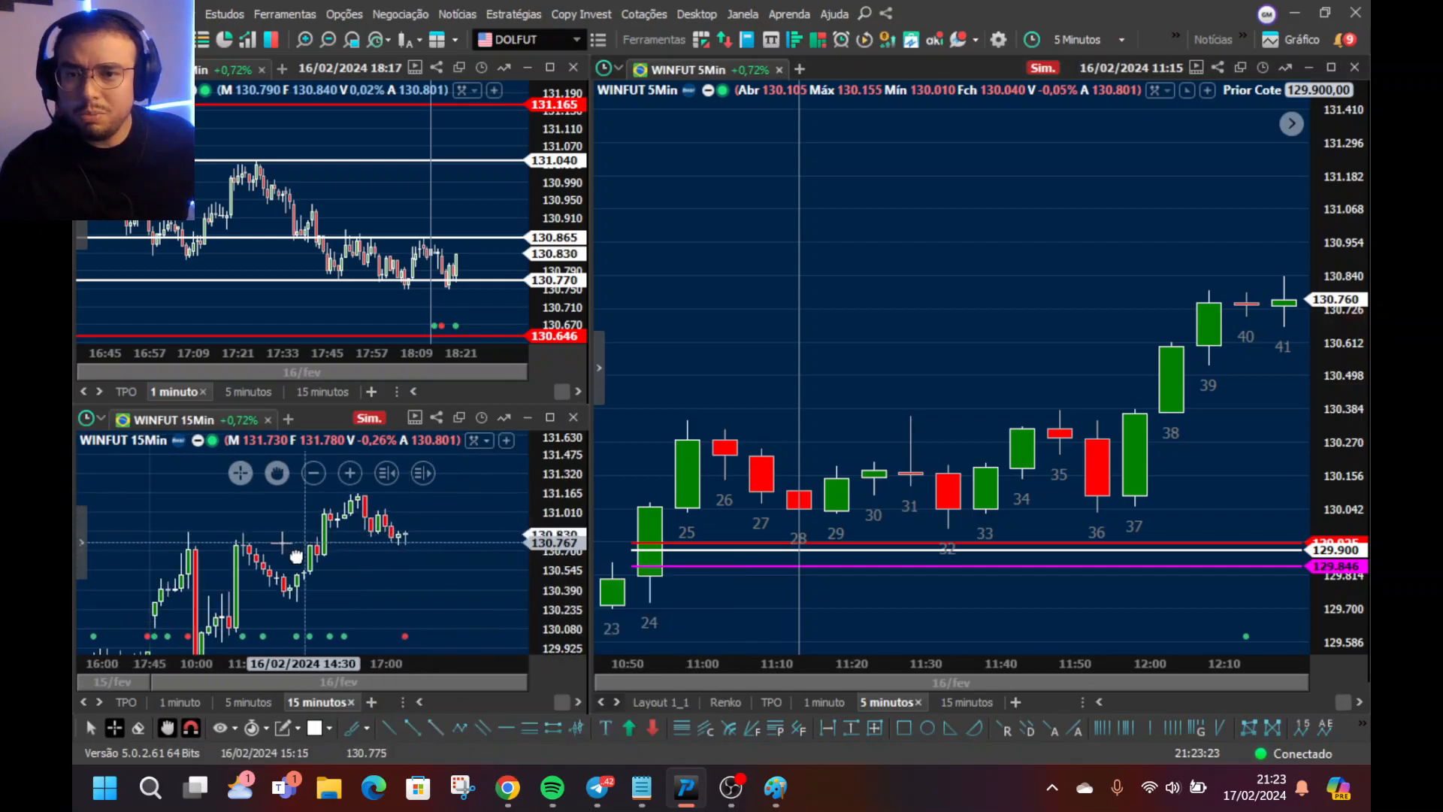
drag(338, 560, 440, 582)
scroll(435, 579, up, 5)
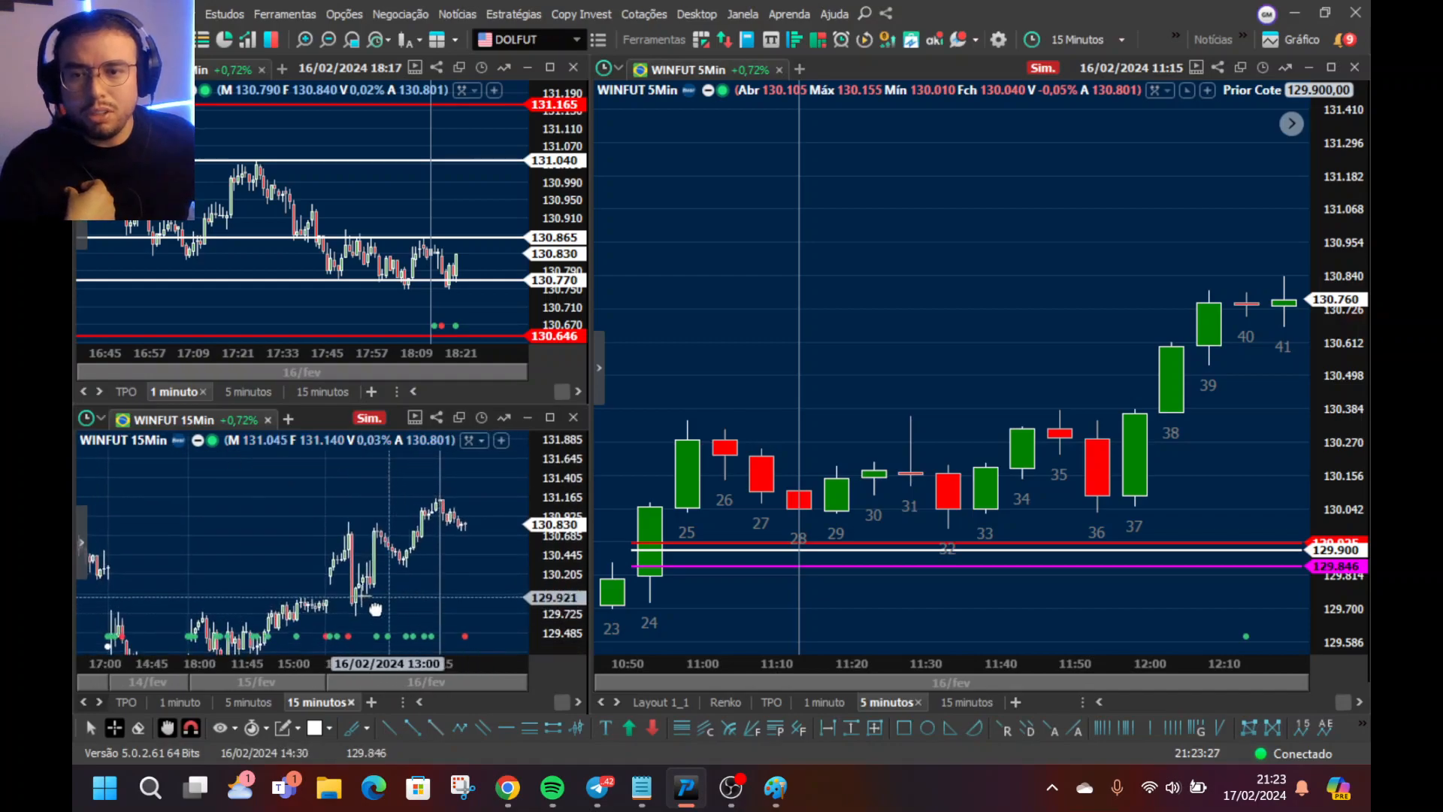
drag(369, 530, 424, 556)
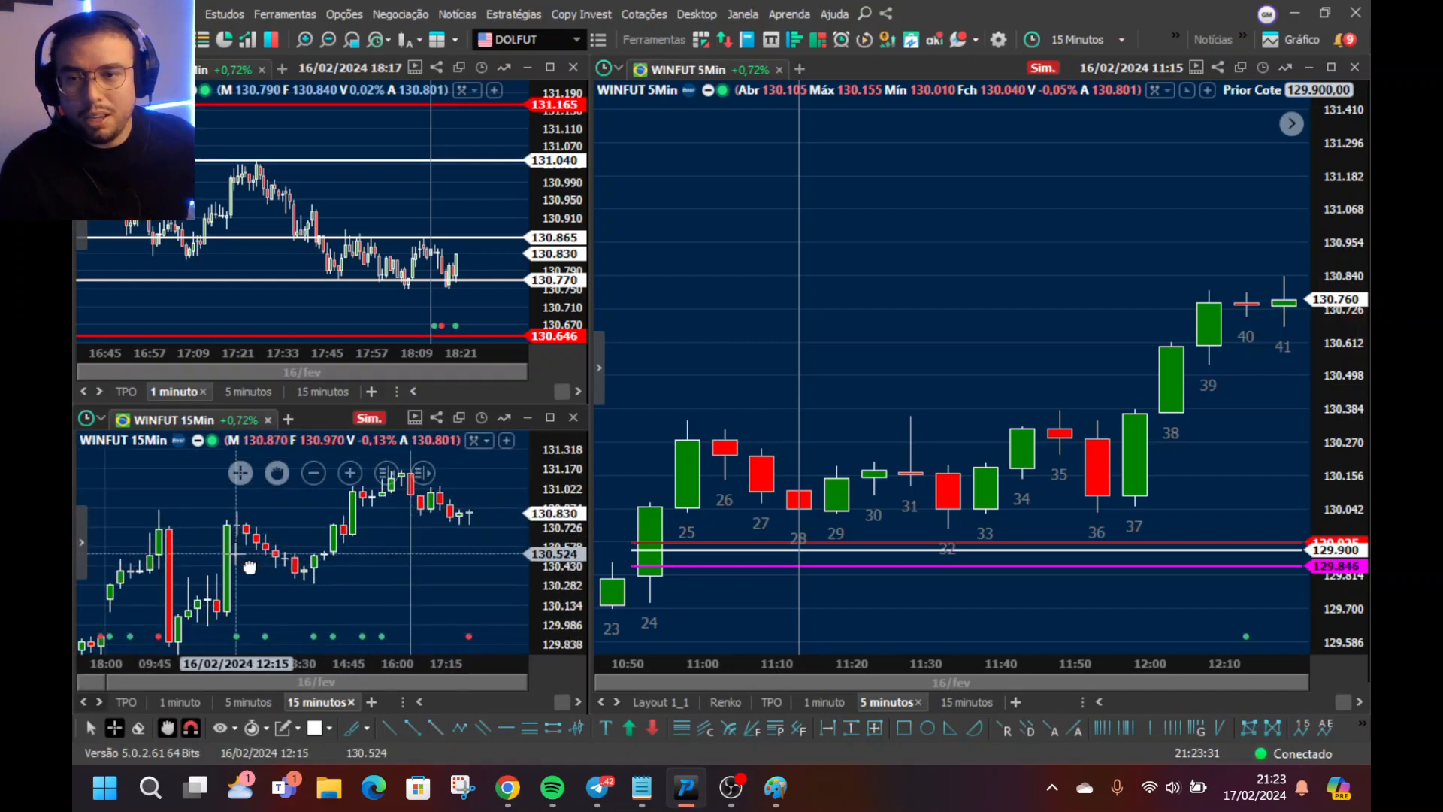
scroll(248, 568, down, 3)
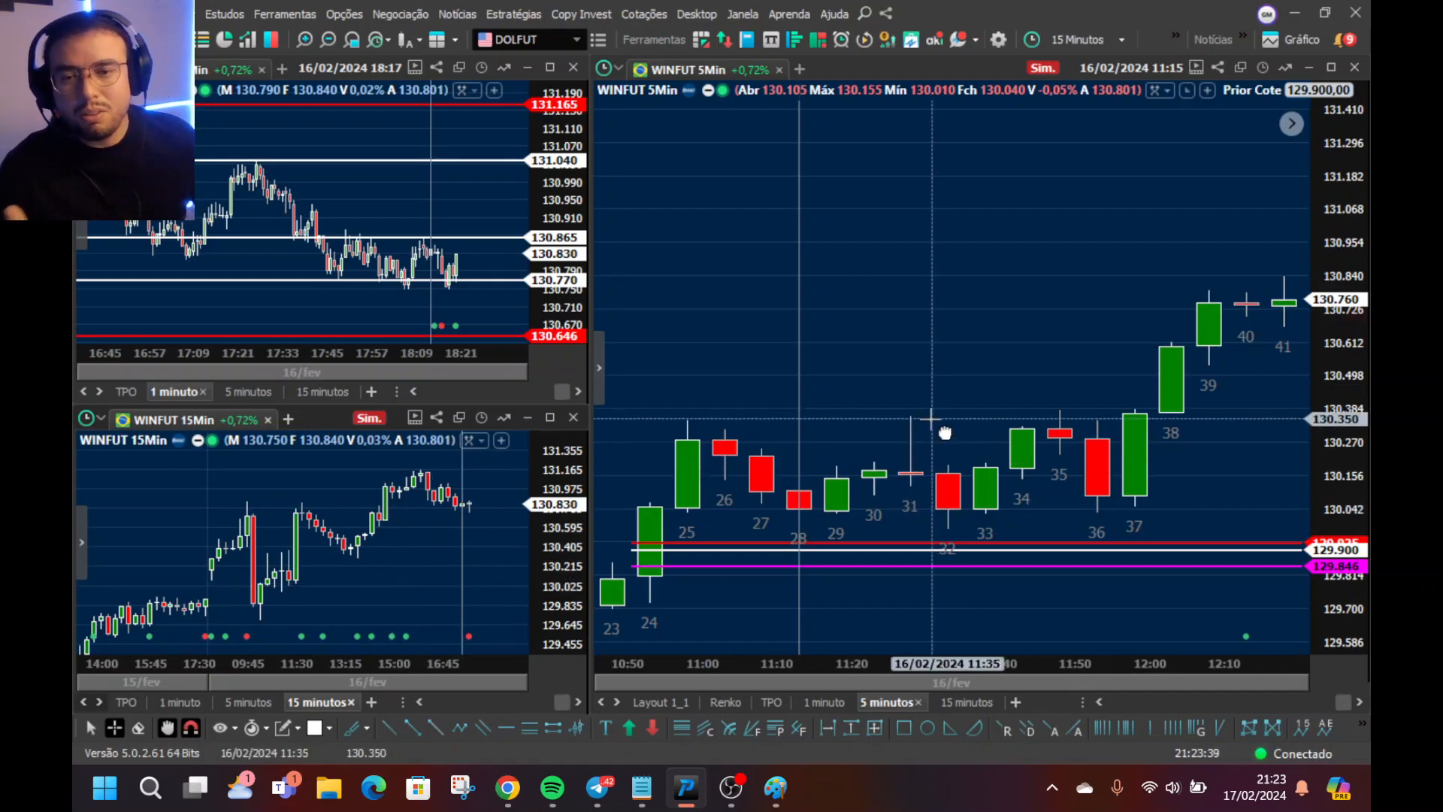
scroll(932, 407, down, 3)
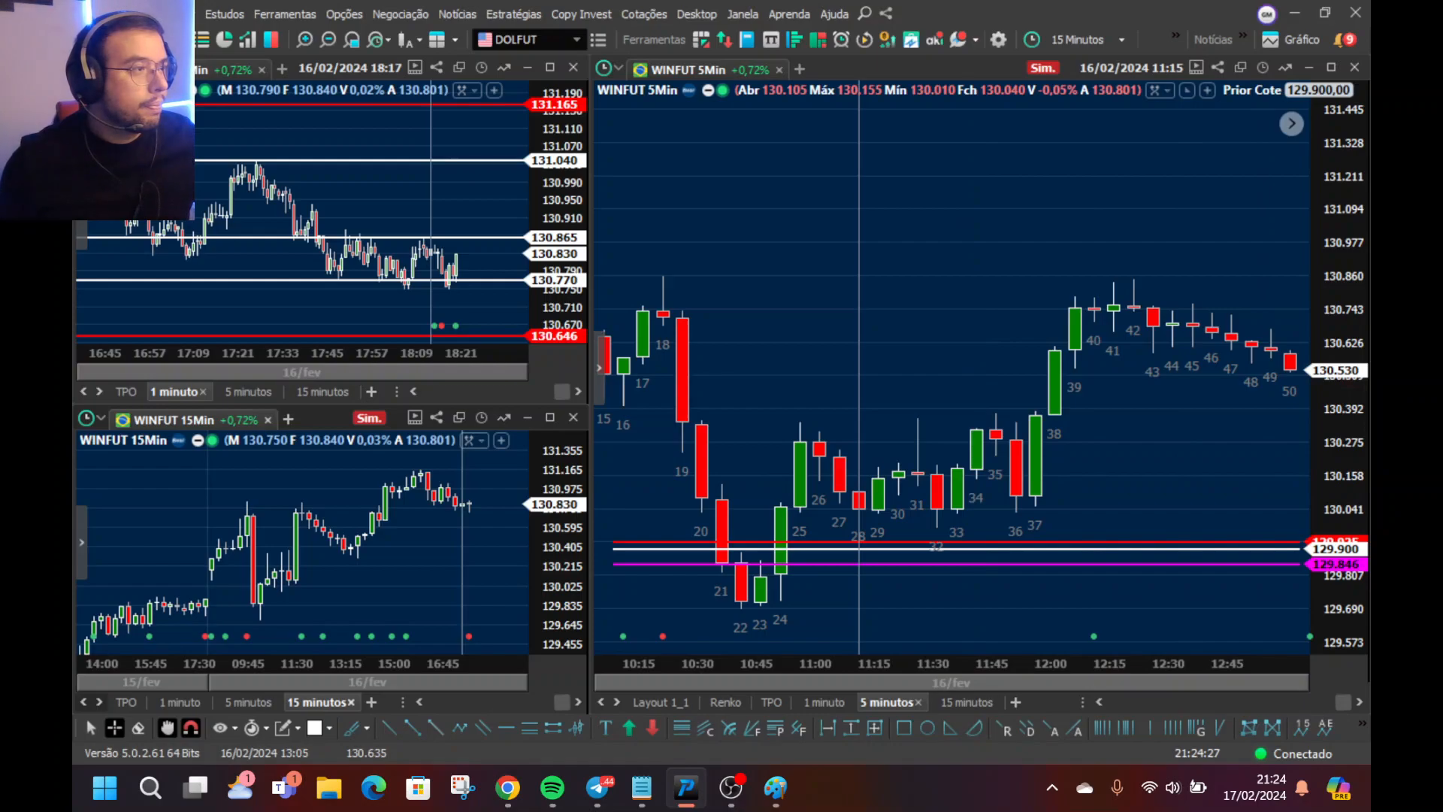
key(alt+Tab)
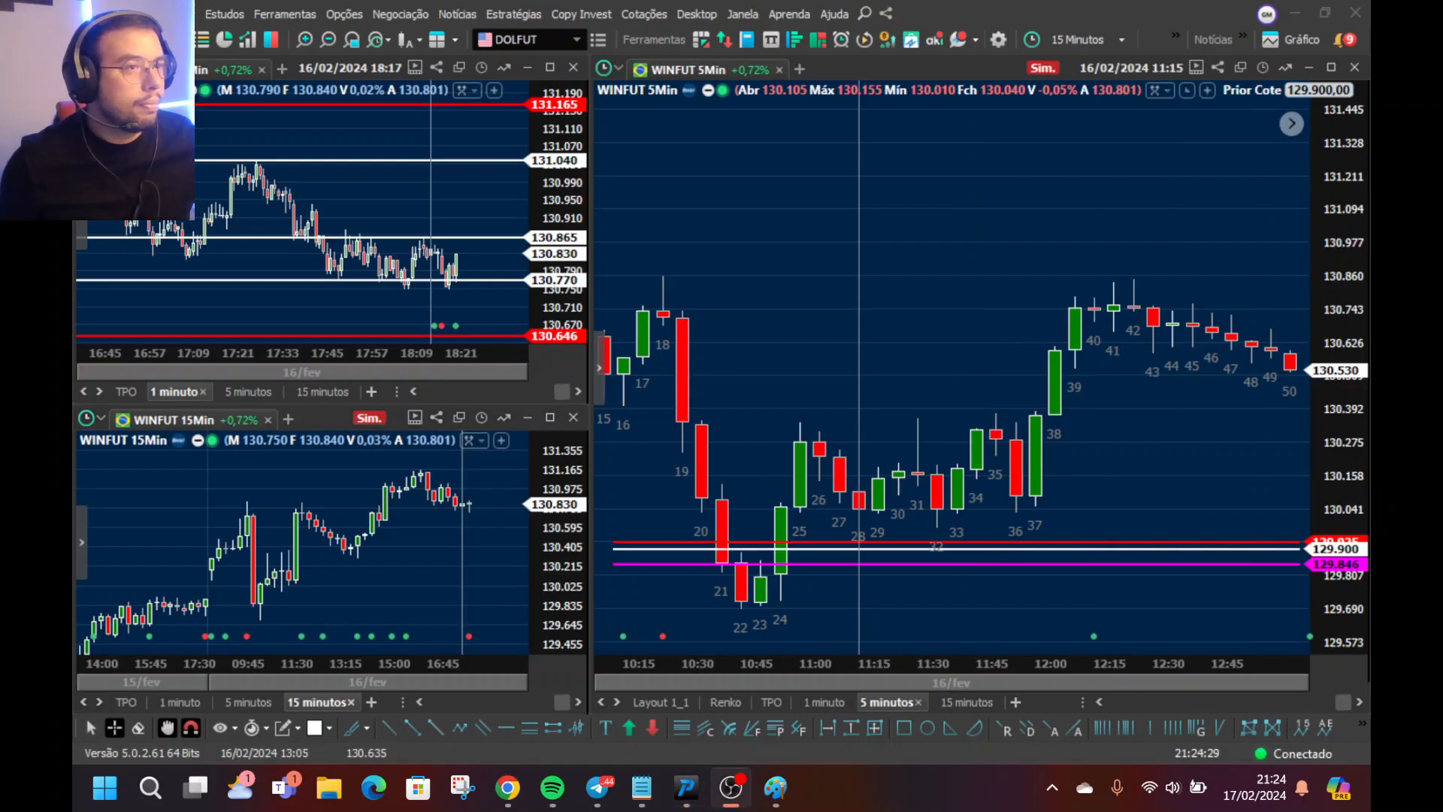